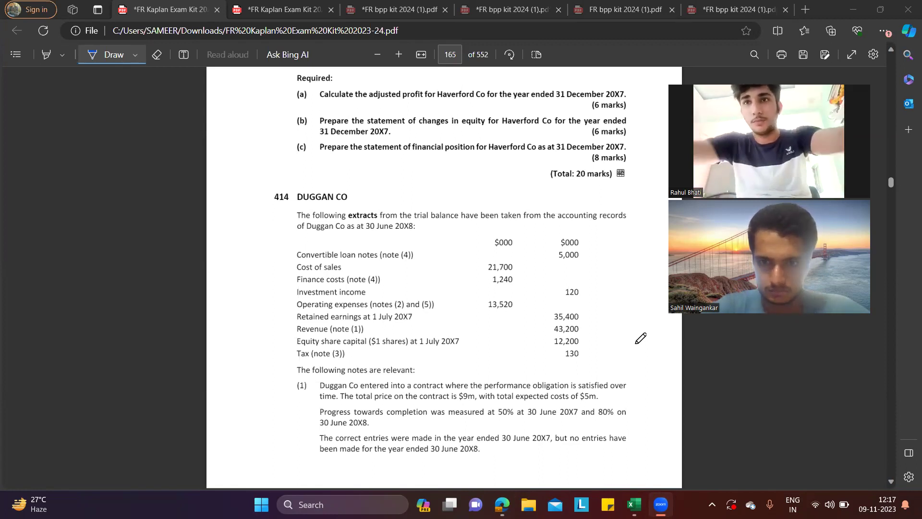
Step: Read question 414 Duggan Co through to its requirements in the exam kit PDF
click(637, 342)
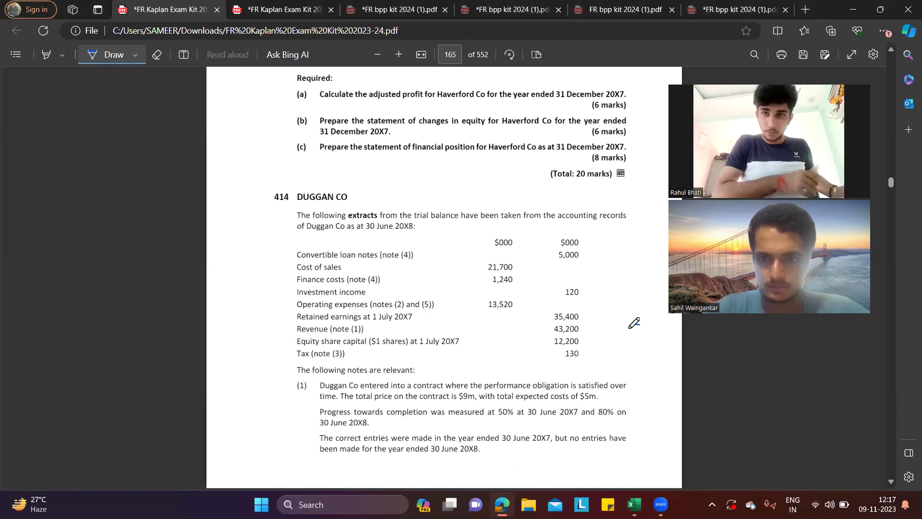
drag(632, 325, 640, 324)
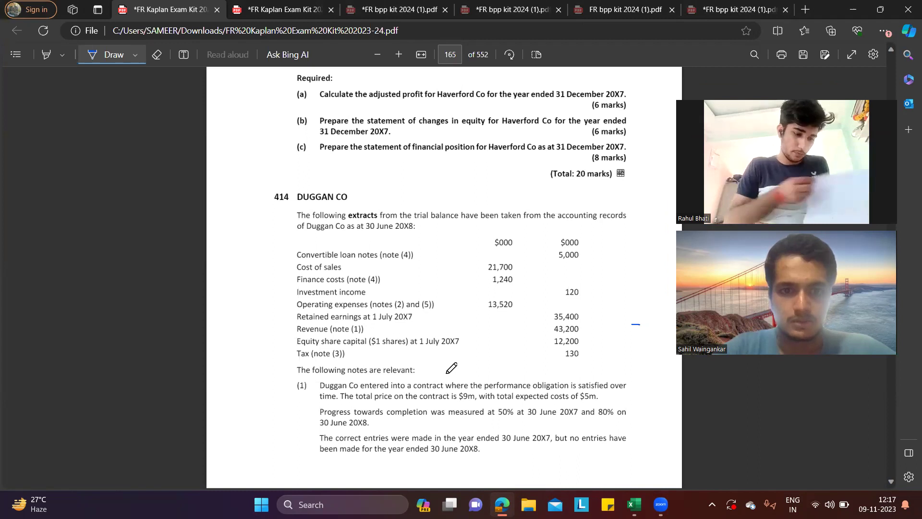
scroll(449, 366, down, 15)
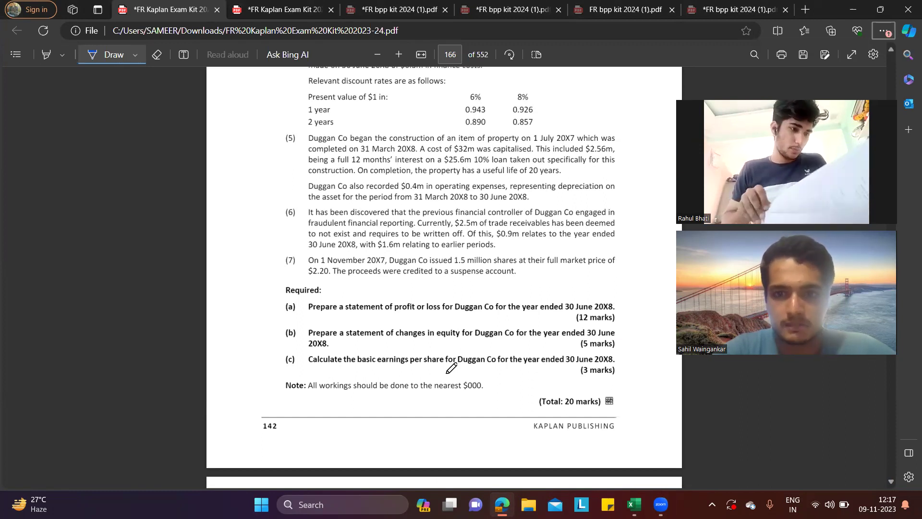
Step: Switch to the Excel workbook and copy the profit and loss template from the Format sheet to cell A1 of Sheet18
key(alt+Tab)
key(alt+Tab)
key(alt+Tab)
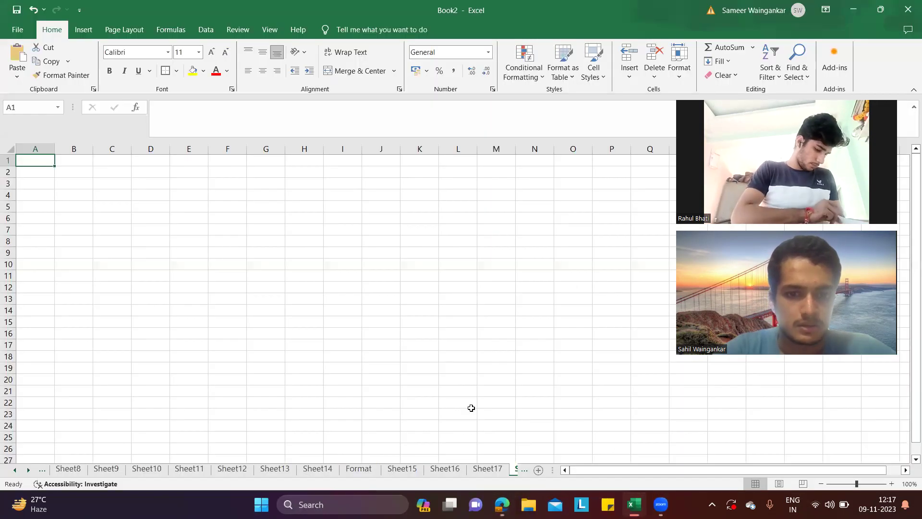
click(371, 472)
key(ctrl+c)
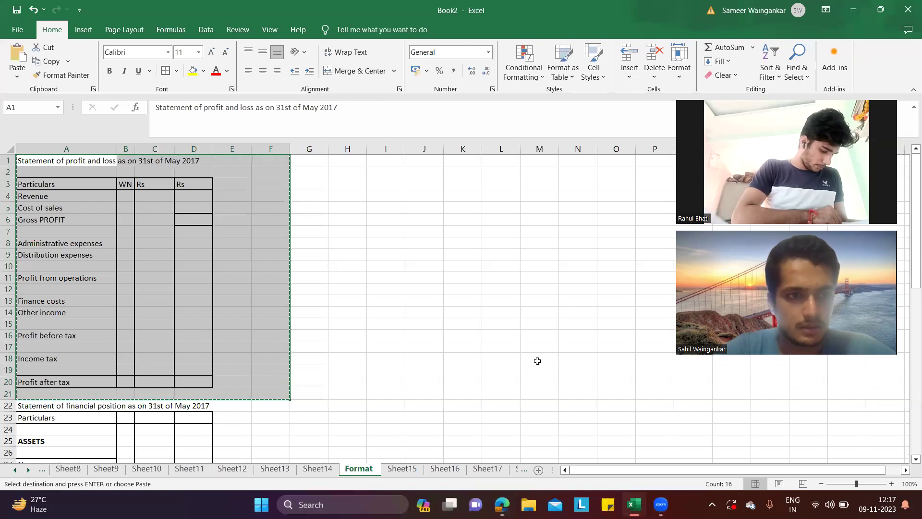
click(513, 470)
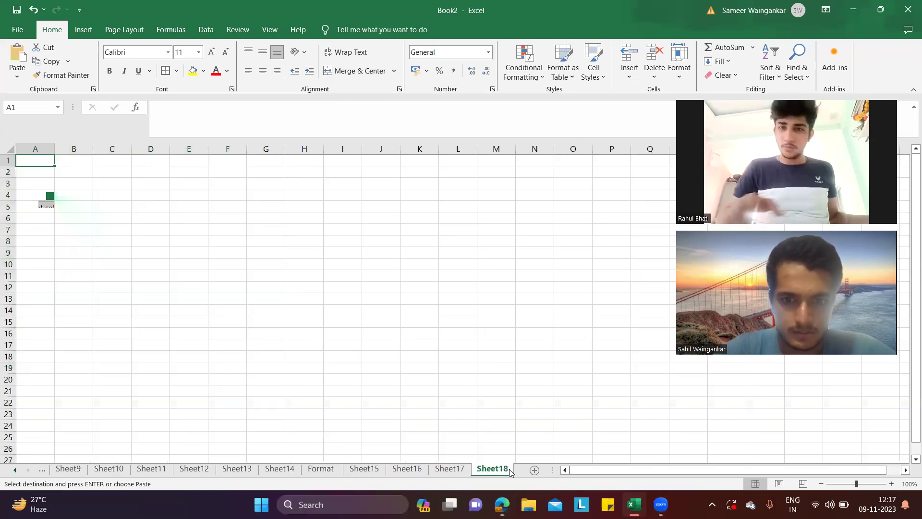
key(ctrl+v)
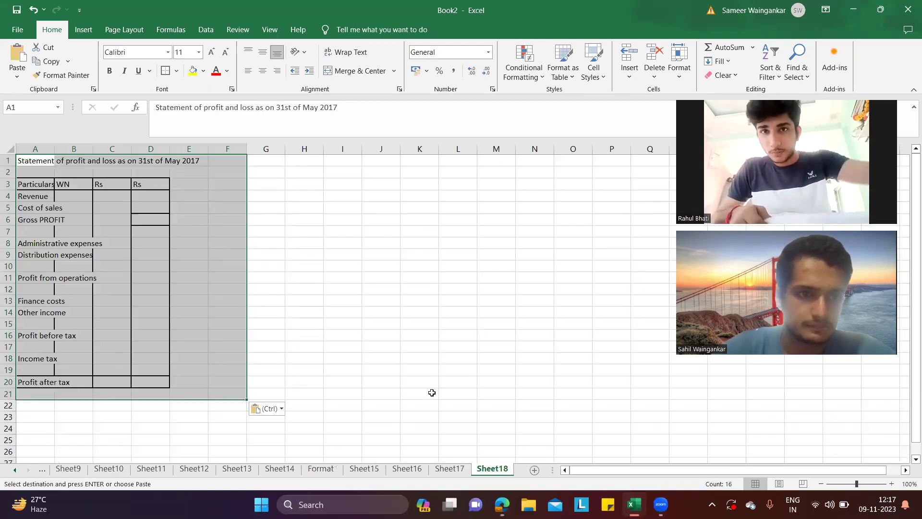
click(366, 320)
Step: Insert a row above the statement title and enter the question number 414 in cell A1
drag(29, 161, 216, 159)
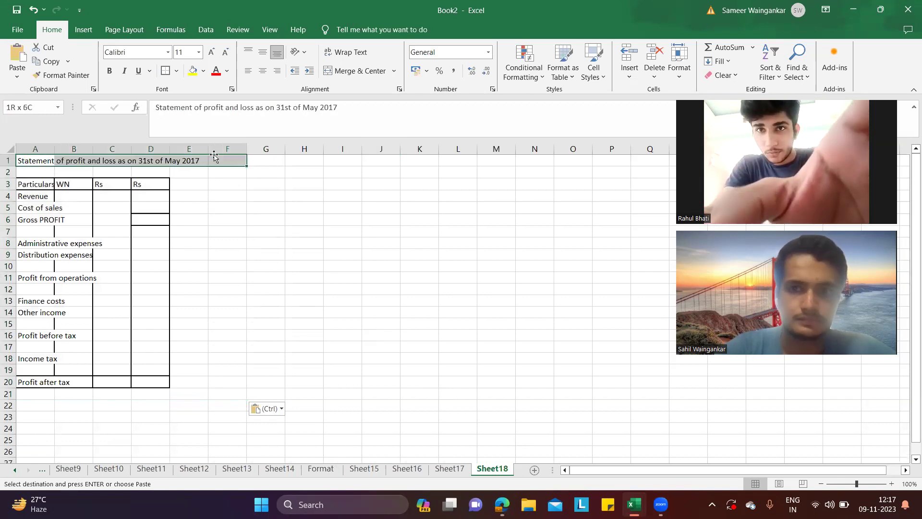
key(alt+h)
key(i)
key(r)
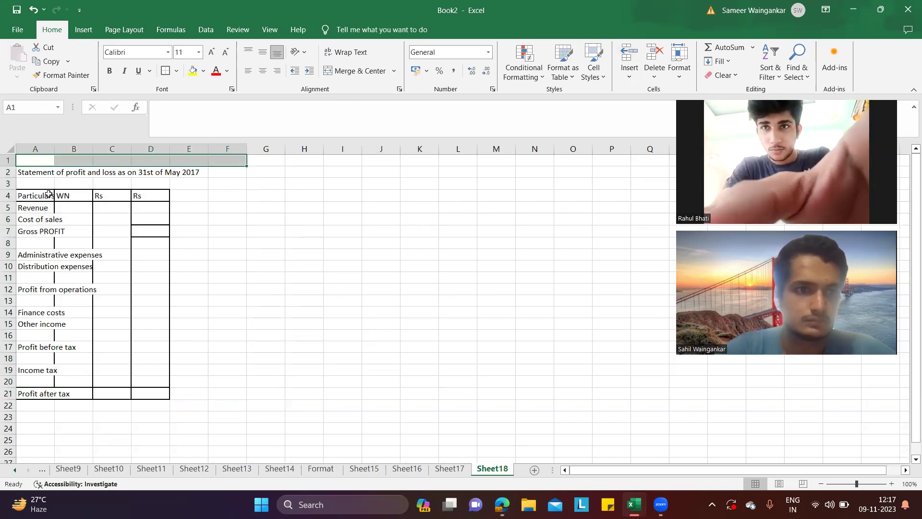
click(32, 160)
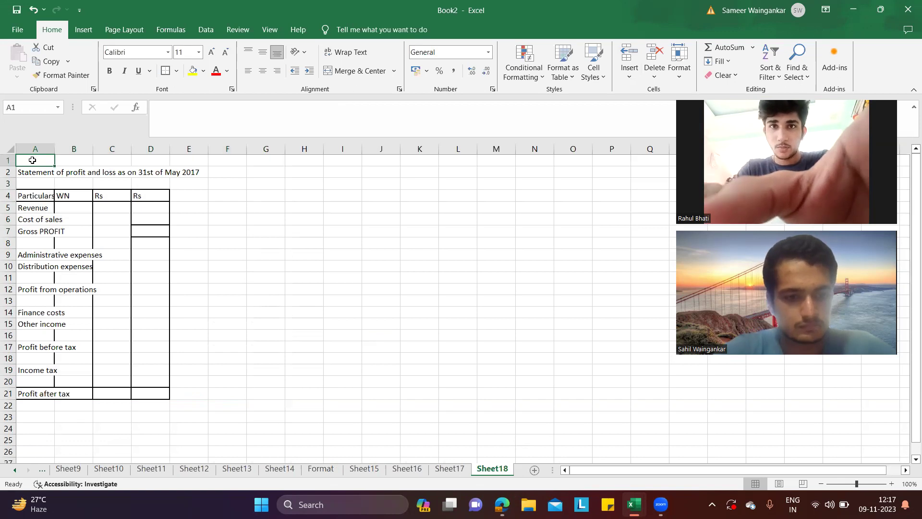
text(414)
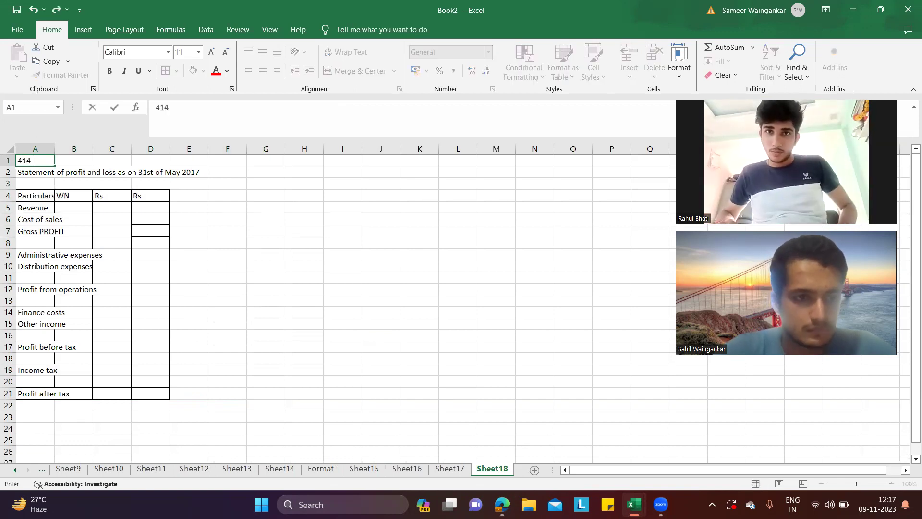
Step: Calculate gross profit in cell D7 as revenue less cost of sales with the formula =D5-D6
click(152, 212)
click(152, 230)
text(=)
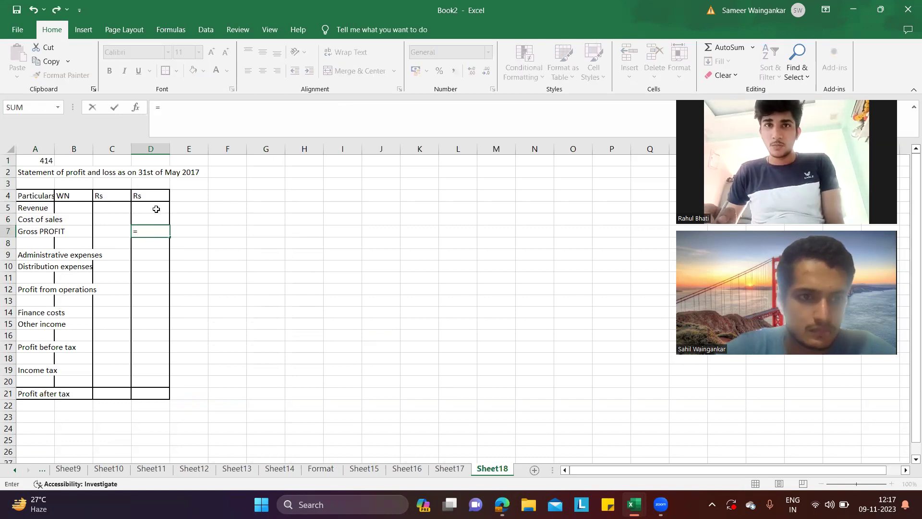
click(156, 208)
text(-)
click(156, 219)
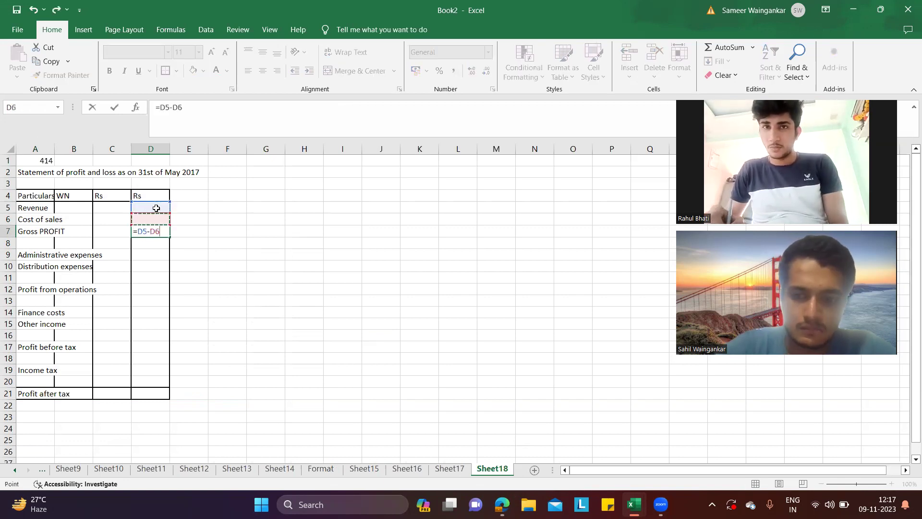
key(Return)
Step: Begin a formula for profit from operations in cell D12
click(144, 291)
text(=)
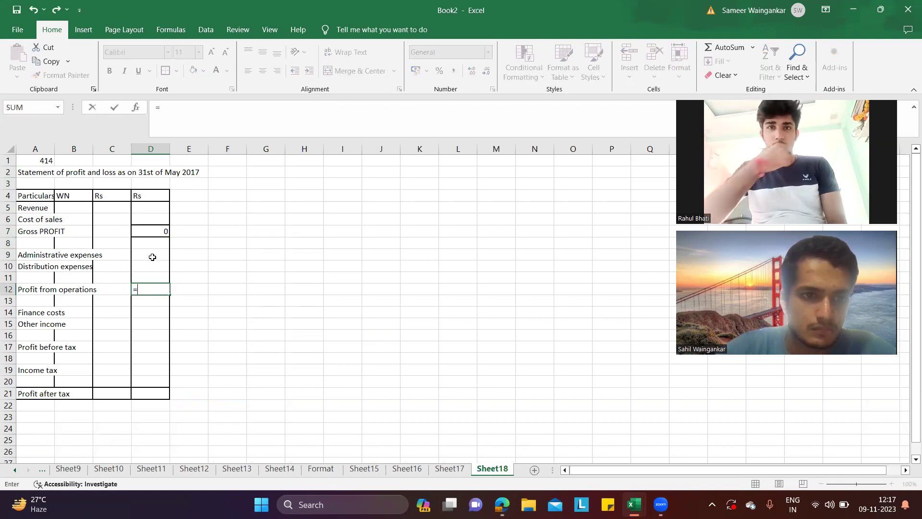
click(152, 257)
text(-)
key(Up)
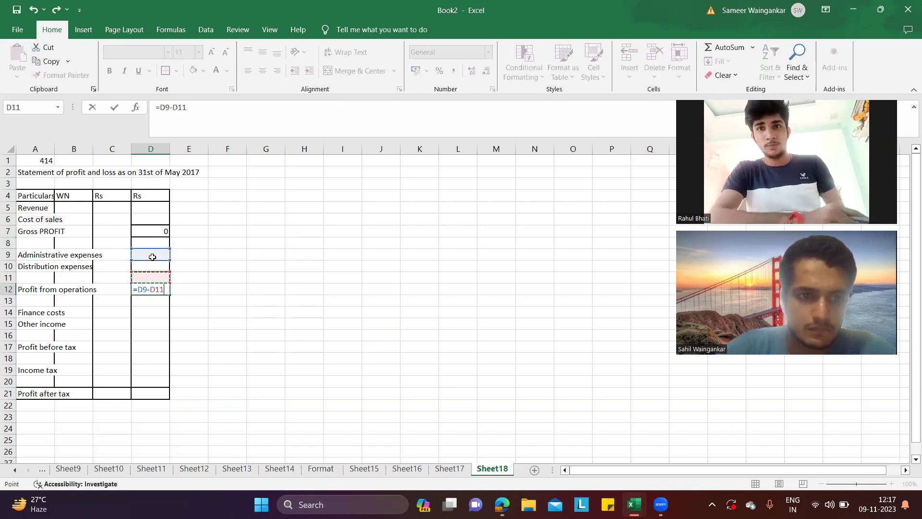
click(163, 231)
key(BackSpace)
key(BackSpace)
key(BackSpace)
key(BackSpace)
key(BackSpace)
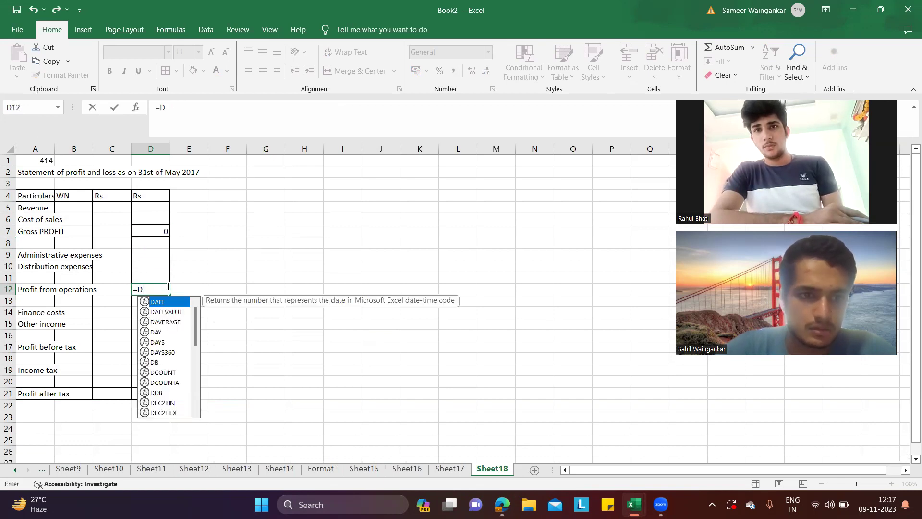
Step: Complete the profit from operations formula as gross profit less administrative expenses (D9) and distribution expenses (D10)
click(156, 231)
text(-)
key(Up)
key(Up)
key(Up)
text(-)
key(Up)
key(Up)
key(Return)
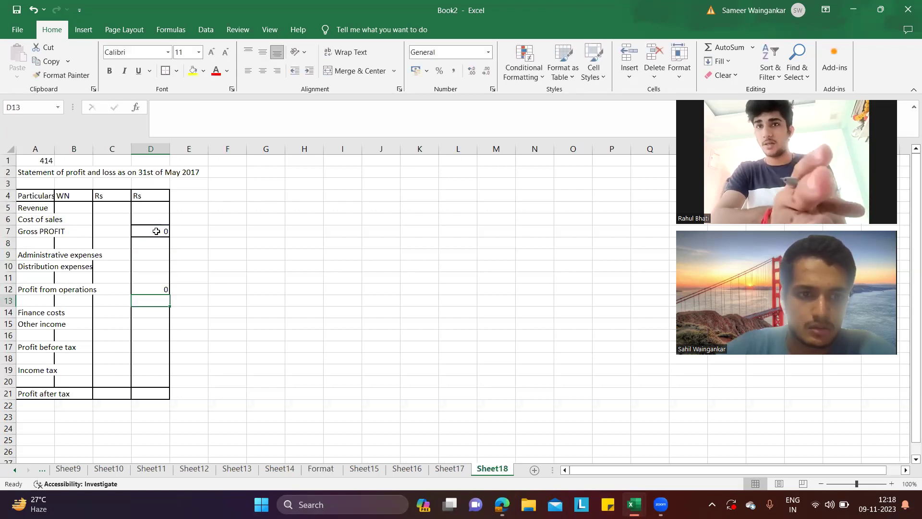
Step: Calculate profit before tax in cell D17 as profit from operations (D12) less finance costs (D14) plus other income (D15)
key(Down)
key(Down)
key(Down)
key(Down)
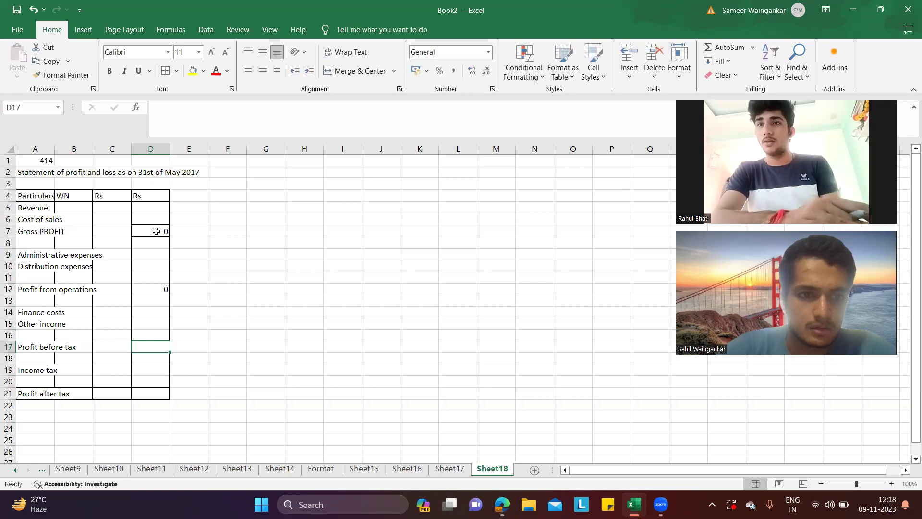
text(=)
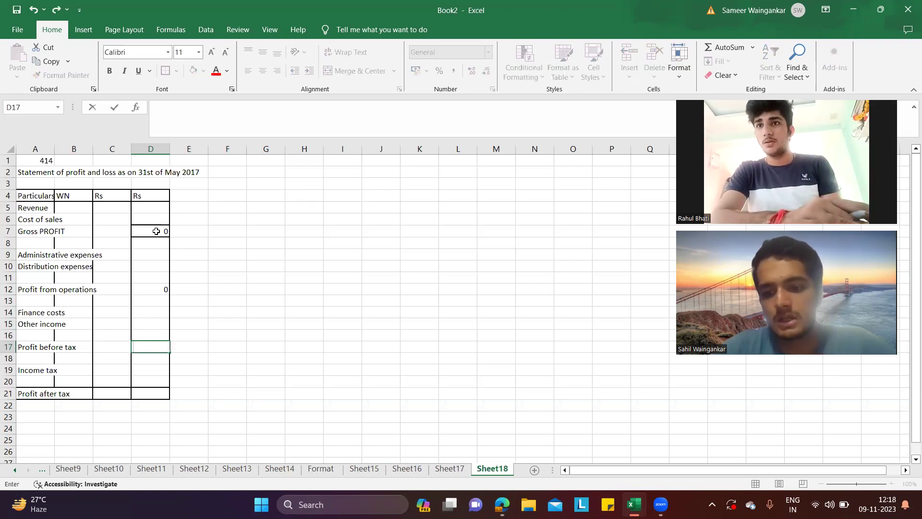
click(159, 288)
text(-)
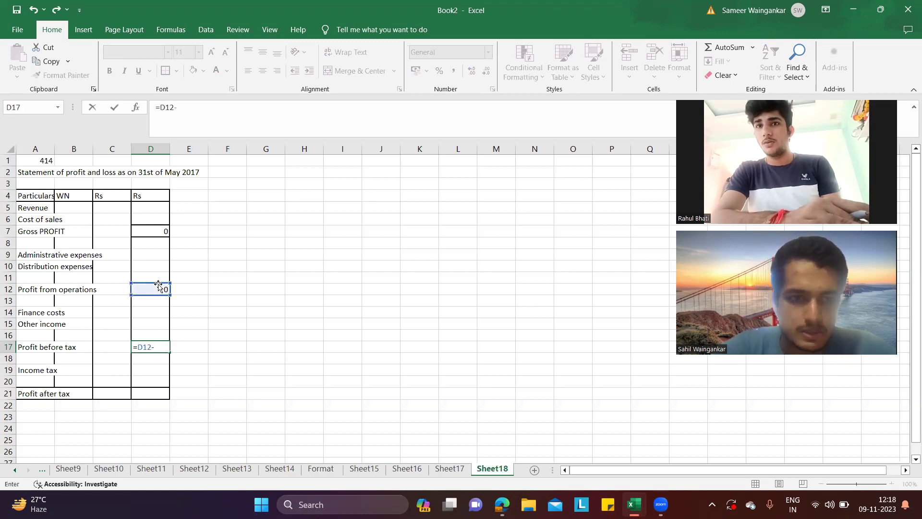
key(Up)
key(Up)
key(Up)
text(+)
key(Up)
key(Up)
key(Return)
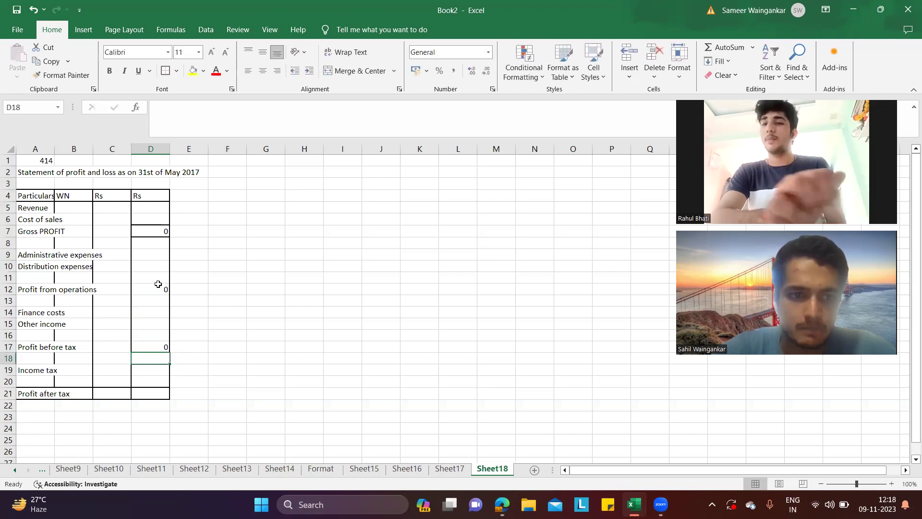
Step: Calculate profit after tax in cell D21 as profit before tax less income tax with the formula =D17-D19
click(160, 386)
click(160, 391)
text(=)
click(160, 347)
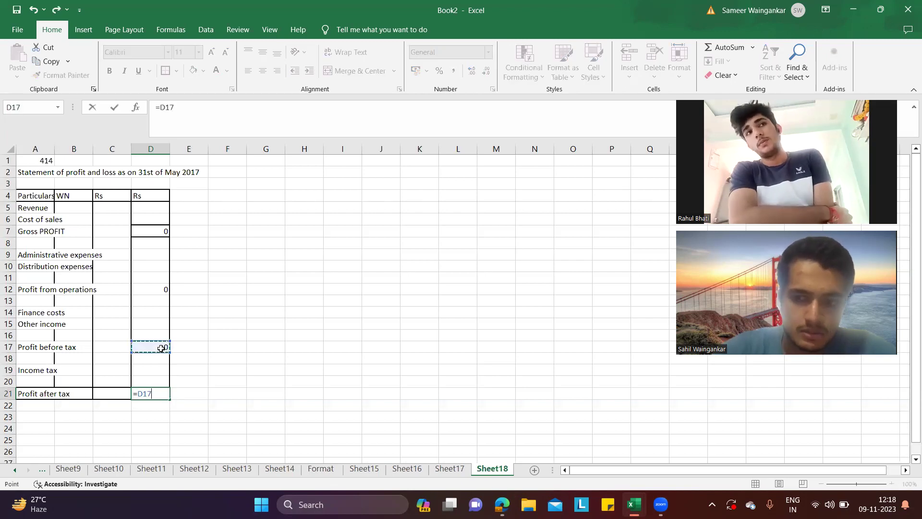
text(-)
key(Up)
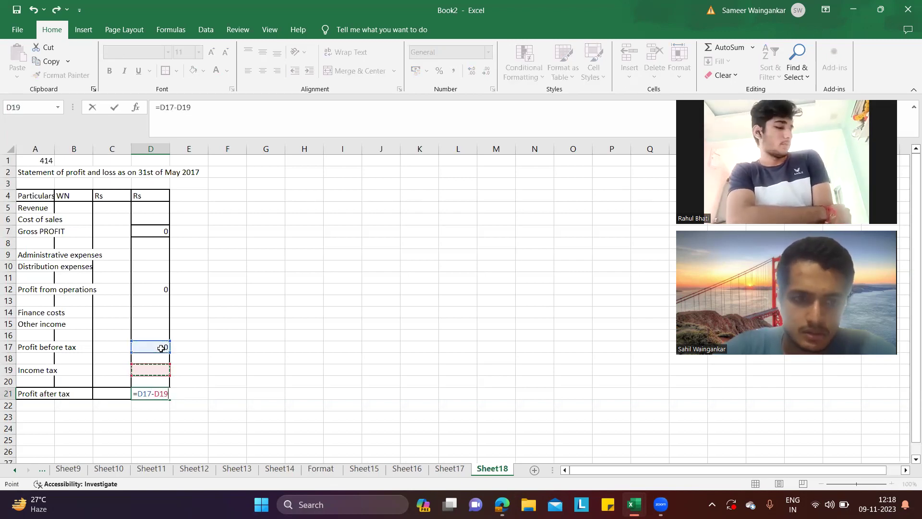
key(Return)
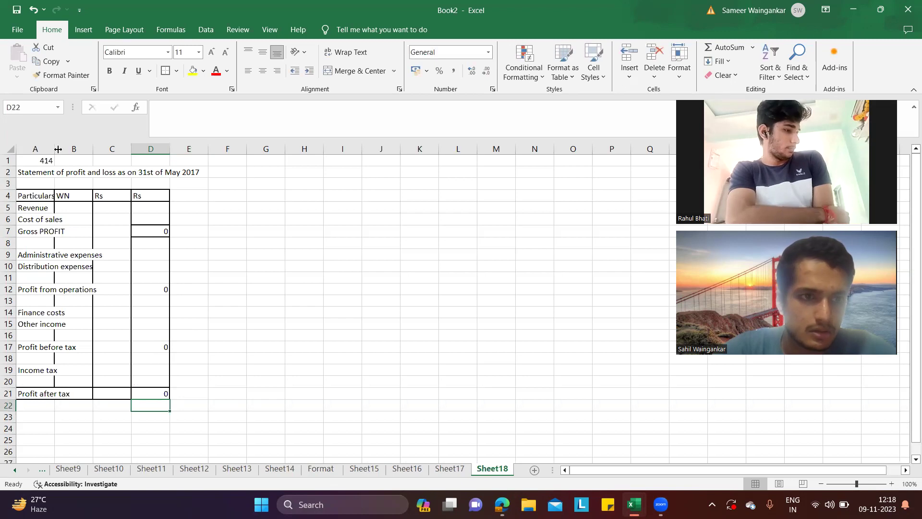
Step: Widen column A to fit its row labels and fill the whole of column E with standard orange as a divider
drag(54, 148, 104, 149)
click(239, 219)
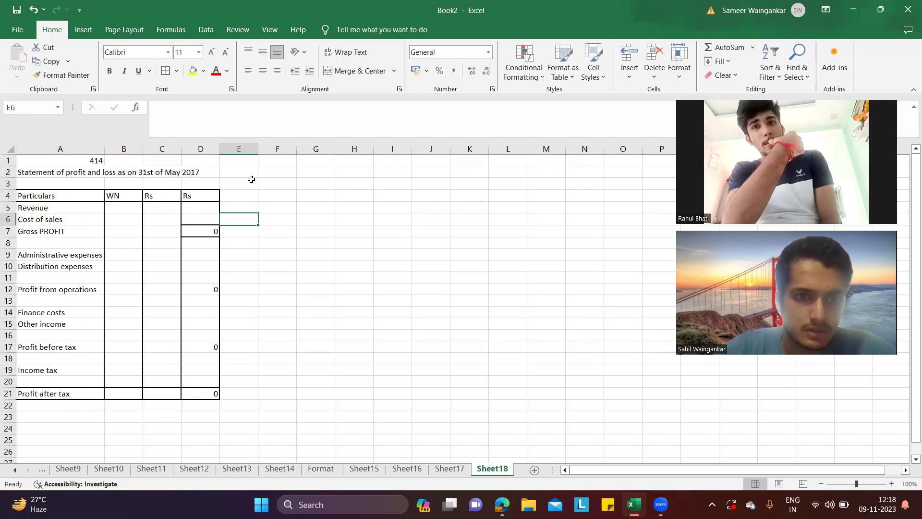
click(246, 162)
key(ctrl+shift+Down)
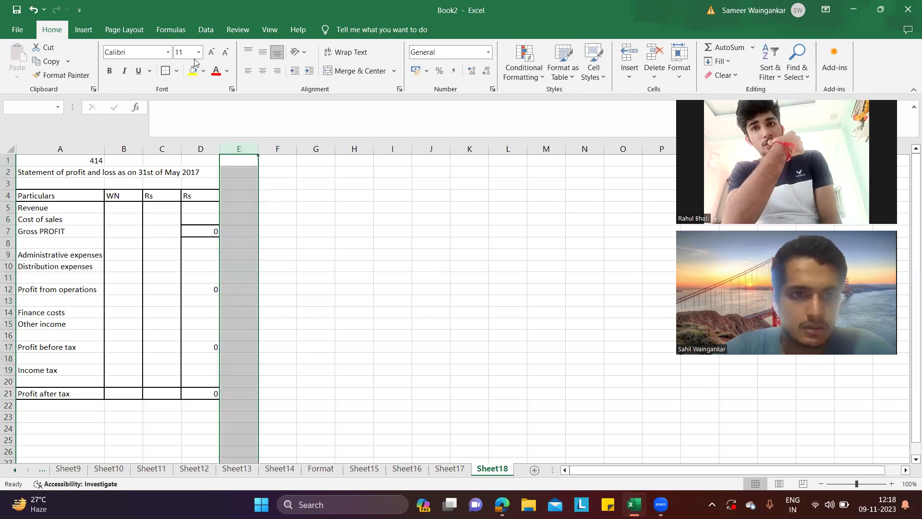
click(204, 70)
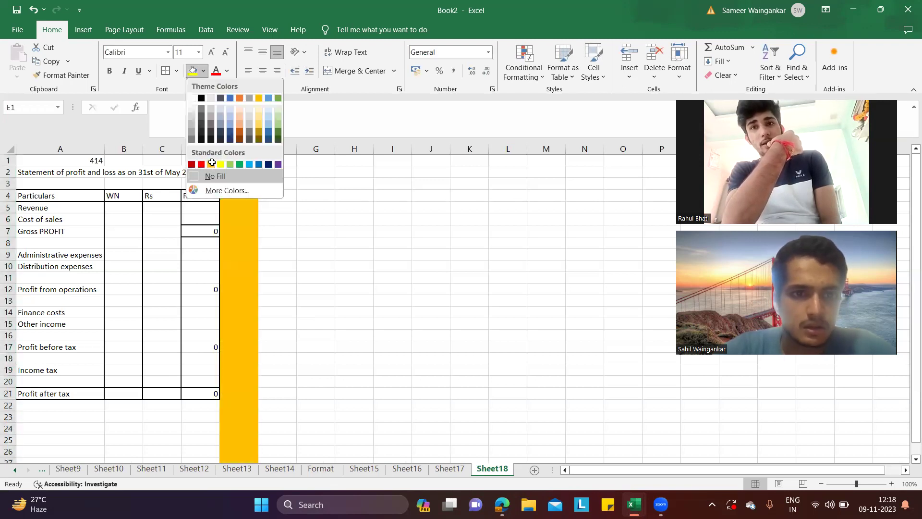
click(211, 164)
click(318, 207)
Step: Enter the heading "Working notes" in cell F1 and the first note's number, 1, in cell F3
click(288, 161)
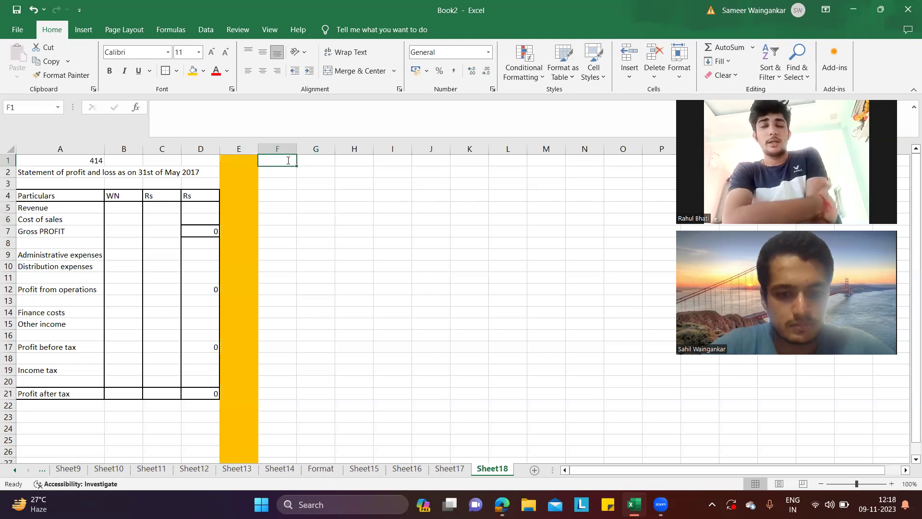
text(Working o)
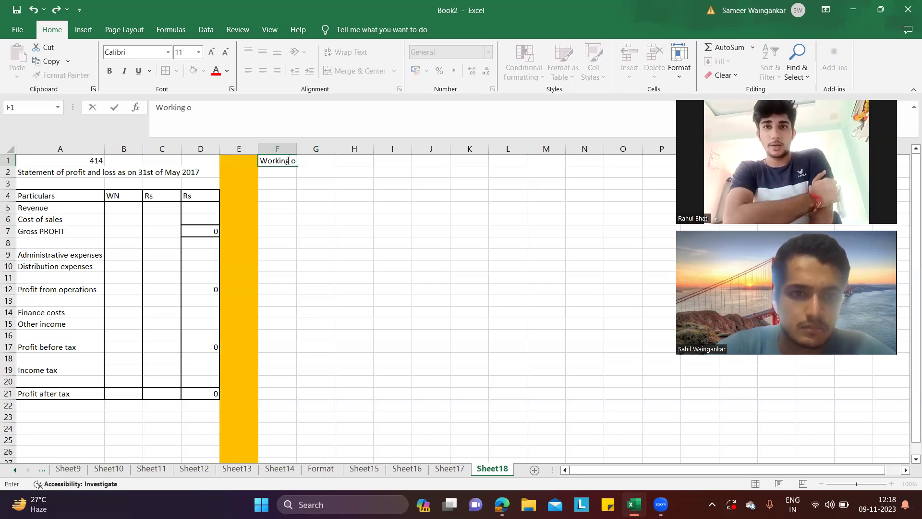
key(BackSpace)
text(notes)
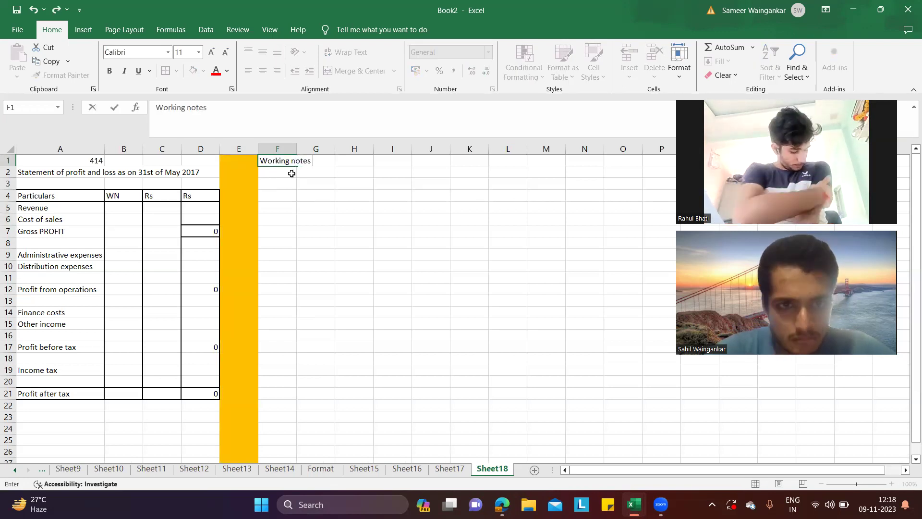
click(284, 181)
text(1)
key(Tab)
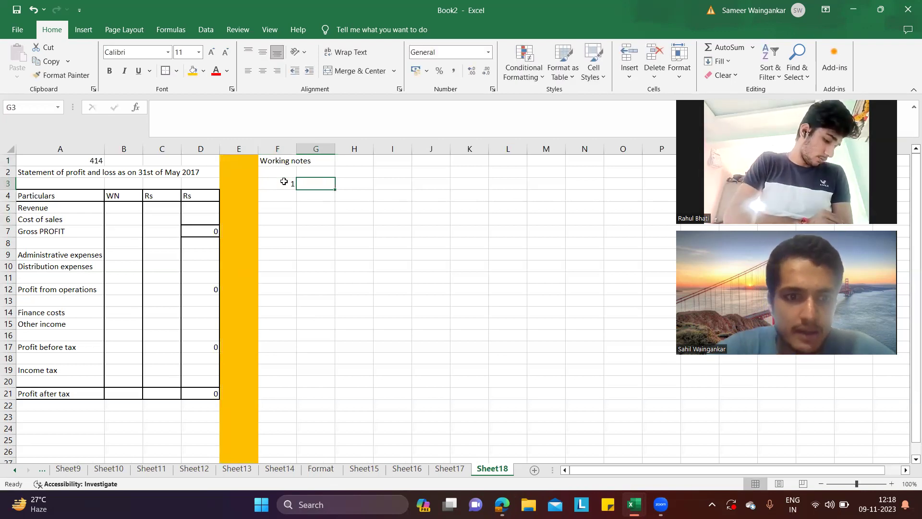
scroll(284, 181, down, 4)
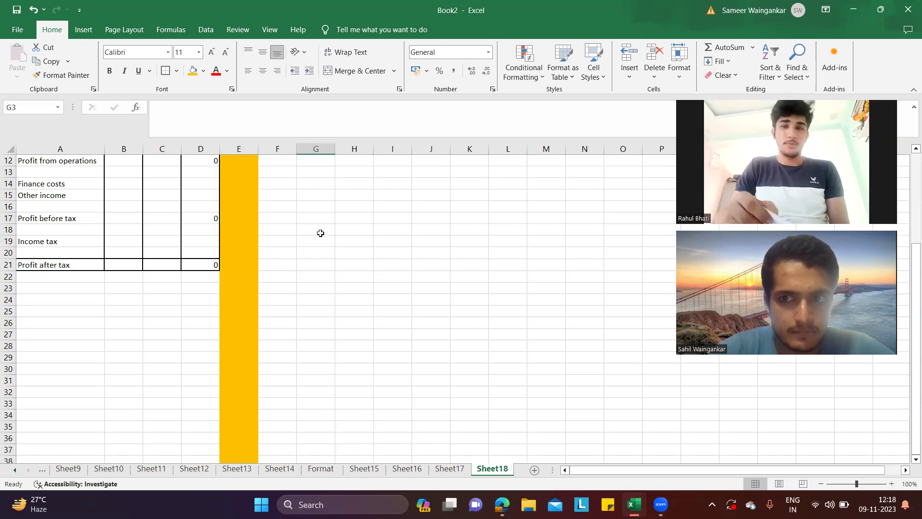
scroll(340, 226, up, 4)
scroll(341, 226, down, 4)
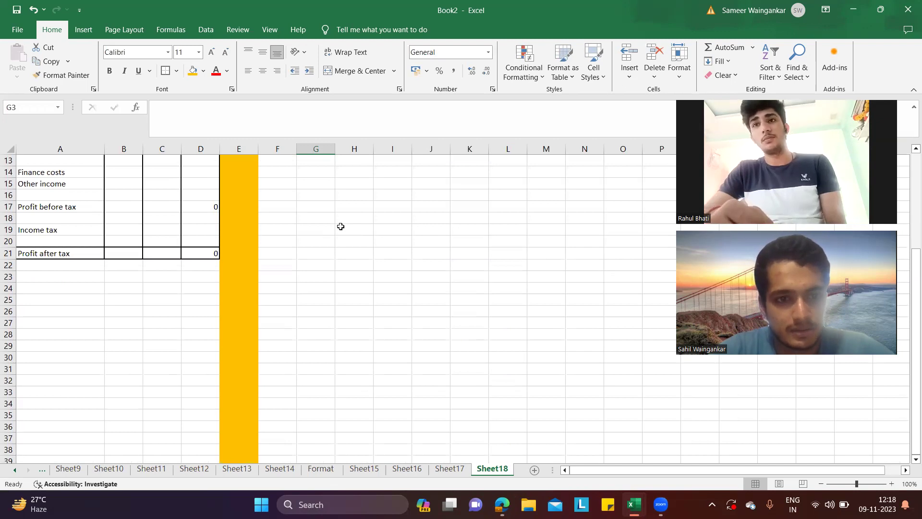
scroll(340, 227, up, 4)
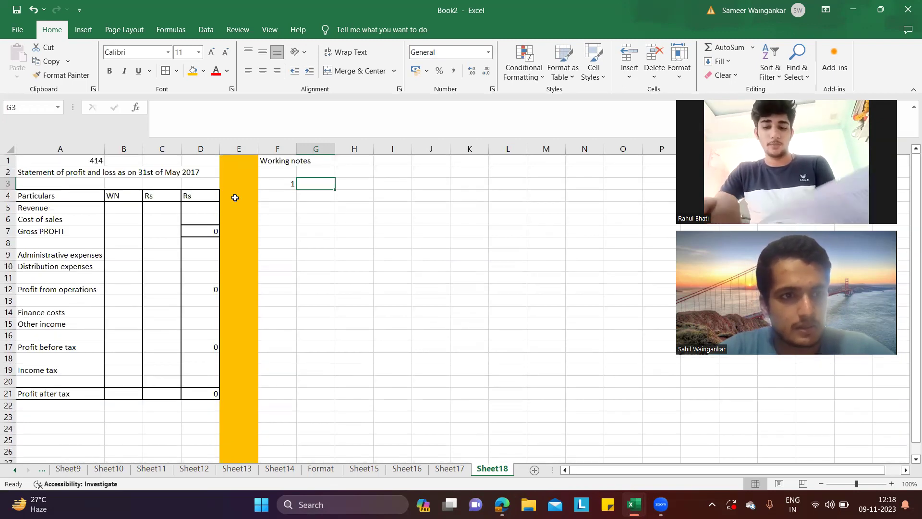
Step: Insert blank cells at A2:D2 above the statement title, shifting the statement down, and enter the part label "A" in A2
drag(47, 173, 206, 175)
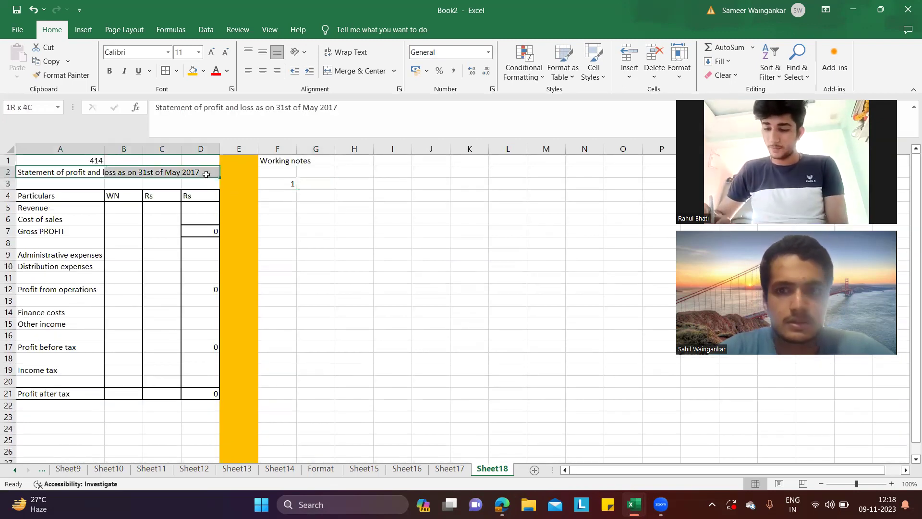
click(629, 55)
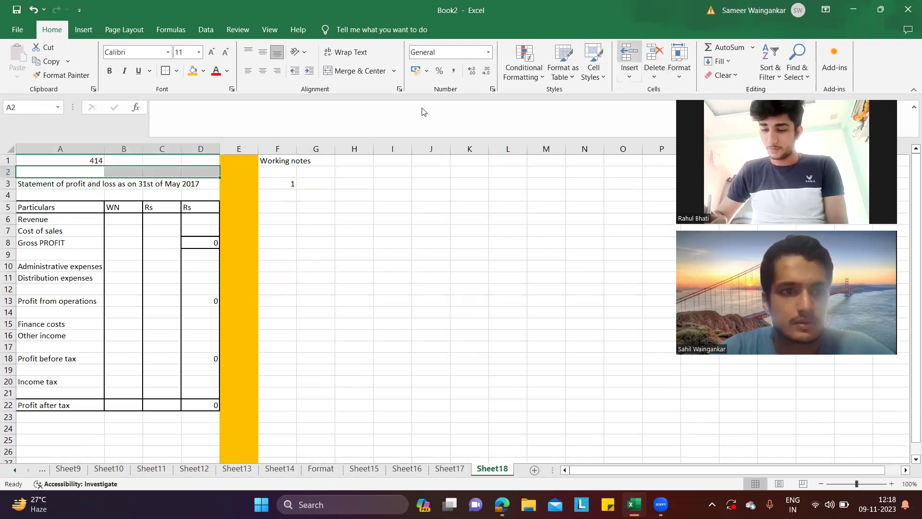
click(71, 171)
text(A)
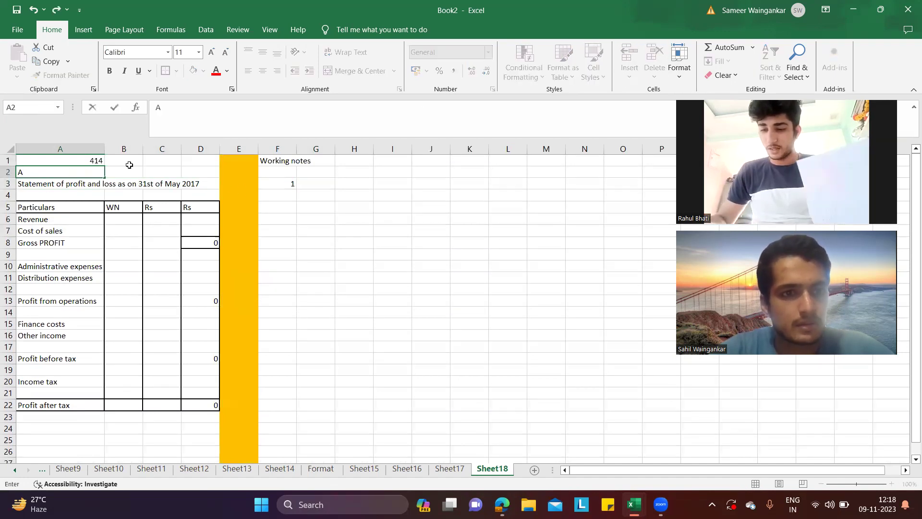
Step: Replace the currency heading in cell C5 with "$ (IN '000)"
click(168, 212)
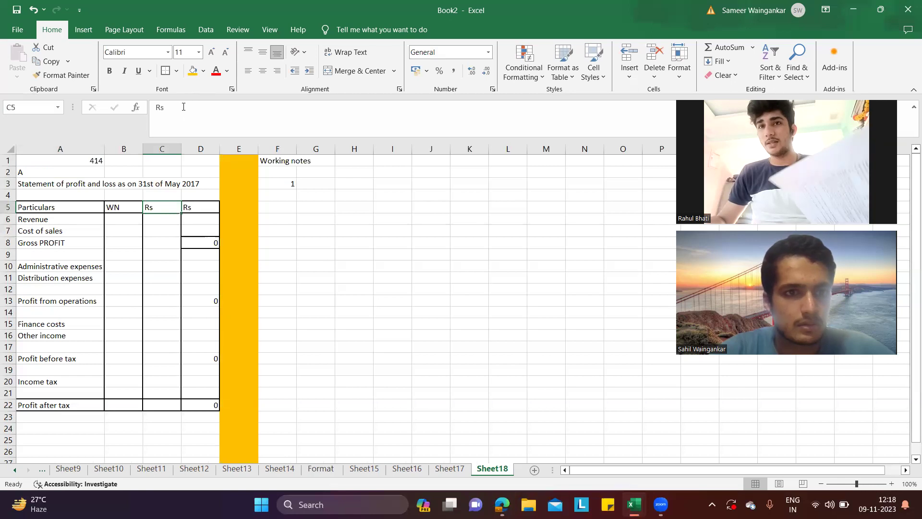
click(160, 107)
key(BackSpace)
key(BackSpace)
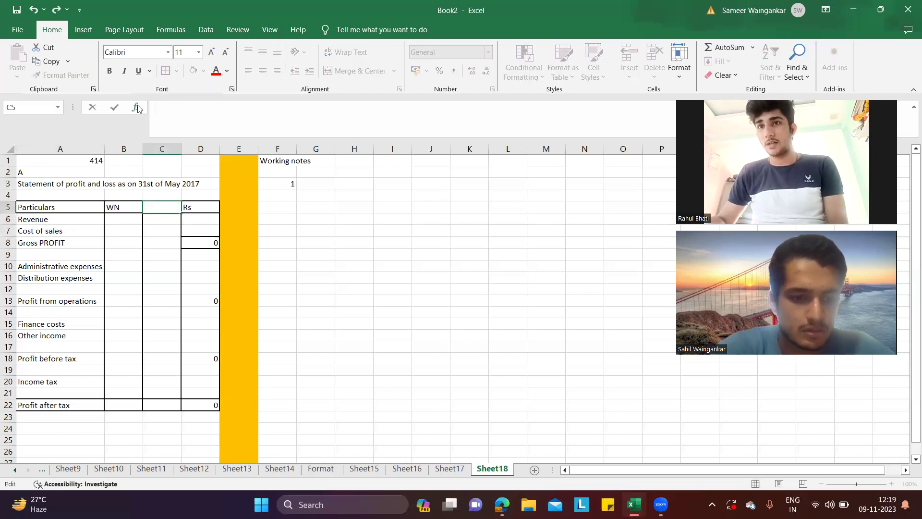
text($ ()
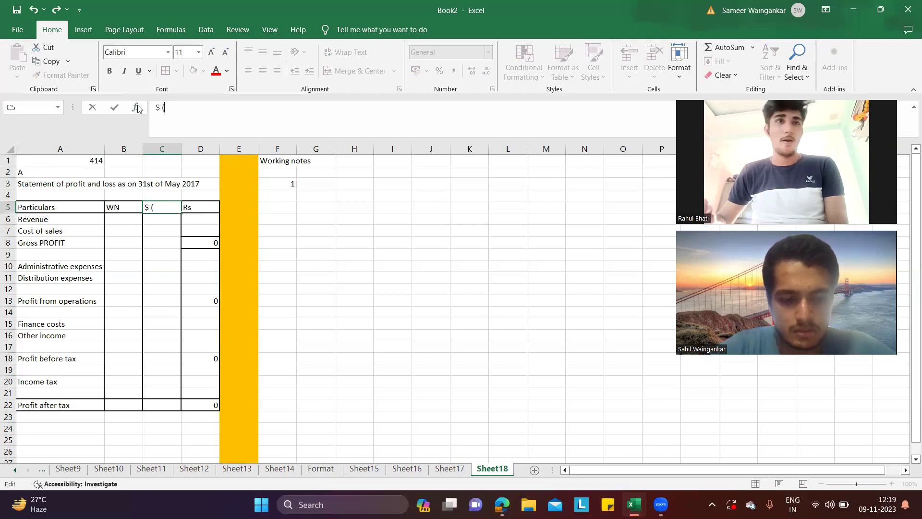
text(')
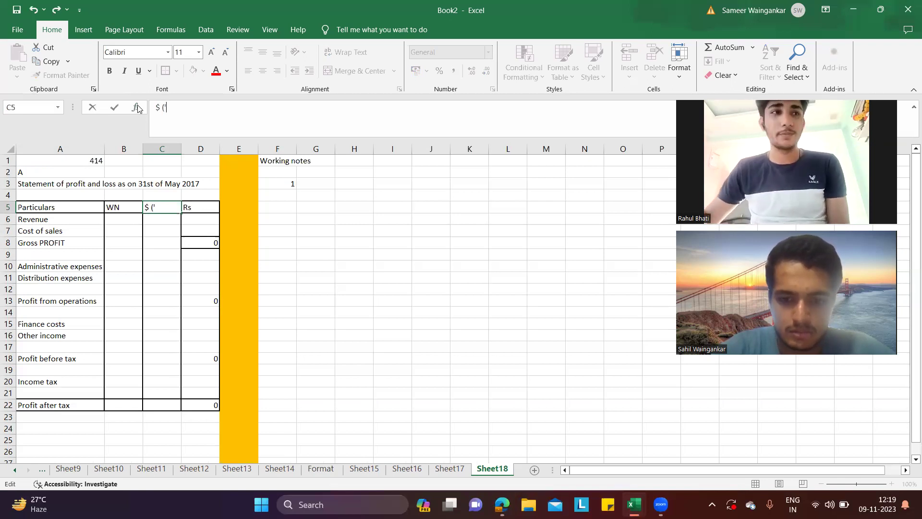
text(00)
key(BackSpace)
key(BackSpace)
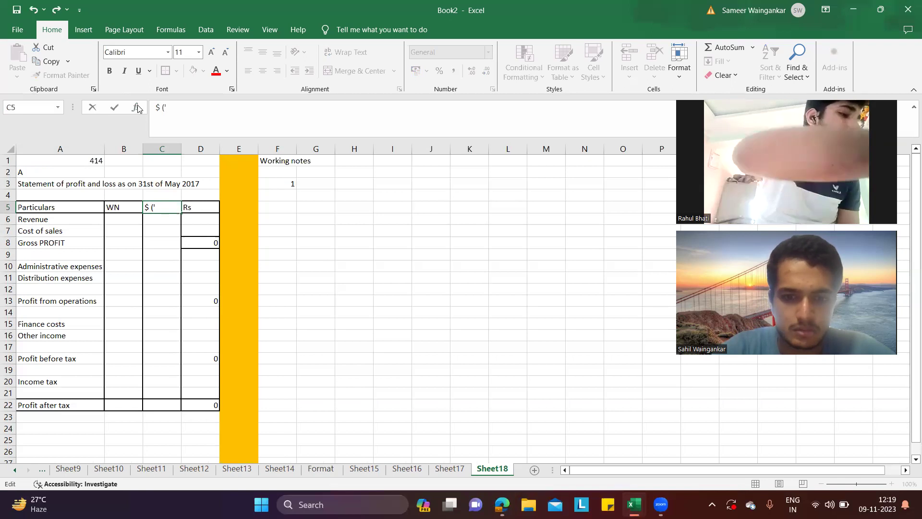
text(000))
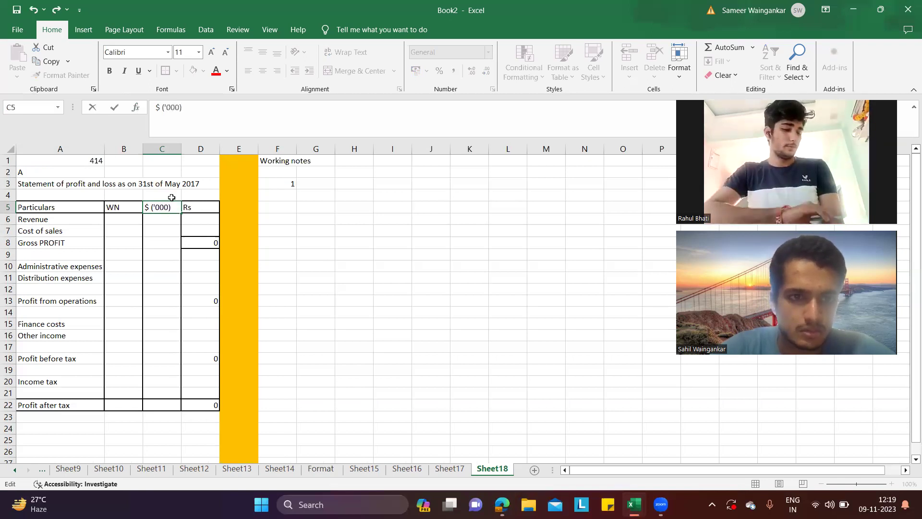
click(163, 106)
text(IN)
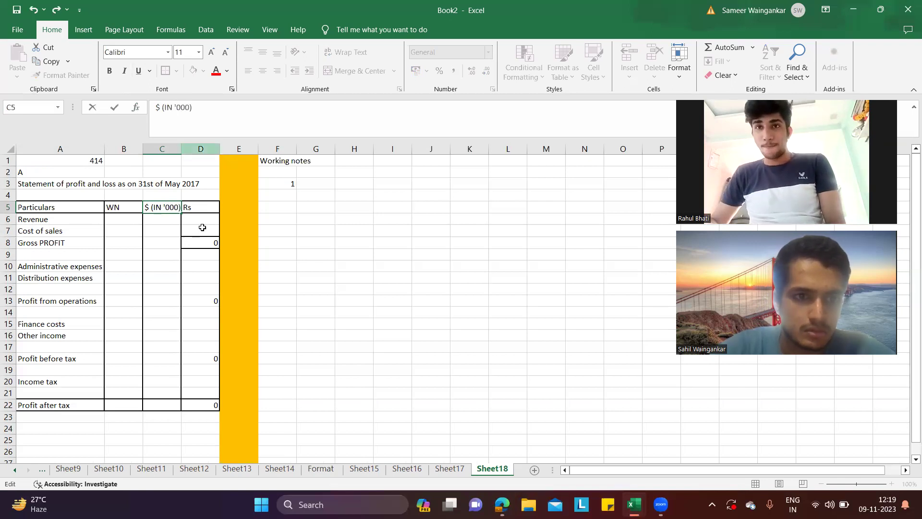
Step: Link the heading in cell D5 to the neighbouring currency heading with the formula =C5
click(201, 208)
text(=)
click(155, 207)
key(Return)
Step: Check the Duggan Co notes in the exam kit PDF in Edge and title working note 1 "Cost of sales" in Excel cell G3
click(319, 179)
key(alt+Tab)
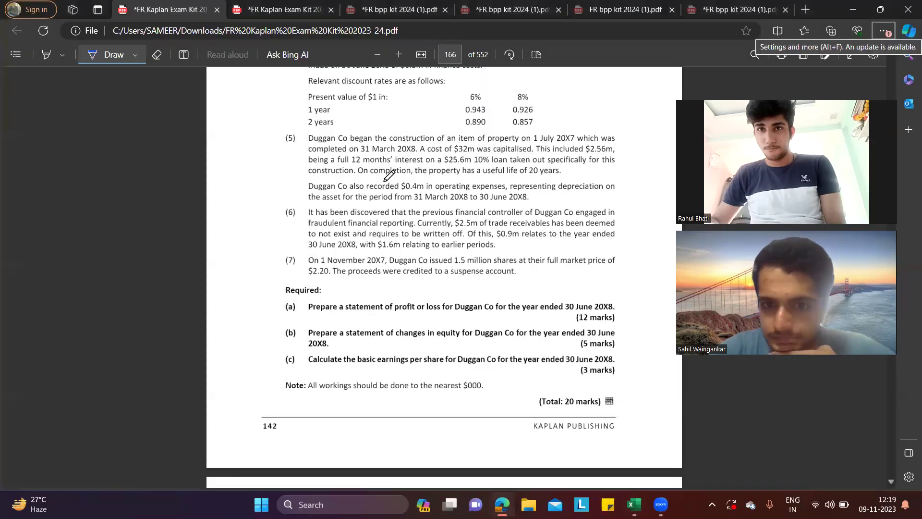
scroll(389, 175, up, 5)
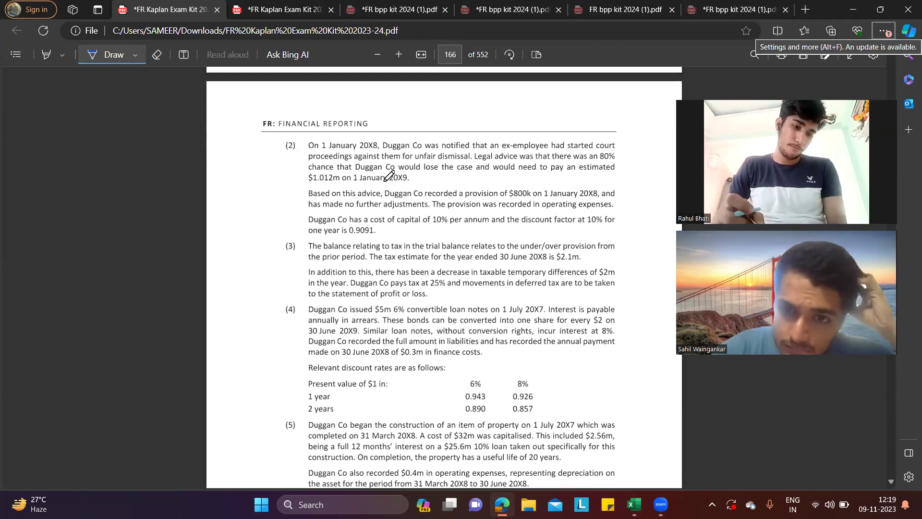
key(alt+Tab)
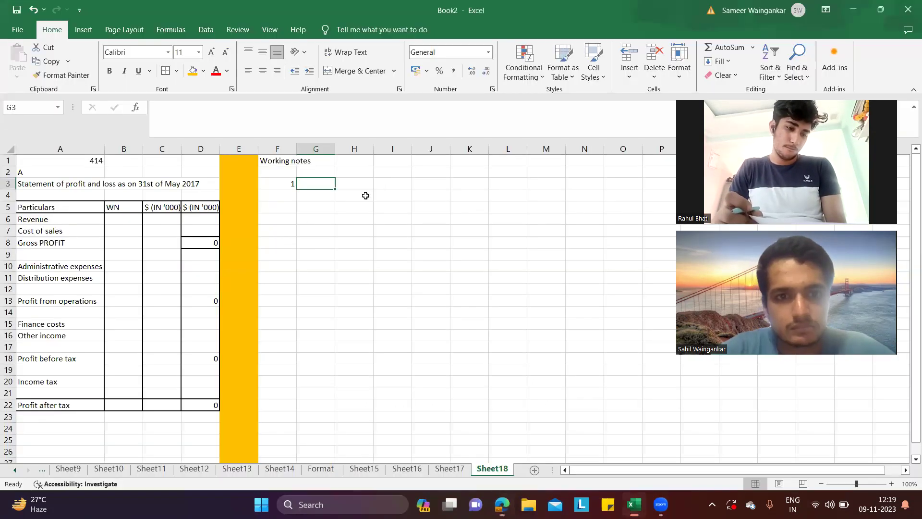
text(Cost )
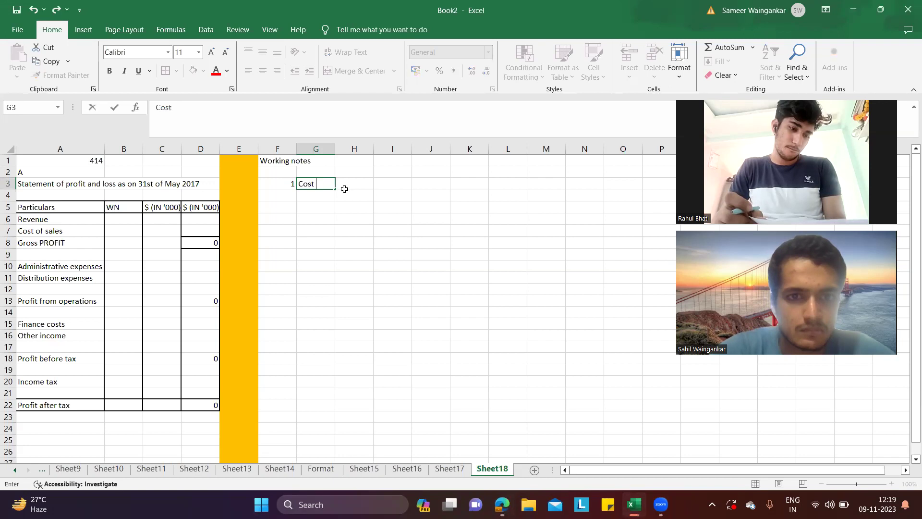
text(of sales)
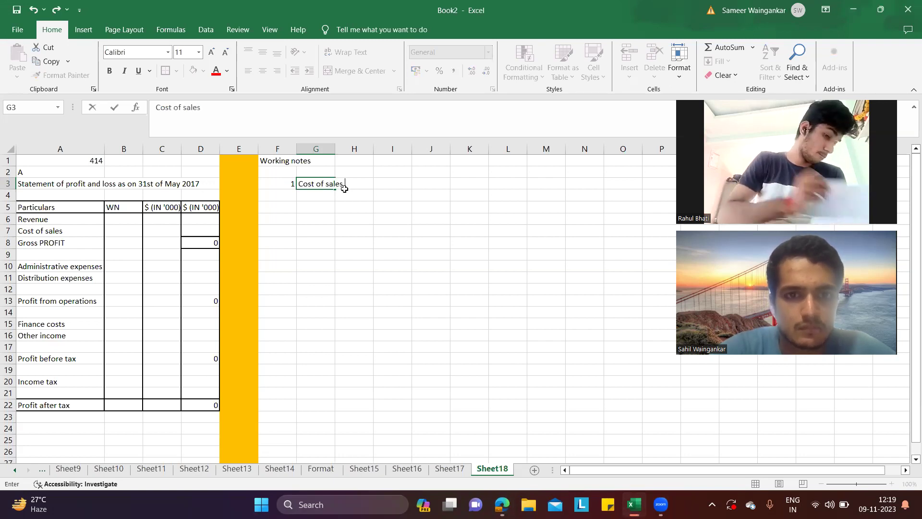
Step: Enter the row label "Opening" in cell H5 under the cost of sales working note
click(325, 208)
click(340, 208)
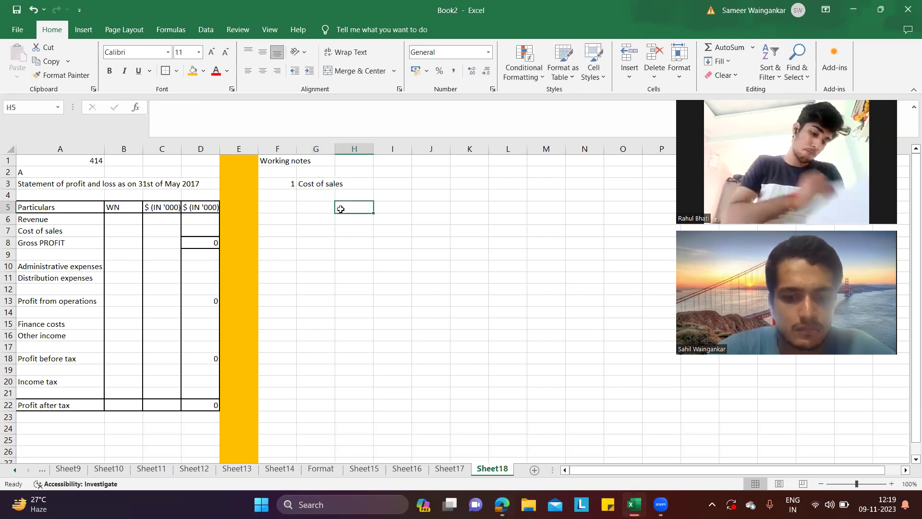
text(I)
text(penings)
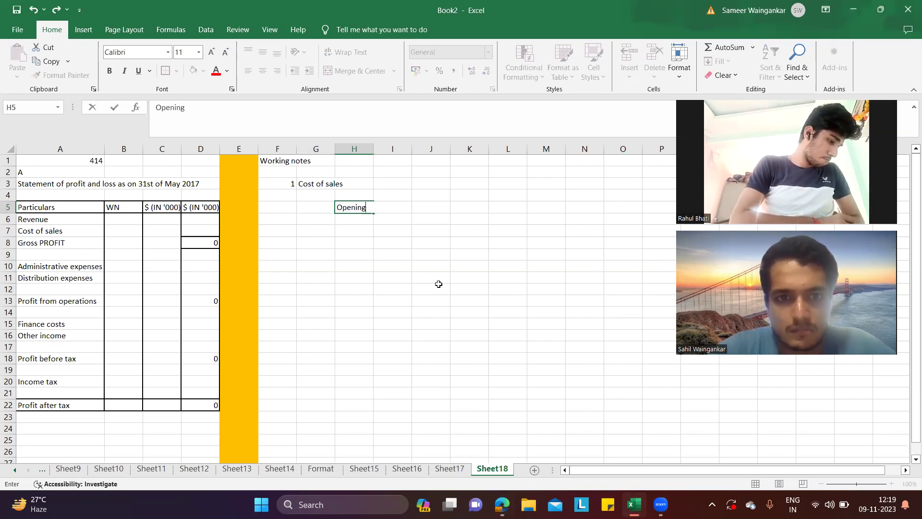
Step: Add a currency heading to the cost of sales working in cell I4 by linking it to D5 with =D5
click(409, 217)
click(404, 198)
text(=)
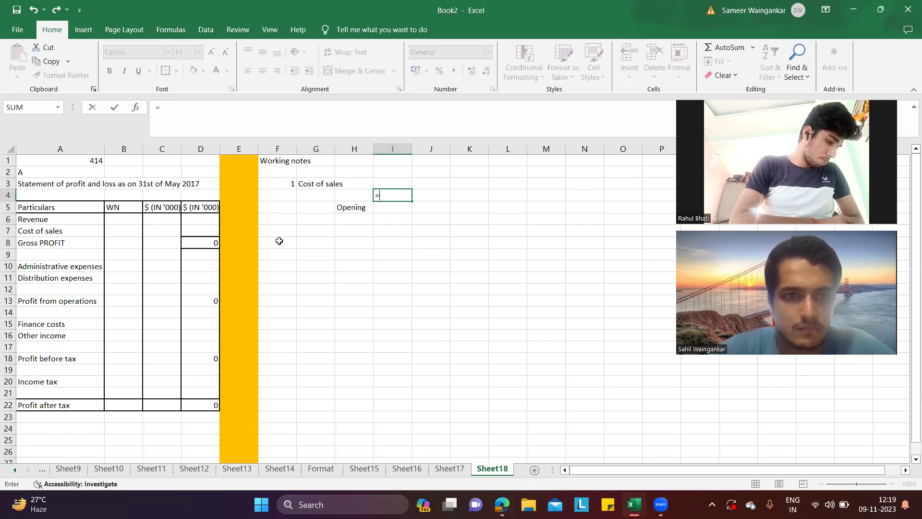
click(196, 207)
key(Return)
Step: Switch to the exam kit PDF in Edge and read question 414's trial balance extracts and accompanying notes
key(alt+Tab)
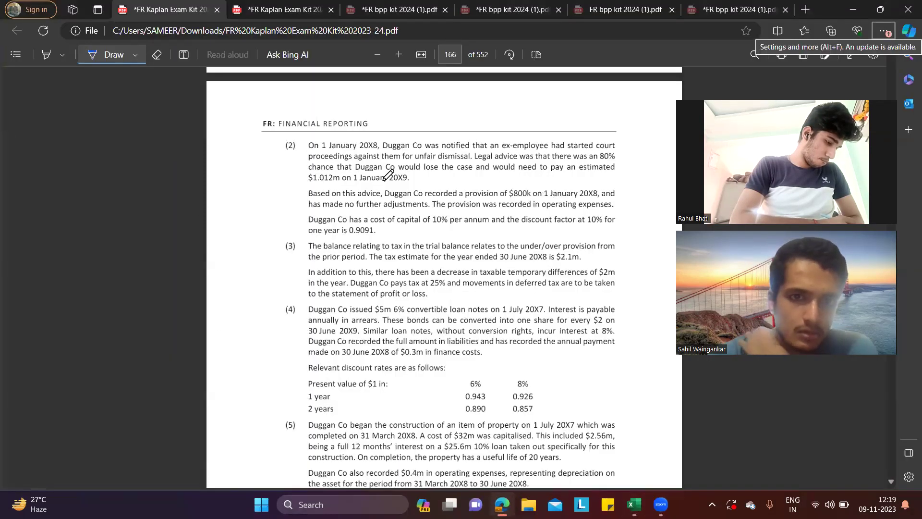
scroll(388, 174, up, 3)
scroll(388, 175, up, 3)
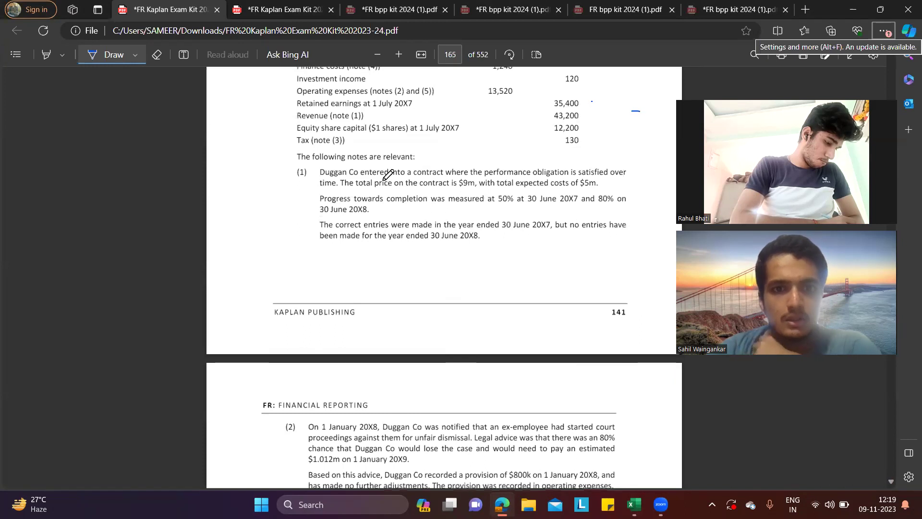
scroll(388, 175, up, 1)
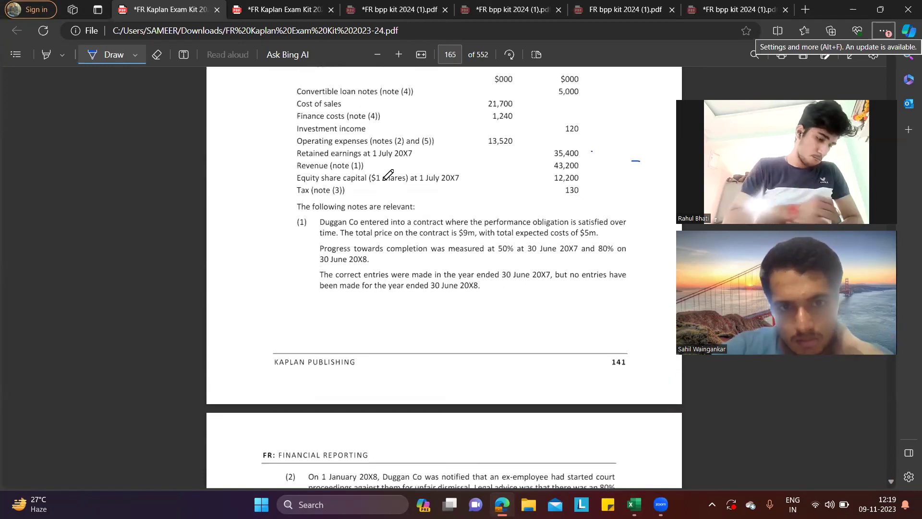
scroll(401, 166, up, 2)
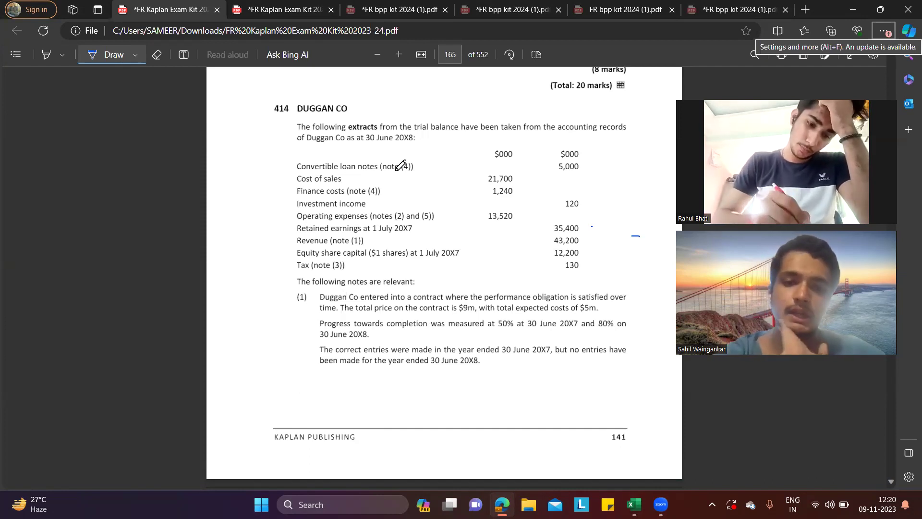
scroll(440, 295, down, 15)
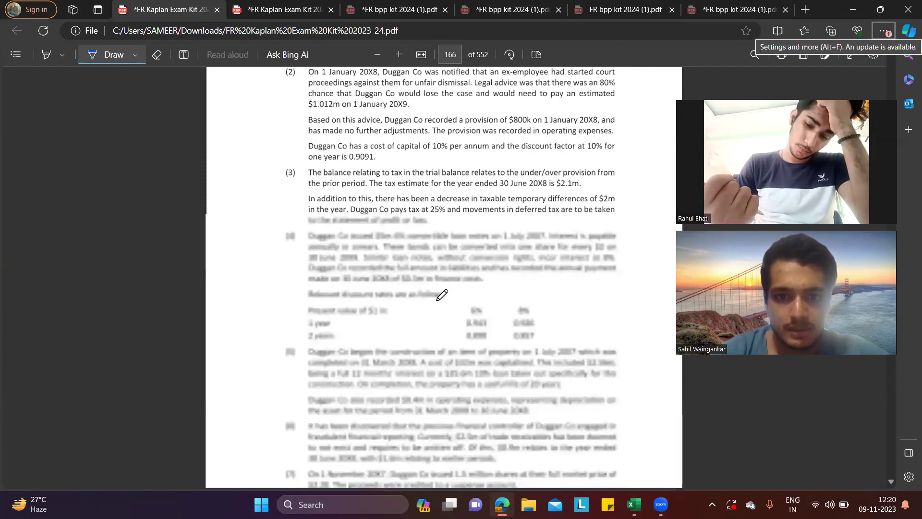
scroll(442, 294, up, 15)
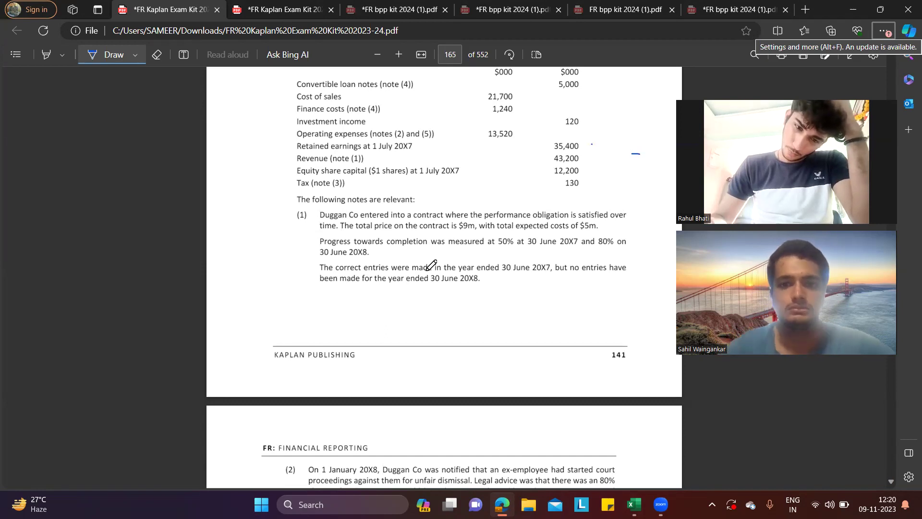
Step: Return to Excel and start working note 2, entering the number 2 in F11 and the title "Revenue" in G11
key(alt+Tab)
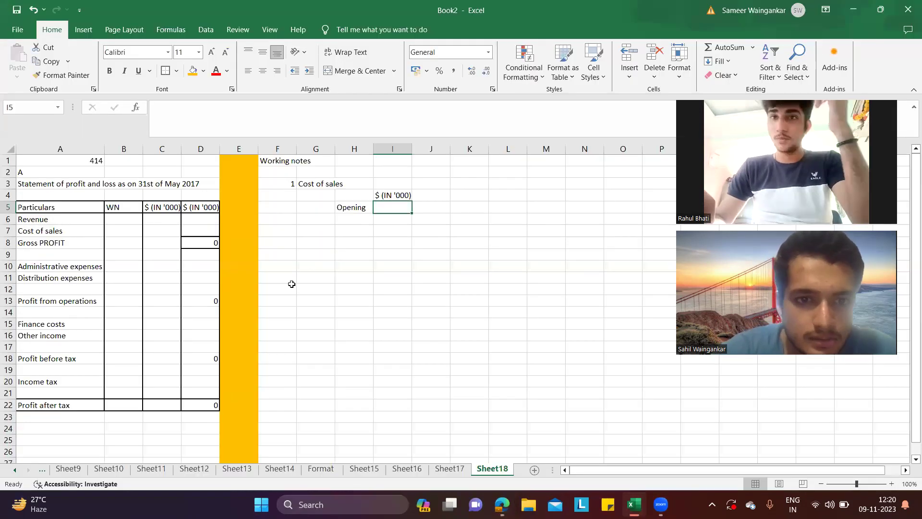
click(290, 278)
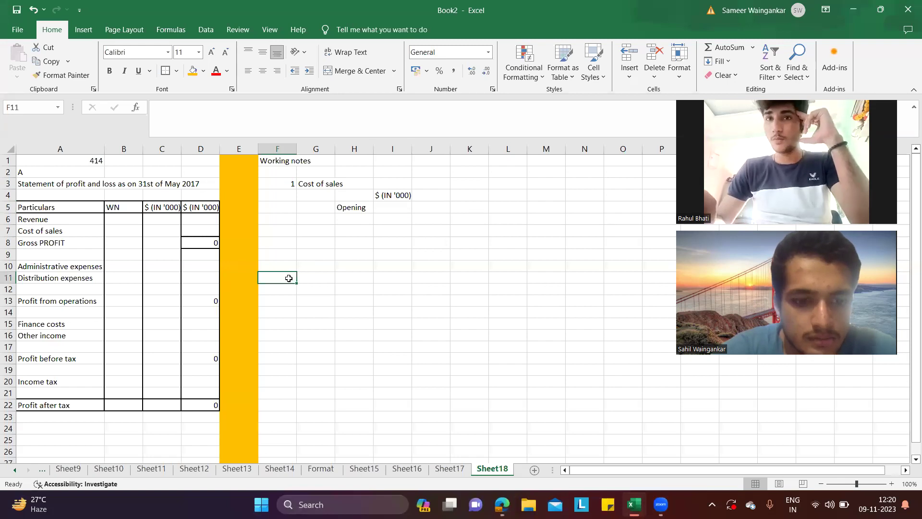
text(2)
key(Tab)
text(Revenue)
key(Return)
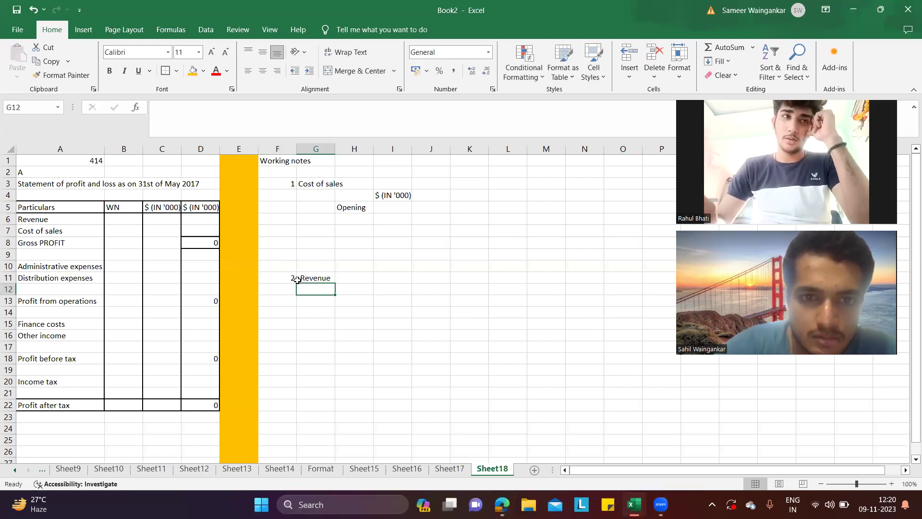
Step: Check note (1) in the PDF and enter "Total price of the contract" in Excel cell H12 with the value 9000 in I12
key(alt+Tab)
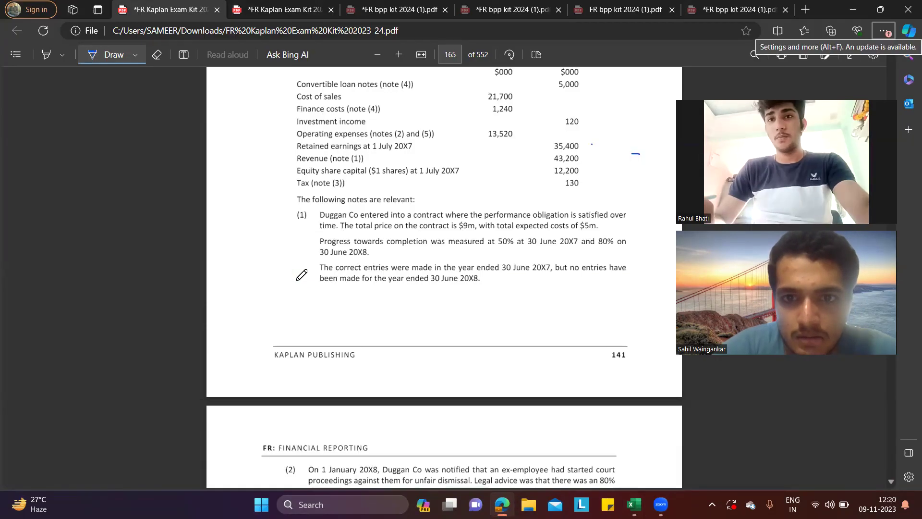
key(alt+Tab)
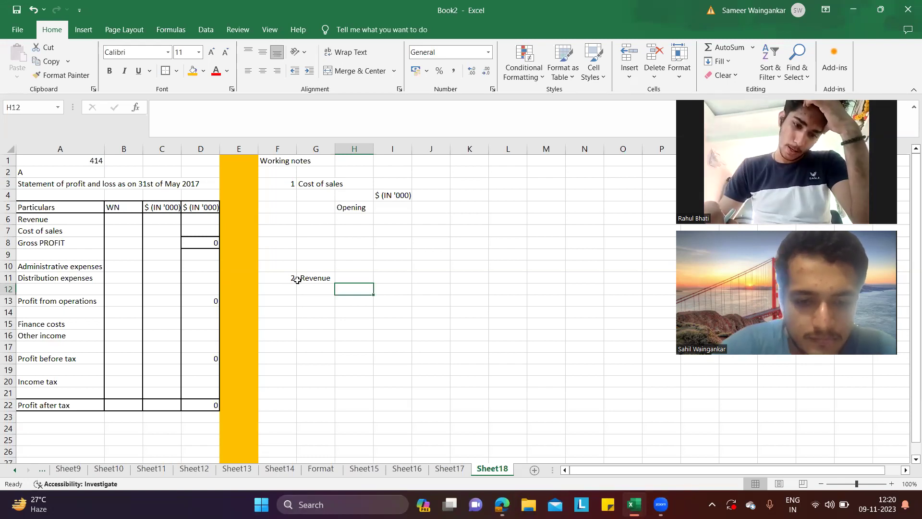
text(Total price o t)
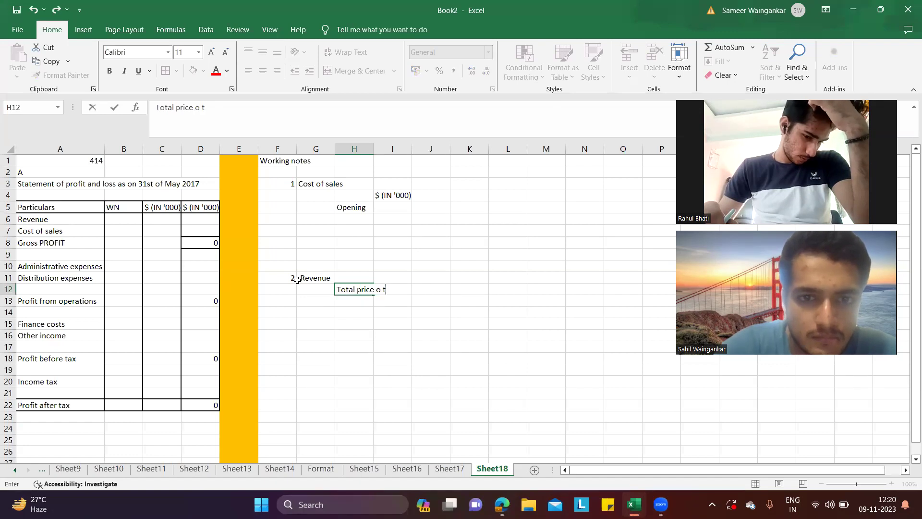
key(BackSpace)
key(BackSpace)
text(f the con)
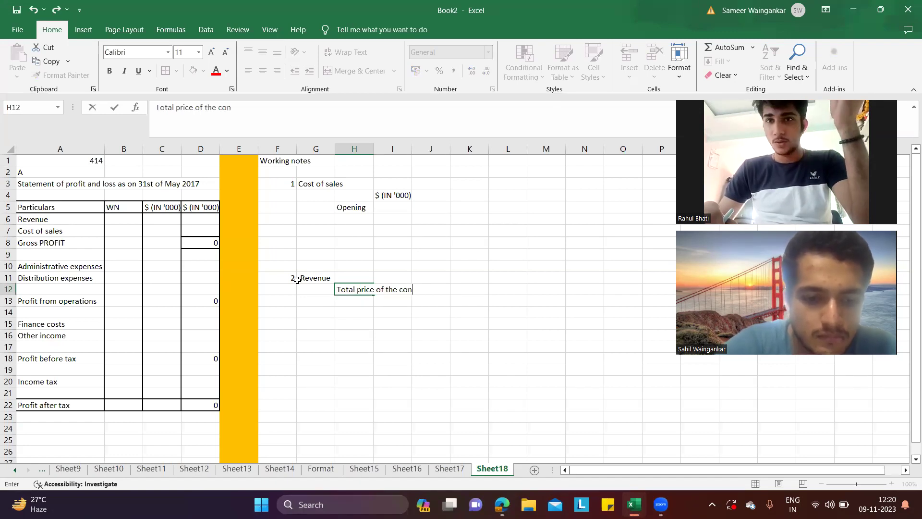
text(trac)
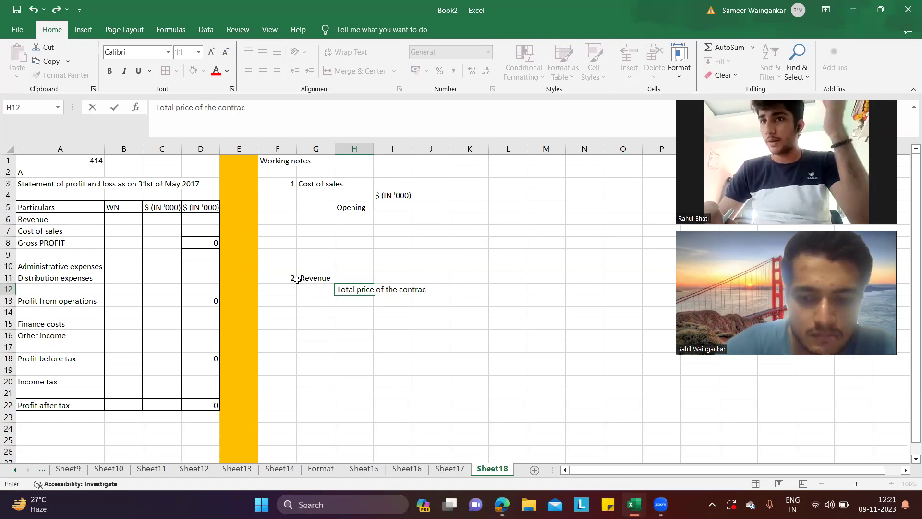
text(t)
key(Tab)
text(9000)
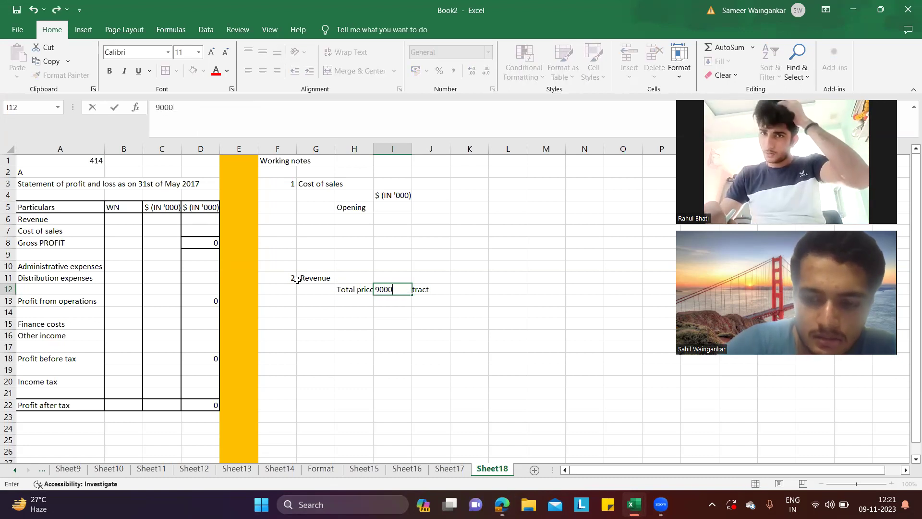
key(Return)
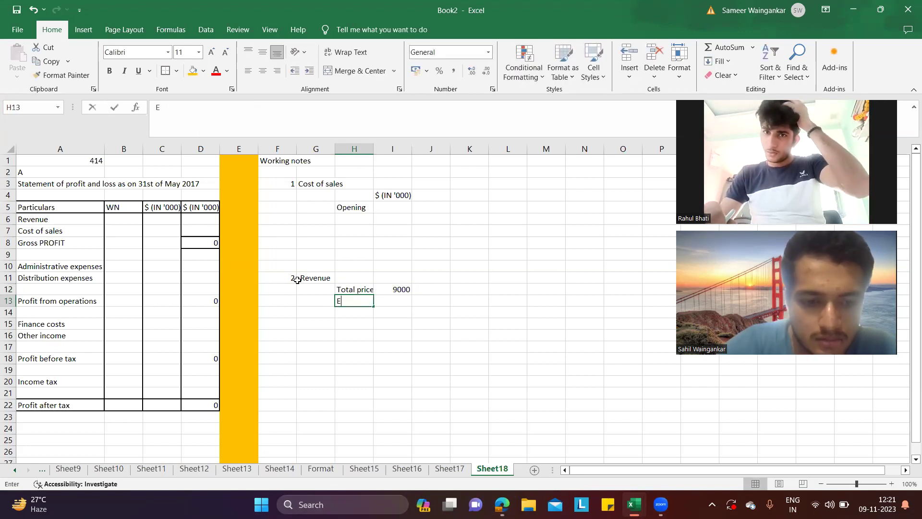
Step: Enter "Expected costs" in H13 with the value 5000 in I13
text(Expected costs)
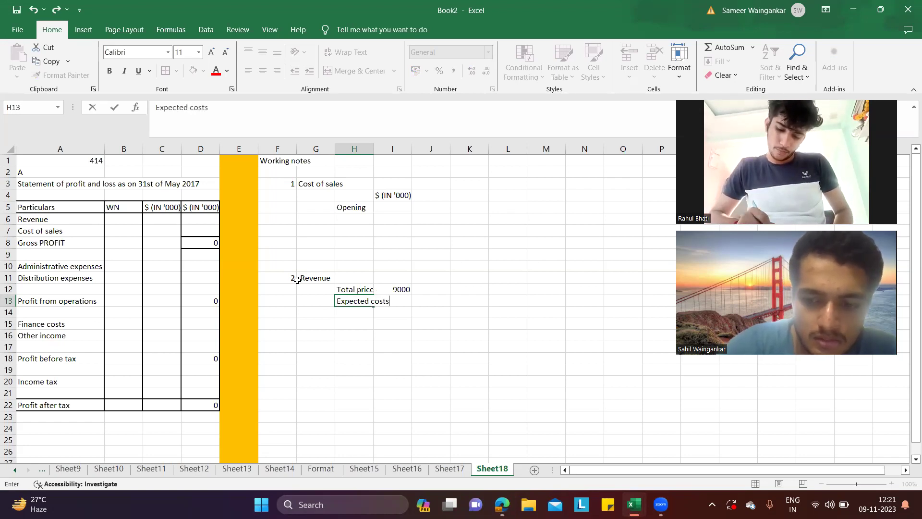
key(Tab)
text(5000)
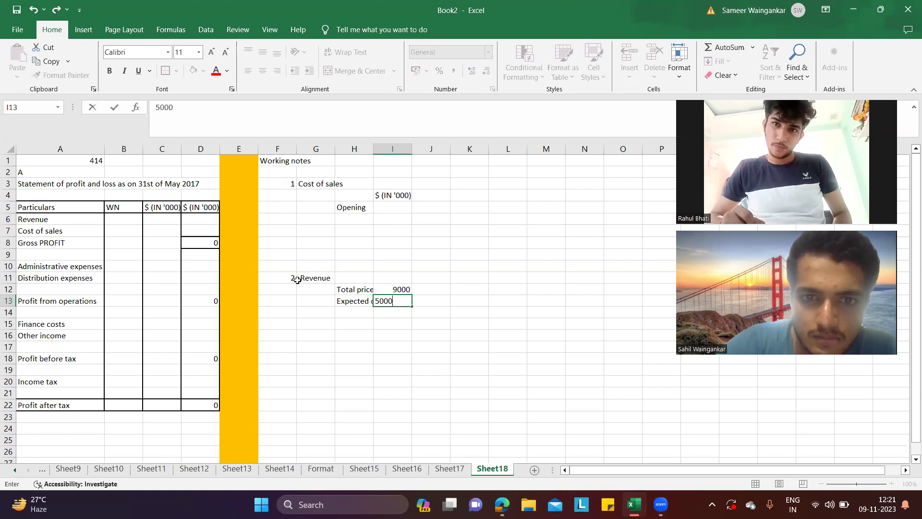
Step: Check note (1) in the exam kit PDF, return to Excel and enter the dates 30-06-2018 in I15 and 30-07-2018 in J15
key(alt+Tab)
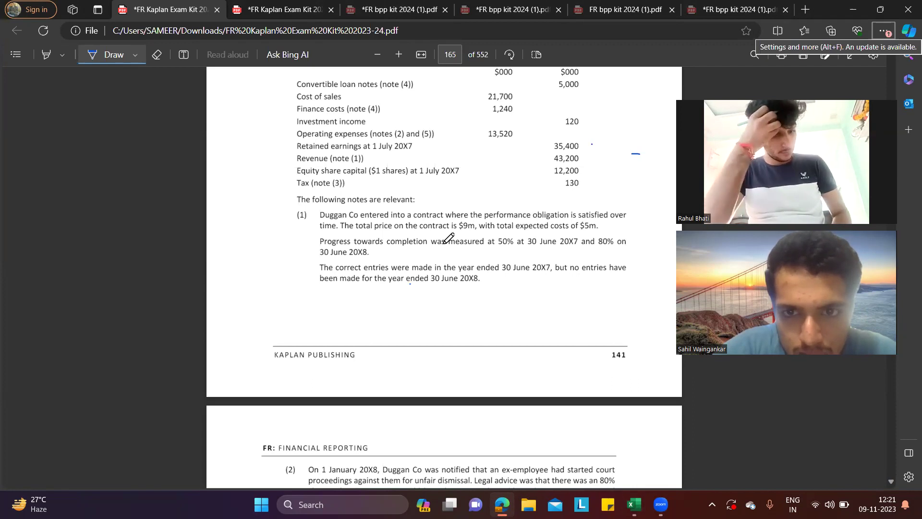
key(alt+Tab)
click(392, 326)
text(30)
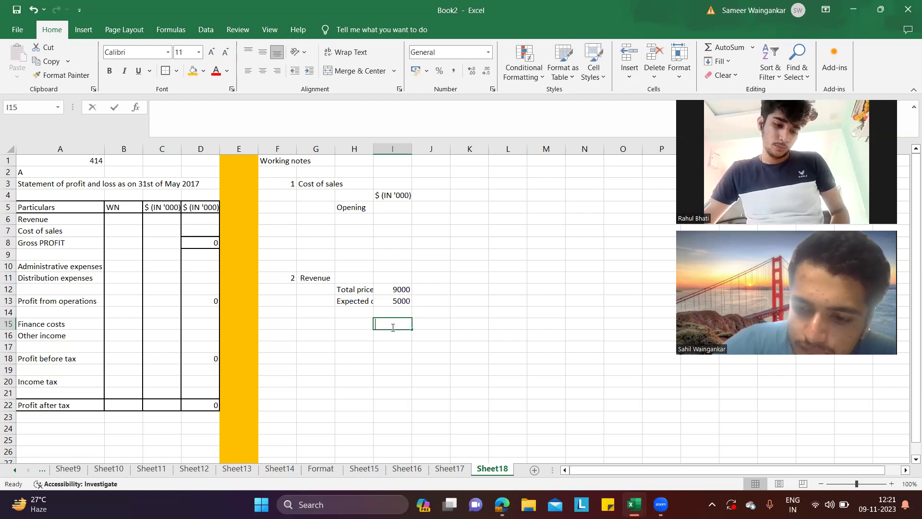
text(-6-1018)
key(Tab)
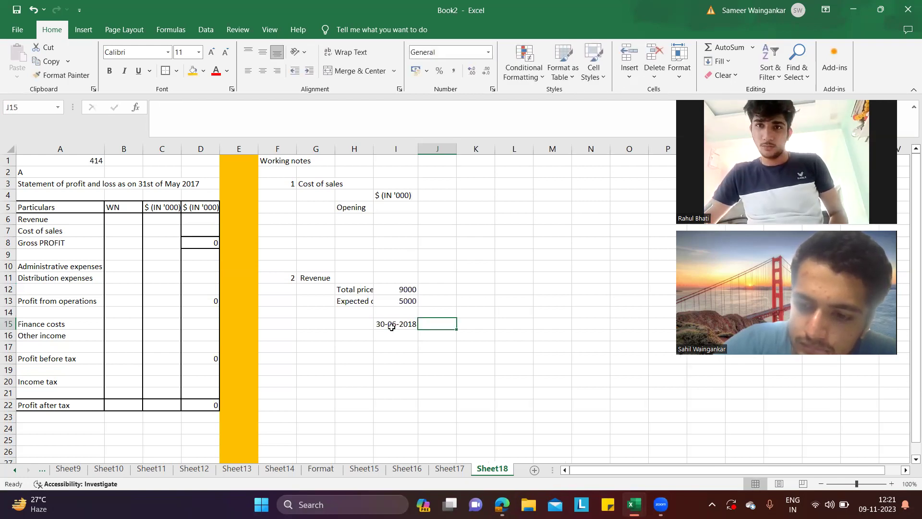
text(30-06)
key(BackSpace)
text(7-)
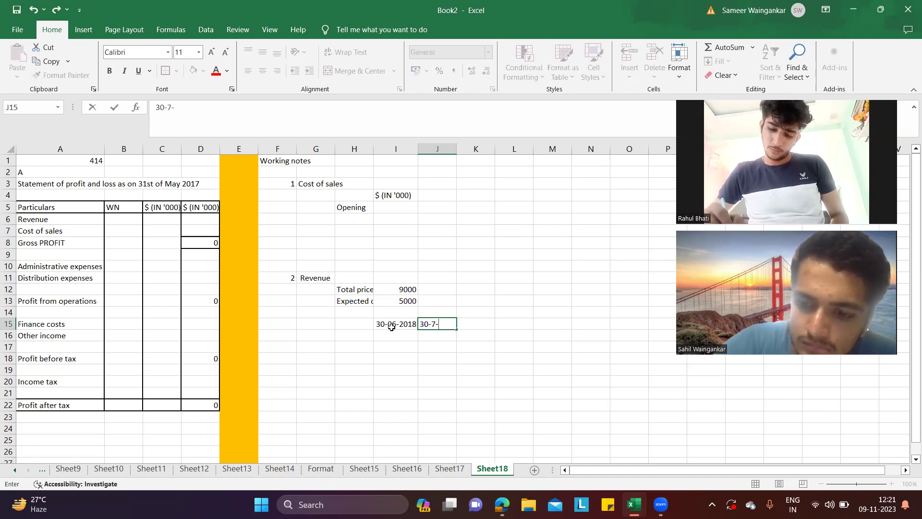
text(18)
key(Return)
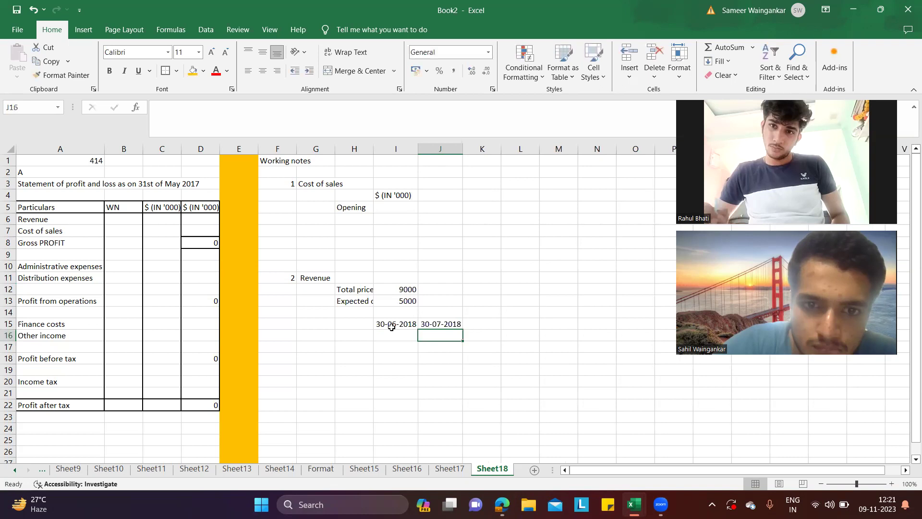
Step: Correct the date headings of the revenue working to 30-06-2017 in I15 and 30-06-2018 in J15
click(391, 327)
click(228, 110)
key(BackSpace)
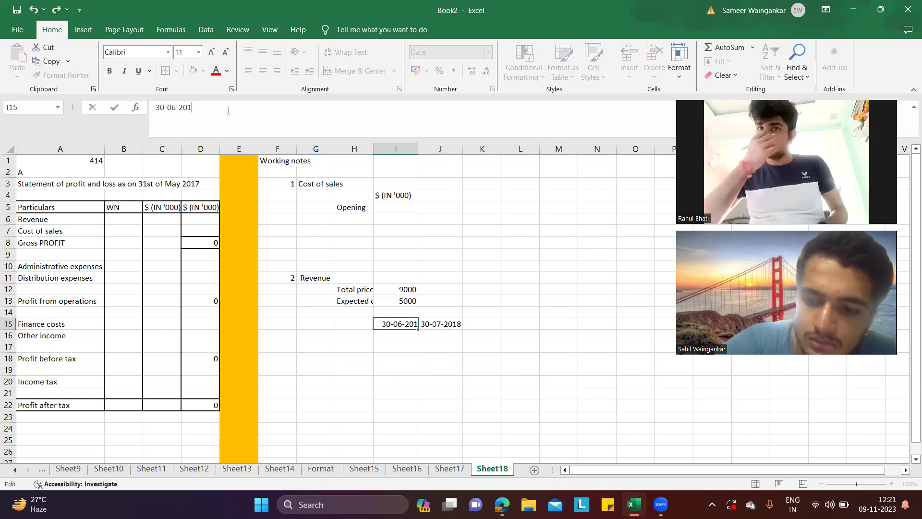
text(7)
key(Return)
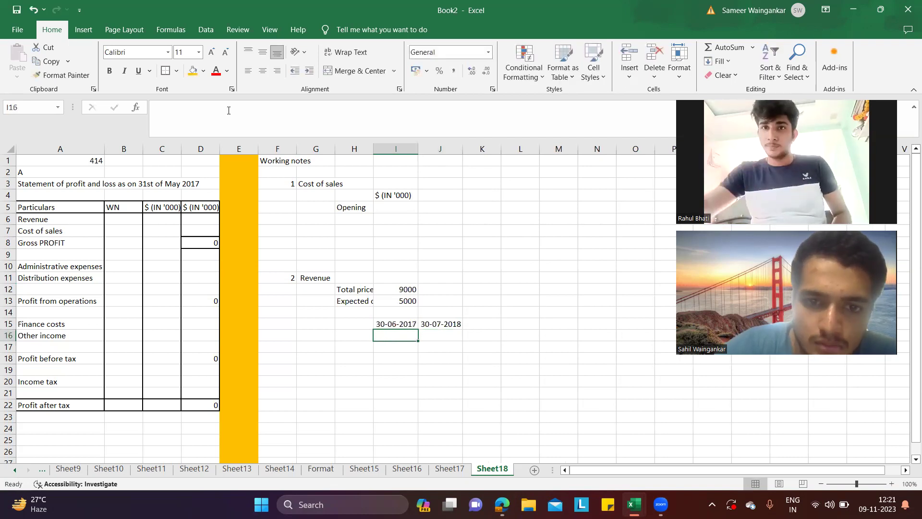
click(434, 325)
click(177, 108)
key(BackSpace)
text(6)
key(Return)
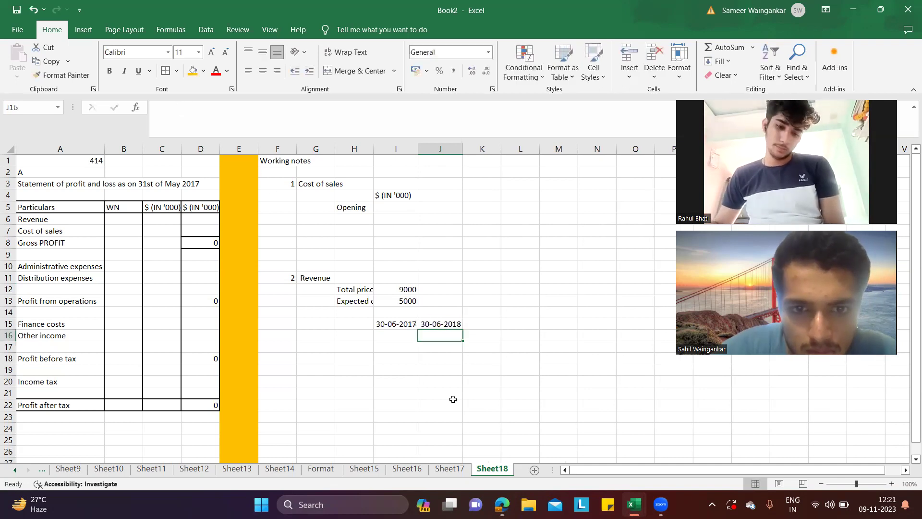
Step: Enter the progress towards completion under the dates as 0.5 in I17 and 0.8 in J17
click(371, 346)
click(380, 347)
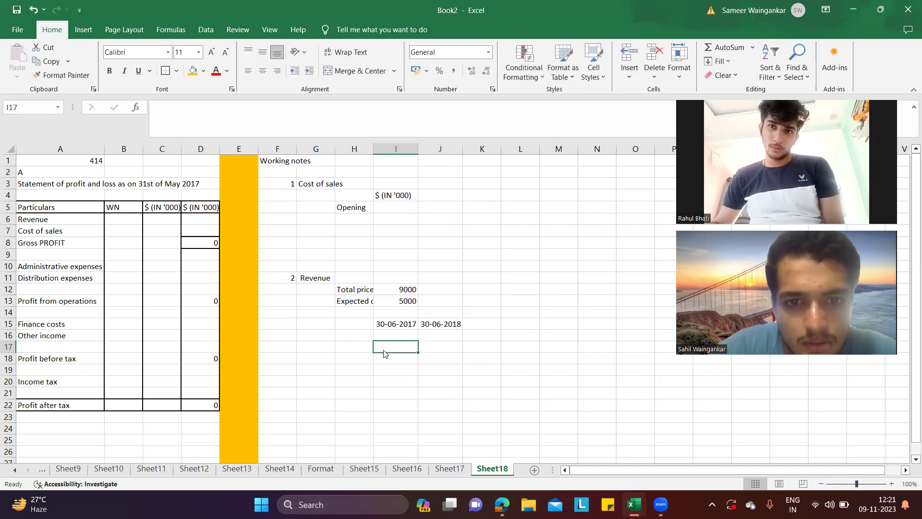
text(0.5)
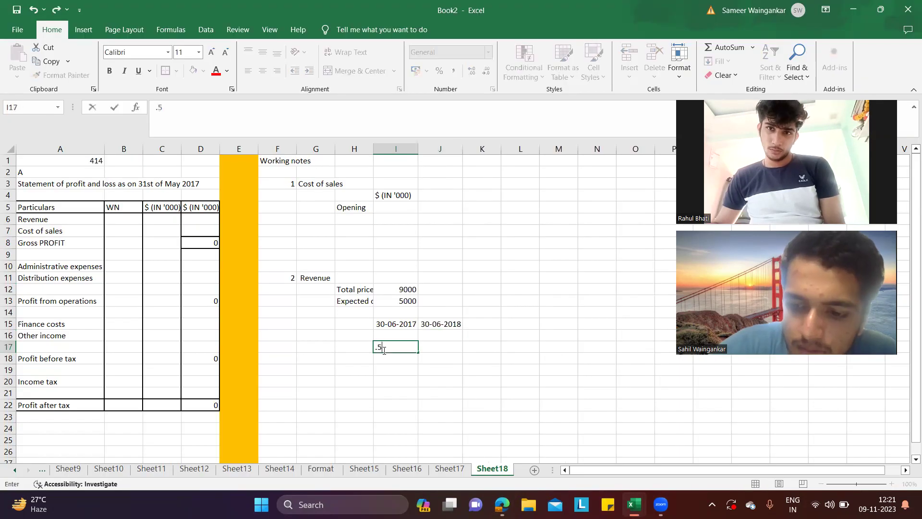
key(Tab)
text(.)
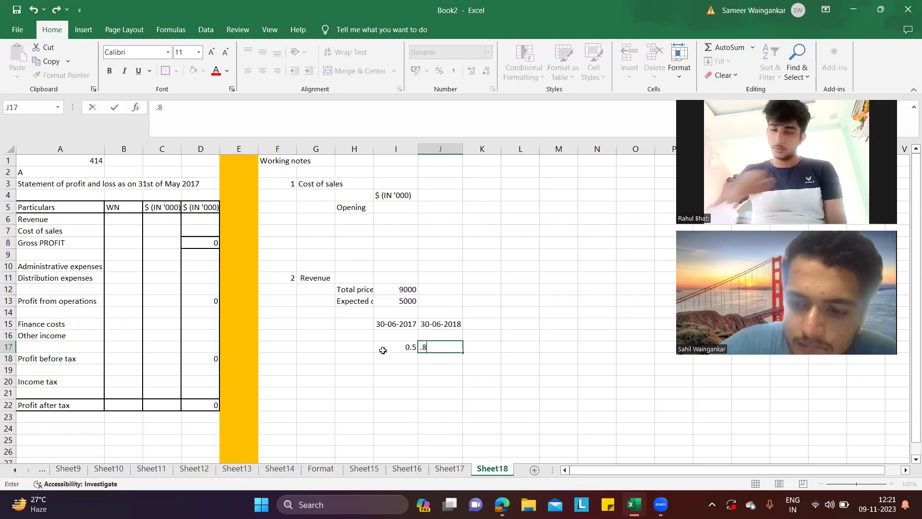
key(Return)
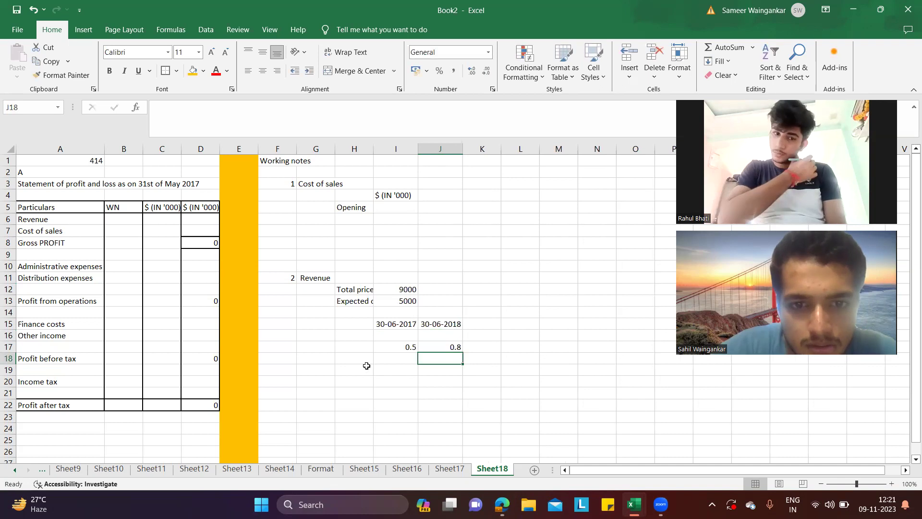
Step: Recheck note (1) in the PDF and link cell I18 in Excel to the expected costs with =I13
click(387, 358)
text(=)
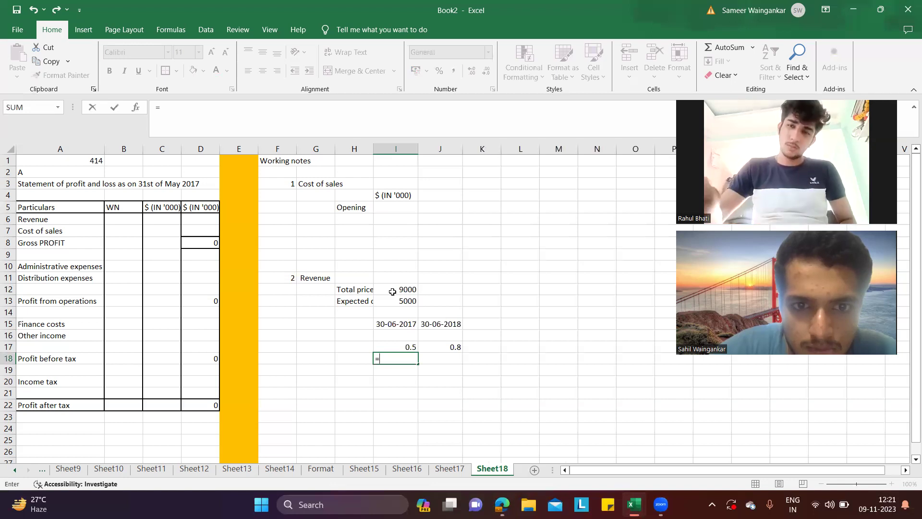
key(alt+Tab)
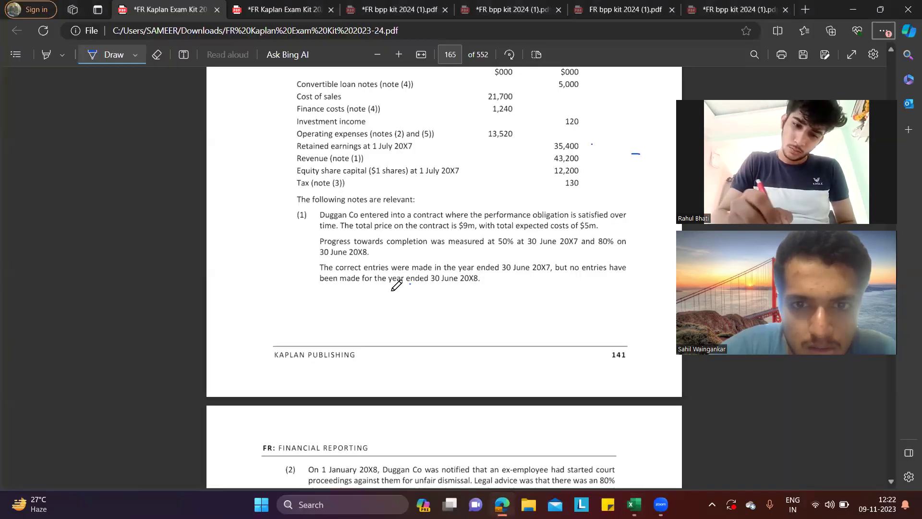
key(alt+Tab)
click(396, 300)
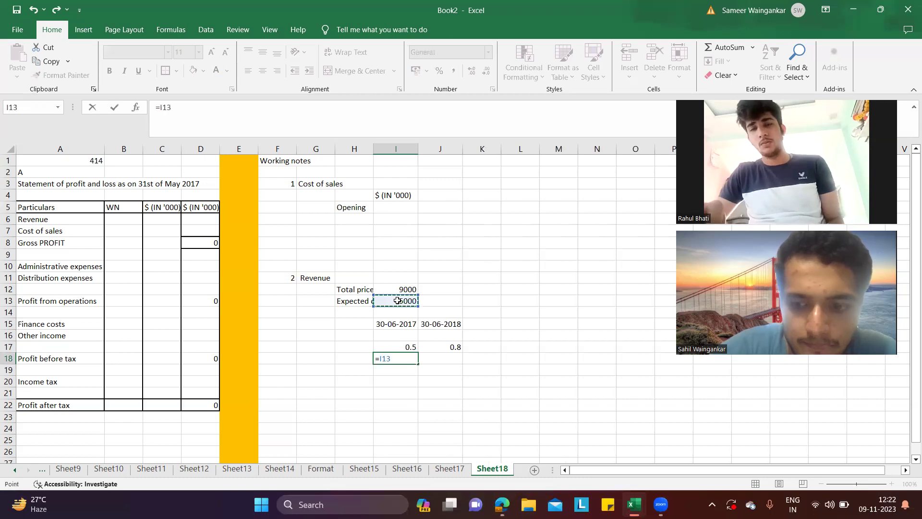
key(Return)
Step: Change the formula in I18 to =I17*I13 to multiply the expected costs by the first year's progress
click(409, 359)
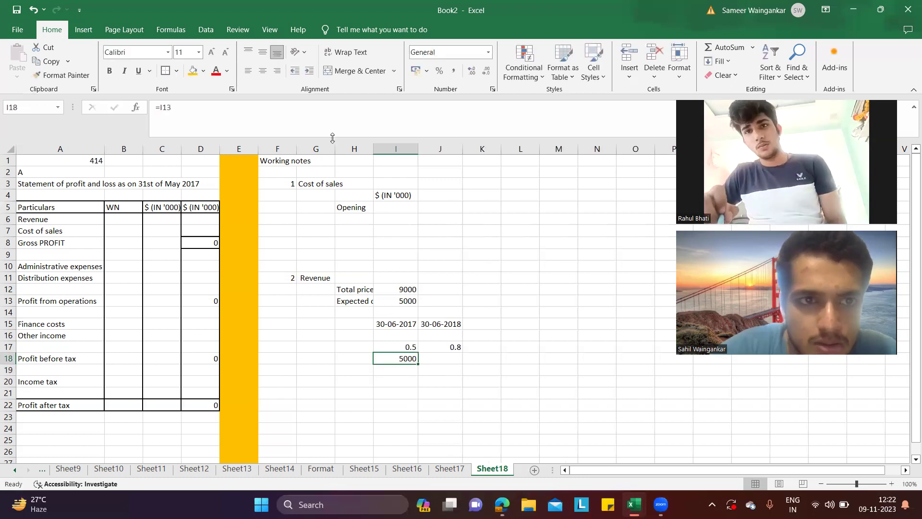
click(303, 107)
text(*)
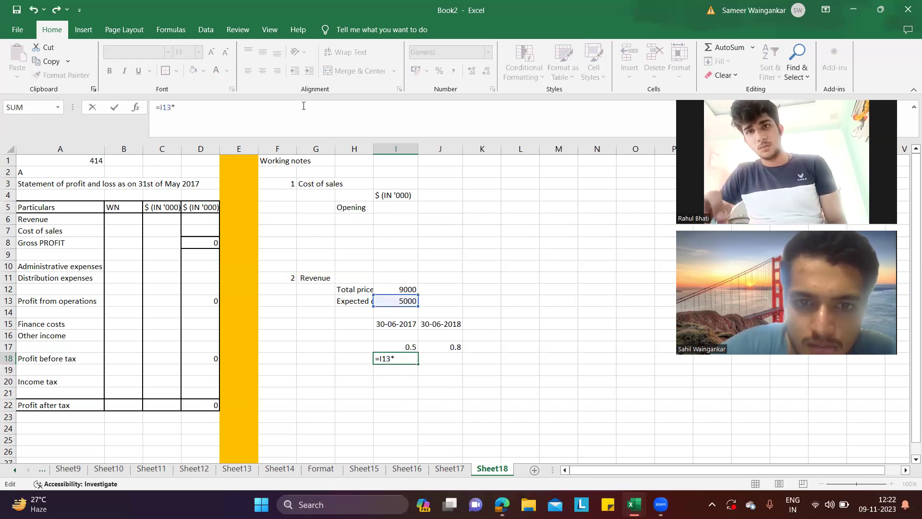
click(403, 347)
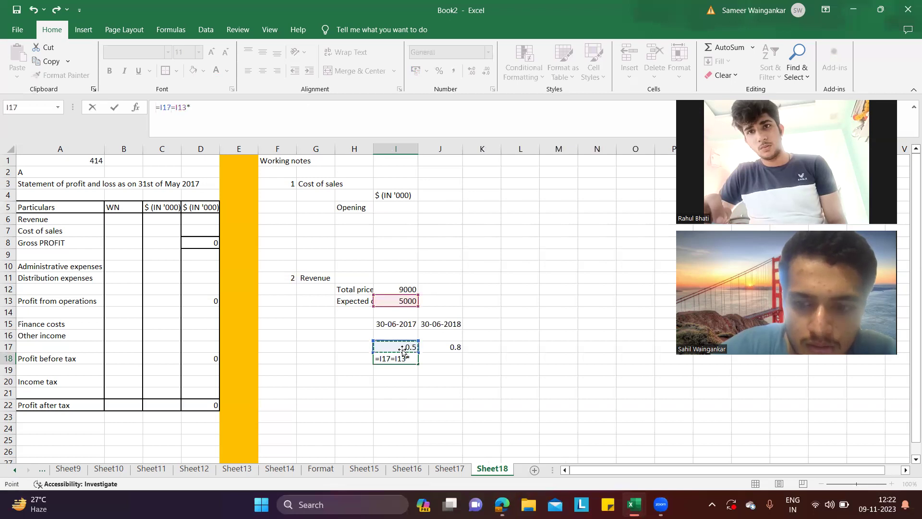
key(Return)
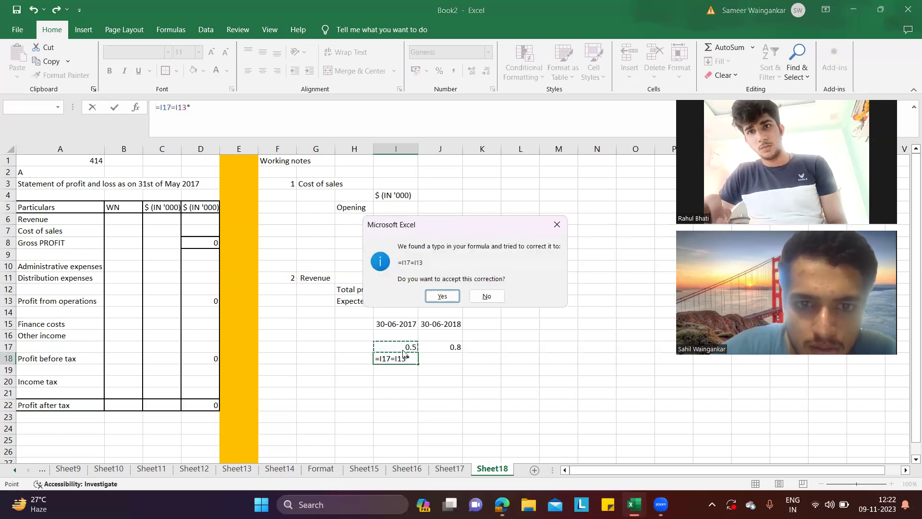
click(557, 224)
click(465, 292)
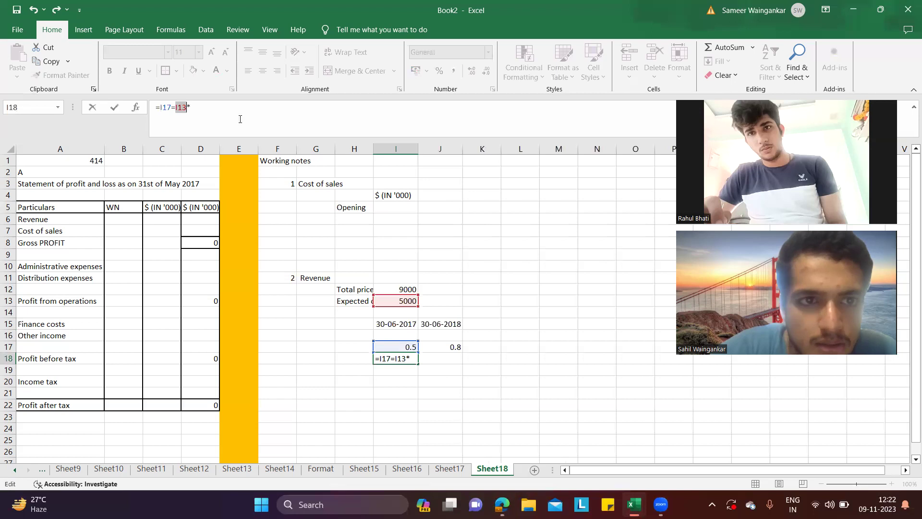
click(176, 106)
key(BackSpace)
text(*)
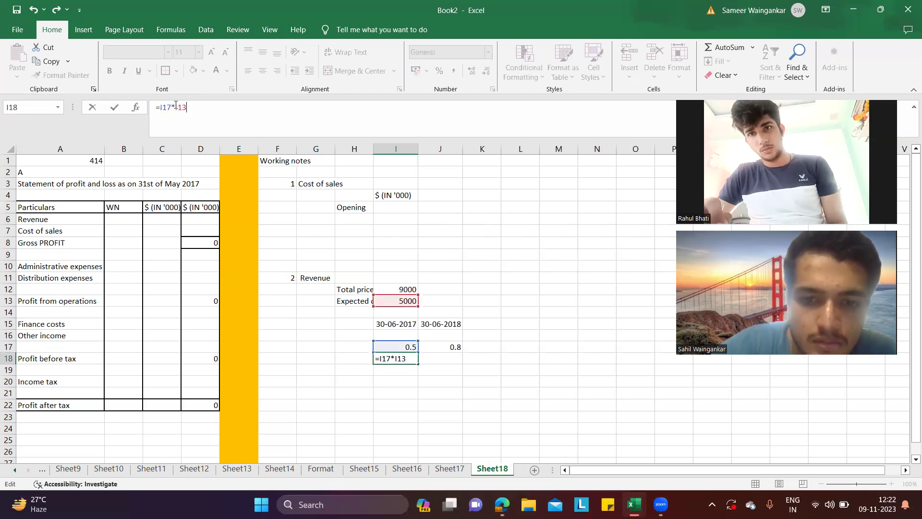
key(Return)
Step: Calculate the costs at 30-06-2018 in J18 with the formula =I13*J17
click(431, 360)
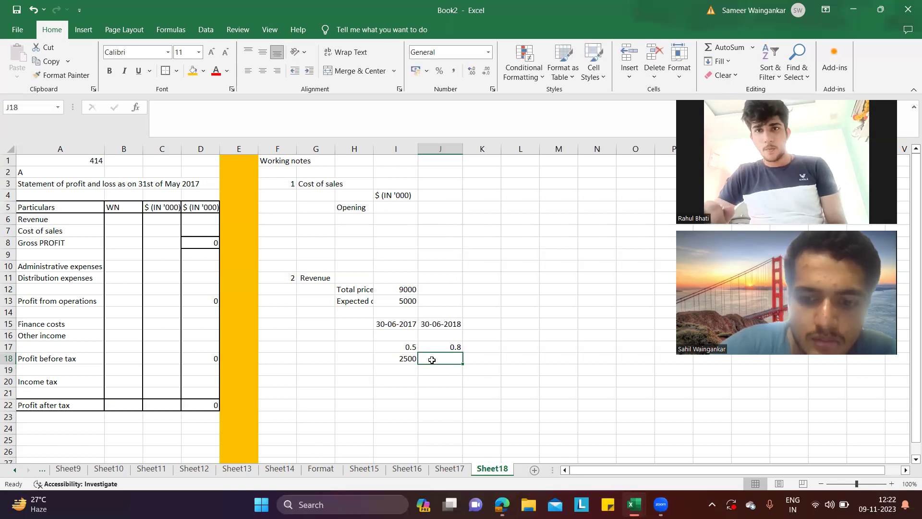
text(=)
click(407, 301)
text(*)
click(451, 346)
key(Return)
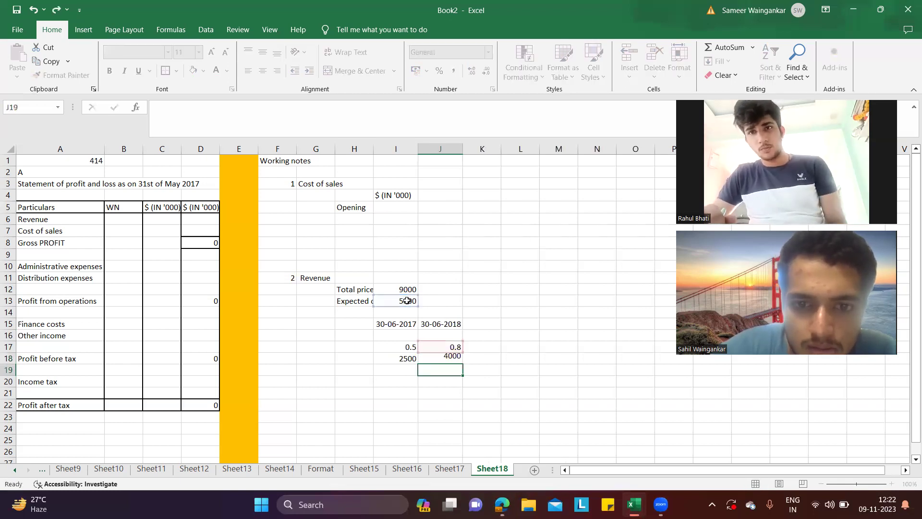
Step: Calculate the current year's costs in J20 by subtracting the first year's figure with =J18-I18
click(442, 379)
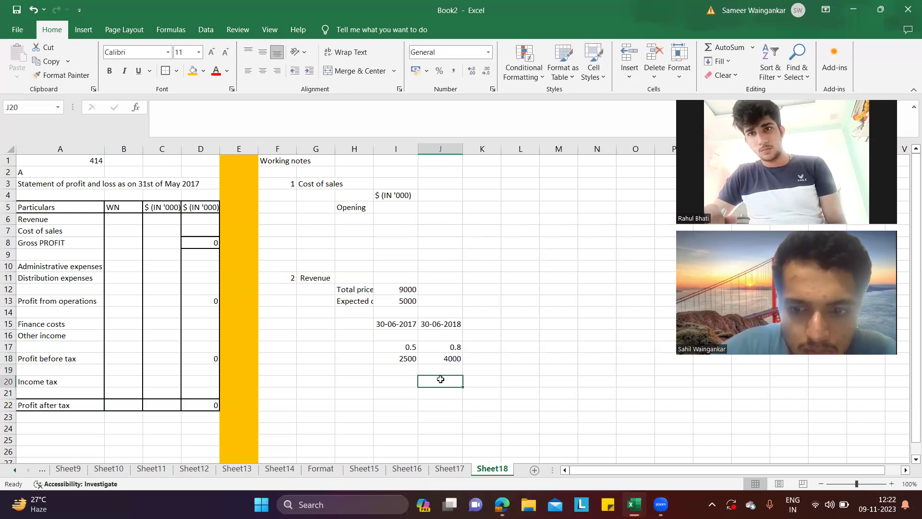
text(=)
click(445, 356)
text(-)
key(Up)
key(Up)
key(Left)
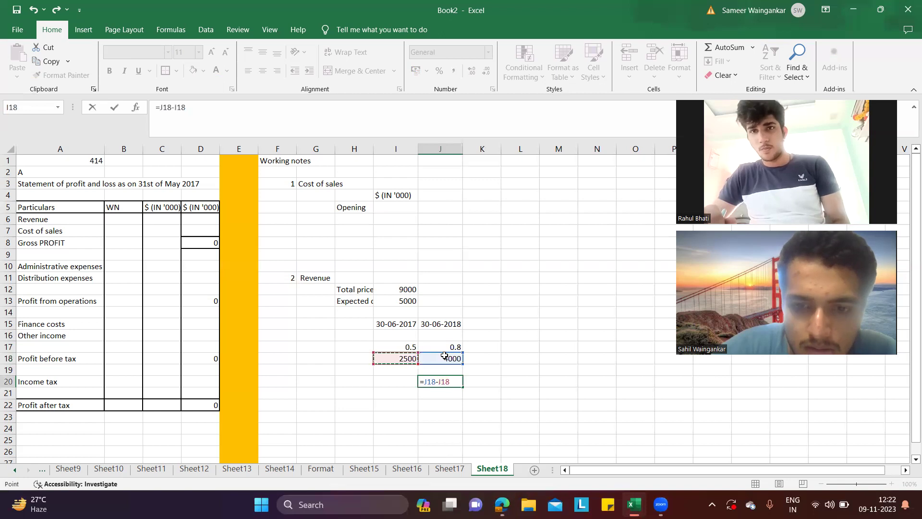
key(Return)
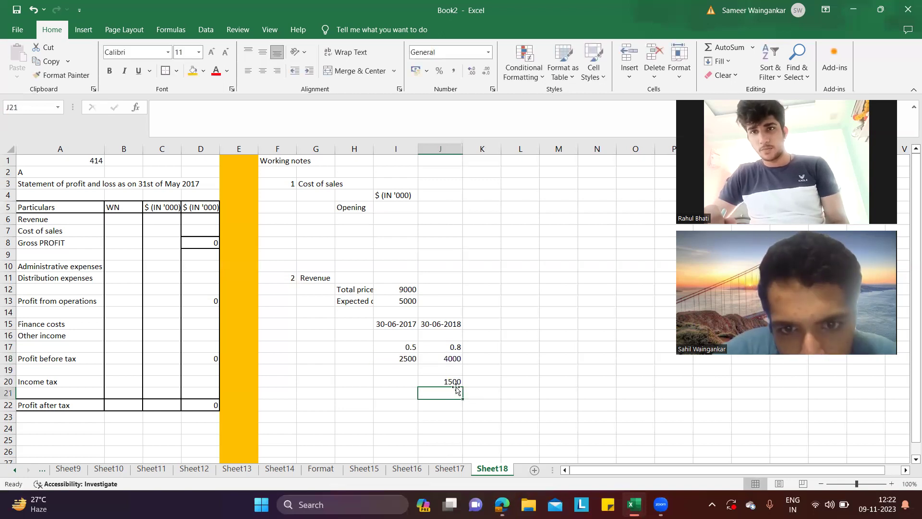
click(437, 380)
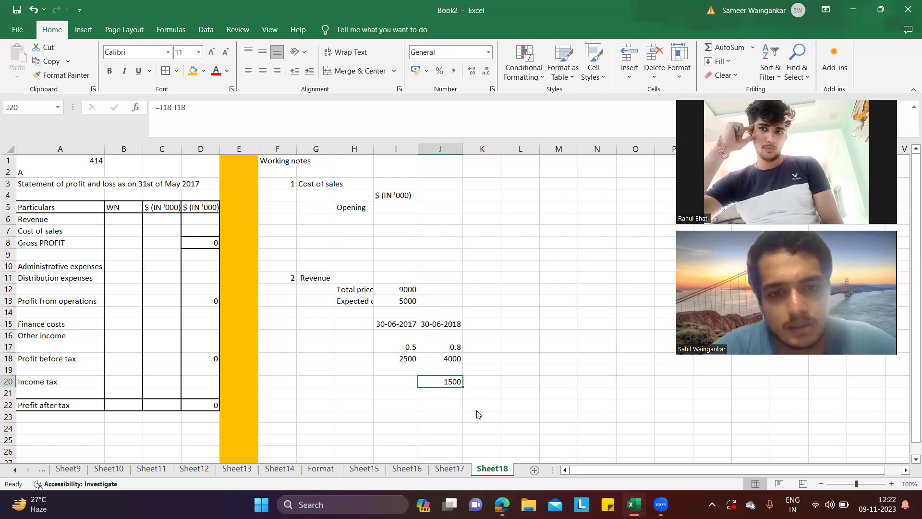
Step: Review question 414's trial balance extracts and note (1) in the PDF, return to Excel and enter 9000 in I22
key(alt+Tab)
scroll(480, 262, up, 2)
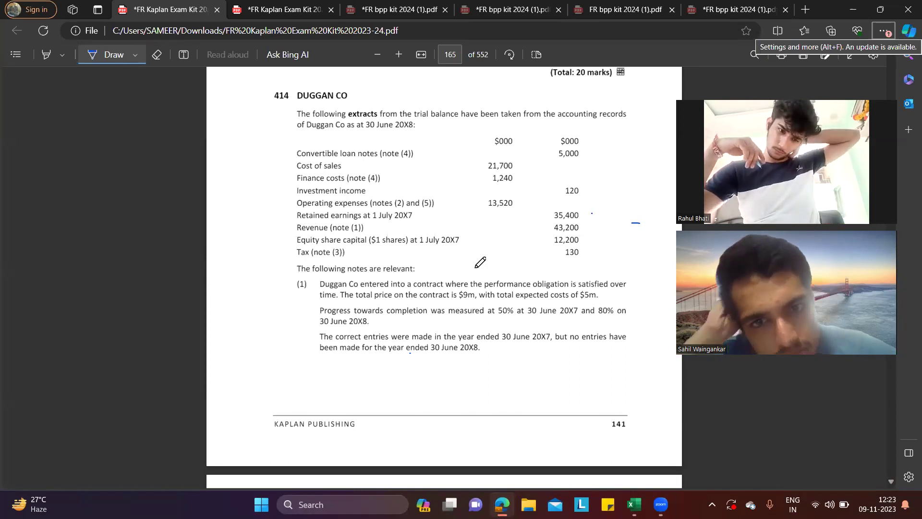
key(alt+Tab)
click(394, 408)
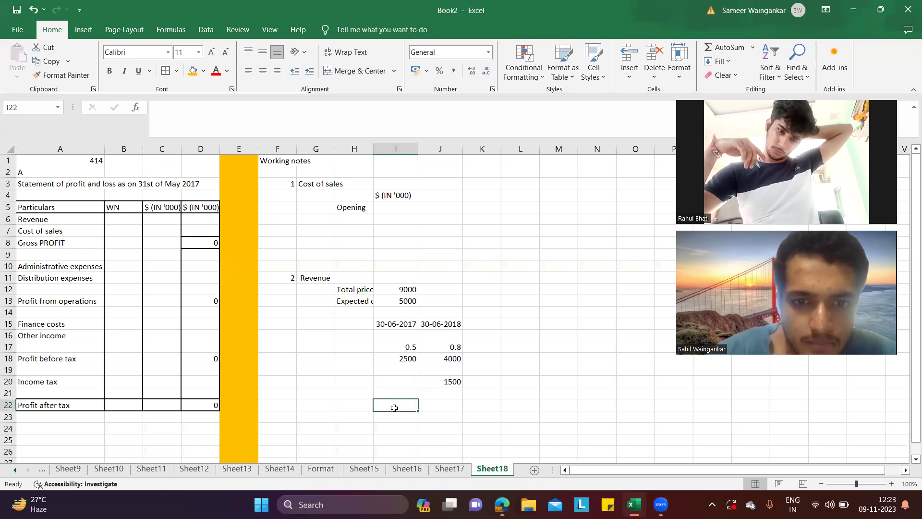
text(9000)
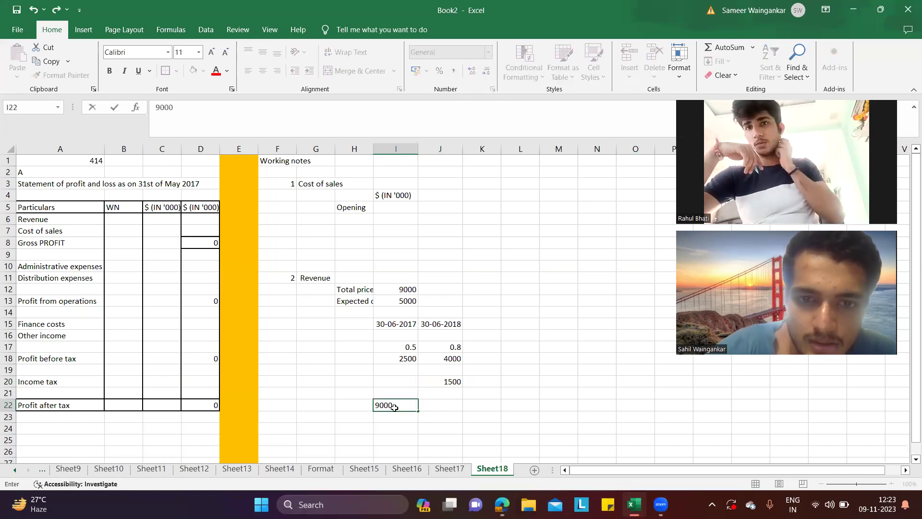
Step: Deduct both years' costs below the 9000 price by entering =-I18 in I23 and =-J20 in I24
key(Left)
key(Down)
key(Right)
text(-)
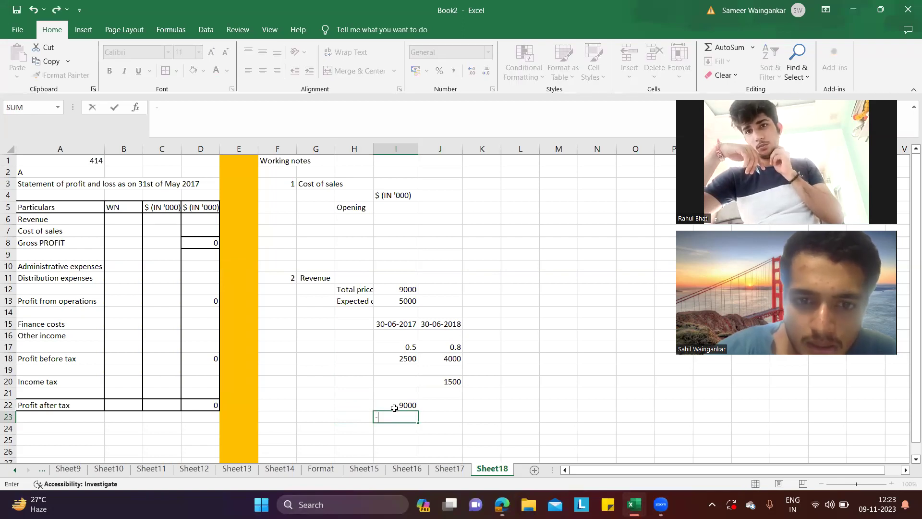
click(411, 357)
key(Return)
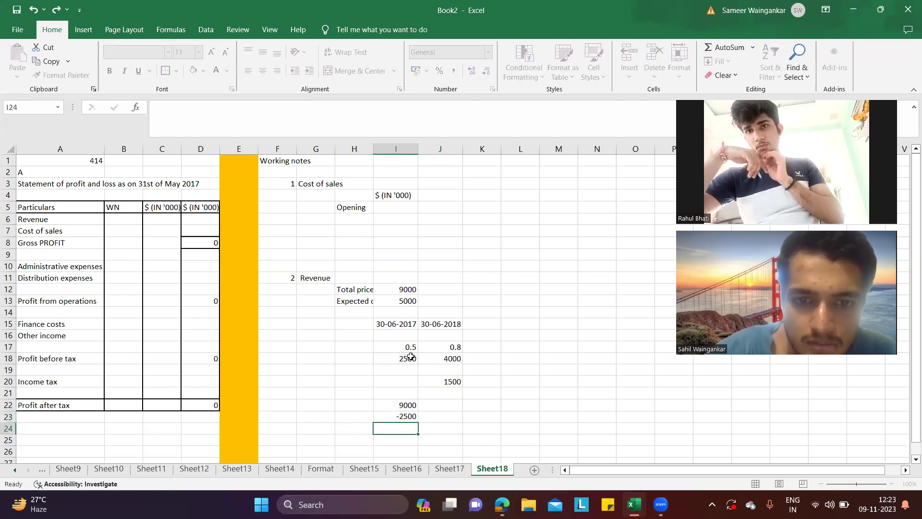
text(=-)
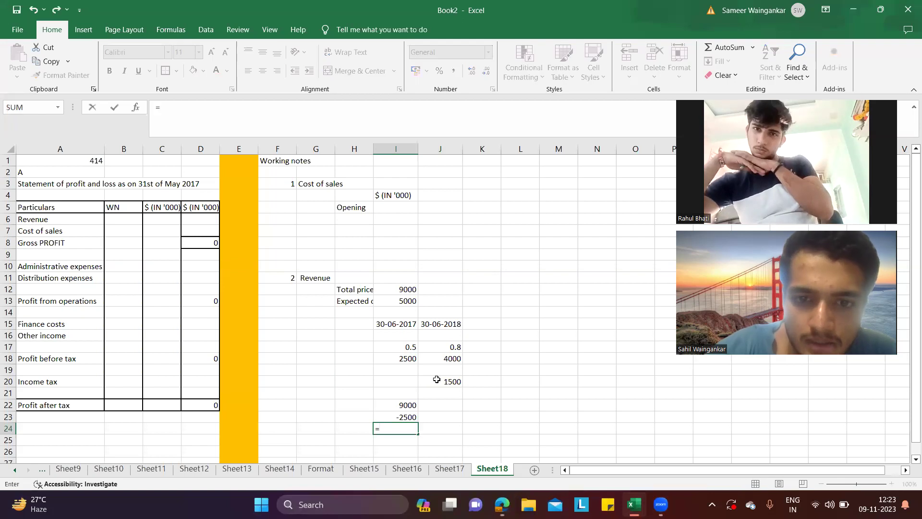
click(444, 383)
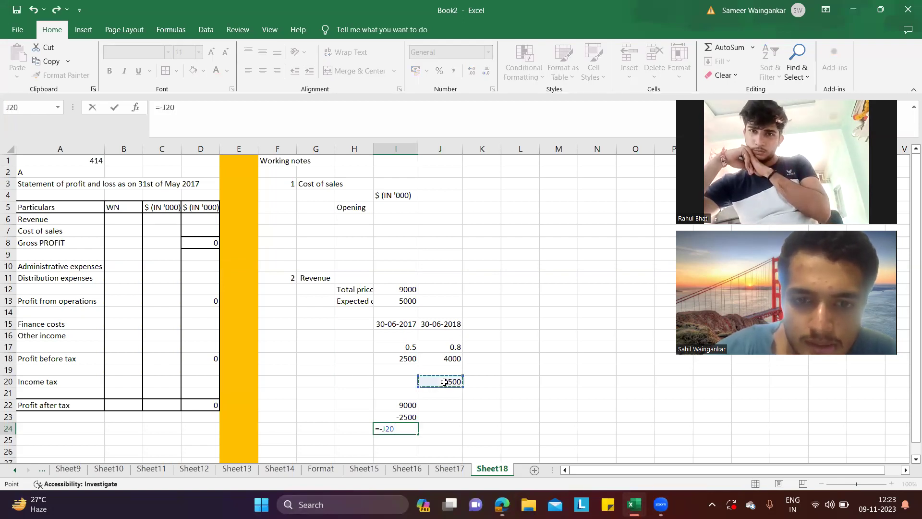
key(Return)
Step: Total the price less costs in I25 with =SUM(I22:I24) and put a box border around the cell
text(=)
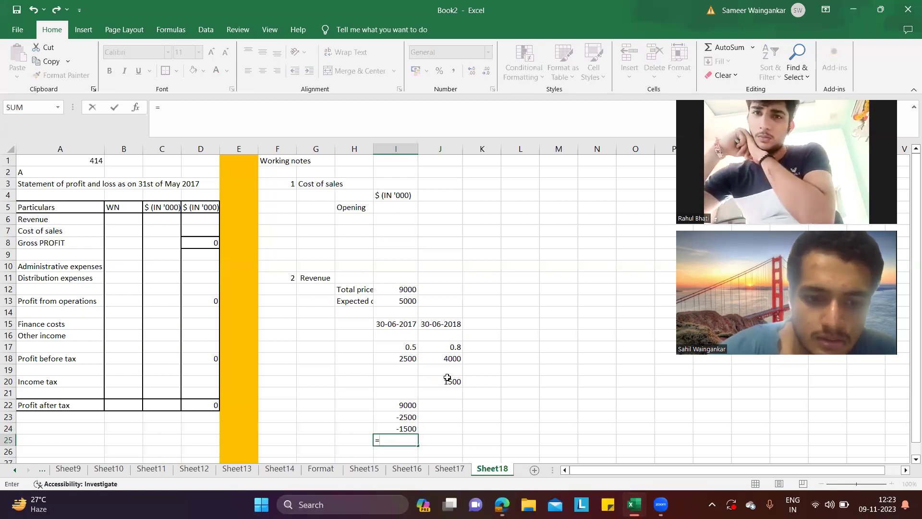
text(sum()
drag(408, 403, 409, 428)
key(Return)
click(408, 438)
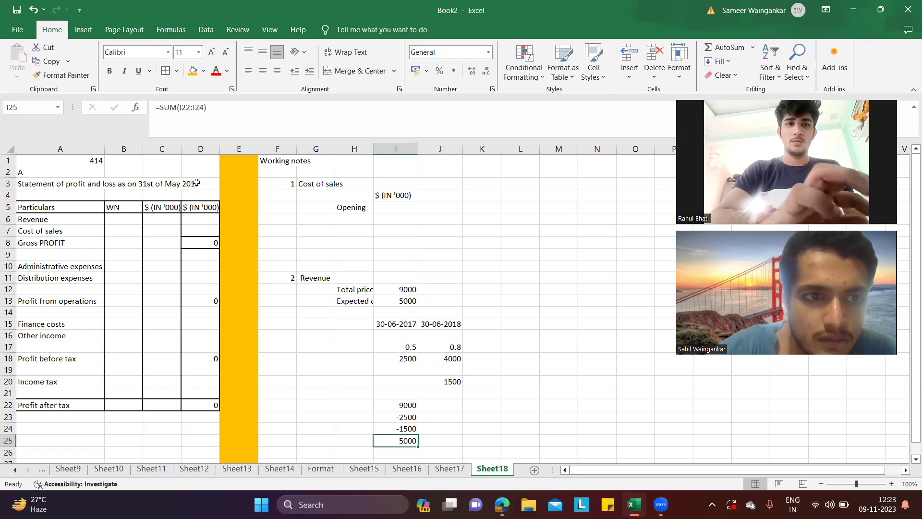
Step: Look up revenue in the PDF trial balance and enter it in D6 in Excel as =43200+I25
click(198, 221)
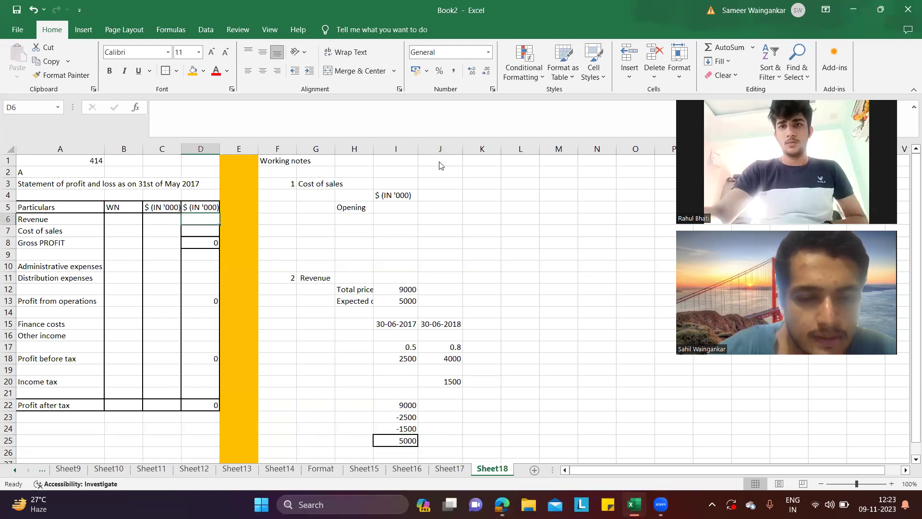
key(alt+Tab)
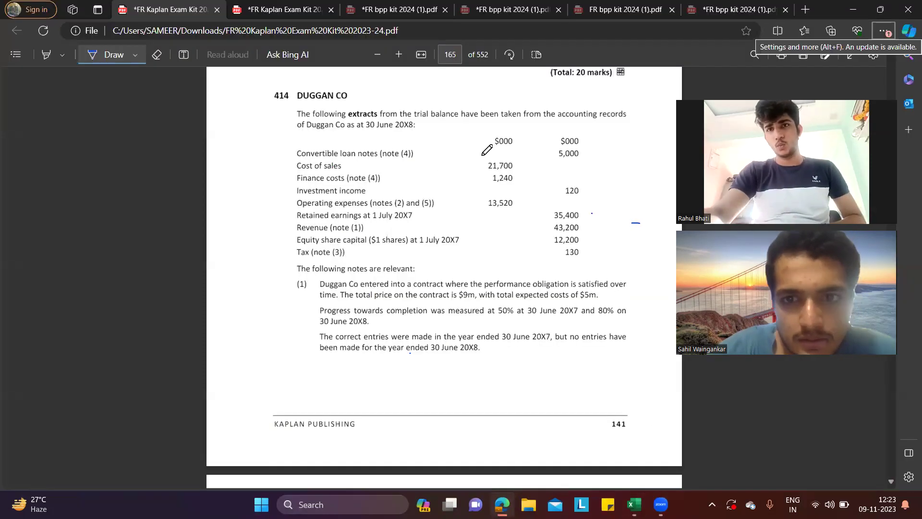
key(alt+Tab)
text(=43200+)
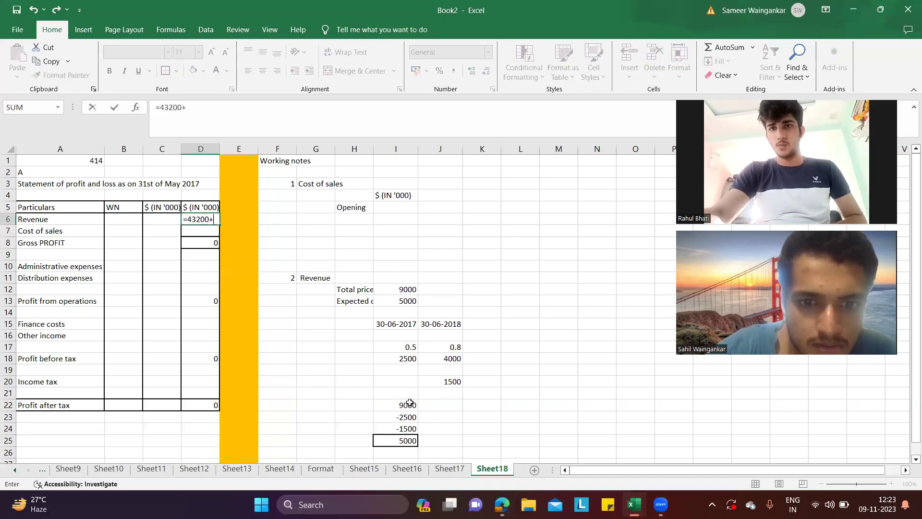
click(399, 439)
key(Return)
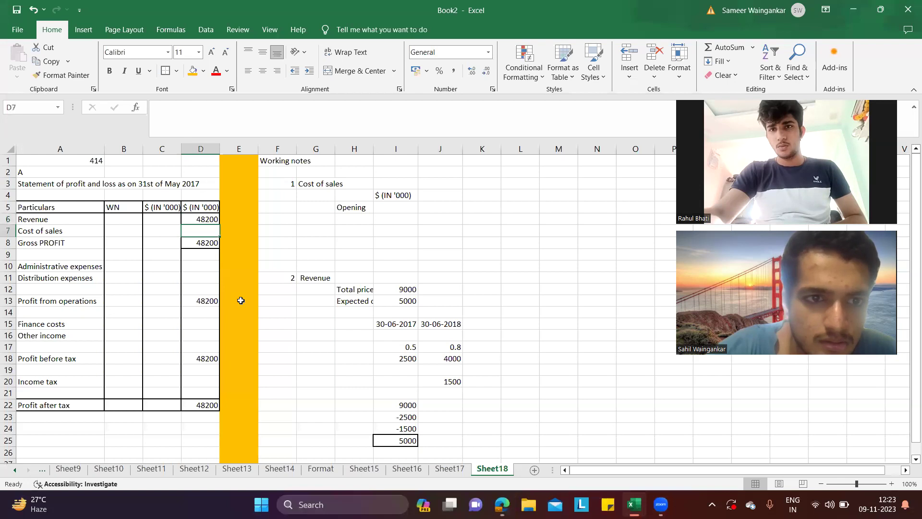
Step: Enter working note reference 2 for Revenue in B6 and auto-fit the width of column B
click(131, 214)
text(2)
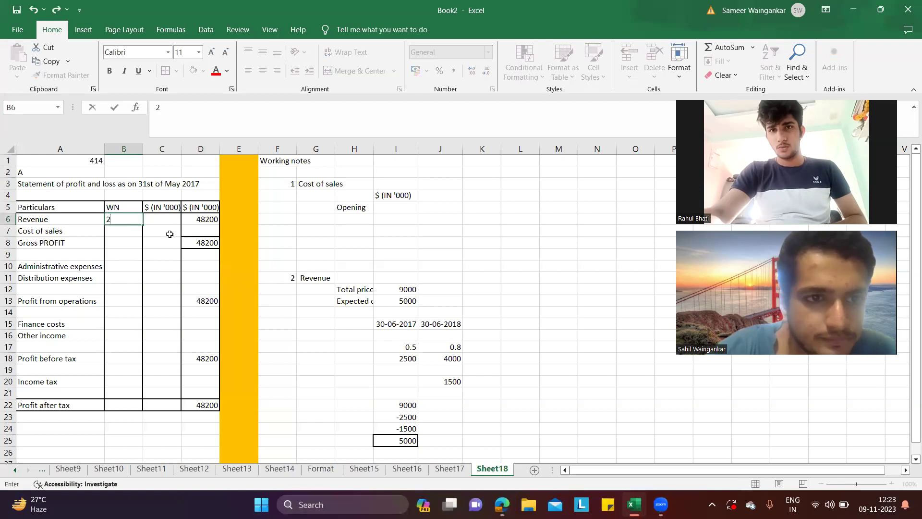
click(169, 234)
double_click(142, 148)
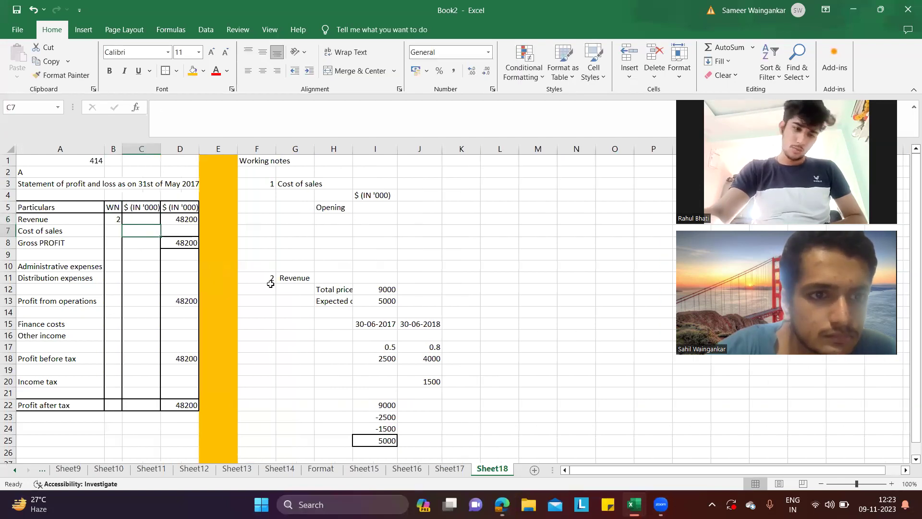
click(272, 286)
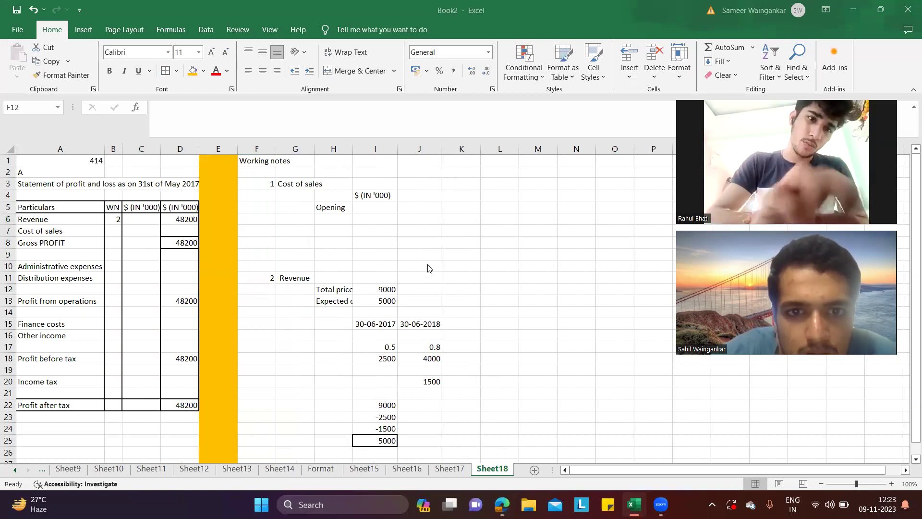
Step: Read note (2) on the court case provision in the PDF, return to Excel and number working note 3 in F27
key(alt+Tab)
key(alt+Tab)
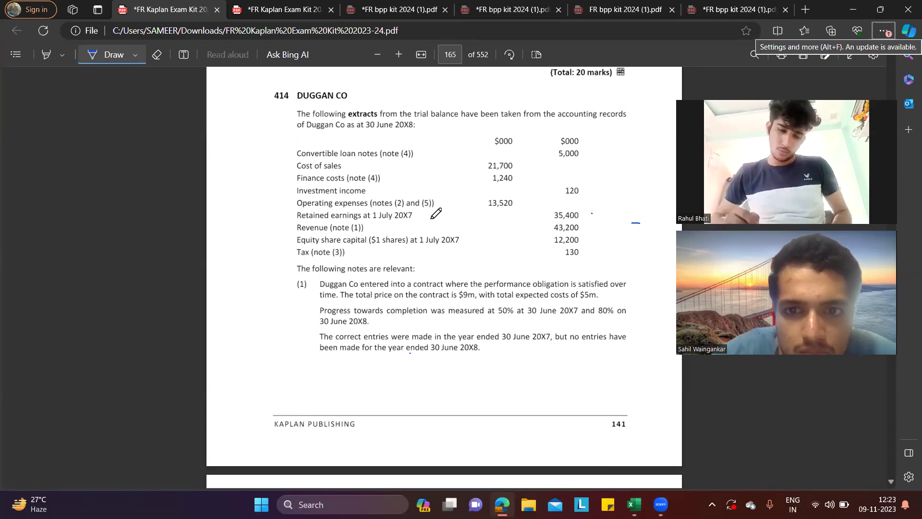
scroll(436, 214, down, 8)
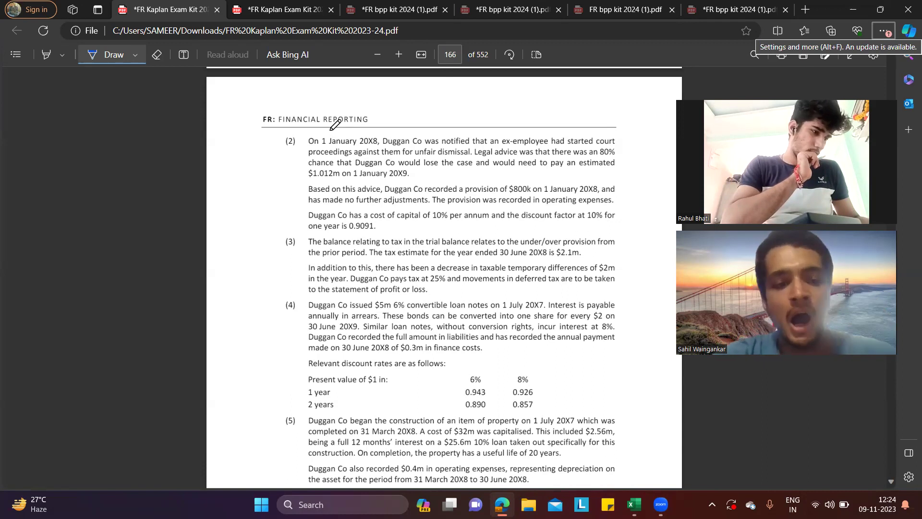
key(alt+Tab)
scroll(277, 335, down, 3)
click(269, 351)
text(3)
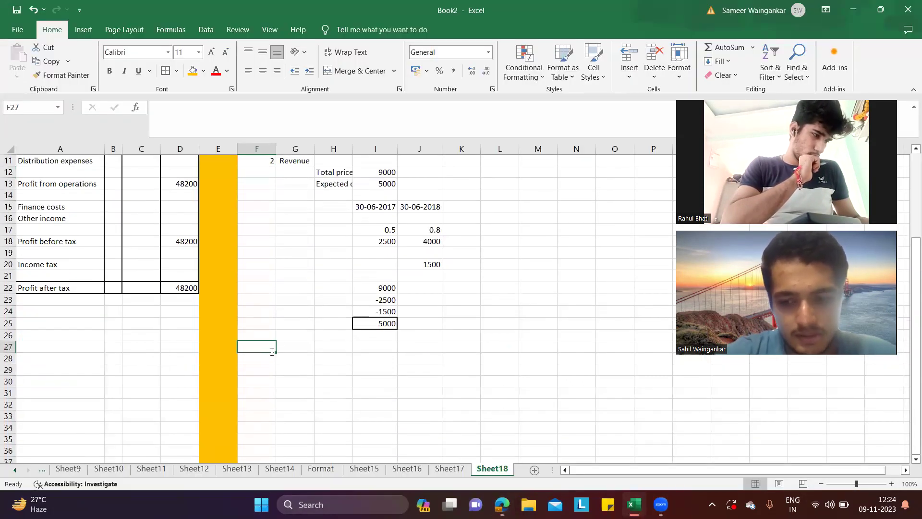
key(Tab)
key(Down)
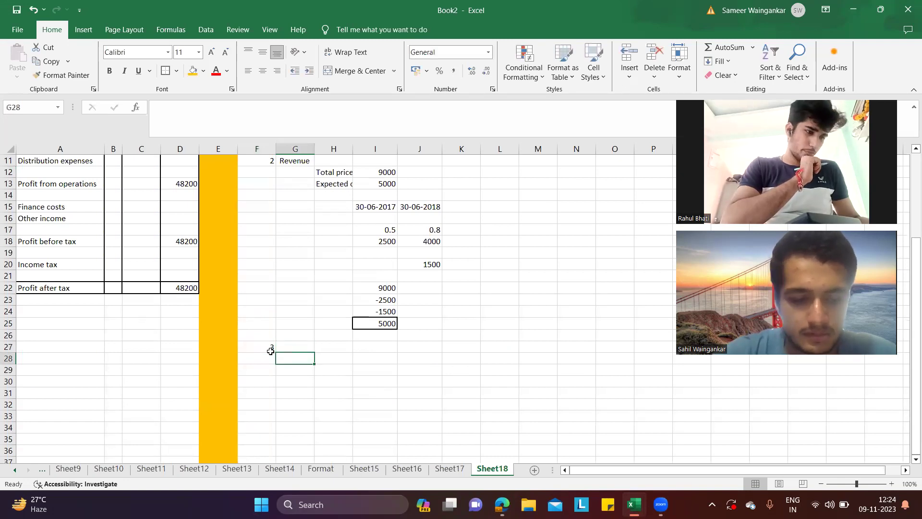
Step: Label G28 "Estimated pay" and enter 1012 in H28, checking the amount against note (2) in the PDF
key(alt+Tab)
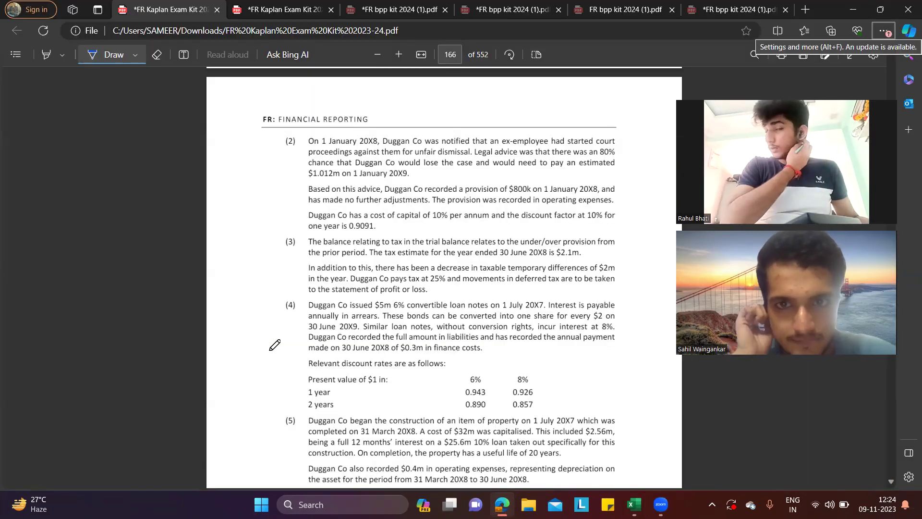
key(alt+Tab)
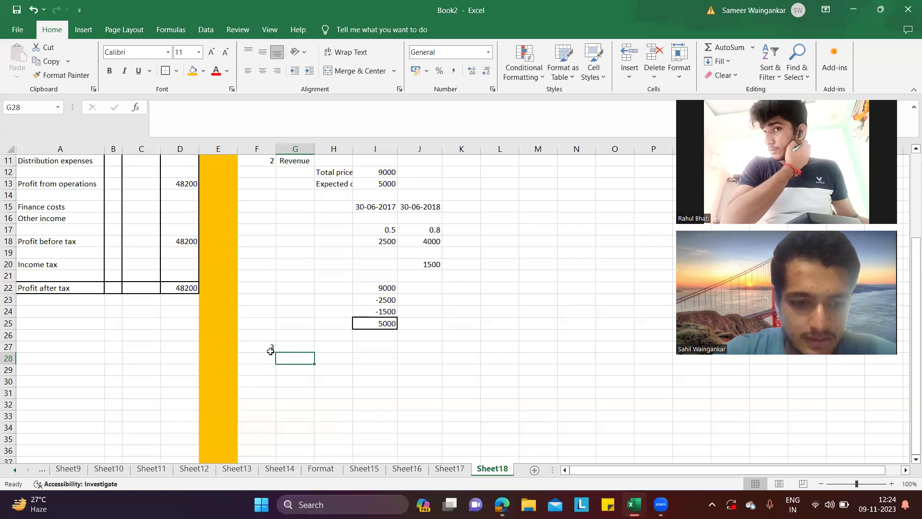
text(Estimated)
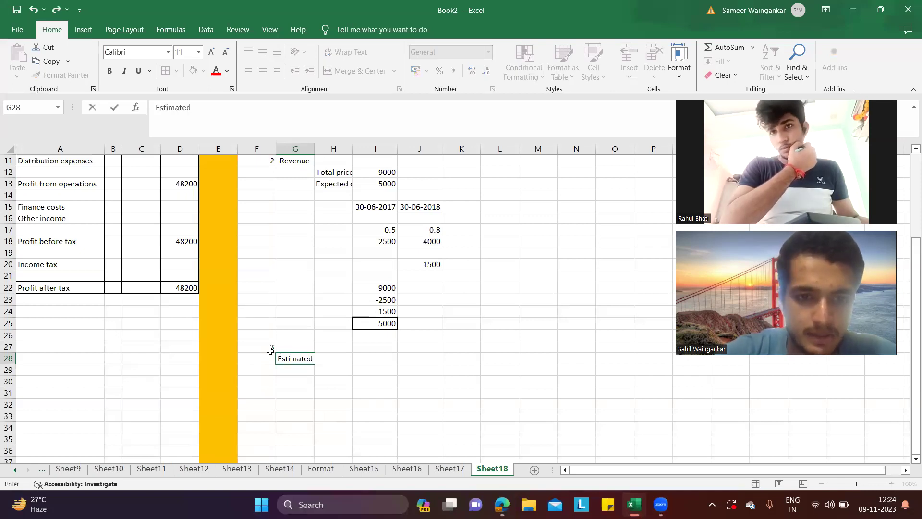
text( pay)
click(297, 372)
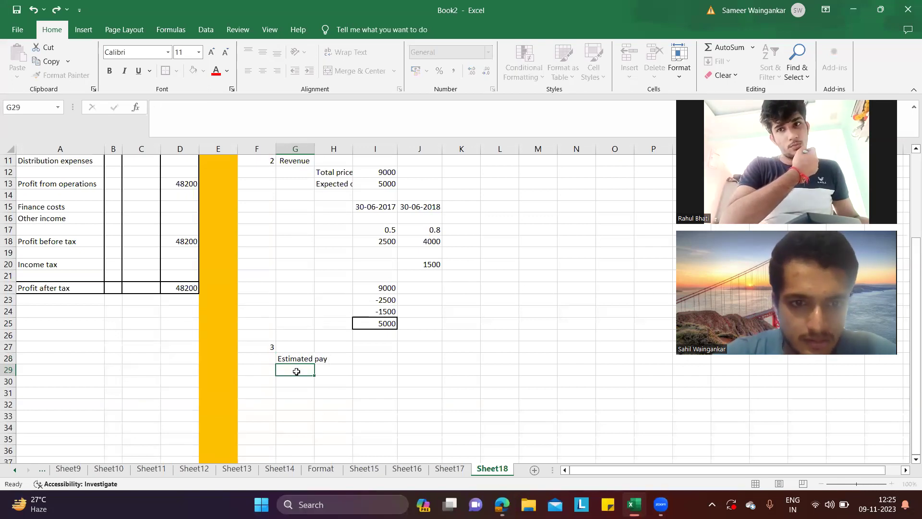
click(340, 355)
text(10120)
key(BackSpace)
key(alt+Tab)
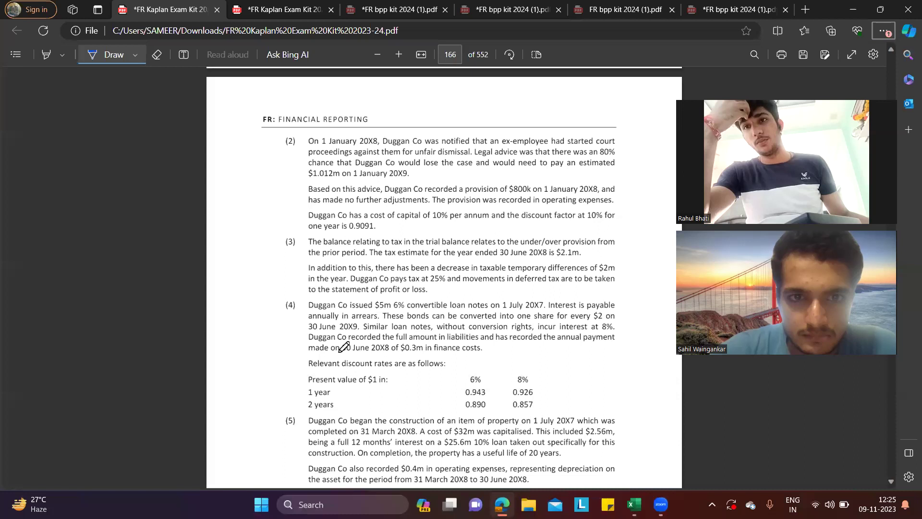
key(alt+Tab)
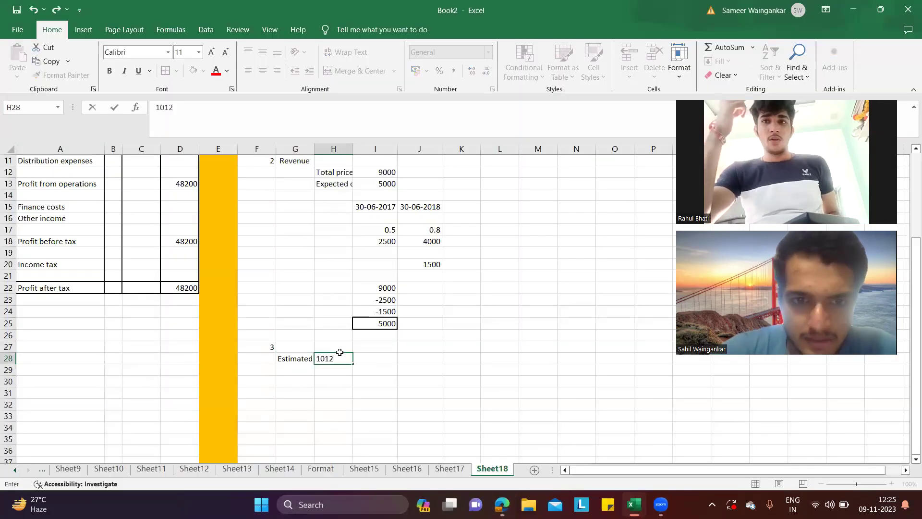
key(Return)
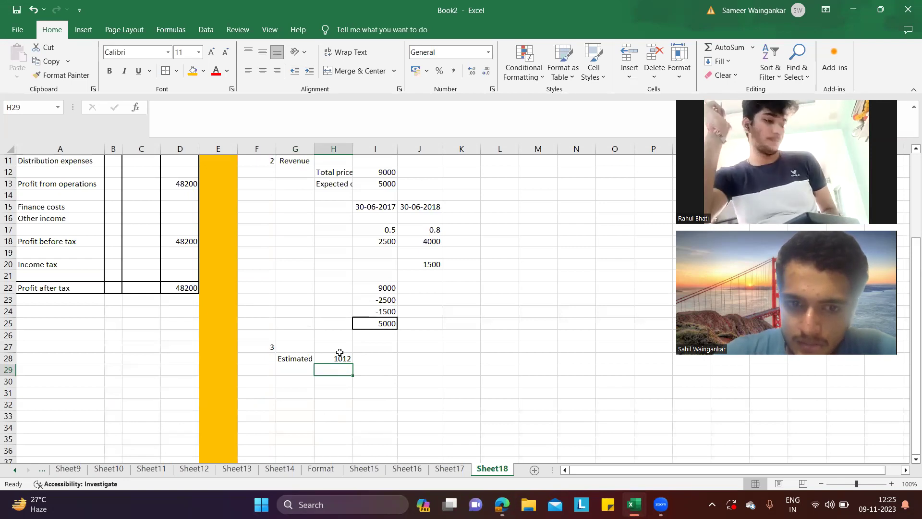
Step: Add the label "Discount factor" in G29 and enter .9091 in H29
key(Left)
text(D)
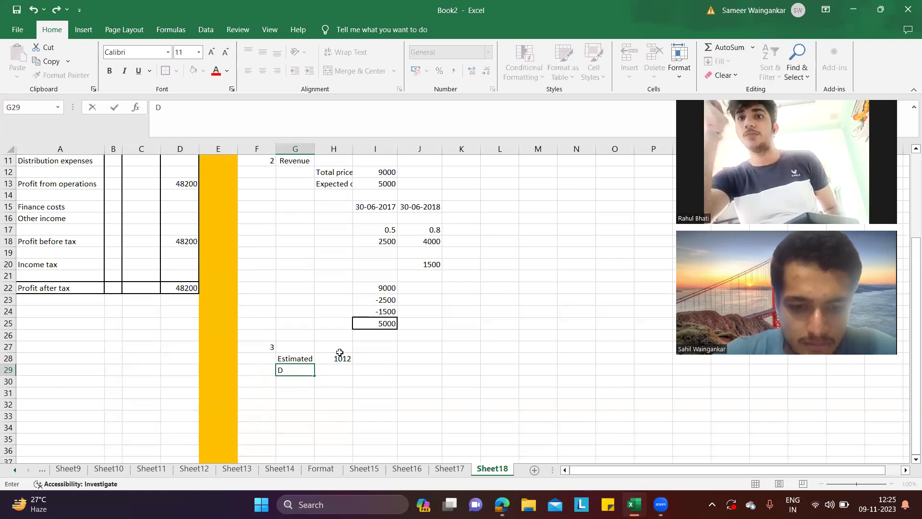
text(isconu)
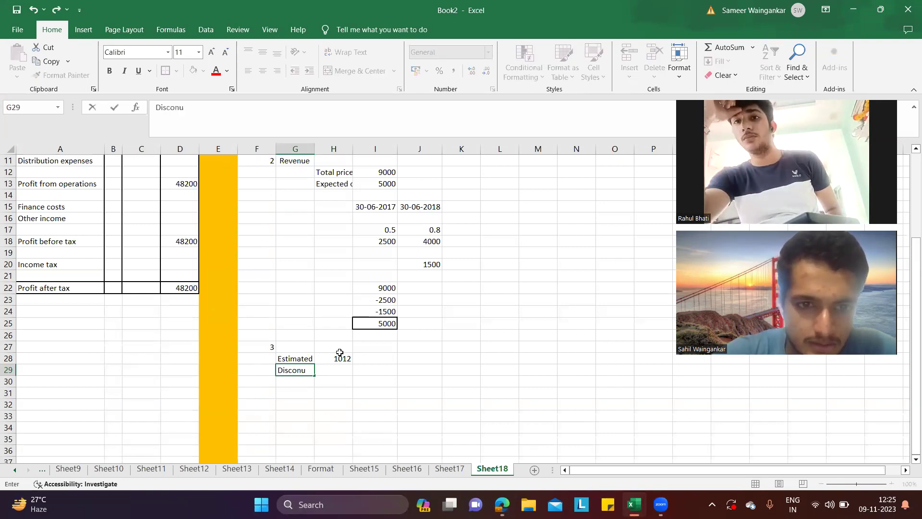
key(BackSpace)
key(BackSpace)
text(unt factor)
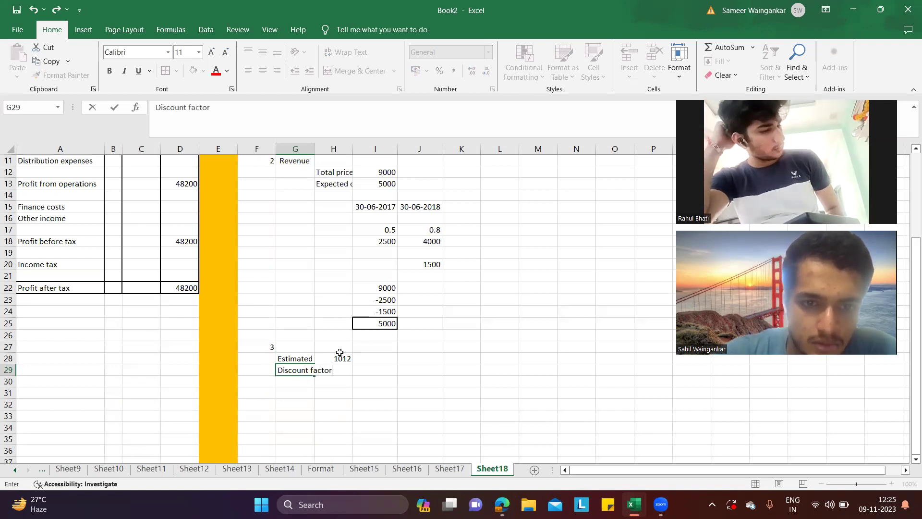
click(365, 393)
click(344, 370)
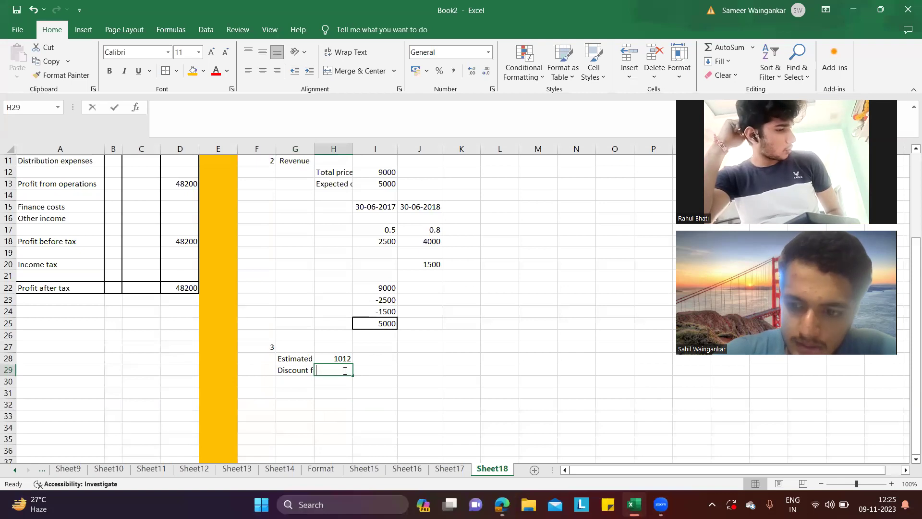
text(.9)
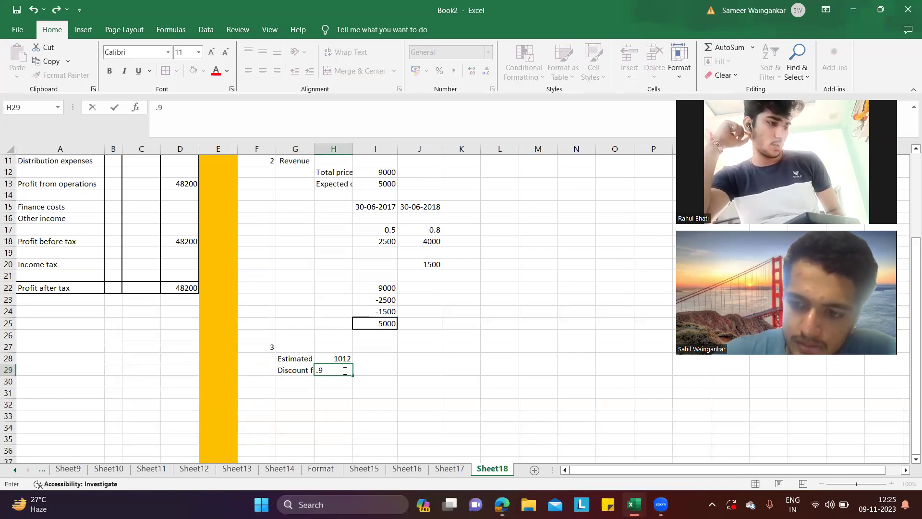
text(091)
key(Return)
Step: Calculate the discounted payment in H30 with the formula =H28*H29
text(=)
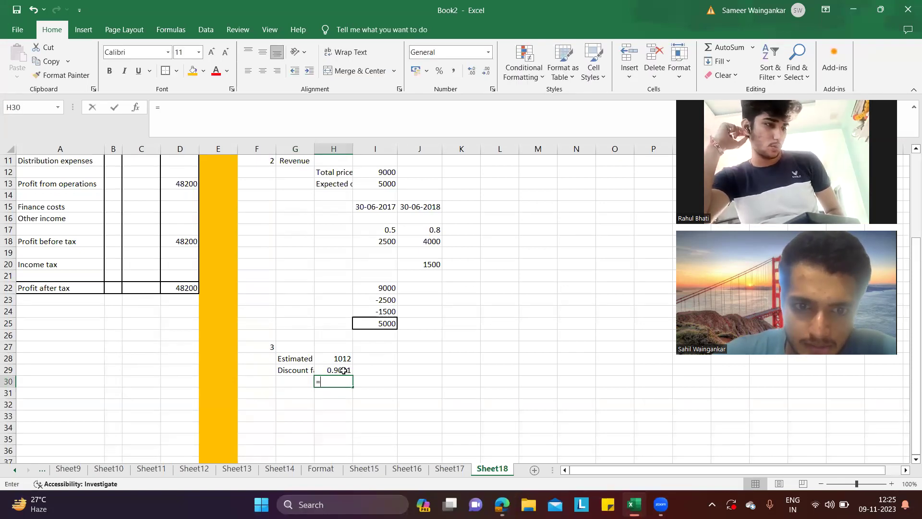
click(342, 356)
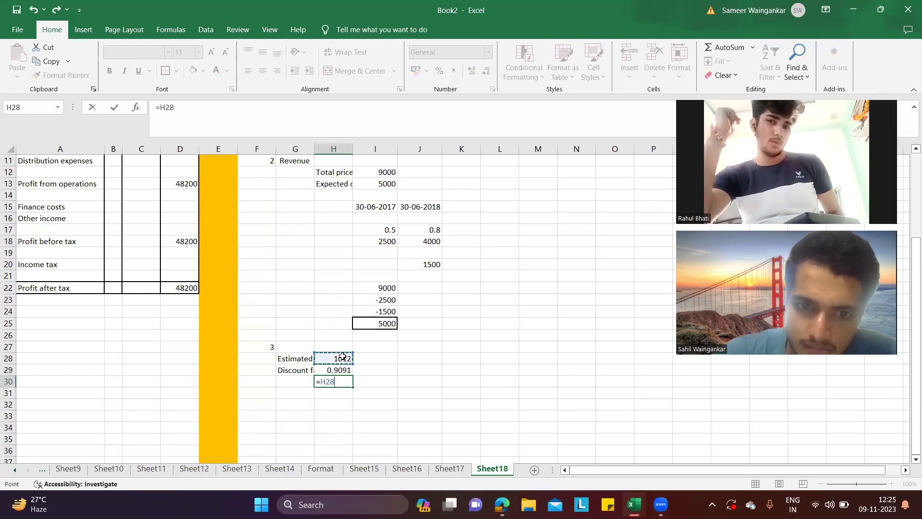
text(*)
key(Up)
key(Return)
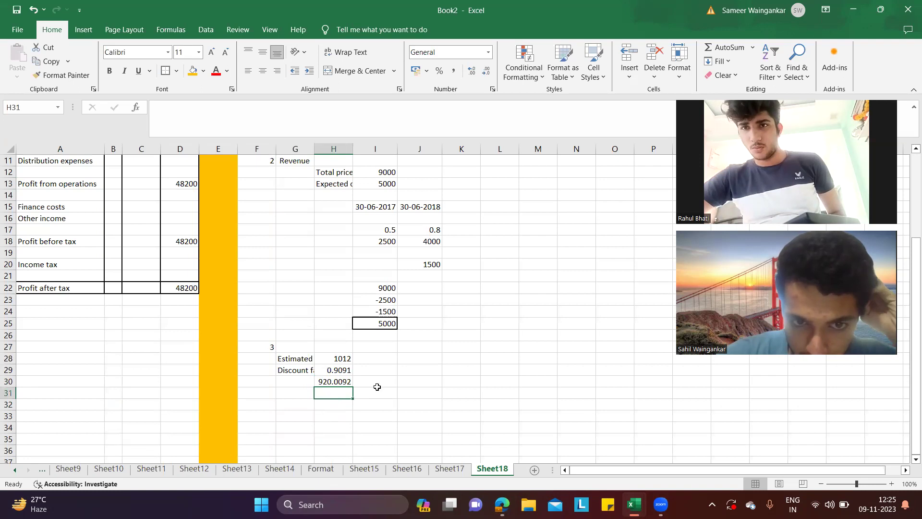
Step: Clear the formula from H30 and select I30
click(345, 381)
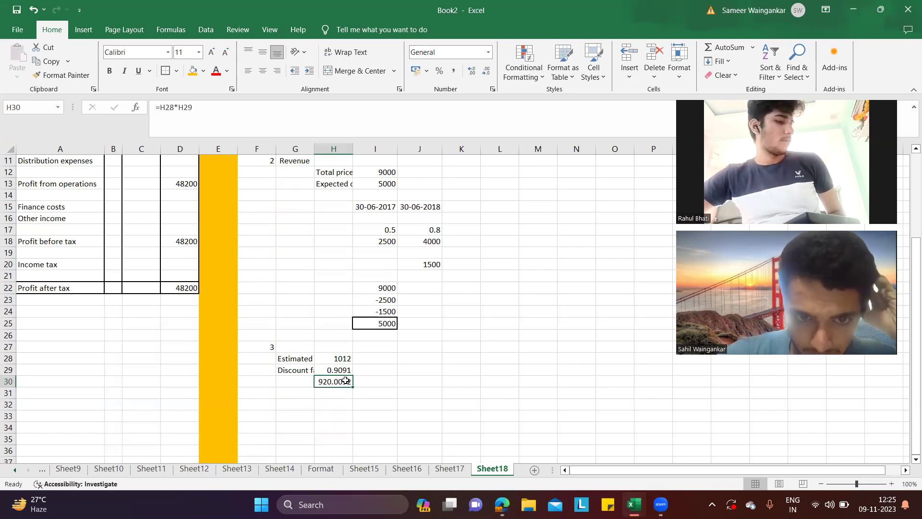
double_click(345, 381)
key(BackSpace)
key(BackSpace)
key(BackSpace)
key(BackSpace)
key(BackSpace)
key(BackSpace)
key(BackSpace)
key(BackSpace)
click(382, 393)
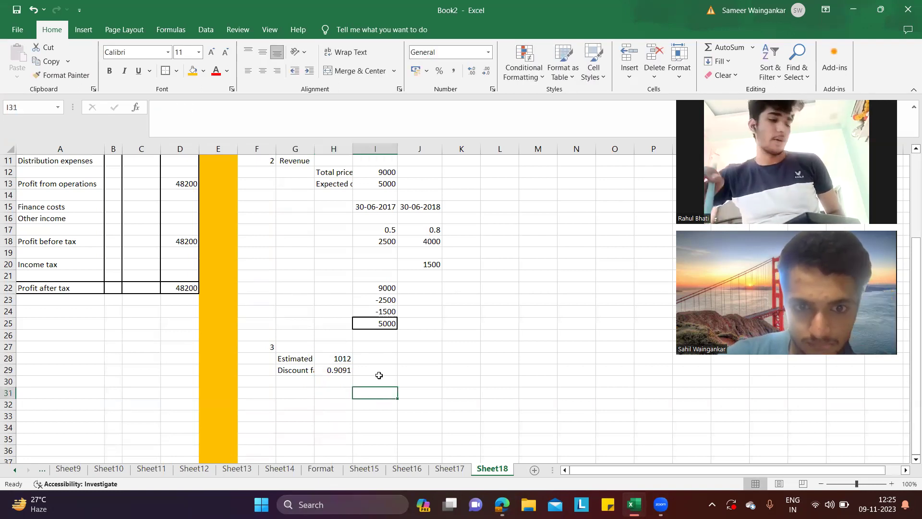
click(380, 381)
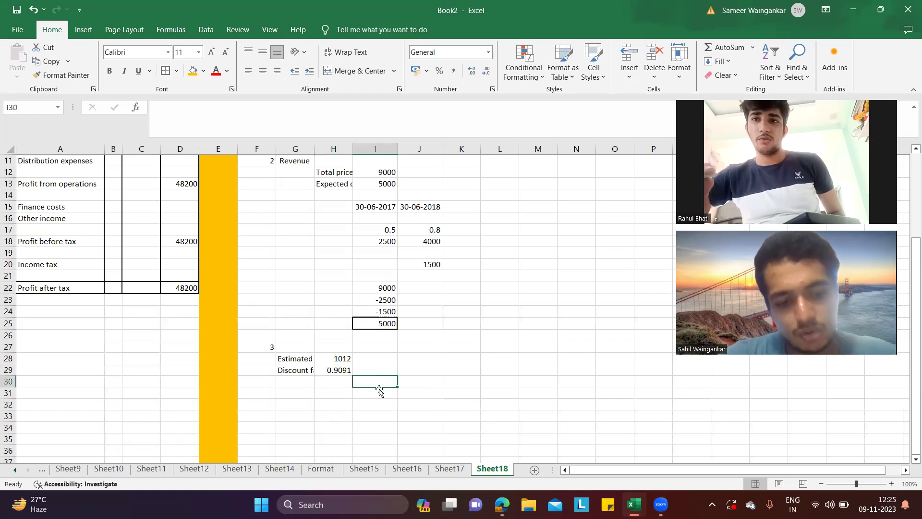
Step: Switch to the exam kit PDF and pen-mark the end of the 1 January 20X9 payment date in note (2)
key(alt+Tab)
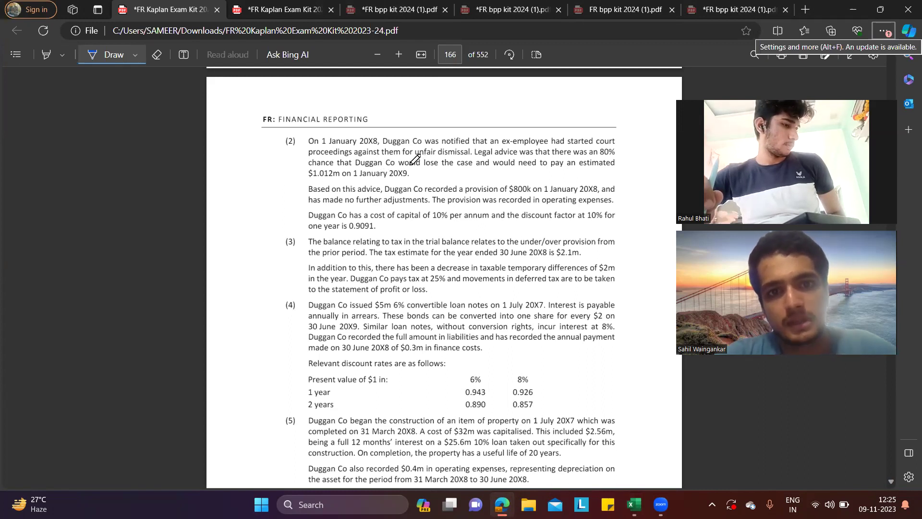
drag(361, 150, 411, 179)
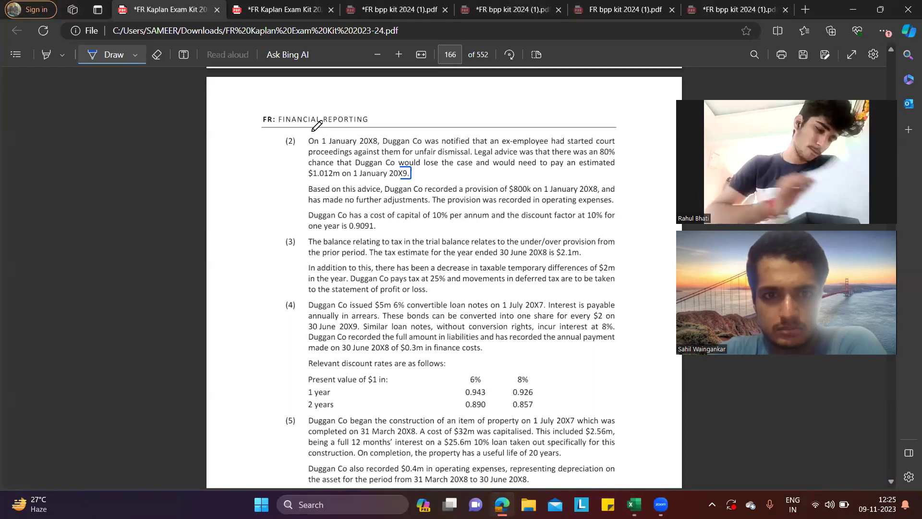
scroll(317, 126, up, 2)
scroll(317, 126, up, 5)
scroll(317, 126, down, 6)
scroll(317, 126, down, 2)
Step: Return to the Excel workbook, label I30 "Provision" and enter 800 in J30
key(alt+Tab)
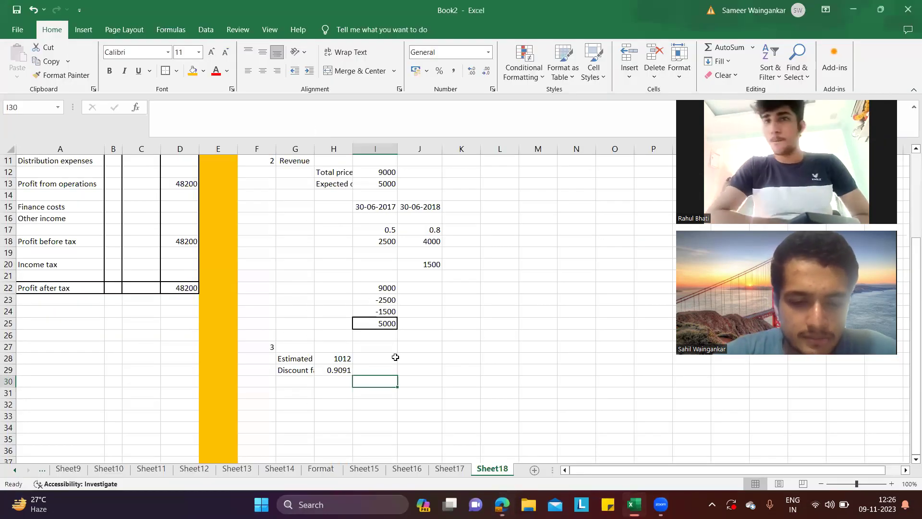
text(Provi)
text(so)
text(ion)
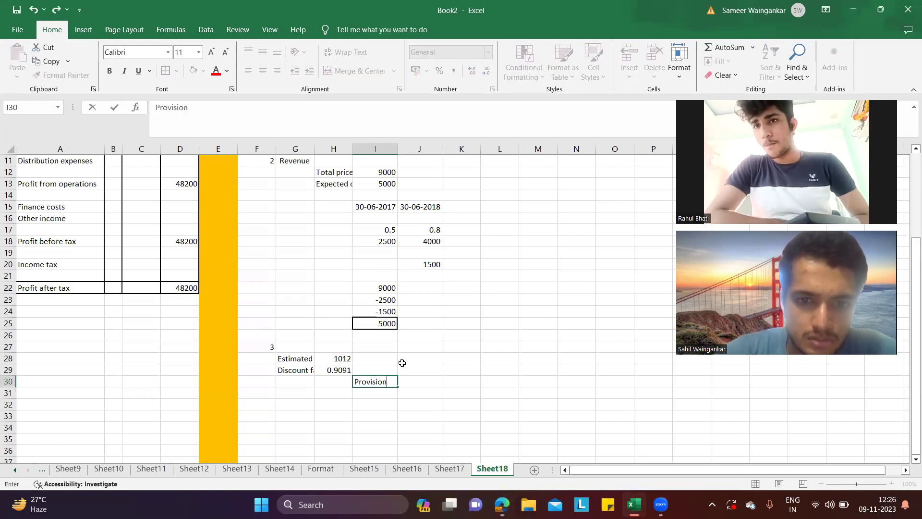
click(427, 384)
text(800)
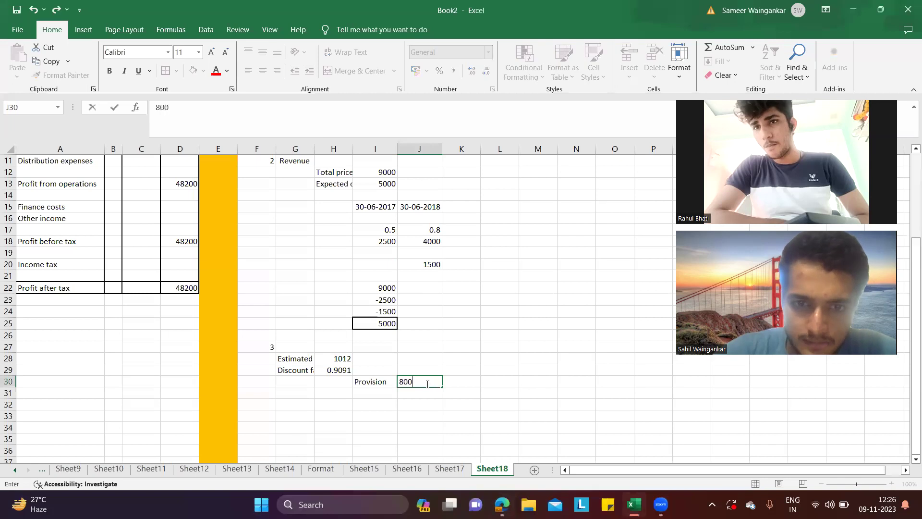
key(Return)
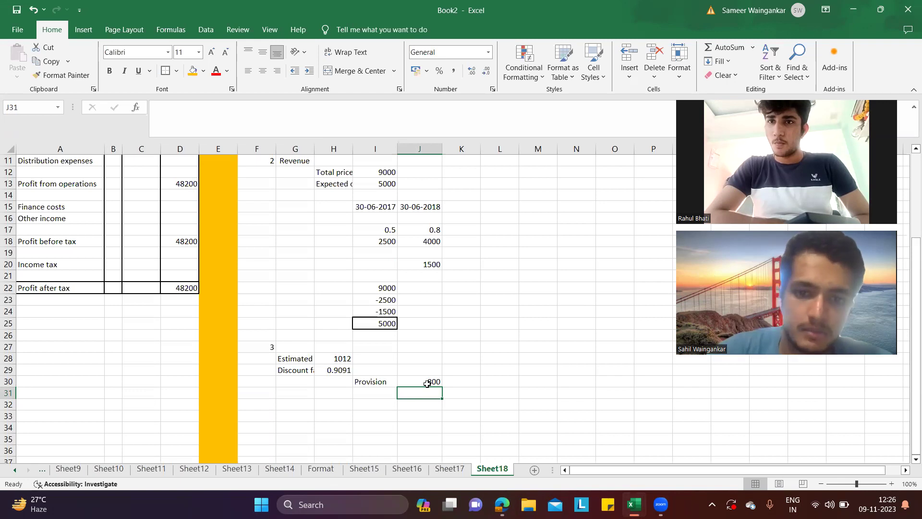
Step: Calculate the discounted provision in K30 by multiplying the discount factor in H29 by the provision in J30
click(460, 380)
text(=)
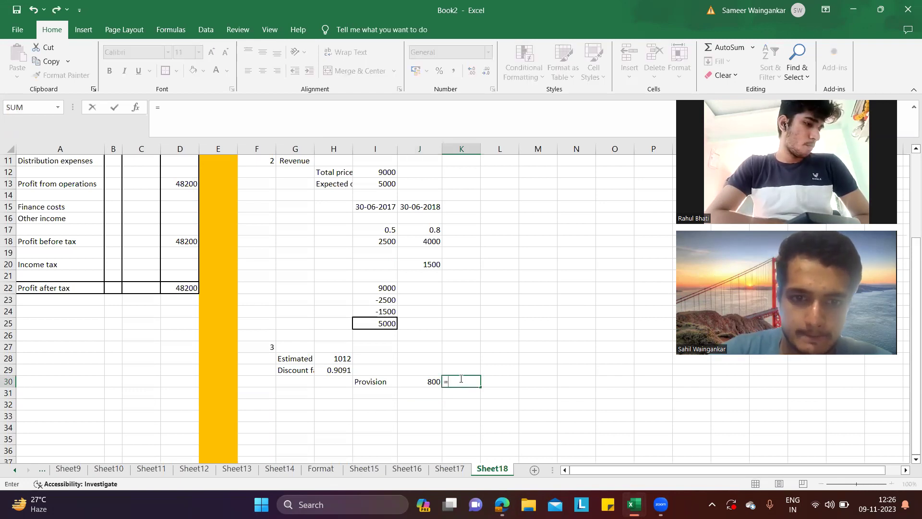
click(342, 371)
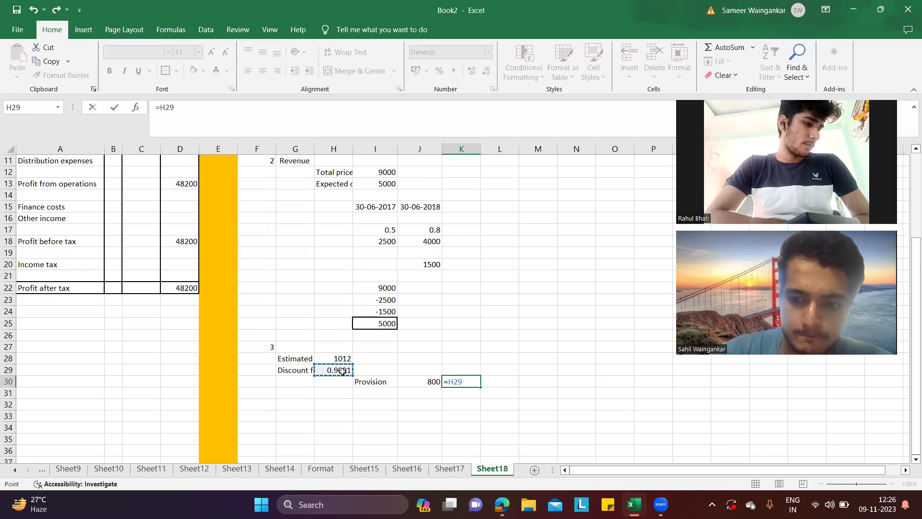
text(*)
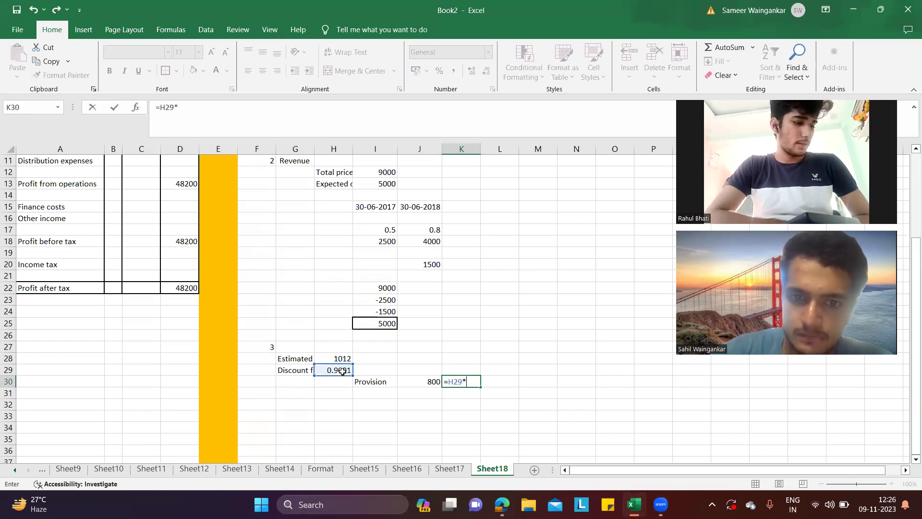
click(419, 381)
key(Return)
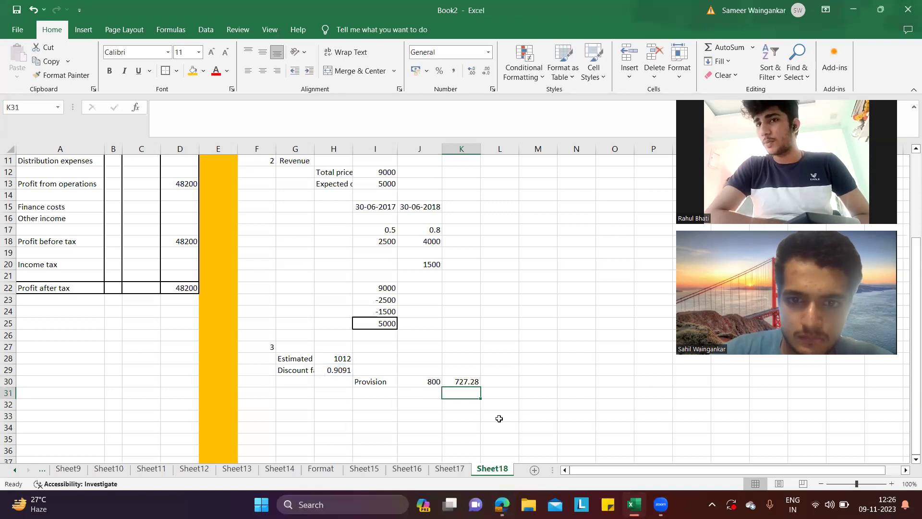
Step: Enter the heading "Operating expenses" in K29, above the discounted provision
click(462, 367)
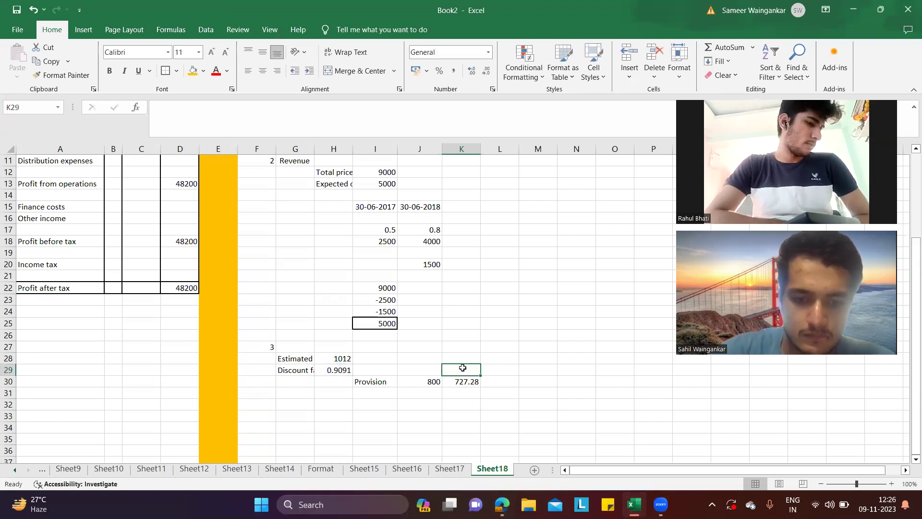
text(Operatin)
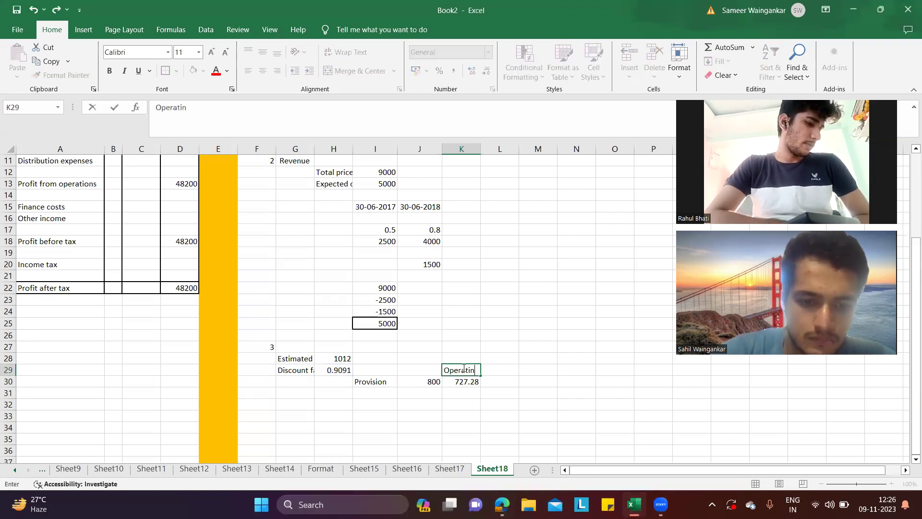
text(g expenses)
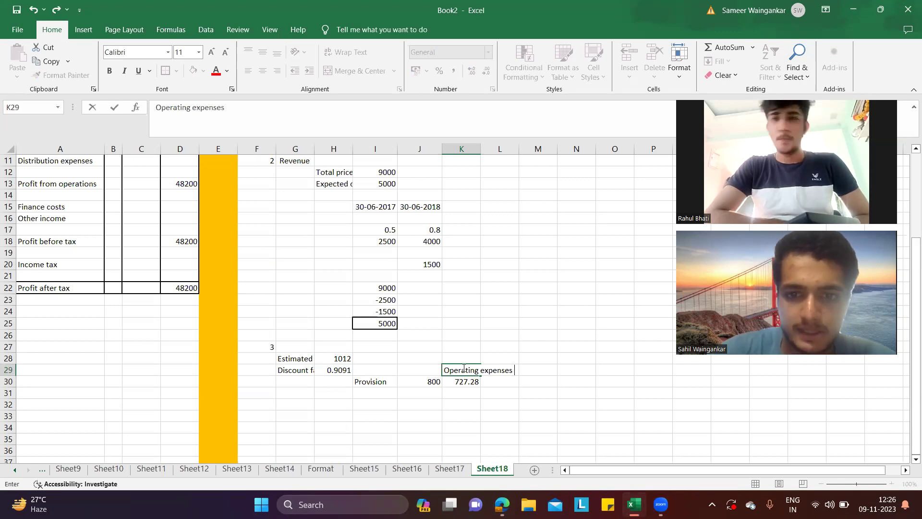
click(534, 438)
Step: Enter =K30+13520 in D11, taking the operating expenses figure from the trial balance in the PDF
scroll(432, 298, up, 2)
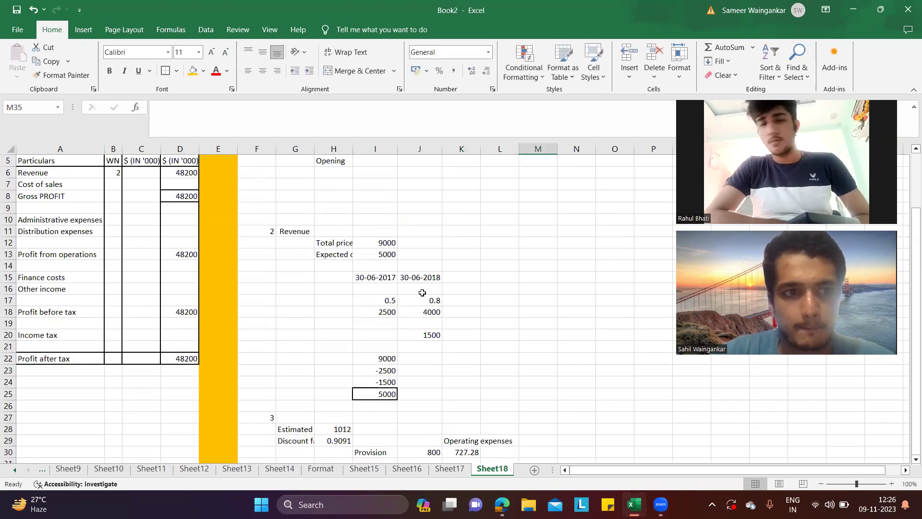
click(192, 233)
text(=)
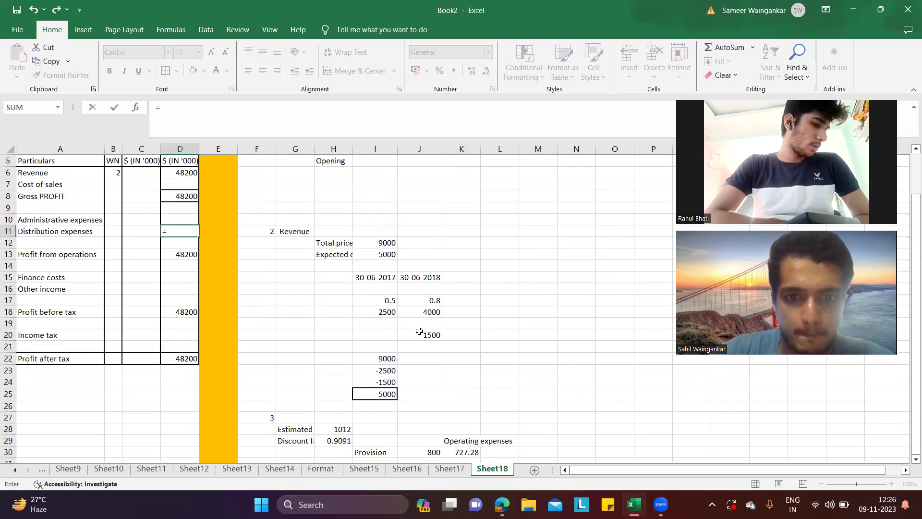
scroll(419, 331, down, 2)
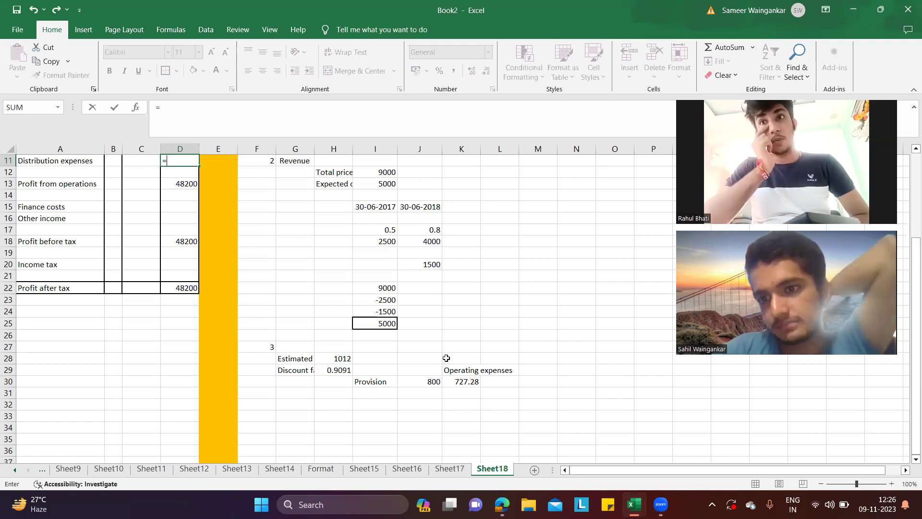
click(459, 381)
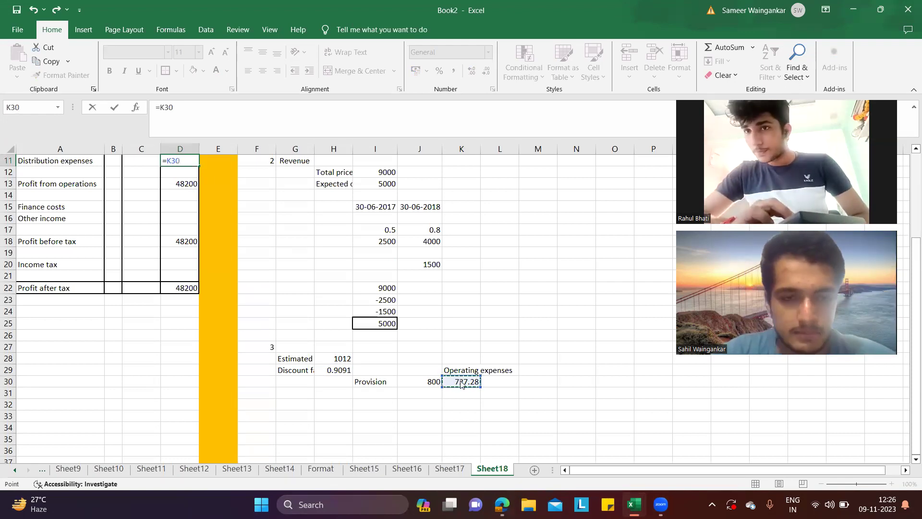
key(alt+Tab)
scroll(487, 271, up, 8)
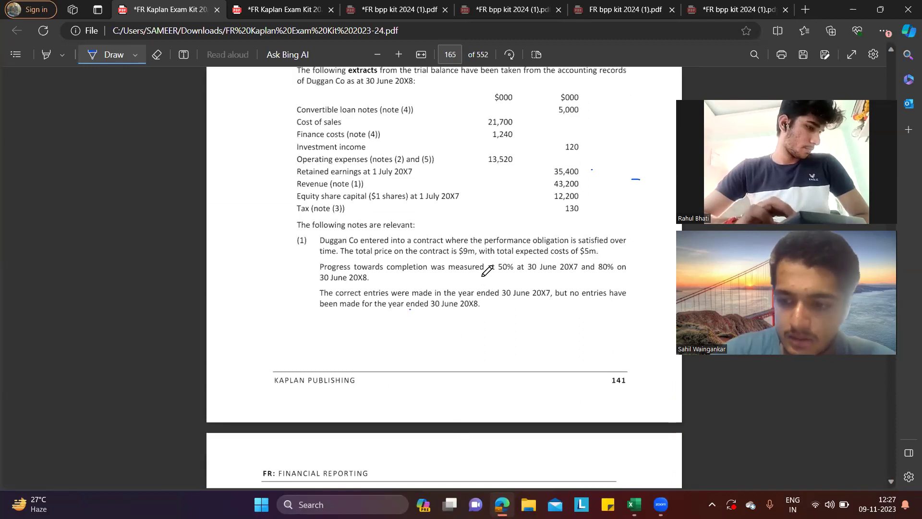
key(alt+Tab)
text(+135)
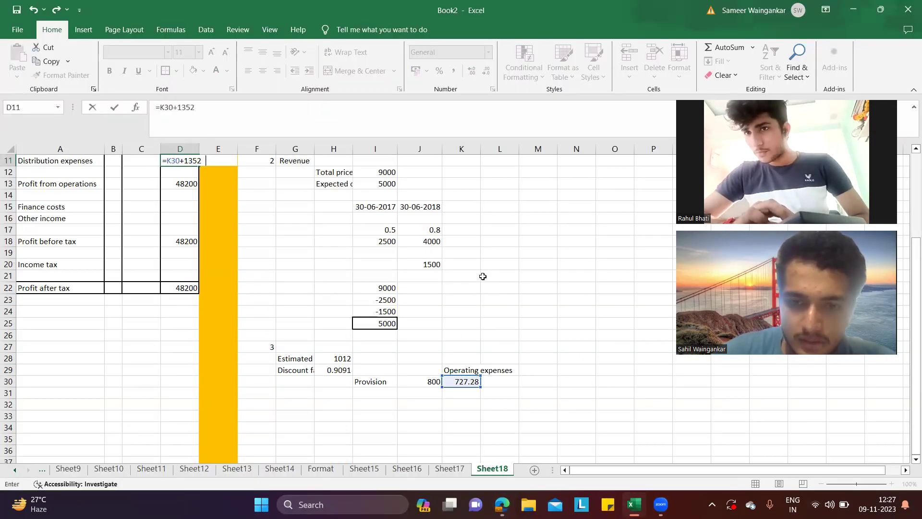
key(Return)
key(alt+Tab)
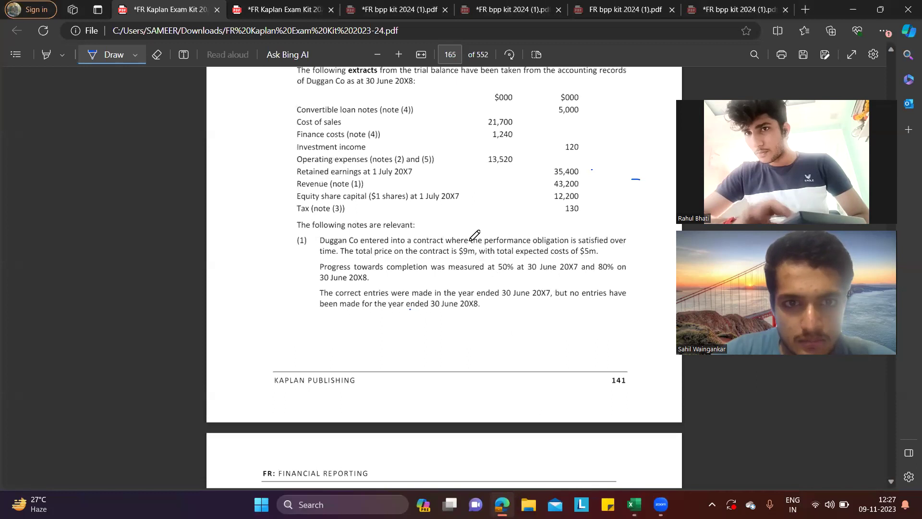
key(alt+Tab)
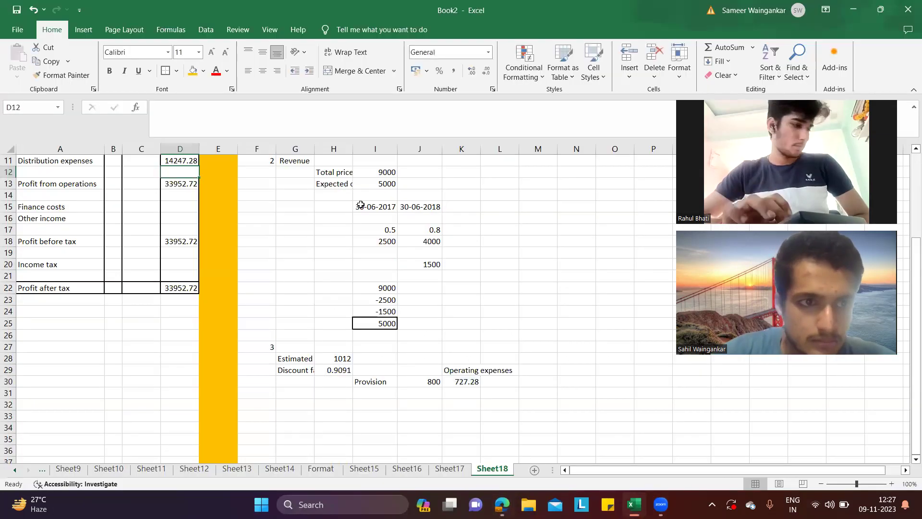
Step: Rename the "Distribution expenses" row in A11 as "Operating expenses" and clear the administrative expenses label from A10
scroll(288, 245, up, 3)
click(87, 278)
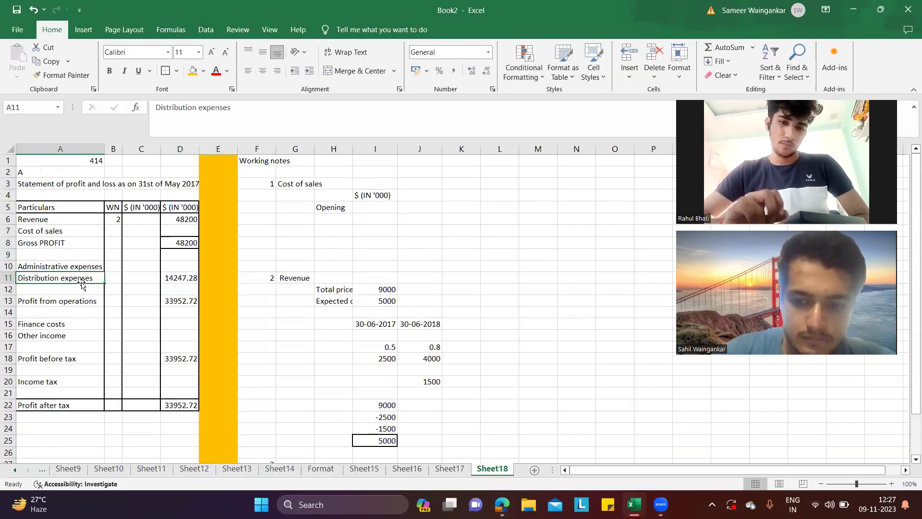
text(Operating)
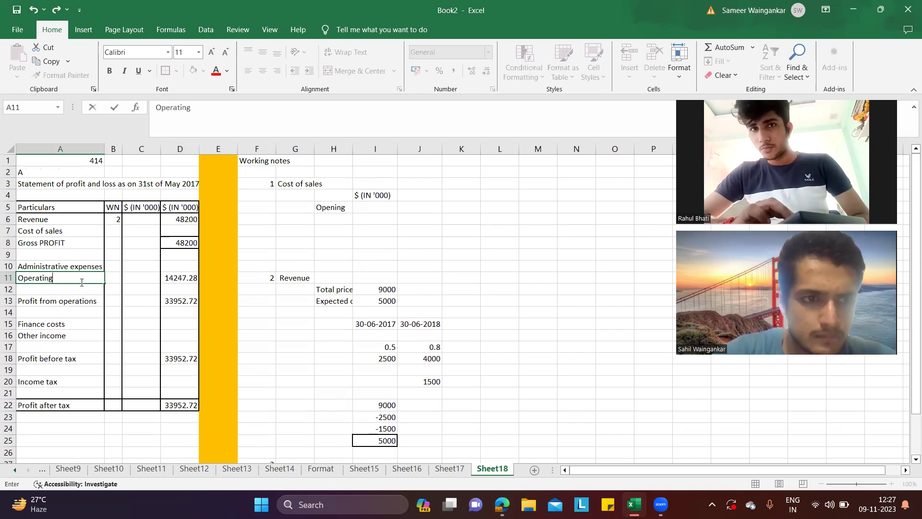
text( expense s)
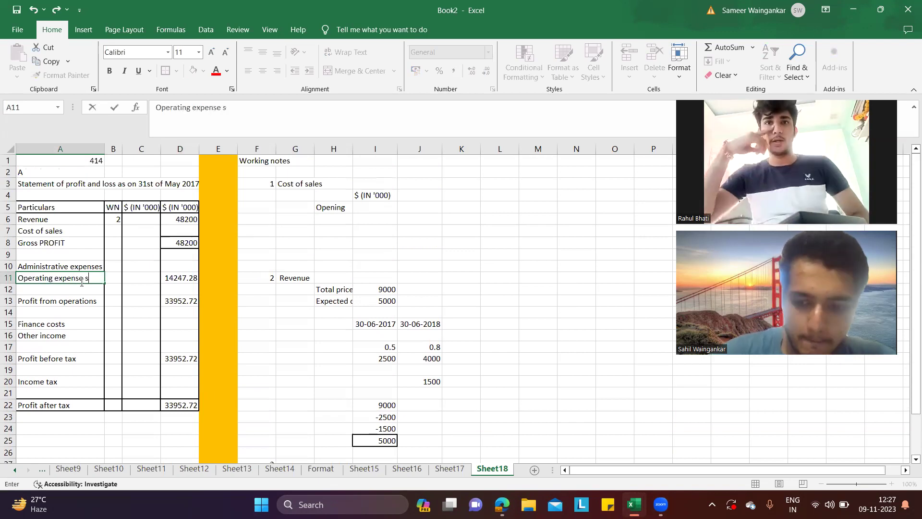
text(s)
key(Up)
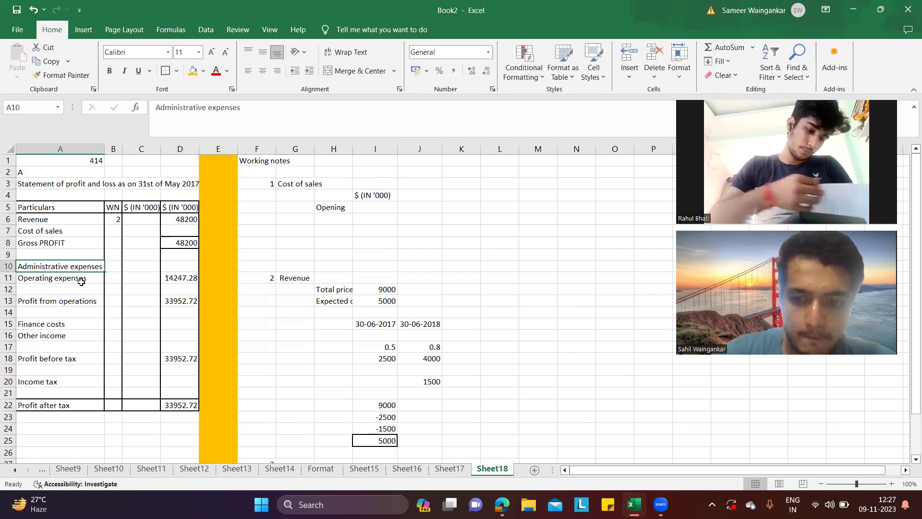
key(Delete)
click(307, 366)
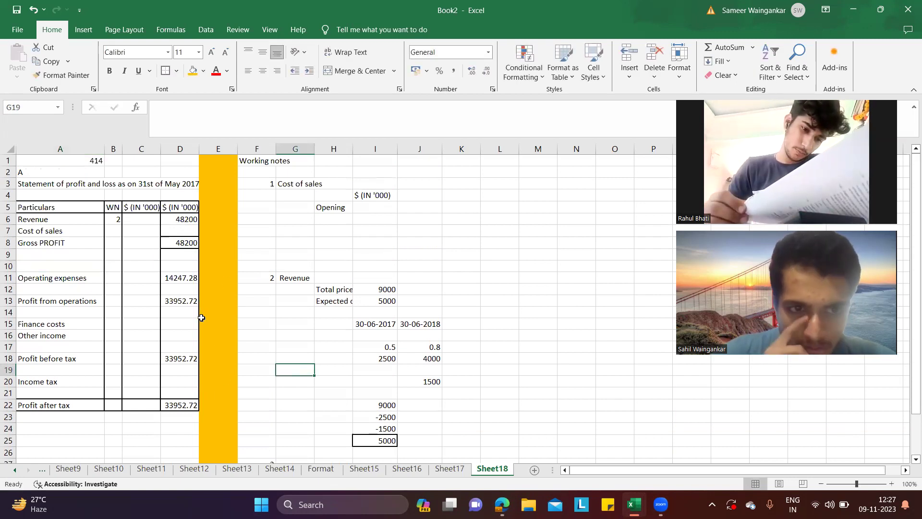
Step: Review tax note (3) in the PDF, and start working note 4 in Excel with 4 in L3 and "Income tax" in M3
key(alt+Tab)
scroll(444, 295, down, 5)
scroll(445, 299, down, 2)
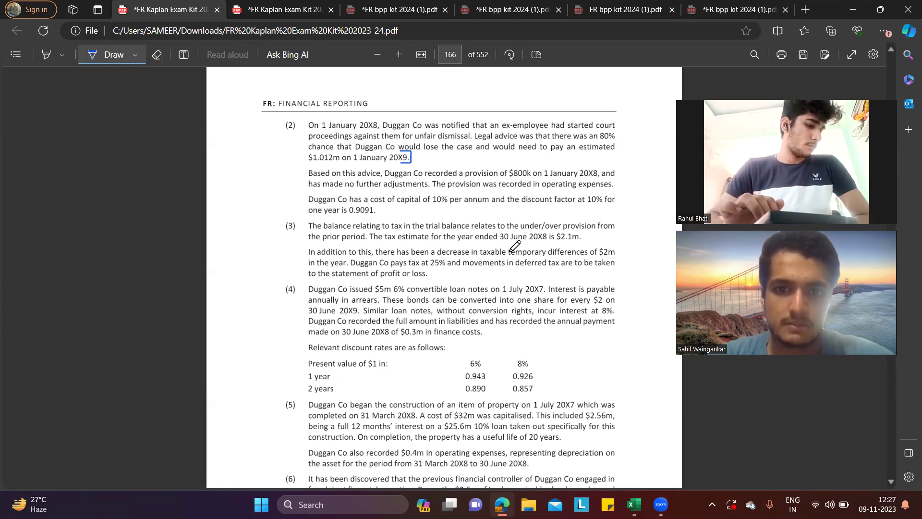
key(alt+Tab)
scroll(486, 330, down, 4)
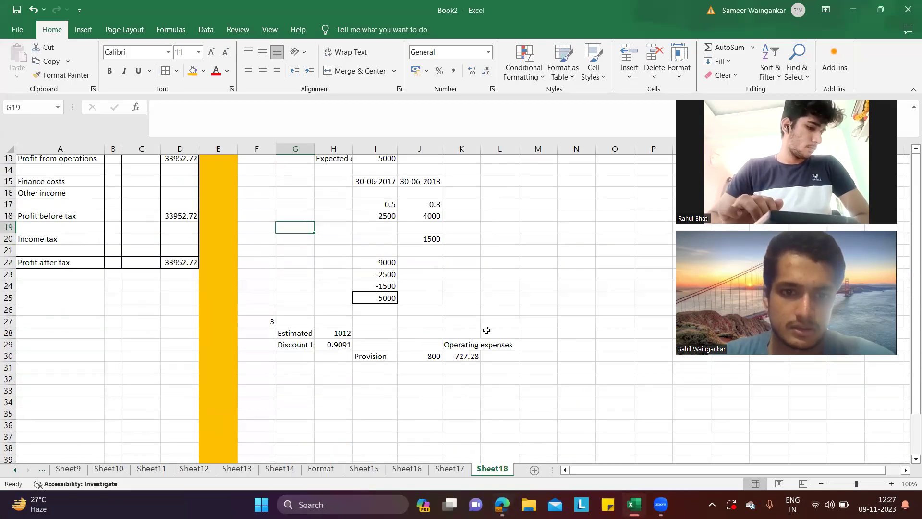
scroll(487, 330, up, 4)
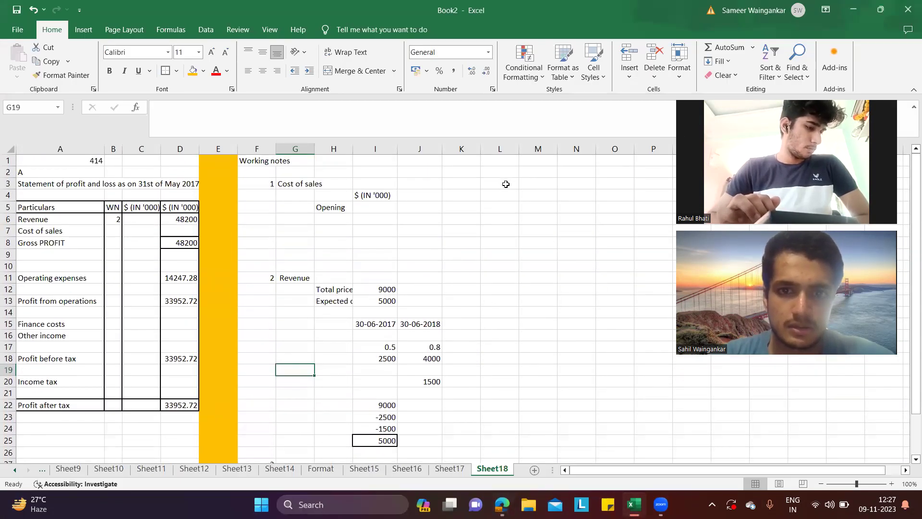
click(505, 184)
text(4)
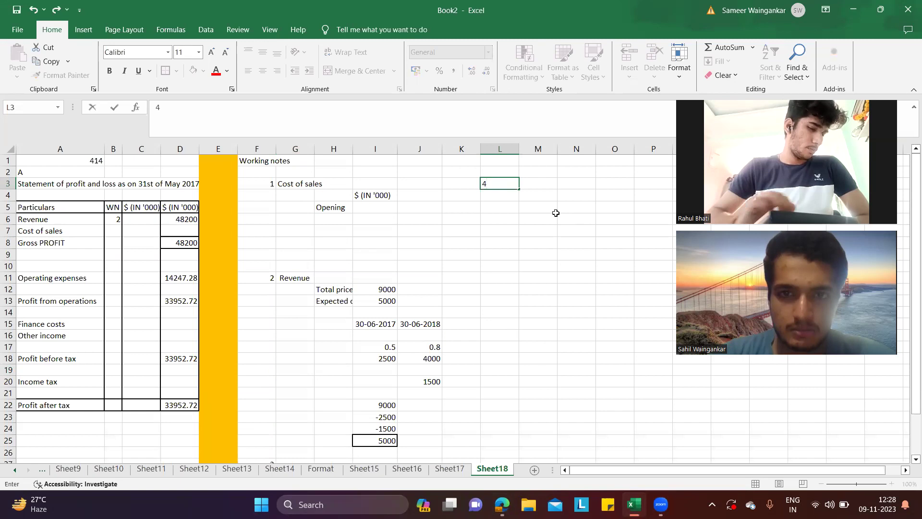
key(Return)
key(Right)
key(Up)
text(Incoe)
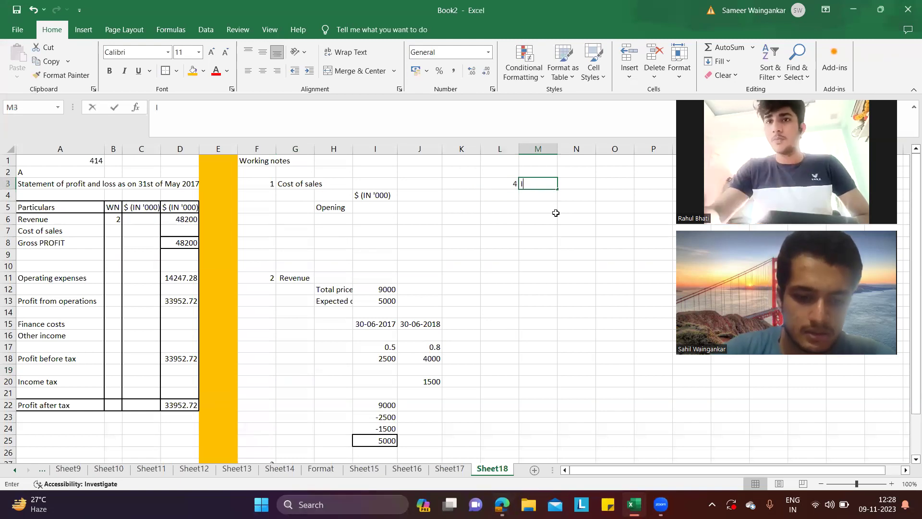
key(BackSpace)
text(me tax)
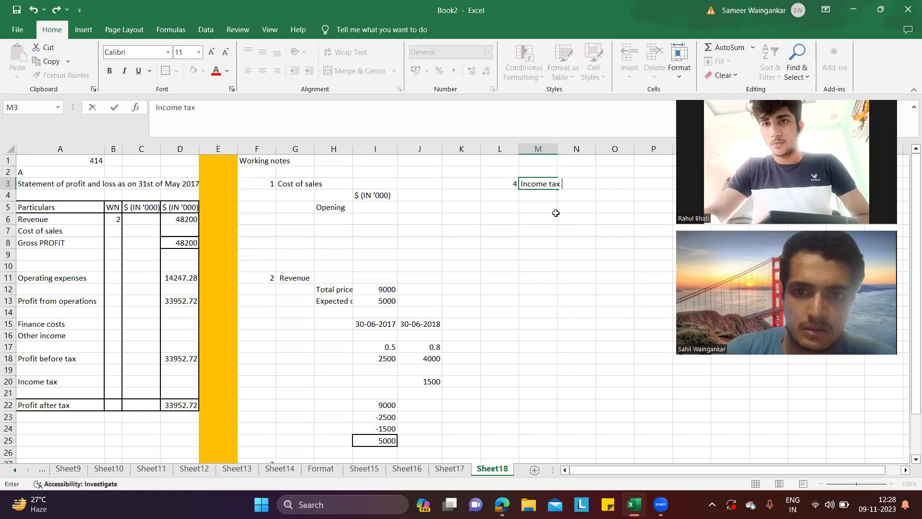
click(468, 159)
Step: Insert blank cells at L1:L9 to shift the income tax working note one column over
scroll(579, 310, down, 3)
scroll(579, 310, up, 1)
scroll(579, 309, up, 3)
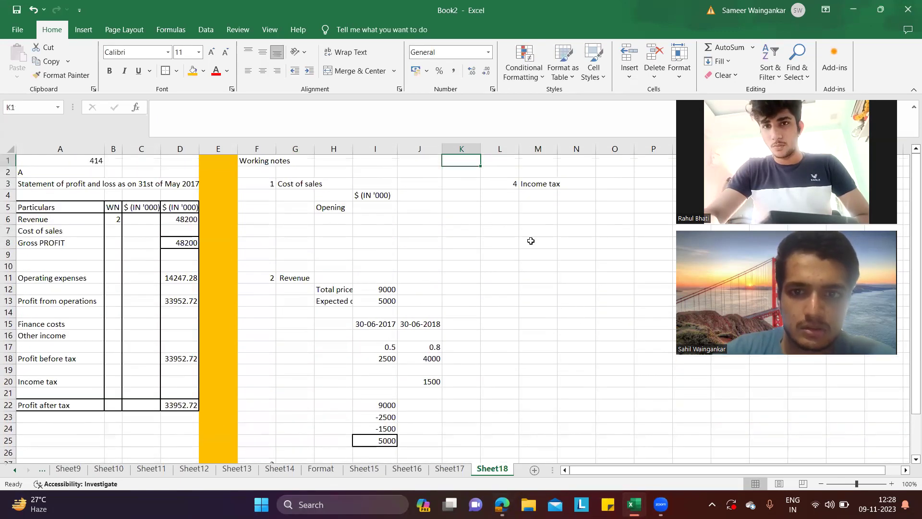
drag(500, 161, 500, 254)
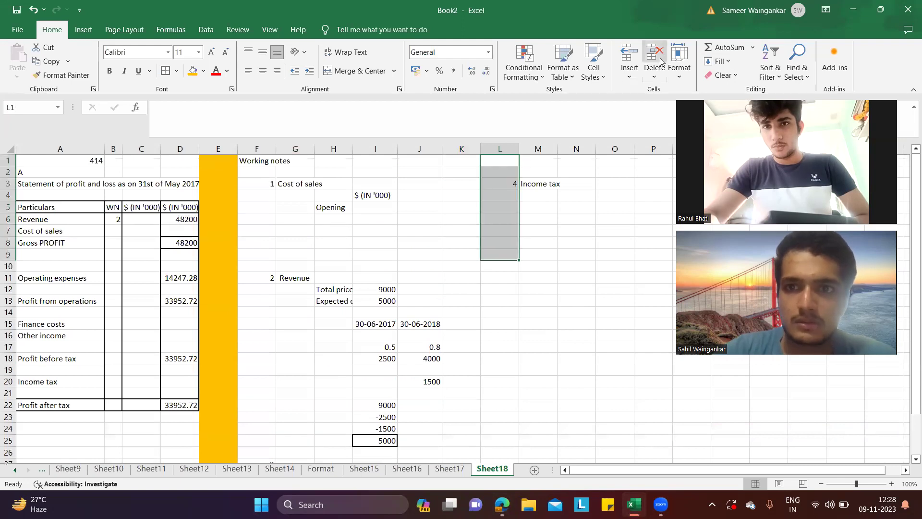
click(629, 52)
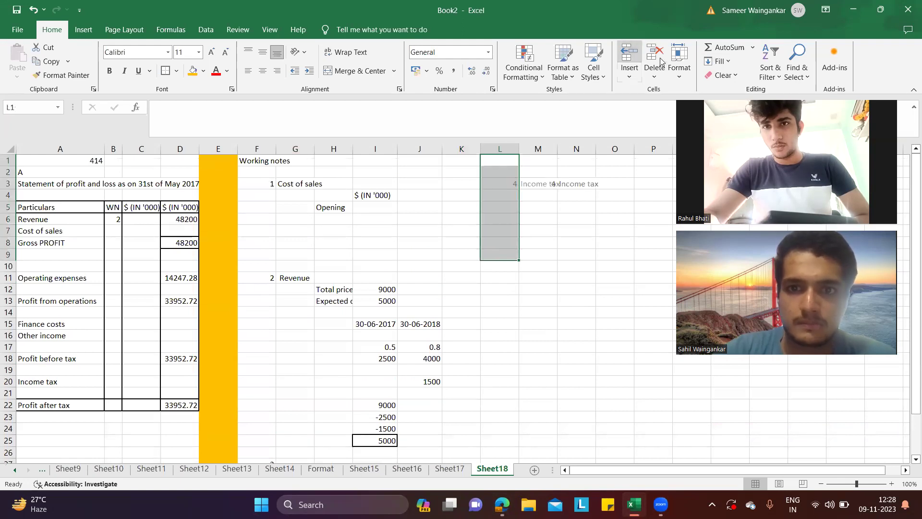
click(507, 163)
key(ctrl+space)
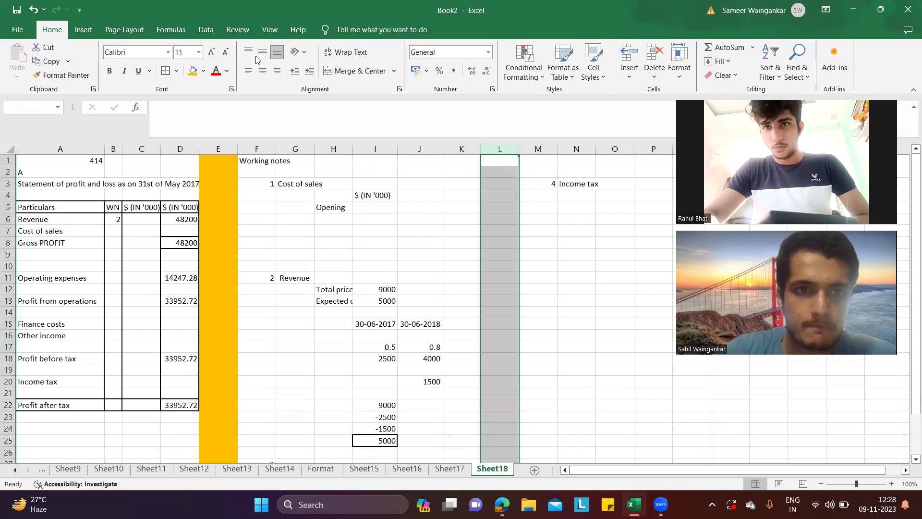
click(544, 291)
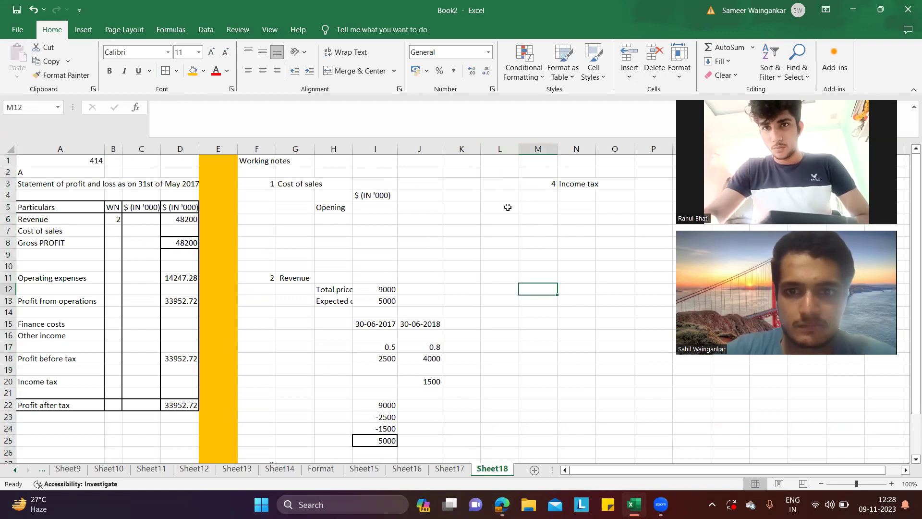
click(621, 180)
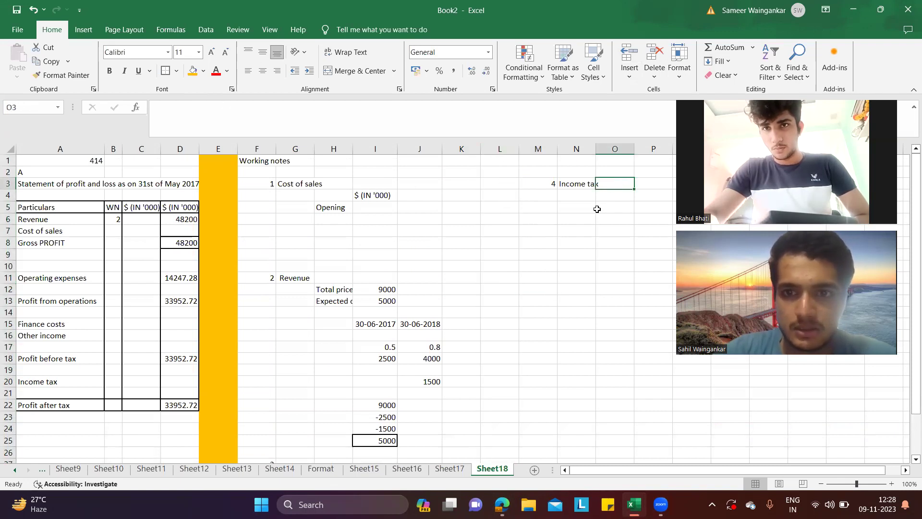
Step: Add a "Provision" label in N5 under the income tax working note
click(582, 206)
text(Provi)
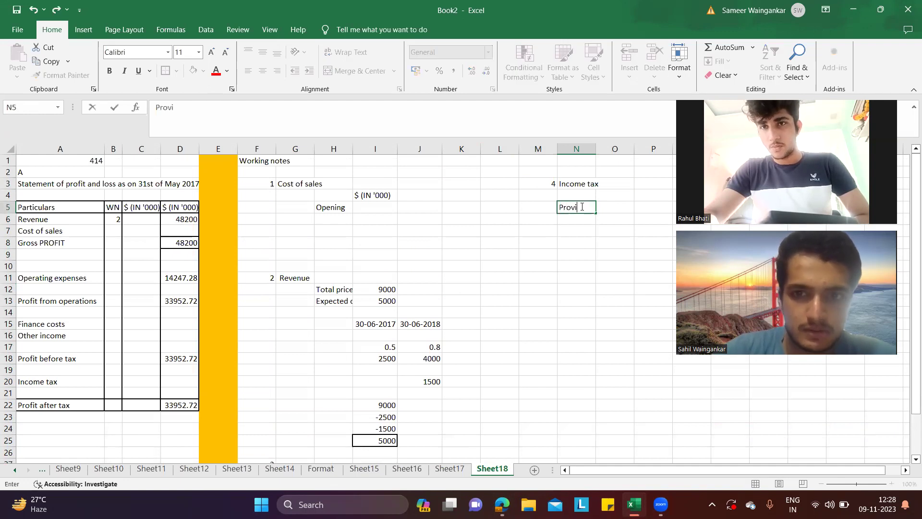
text(sion)
key(Return)
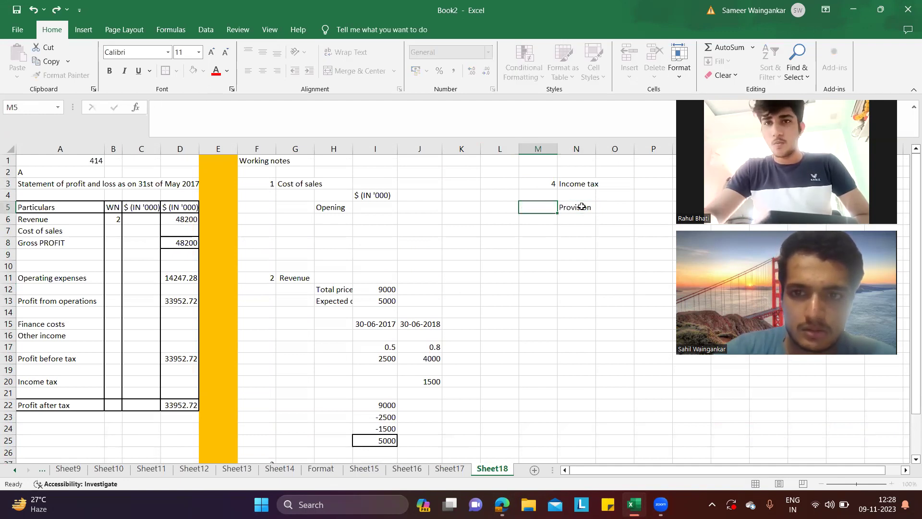
Step: Check the tax balance in the PDF's trial balance, and add an "Over provision" line in N6 with -130 in O6
text(T)
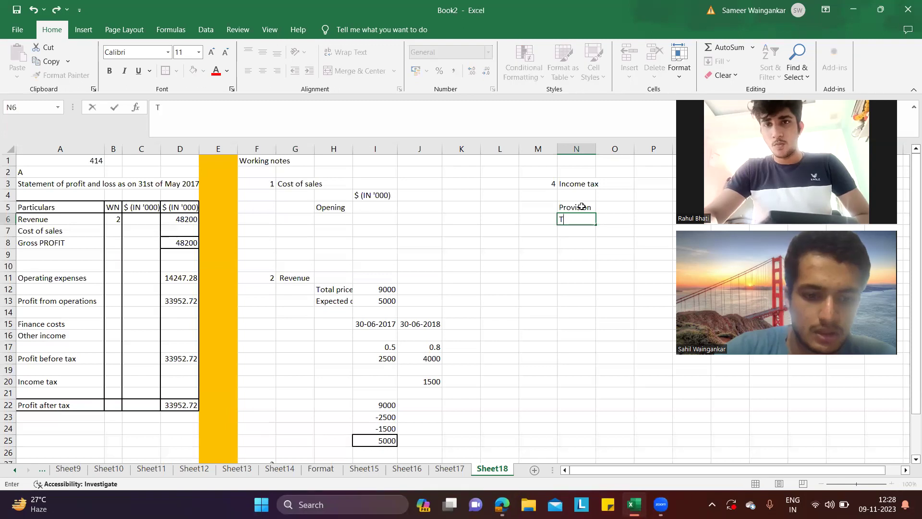
key(alt+Tab)
scroll(462, 177, up, 10)
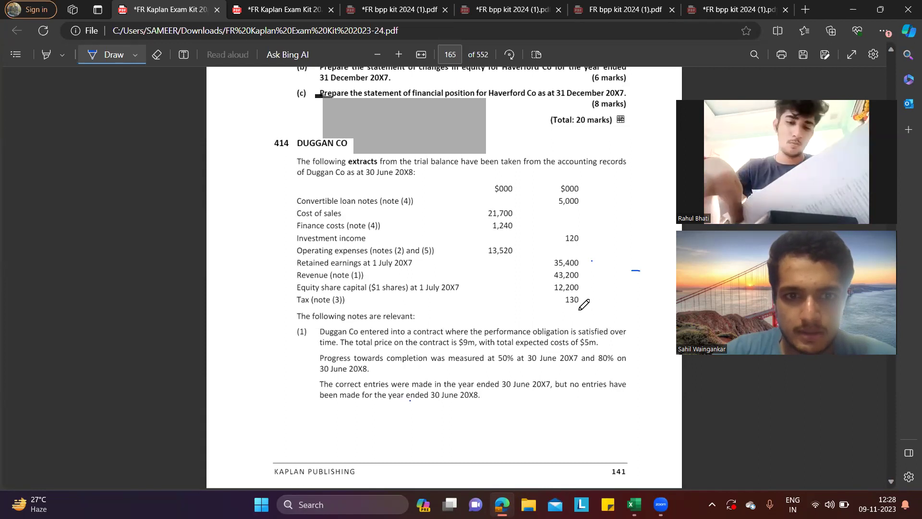
key(alt+Tab)
text(Over pro)
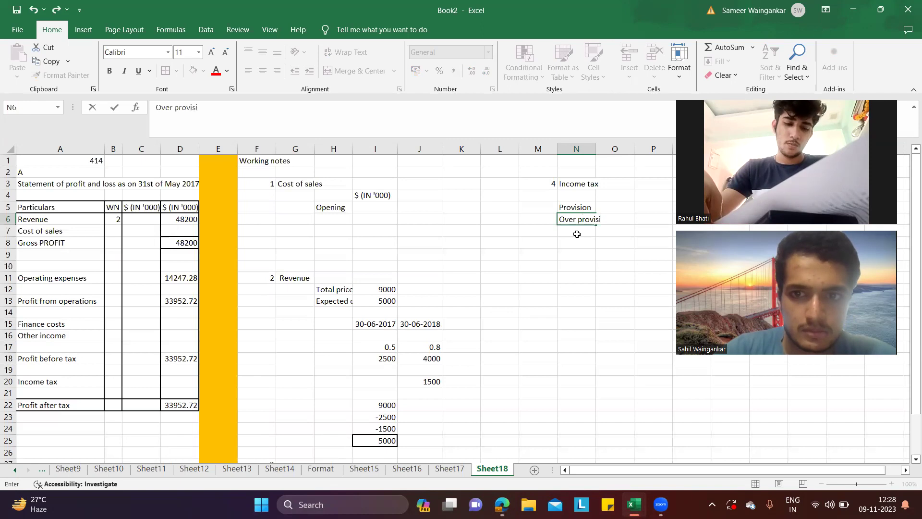
click(630, 243)
click(618, 217)
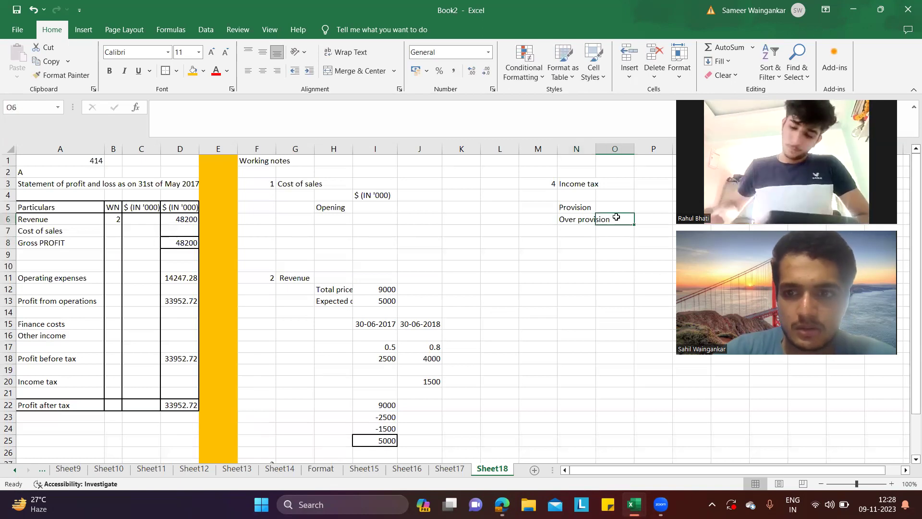
text(-130)
key(Return)
Step: Enter 2100 as the tax provision in O5
key(alt+Tab)
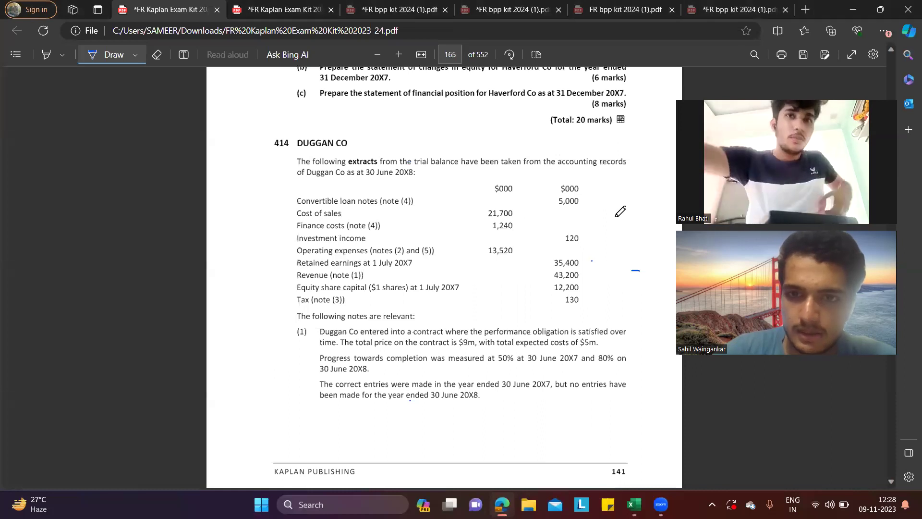
key(alt+Tab)
text(130)
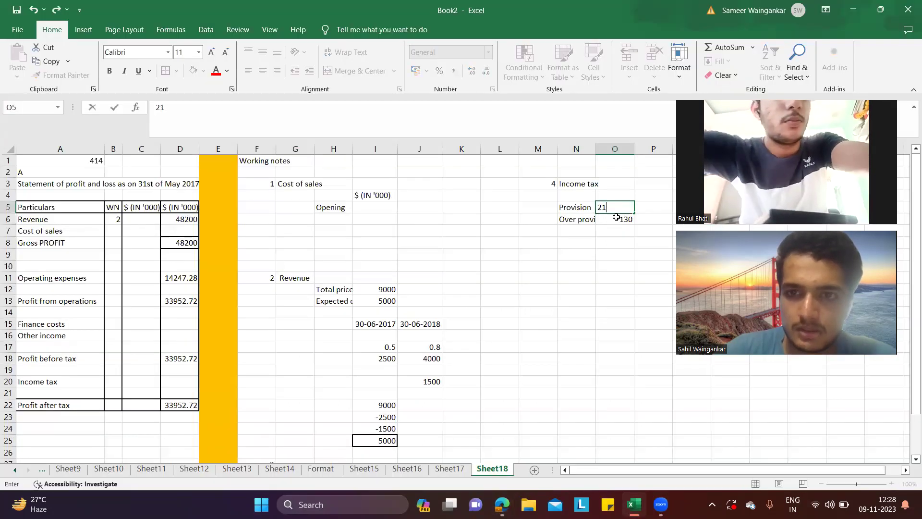
Step: Read tax note (3) in the PDF, and add a "Deferred tax liability" label in N7 of the Excel working note
key(alt+Tab)
scroll(616, 215, down, 4)
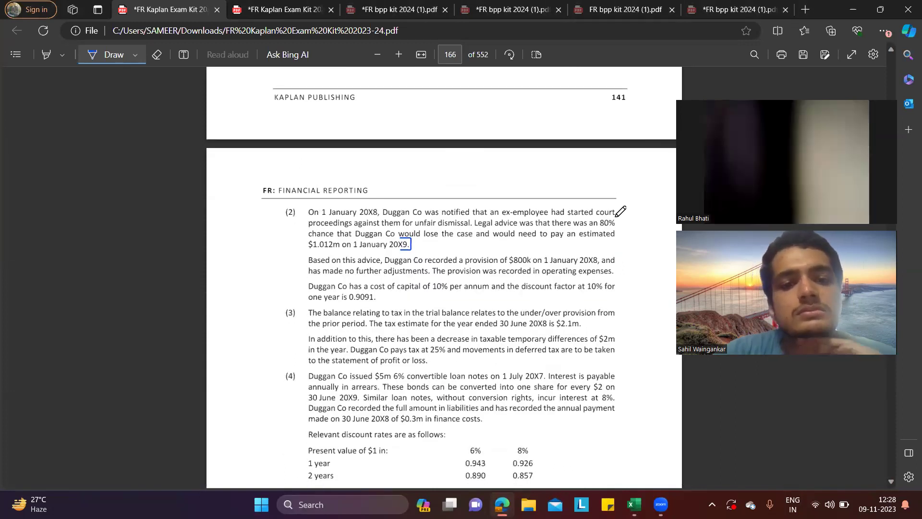
scroll(620, 211, down, 1)
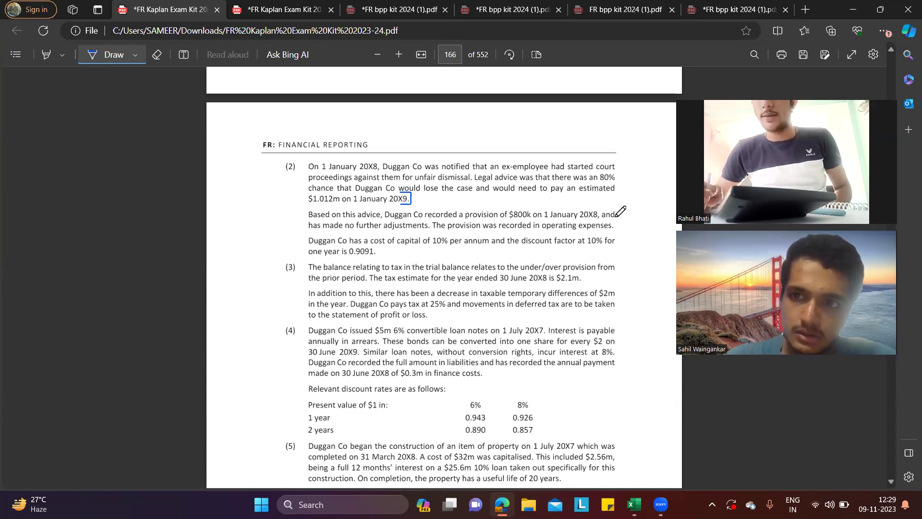
key(alt+Tab)
click(579, 230)
text(D)
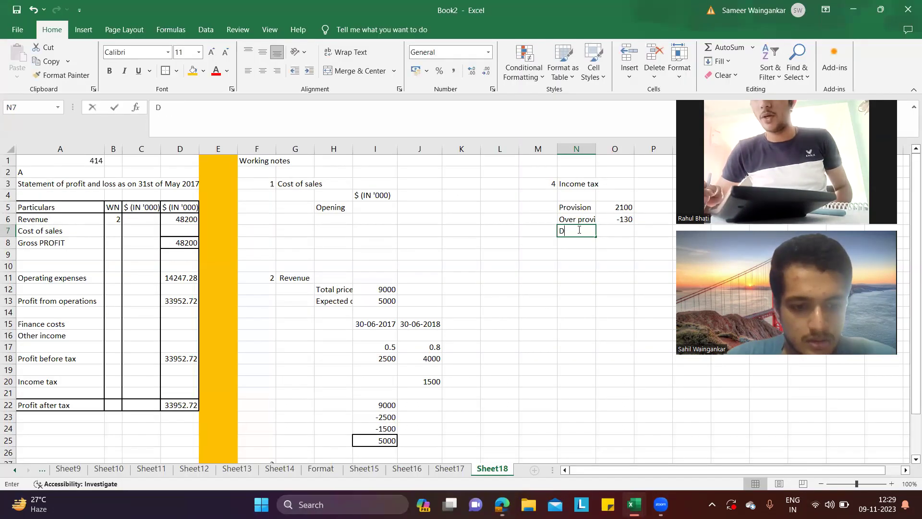
text(eferred ta)
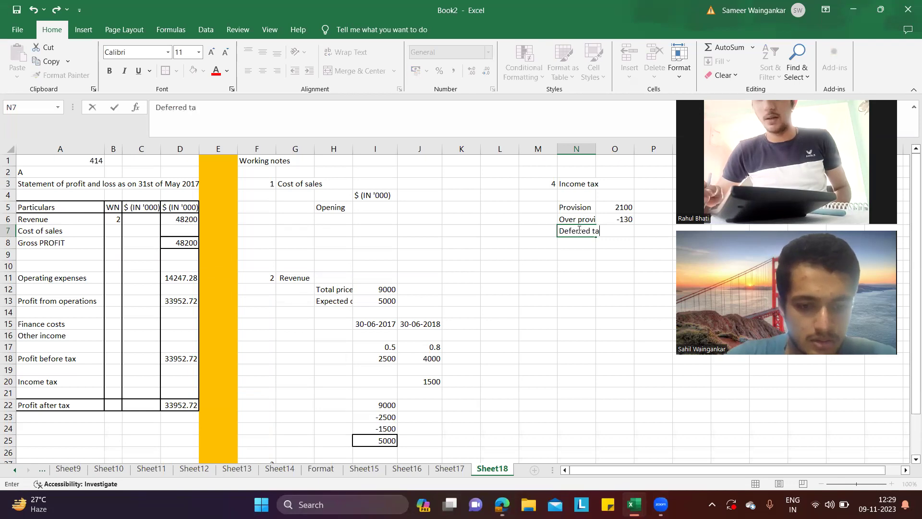
text(x liability)
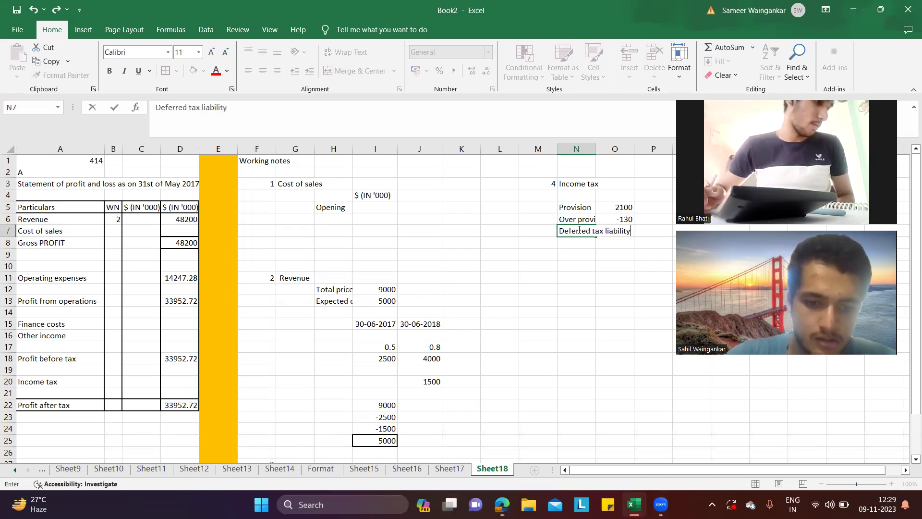
Step: Set up the deferred tax calculation with "Deferred tax" in Q8 and "Temporary difference*tax rate" in R8
key(Right)
key(Down)
key(Right)
key(Right)
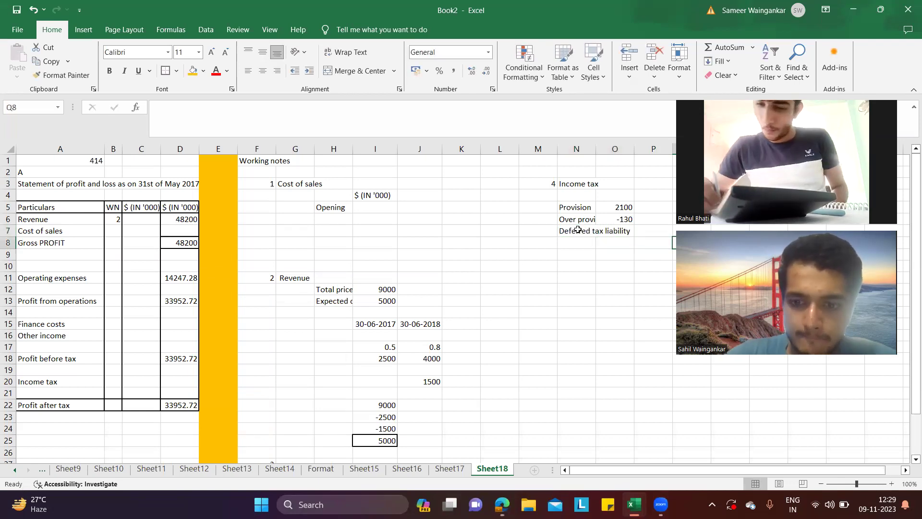
text(=)
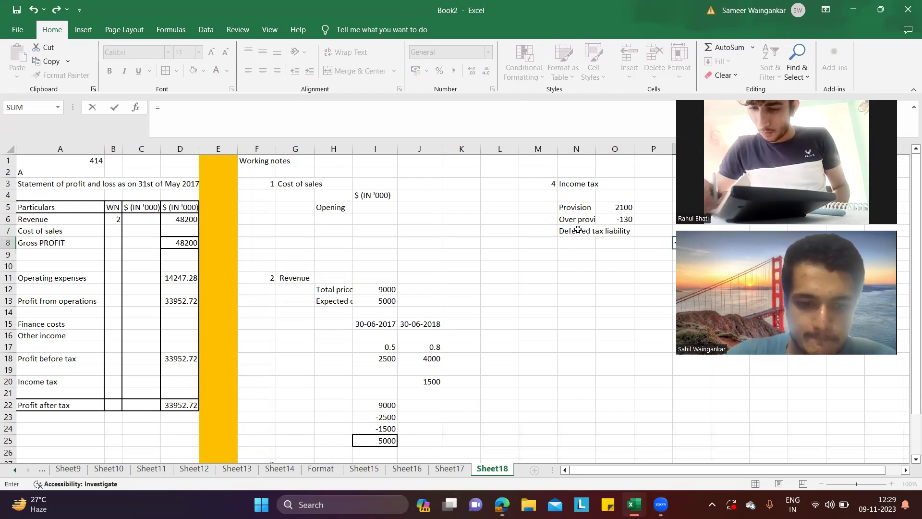
key(BackSpace)
text(Deferred t)
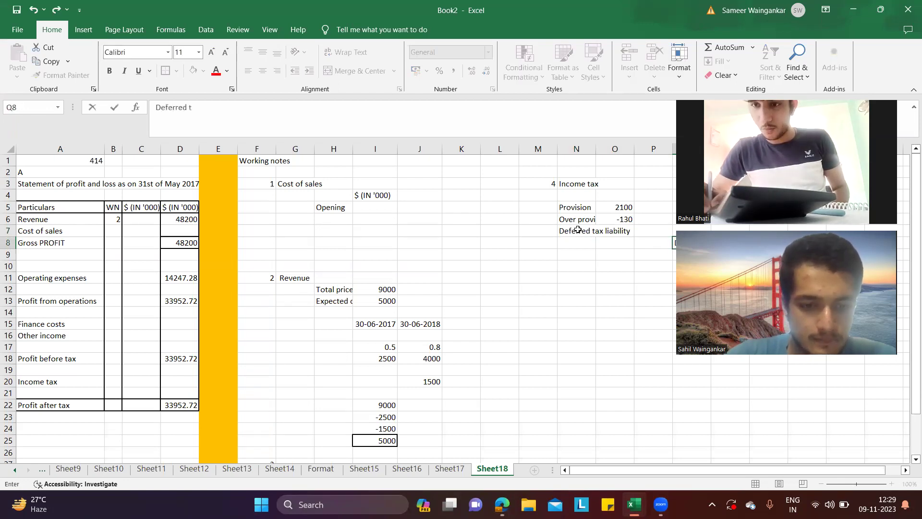
text(ax)
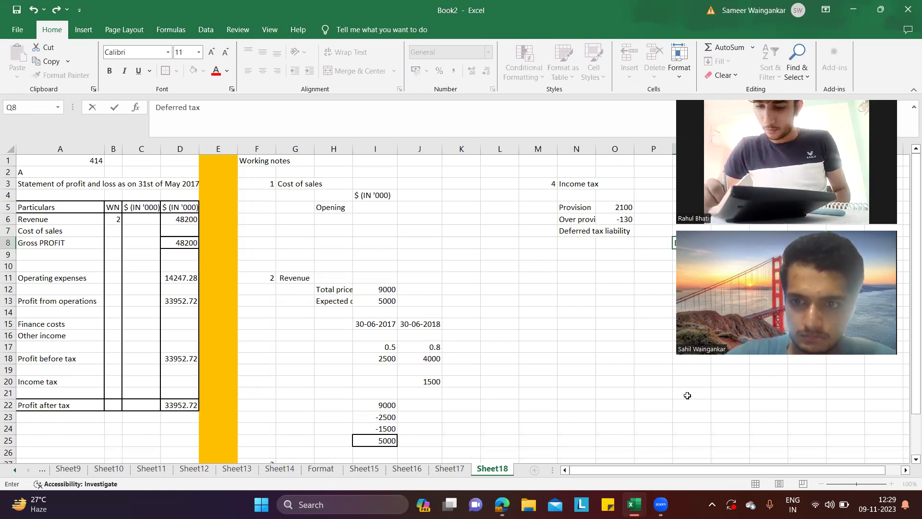
drag(687, 381, 730, 358)
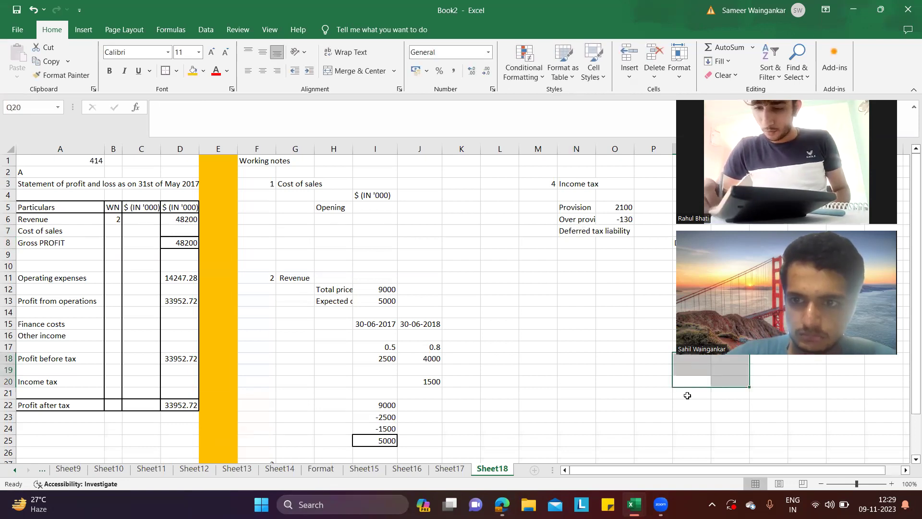
click(732, 242)
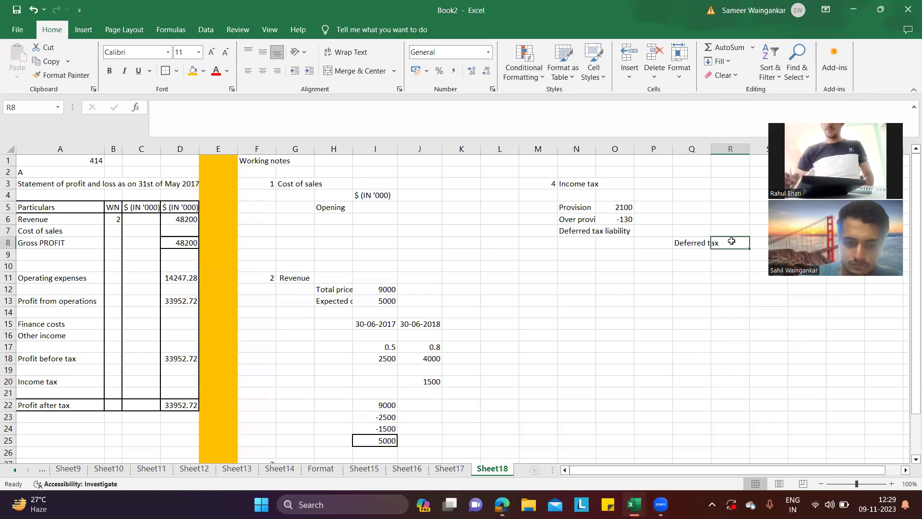
text(Temporary difference*tax rate)
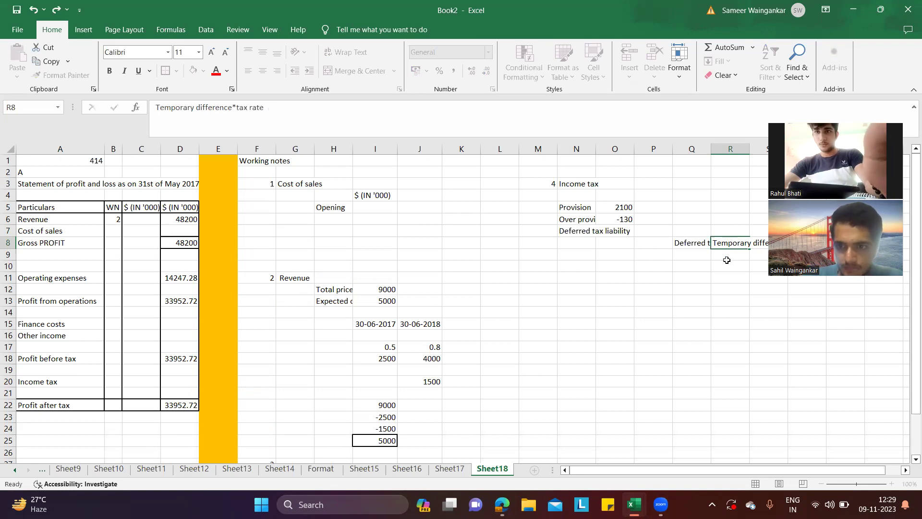
Step: Calculate the deferred tax in R10 with =2000*.25, using the temporary difference and tax rate from note (3)
click(728, 264)
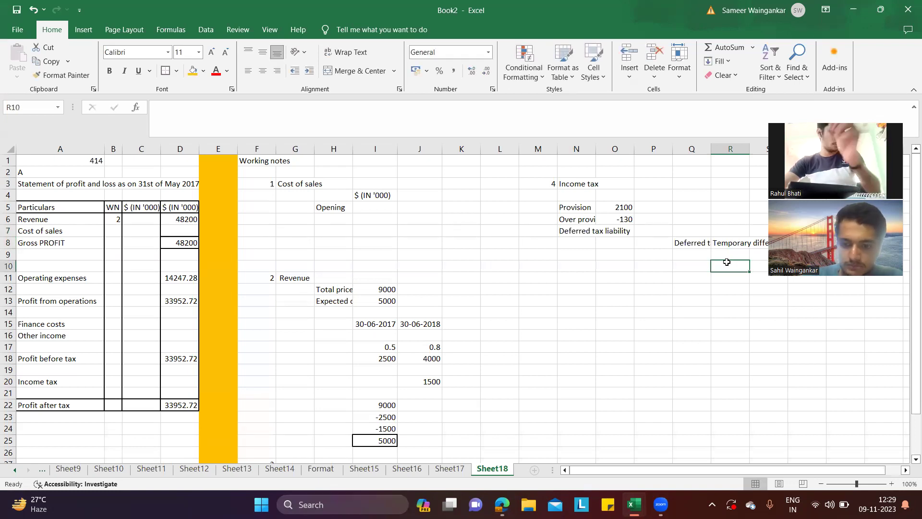
text(=)
key(alt+Tab)
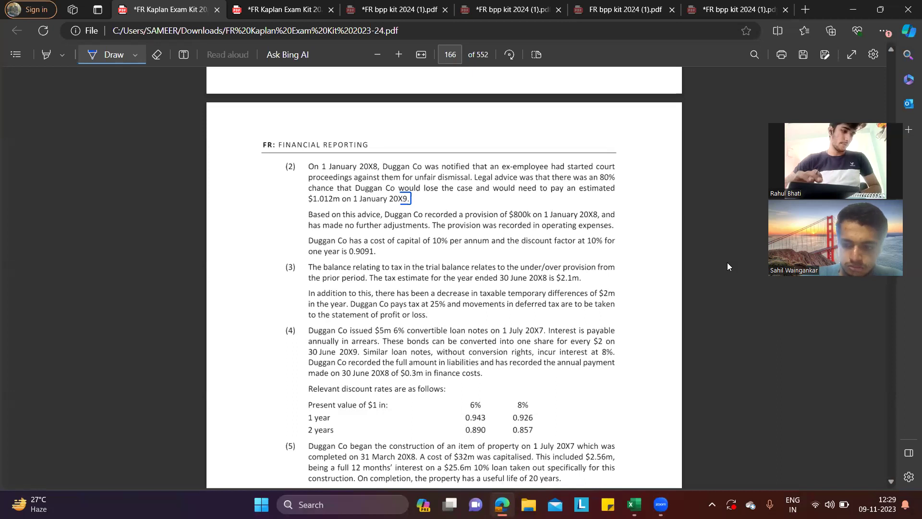
key(alt+Tab)
text(200)
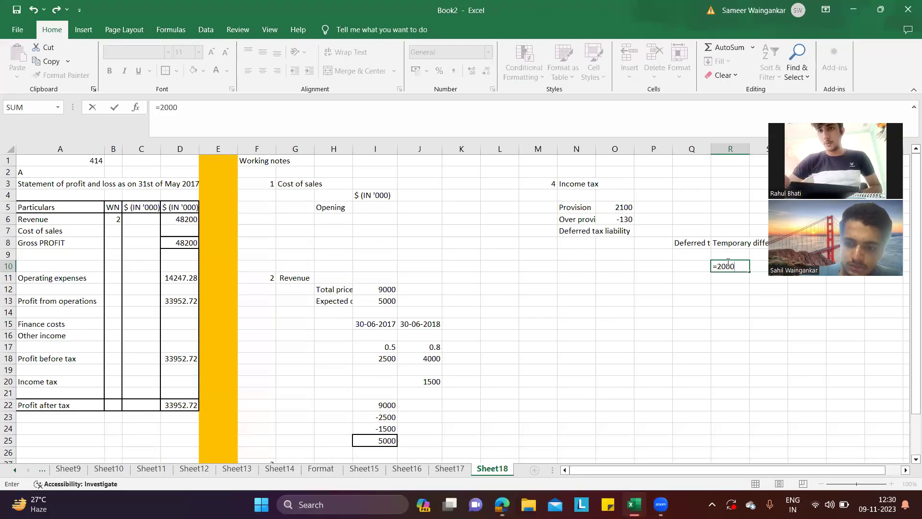
text(0*.25)
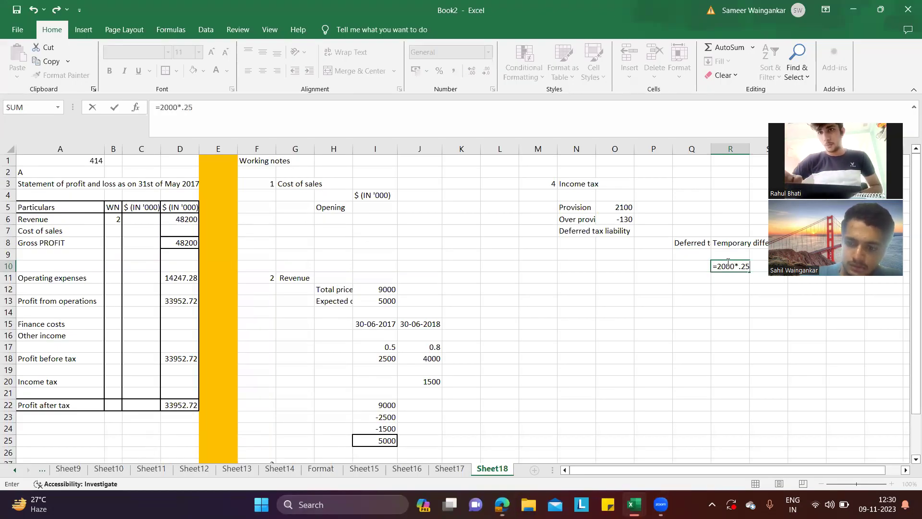
key(Return)
Step: Link the deferred tax liability amount in O7 to the calculation with =R10
click(628, 232)
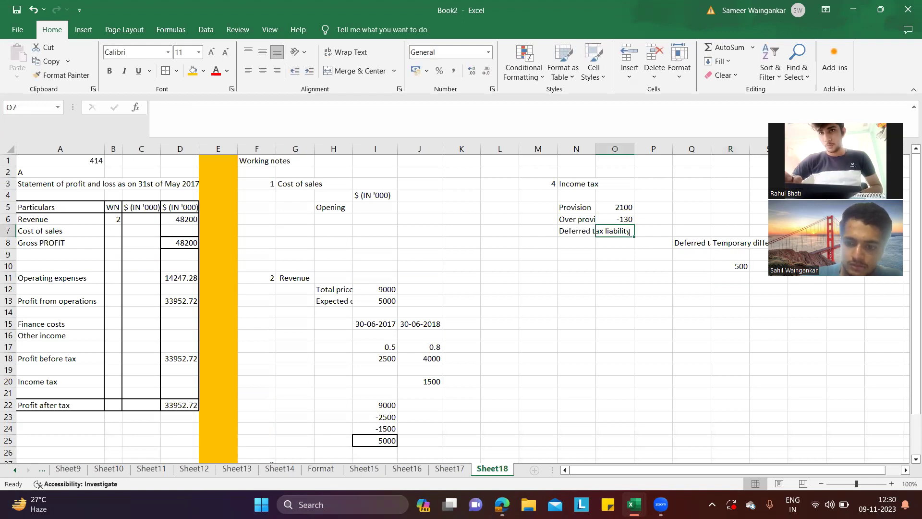
text(=)
click(725, 264)
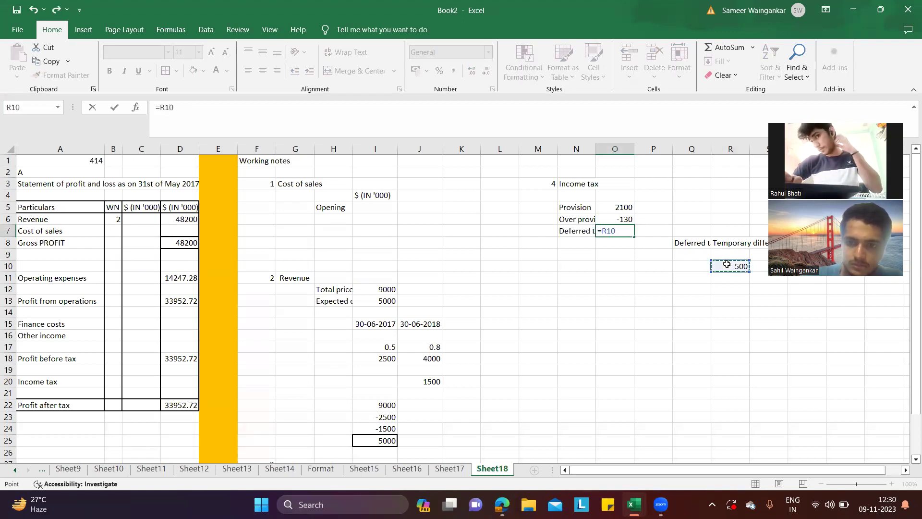
key(Return)
Step: Check the trial balance in the PDF, and total the income tax working note in O8 with =sum(O5:O7)
key(alt+Tab)
scroll(560, 206, up, 8)
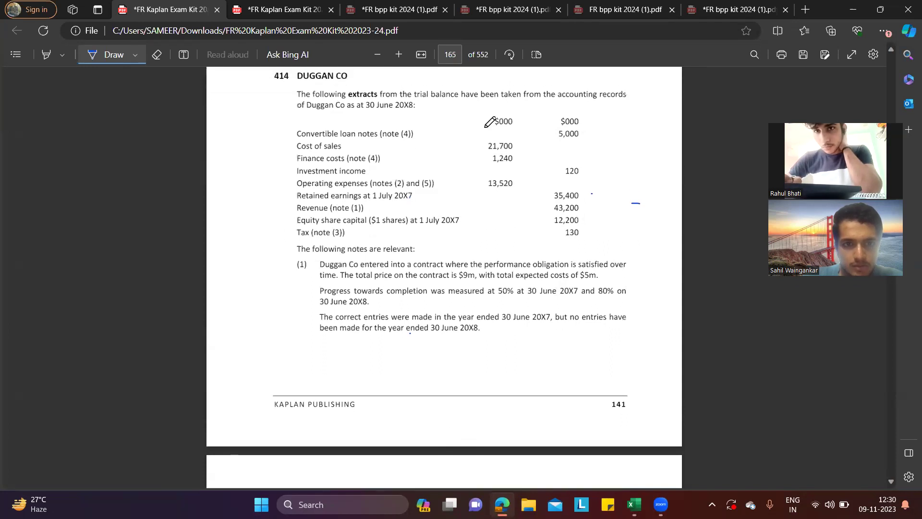
key(alt+Tab)
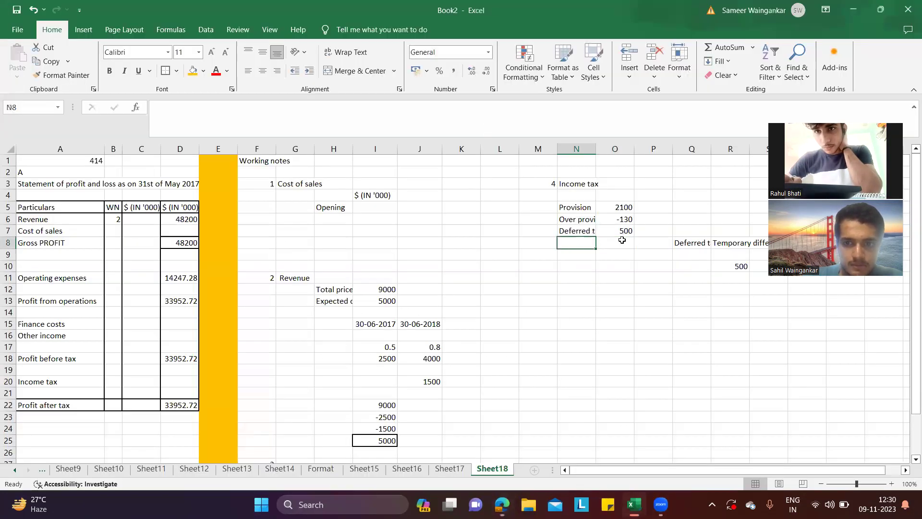
text(=sum()
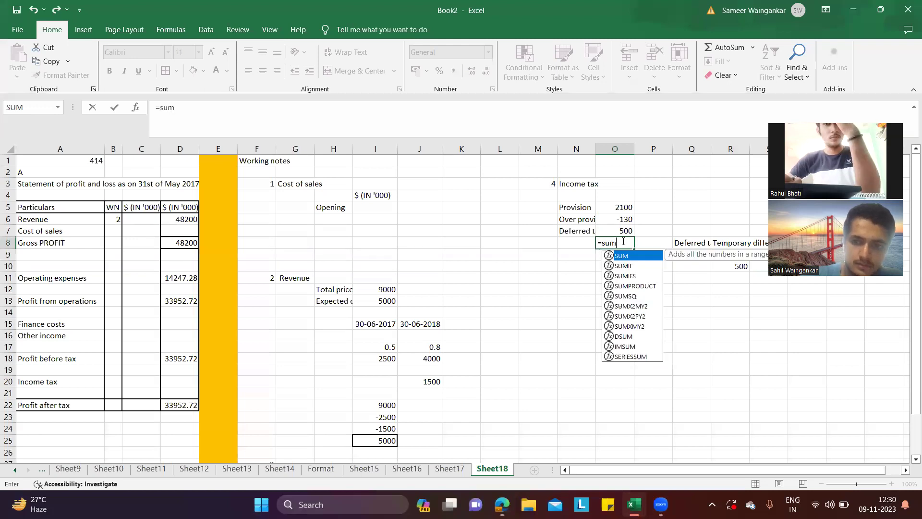
drag(619, 208, 622, 231)
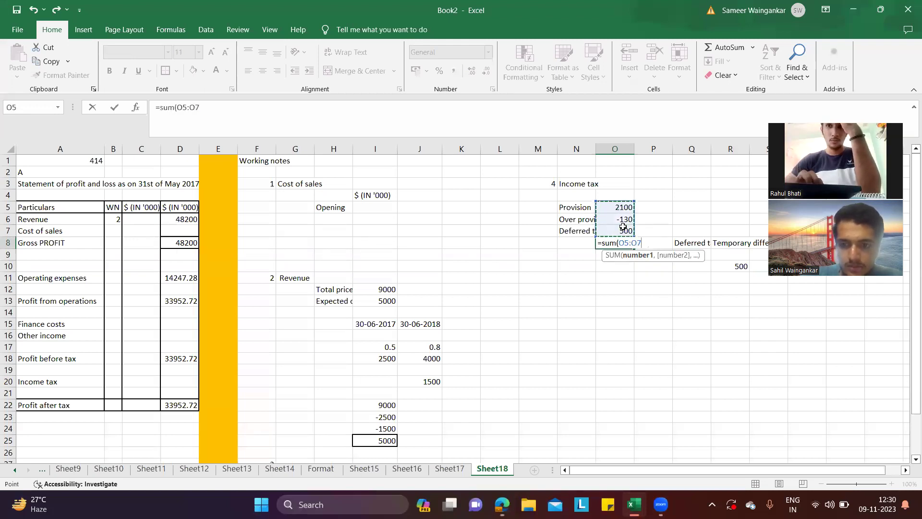
key(Return)
Step: Enter =O8 as the income tax in D20 of the profit or loss statement, and return to the trial balance in the PDF
click(165, 382)
text(=)
click(610, 240)
key(Return)
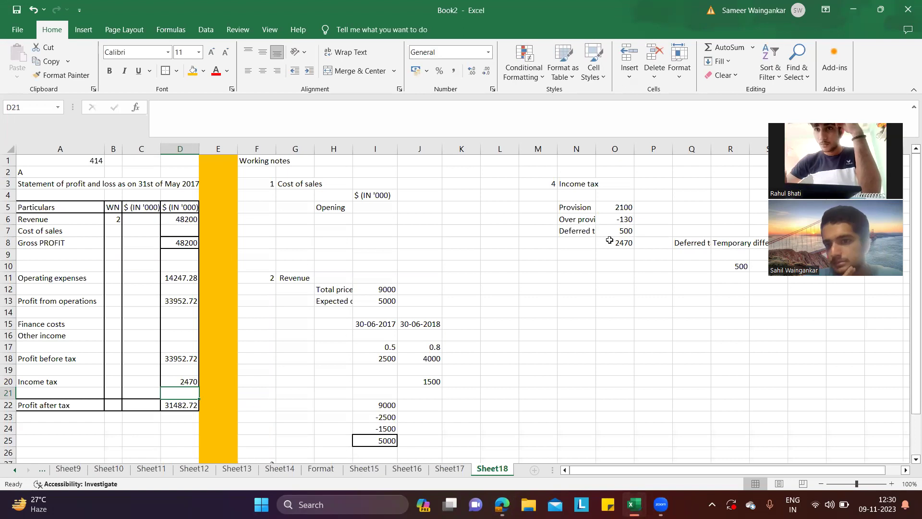
key(alt+Tab)
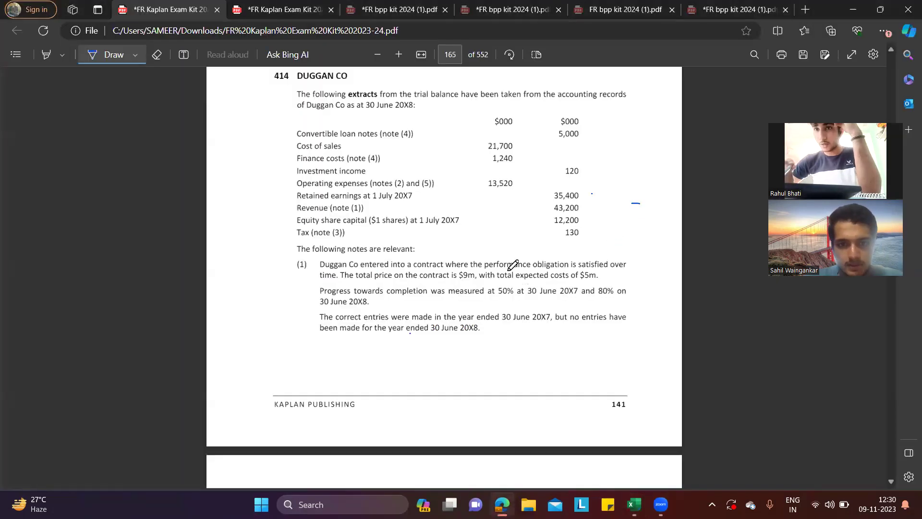
Step: Read notes (1) to (7) and the requirements of question 414 in the PDF, focusing on convertible loan notes in note (4)
scroll(512, 264, down, 4)
scroll(513, 265, up, 2)
scroll(513, 265, down, 5)
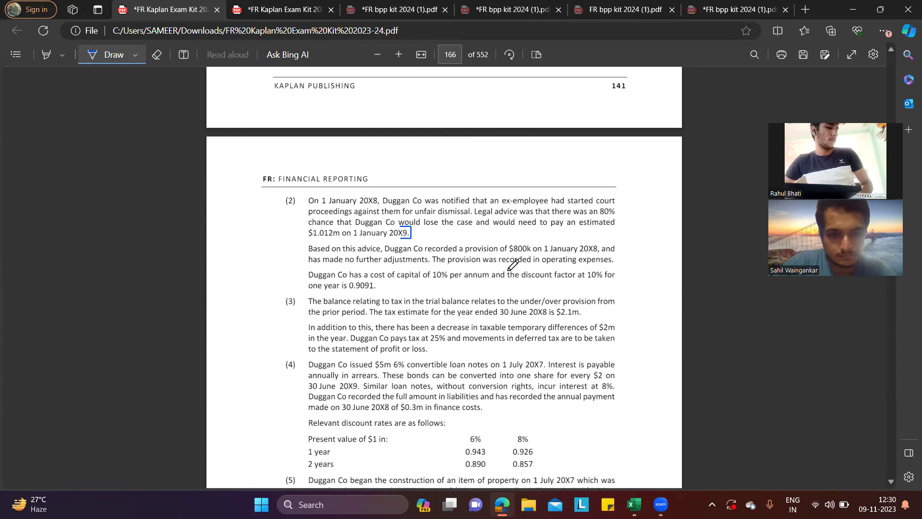
scroll(513, 265, down, 3)
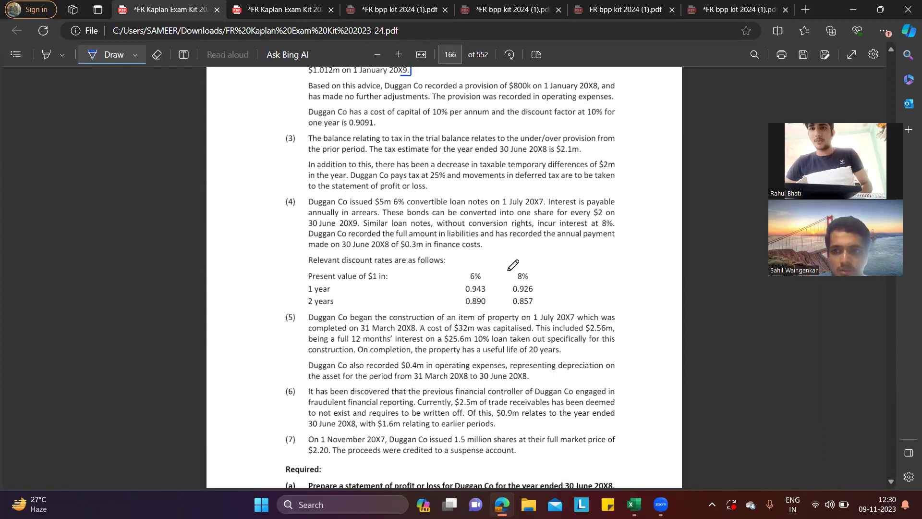
scroll(513, 264, down, 1)
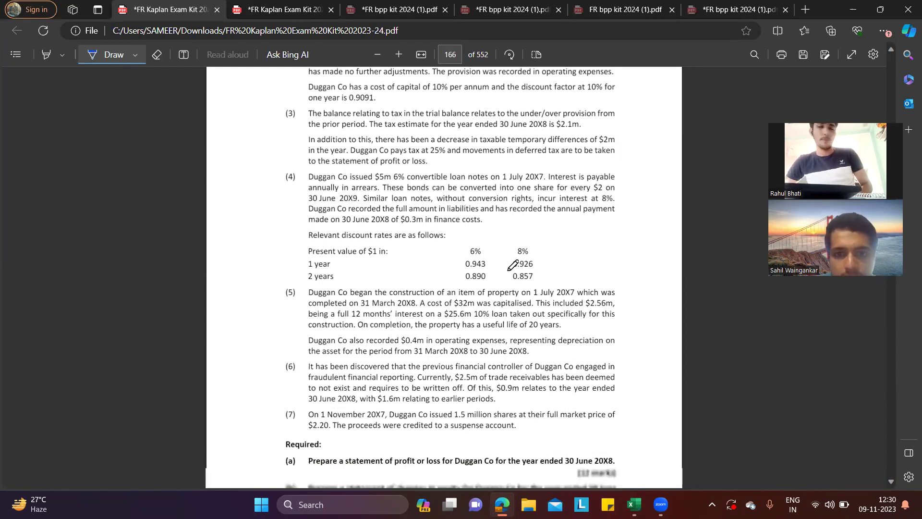
scroll(513, 265, down, 1)
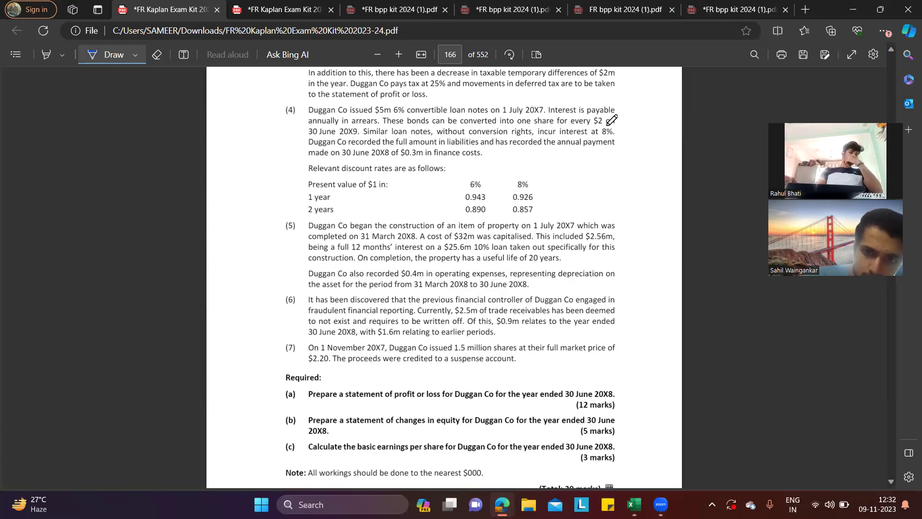
Step: Switch to Excel and delete the empty column L between the revenue and income tax working notes
key(alt+Tab)
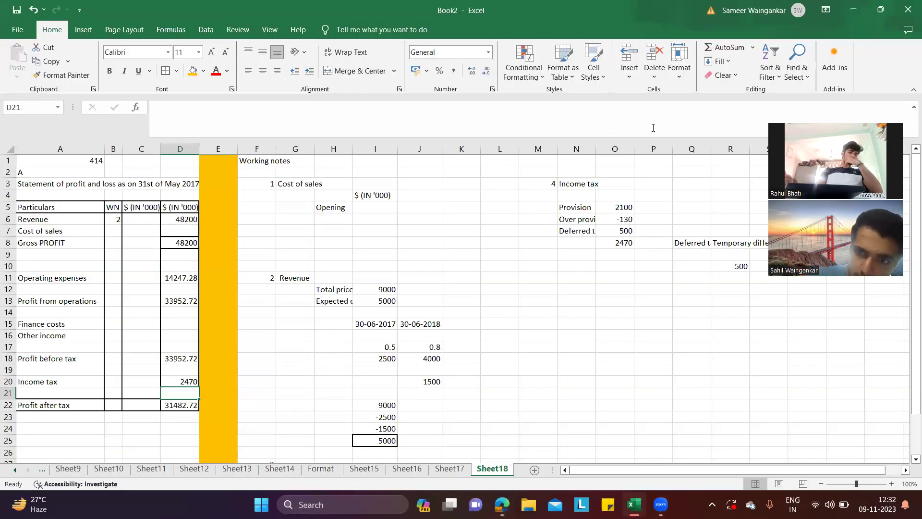
click(512, 165)
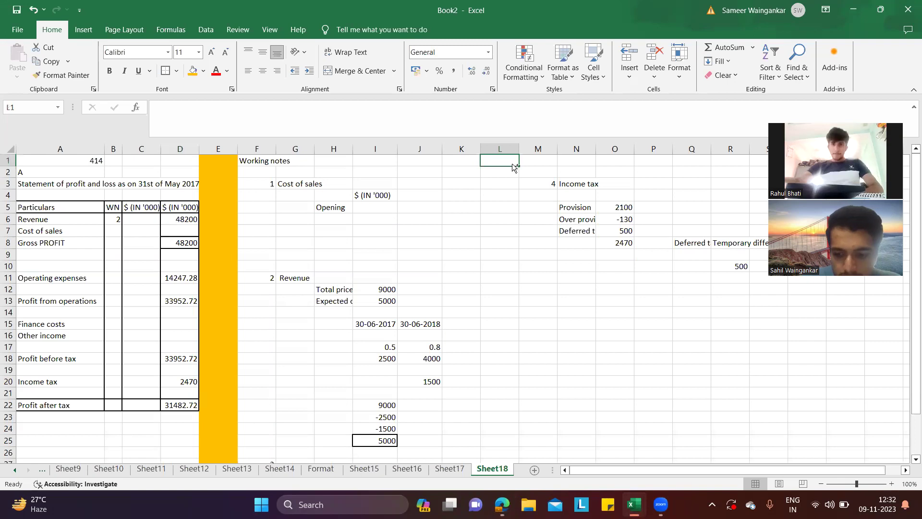
key(ctrl+space)
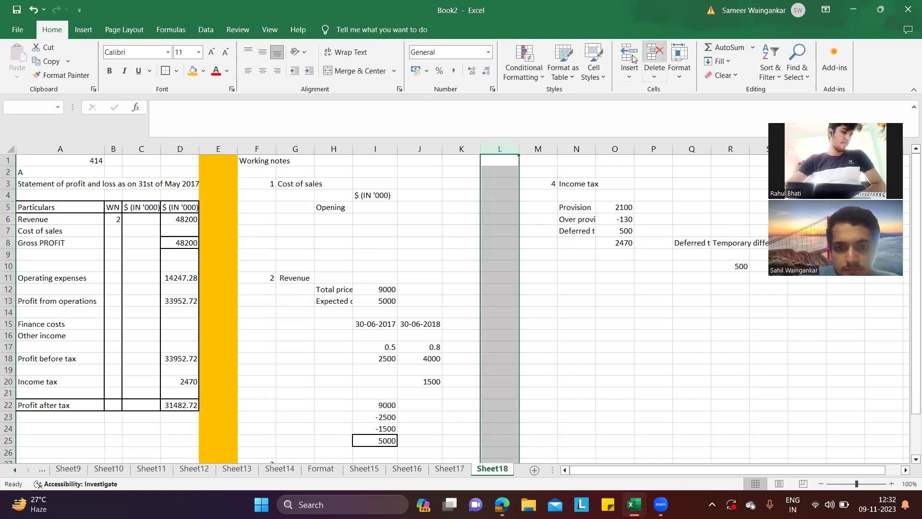
scroll(640, 234, down, 5)
click(643, 229)
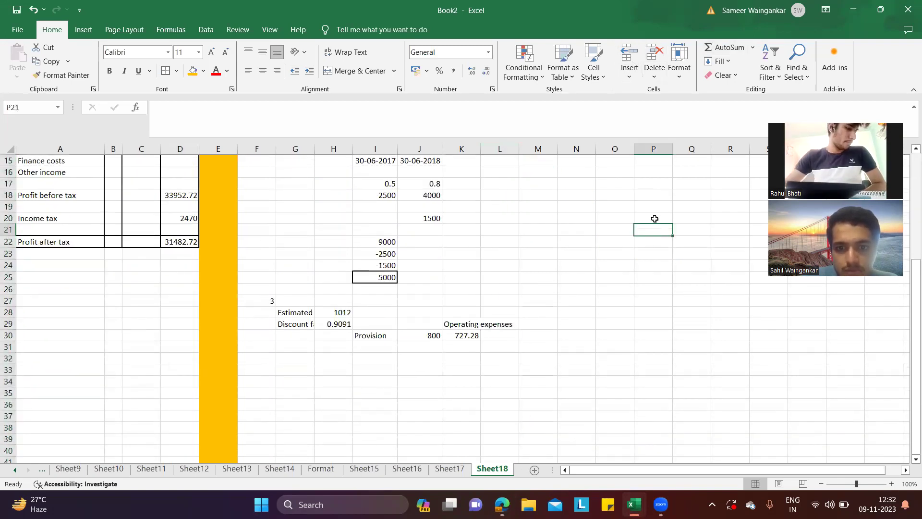
scroll(654, 218, up, 5)
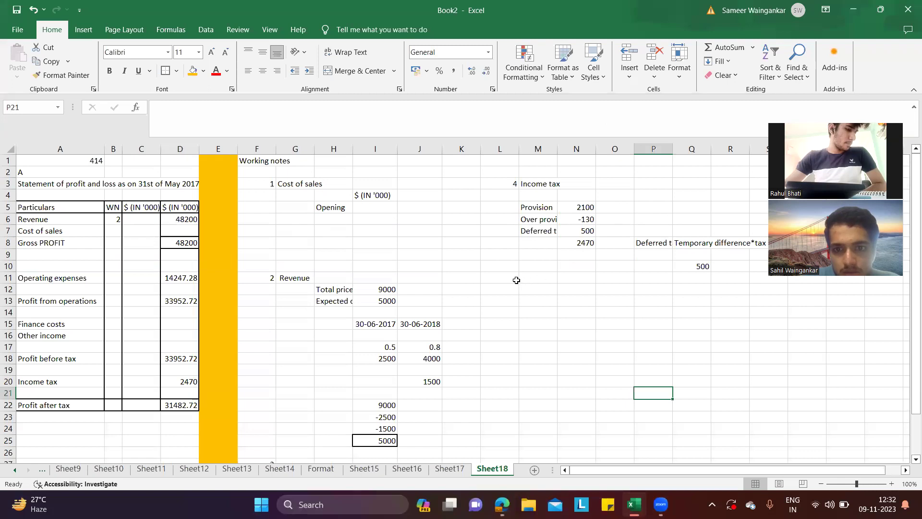
Step: Start a new working note by entering 5 in L11 and the heading "Convertibe loan notes" in M11
click(515, 280)
key(Right)
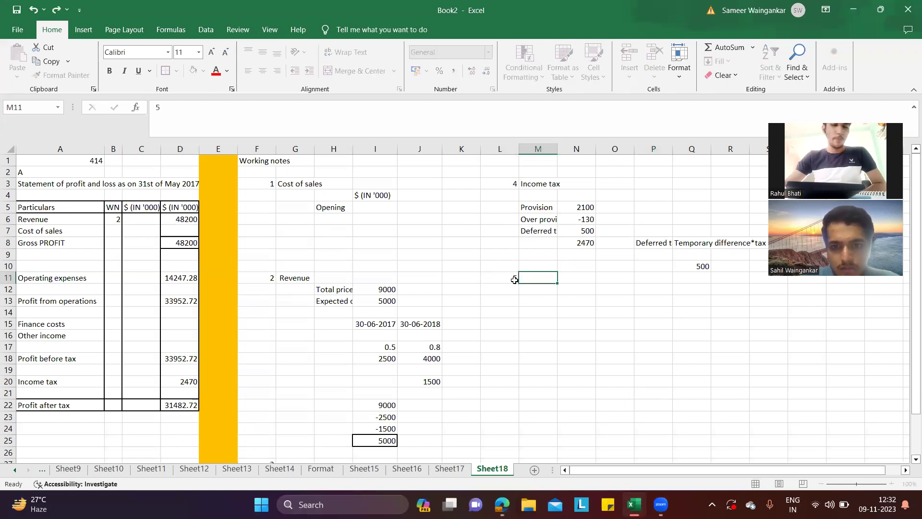
text(Converti)
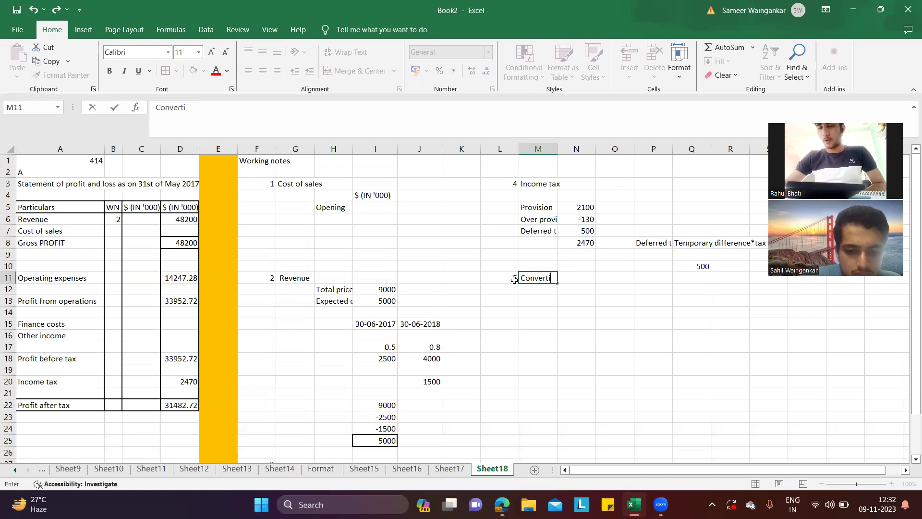
text(be loan notes)
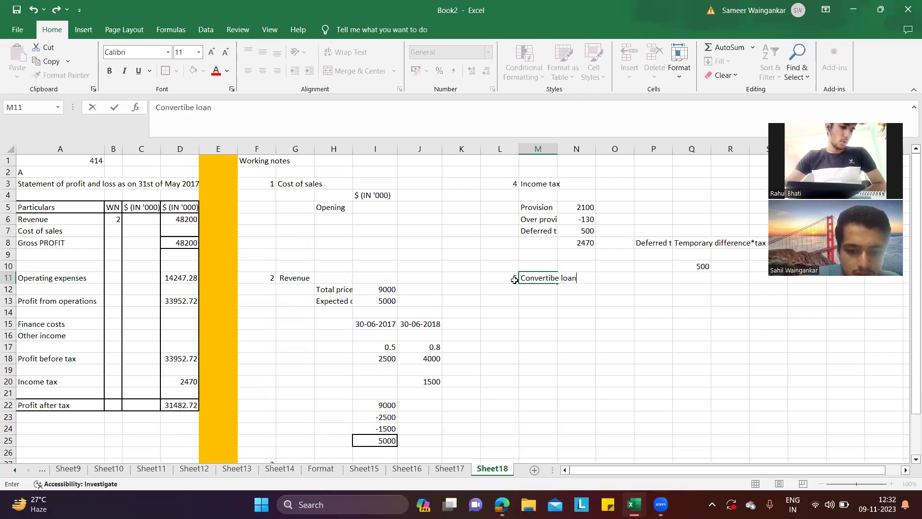
Step: Check note (4) in the PDF and enter the years 1 and 2 in N13 and N14 of the loan notes working
click(561, 301)
key(alt+Tab)
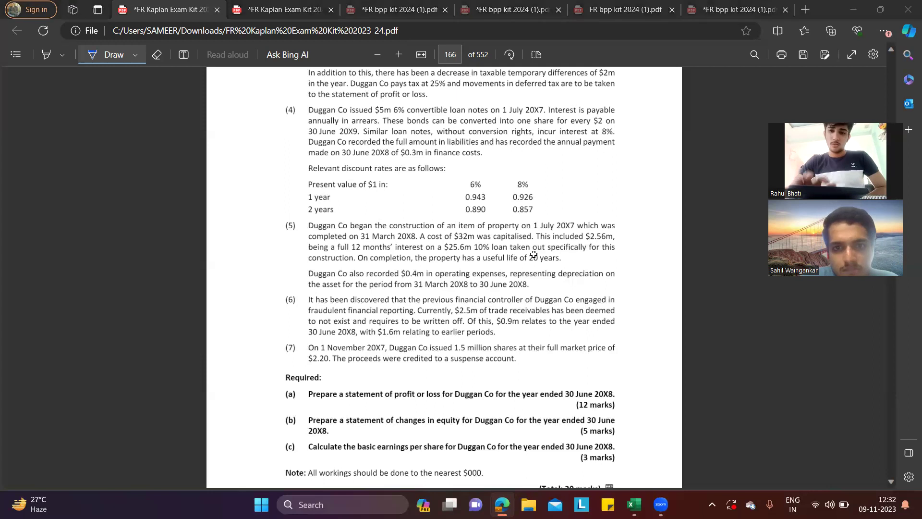
key(alt+Tab)
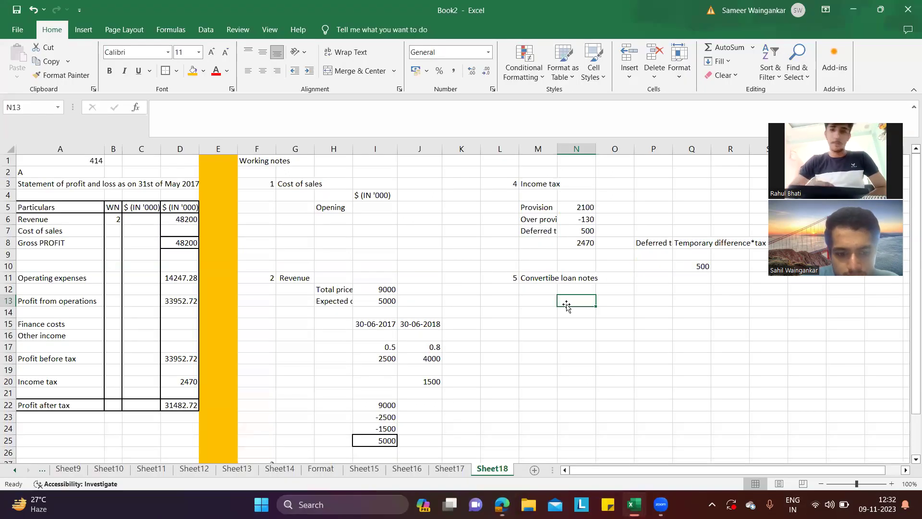
key(alt+Tab)
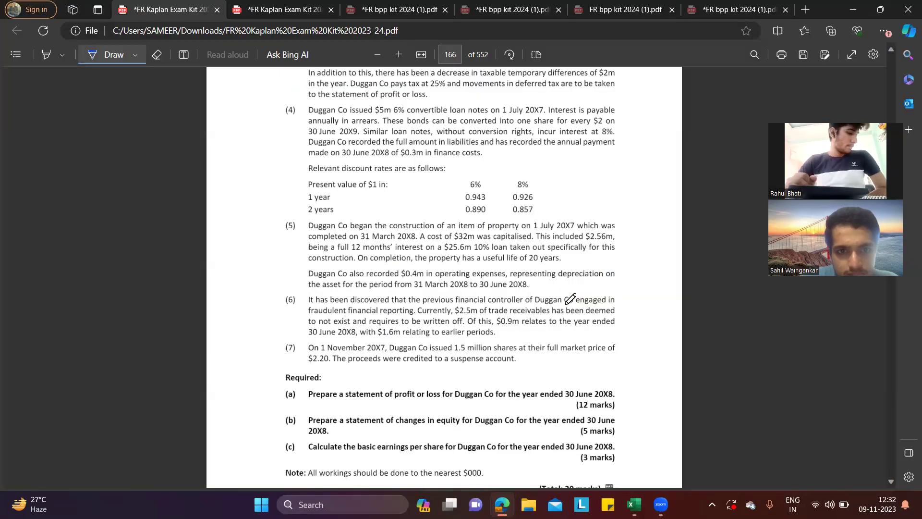
key(alt+Tab)
text(1)
key(Return)
text(2)
key(Tab)
Step: Enter the 8% discount factors from the PDF, .926 in P13 for year 1 and .857 in P14 for year 2
key(Up)
key(Up)
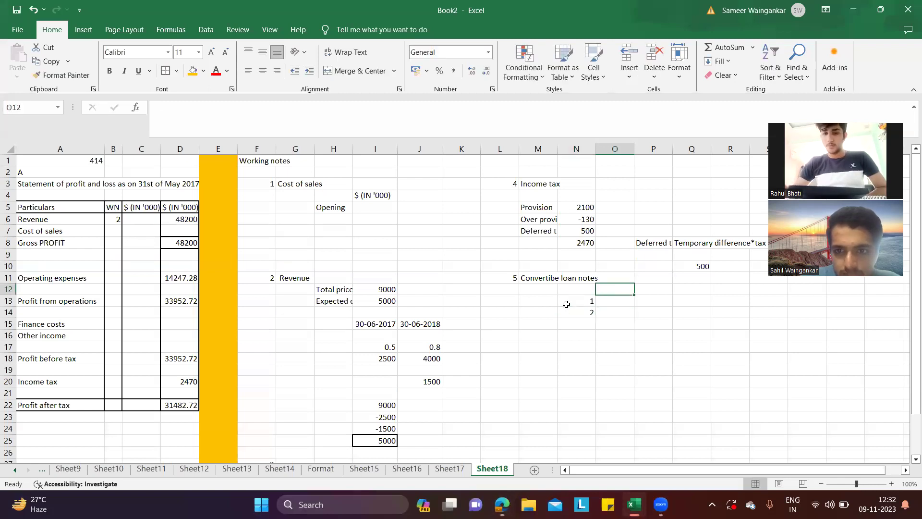
key(Right)
key(alt+Tab)
key(alt+Tab)
key(Down)
text(.926)
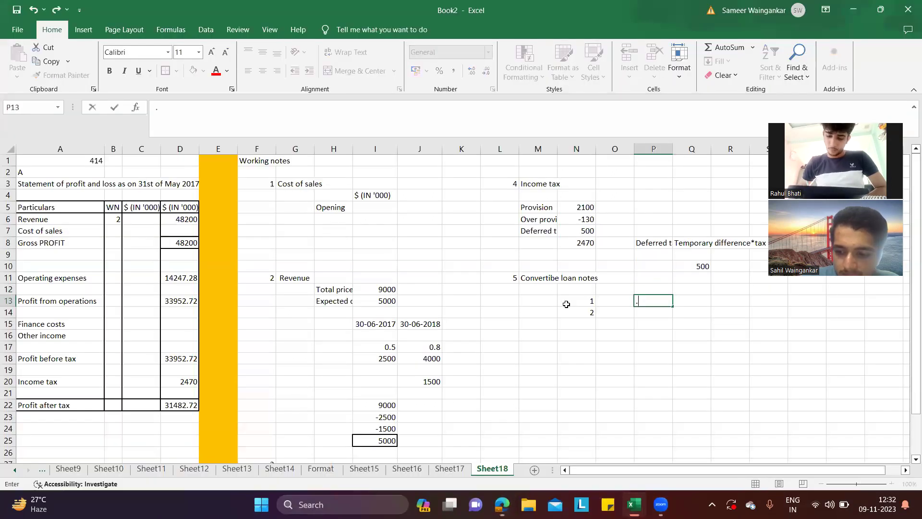
key(alt+Tab)
key(alt+Tab)
key(Down)
text(.857)
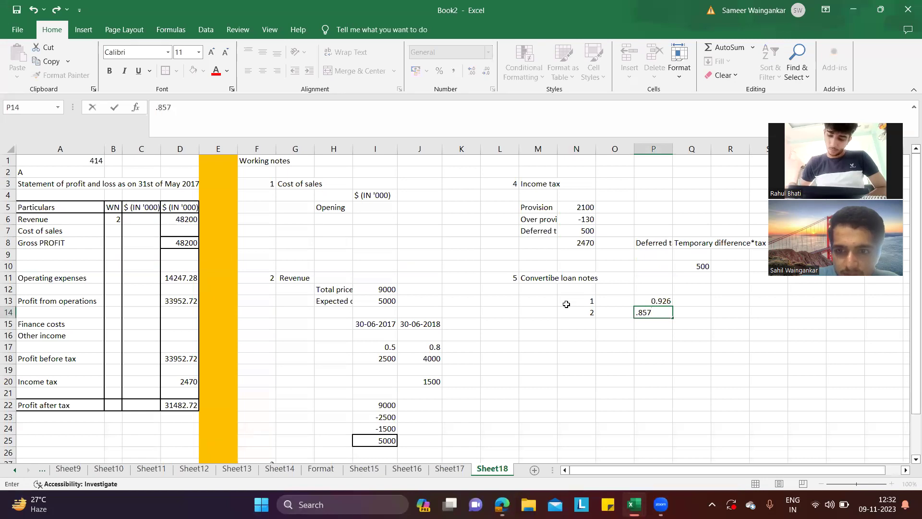
Step: Consult note (4) in the PDF and enter the loan note cash flows, 300 in O13 and 5300 in O14
key(Down)
key(Left)
key(Up)
key(Up)
key(alt+Tab)
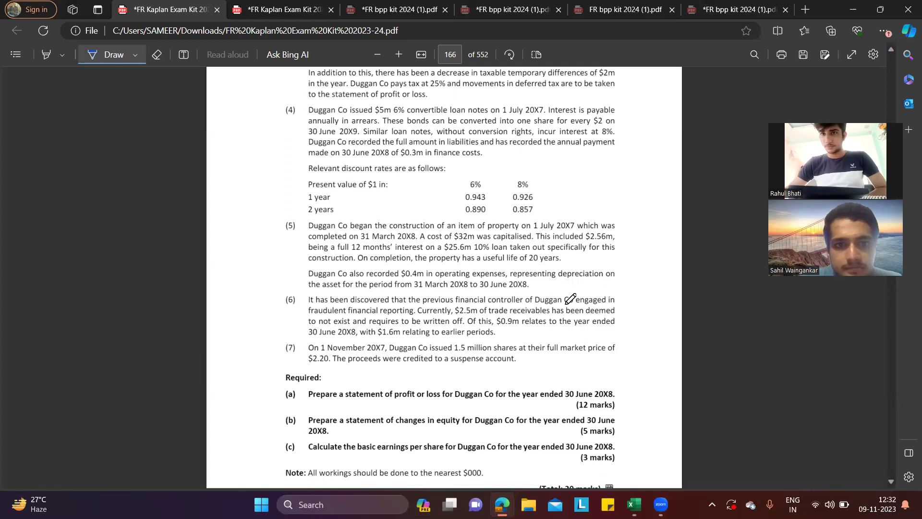
scroll(539, 309, down, 3)
scroll(539, 309, up, 2)
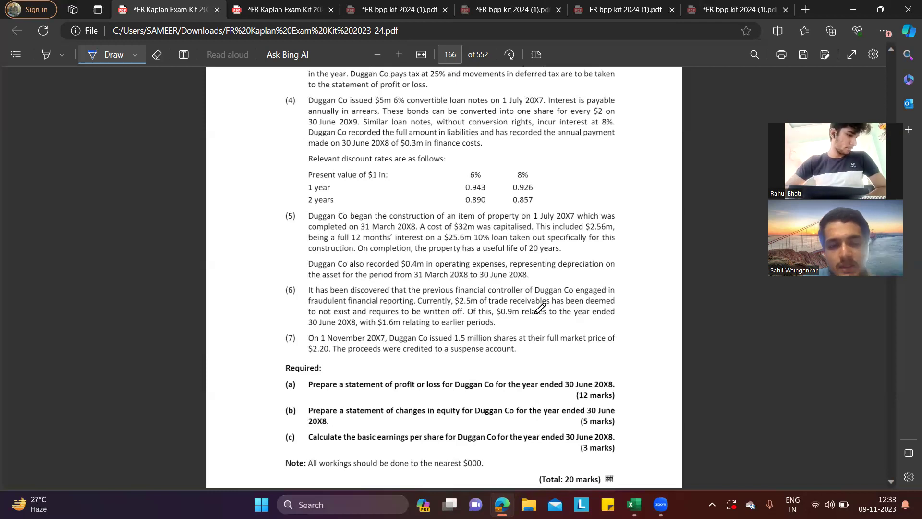
key(alt+Tab)
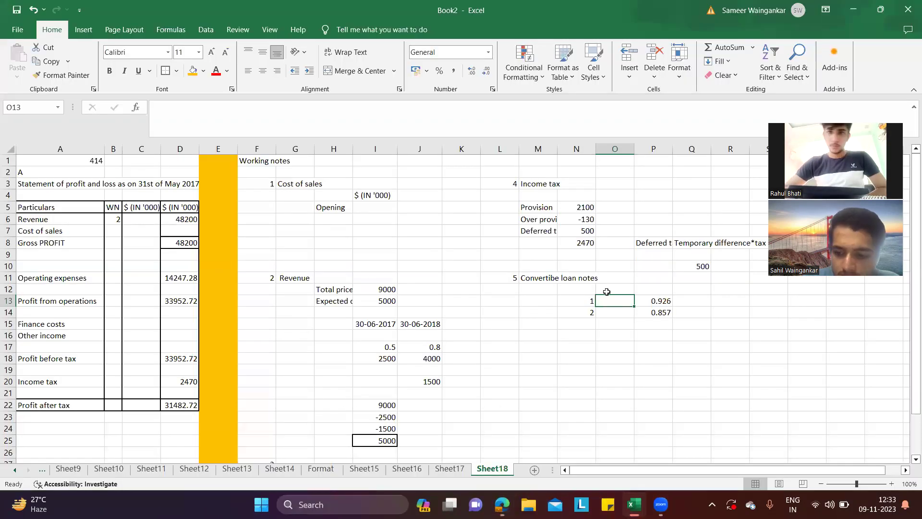
text(300)
key(Return)
text(5300)
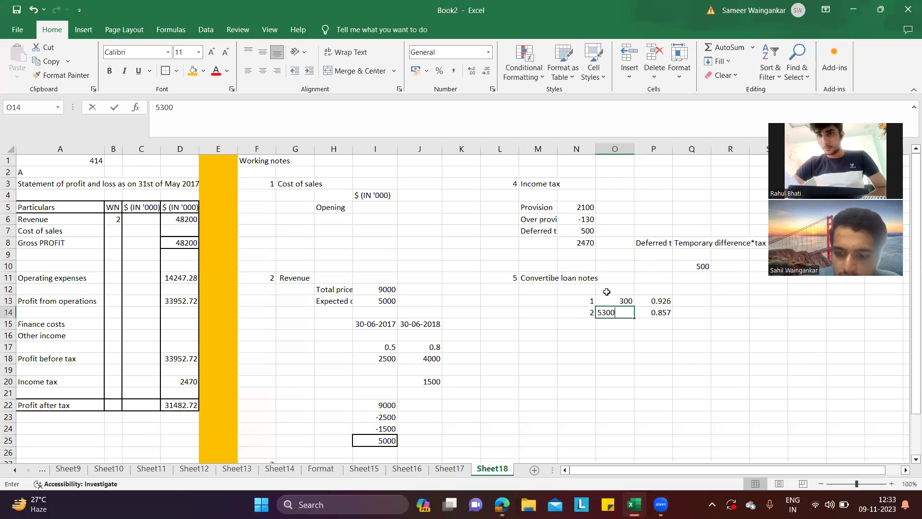
Step: Calculate the present value in Q13 with =O13*P13 and copy the formula down to Q14
key(Tab)
key(Up)
key(Right)
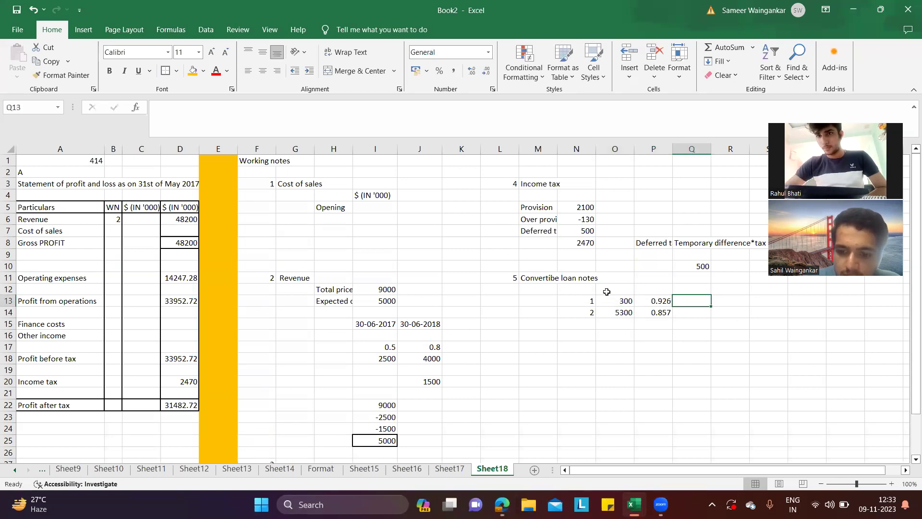
text(=)
key(Left)
key(Left)
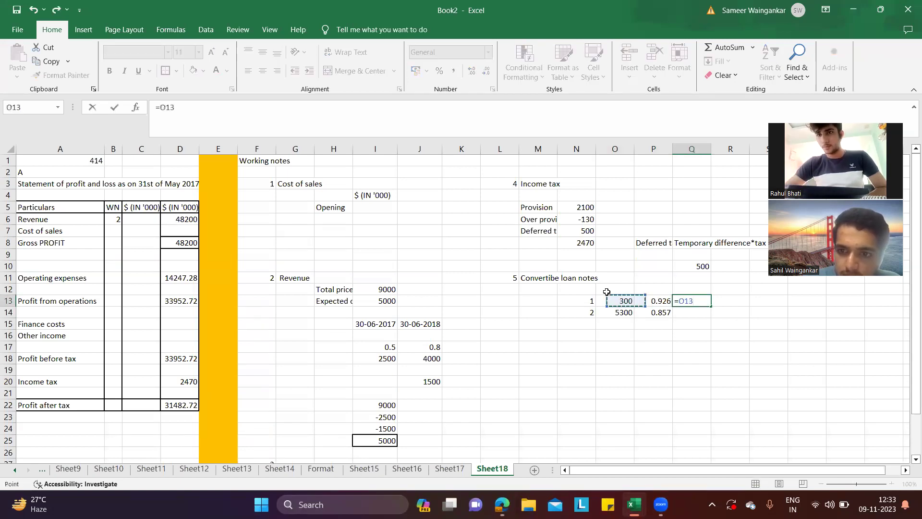
text(*)
key(Left)
key(Return)
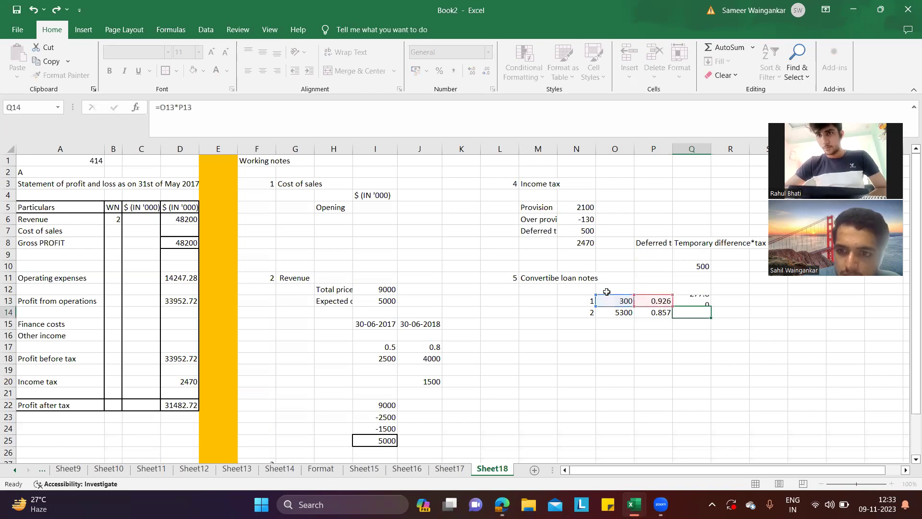
click(691, 301)
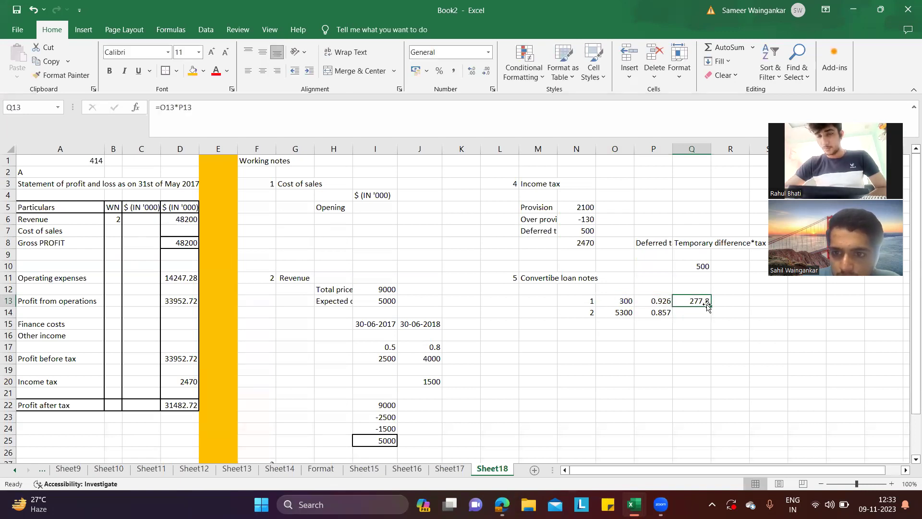
drag(711, 306, 713, 318)
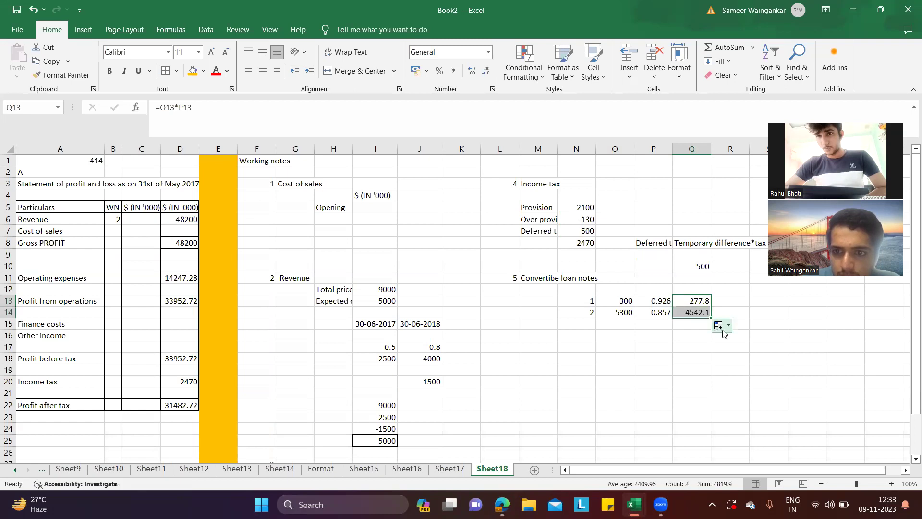
Step: Check the issue amount in note (4), enter 5000 in Q16, and insert two blank rows of cells above it at P15:R15
click(718, 348)
key(alt+Tab)
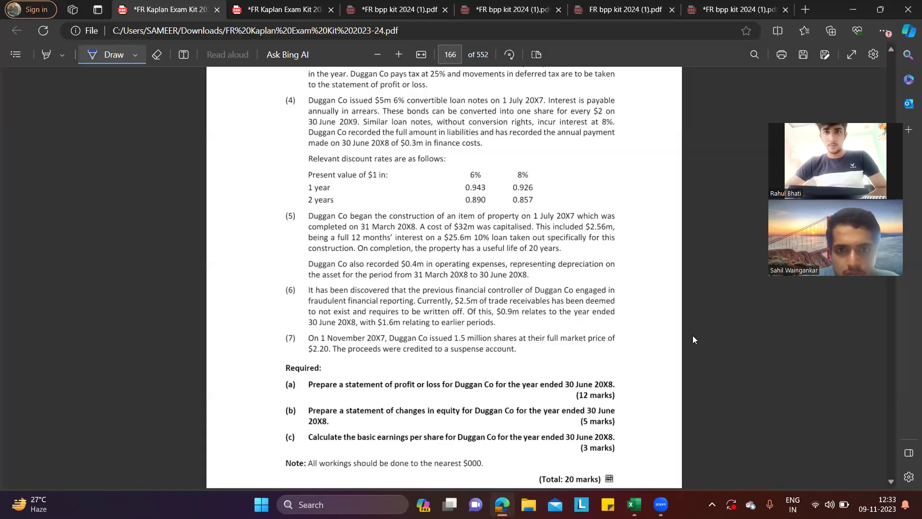
key(alt+Tab)
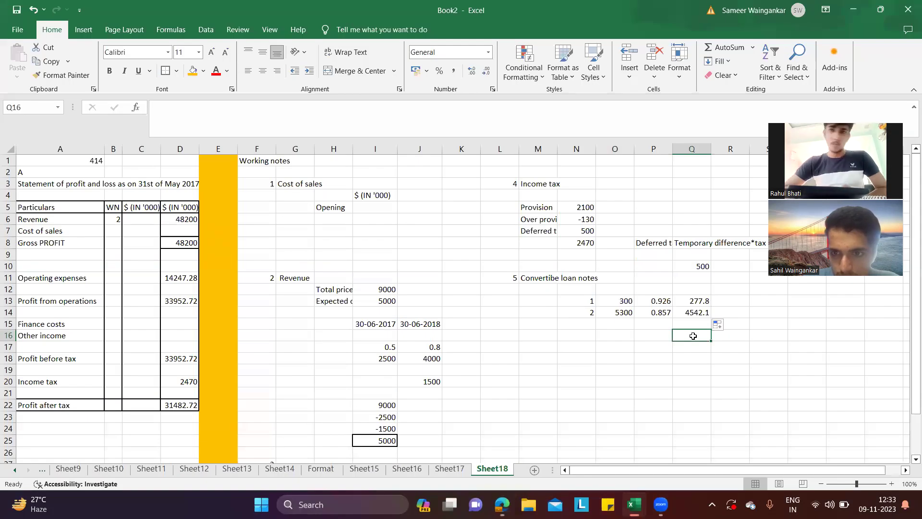
text(5000)
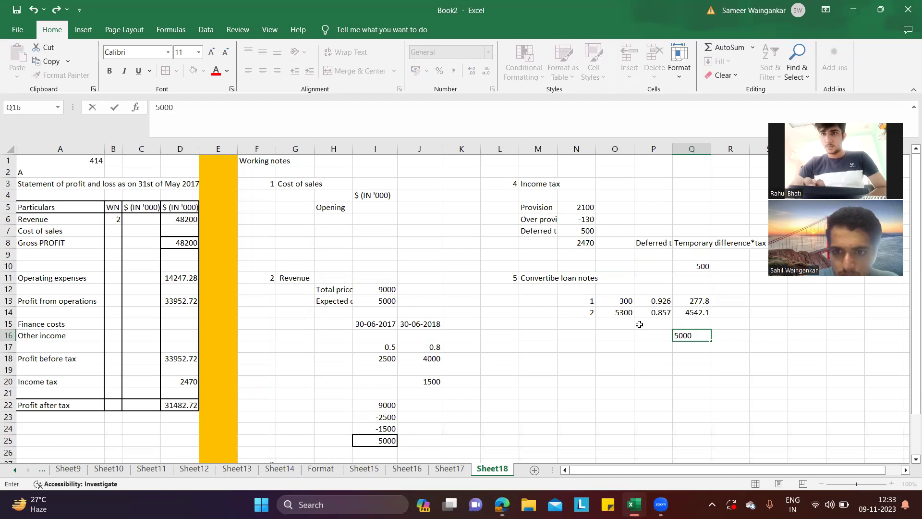
drag(641, 324, 734, 325)
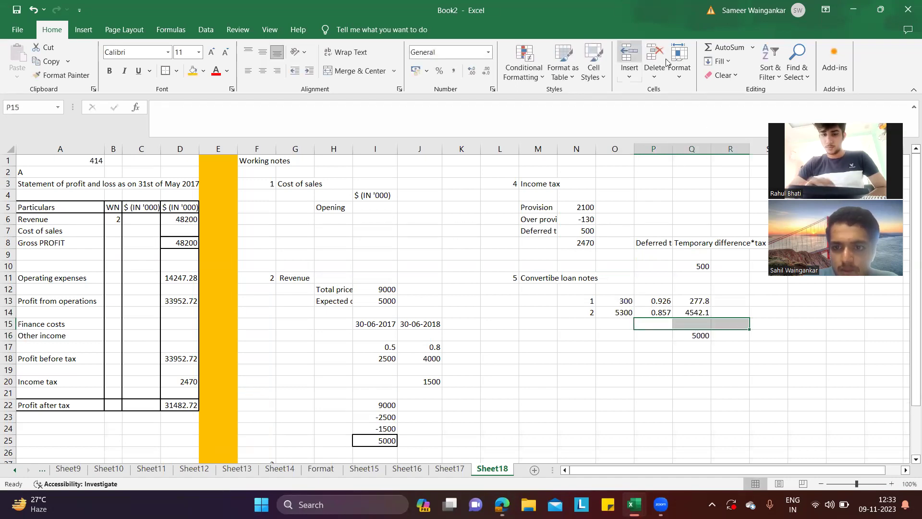
key(ctrl+shift+plus)
key(ctrl+shift+plus)
Step: Label the loan note split with DEBT in P16, EQUITY in P17 and Total in P18
click(657, 355)
text(Tota)
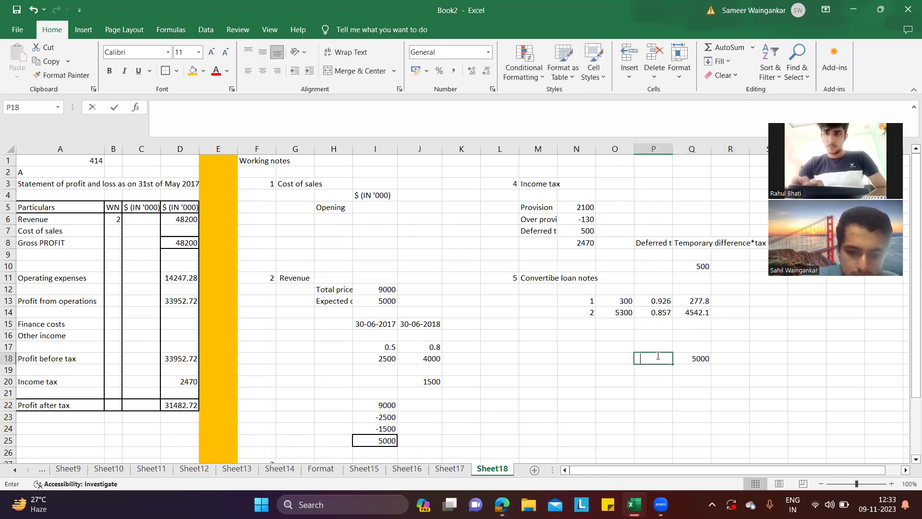
text(l)
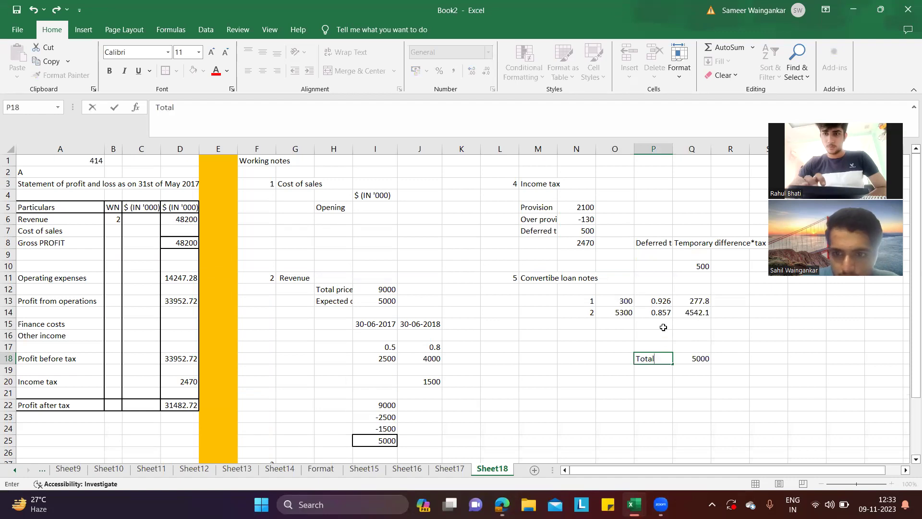
click(659, 334)
text(DEBT)
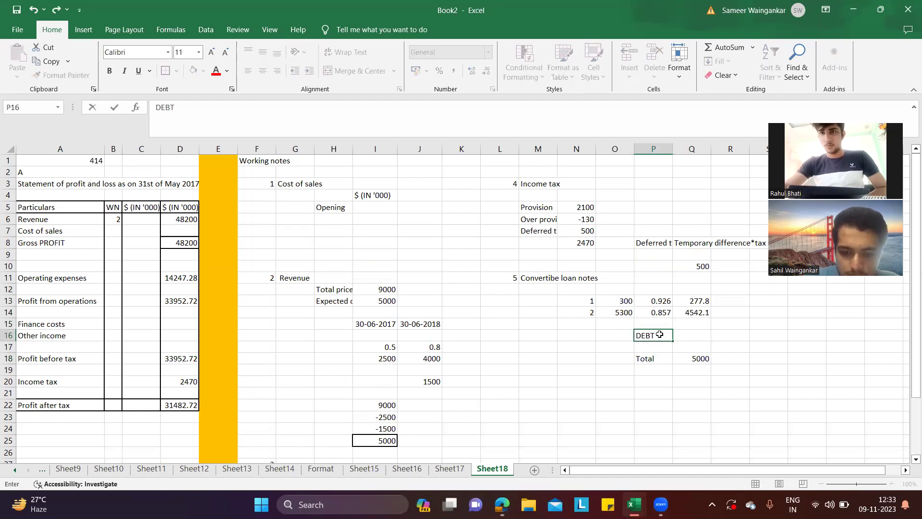
key(Return)
text(EQI)
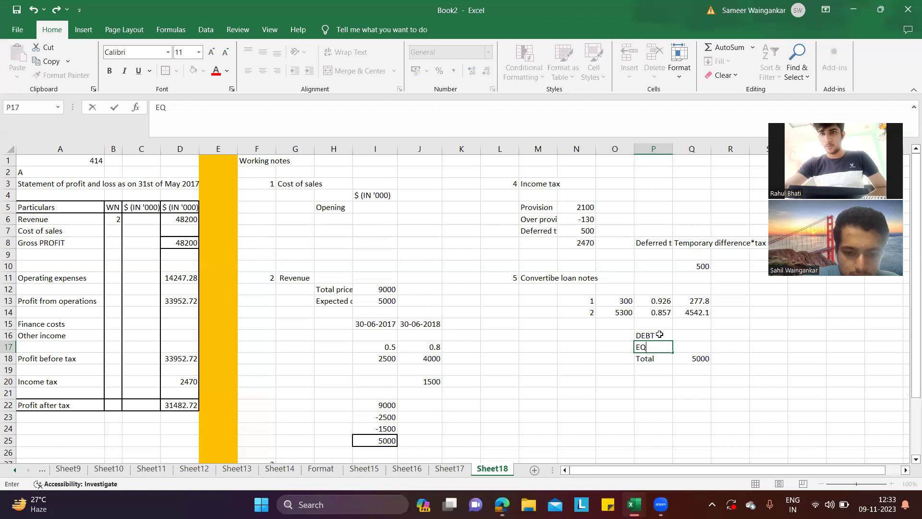
text(TY)
Step: Calculate the debt component in Q16 by summing the present values in Q13:Q14
click(687, 336)
text(=)
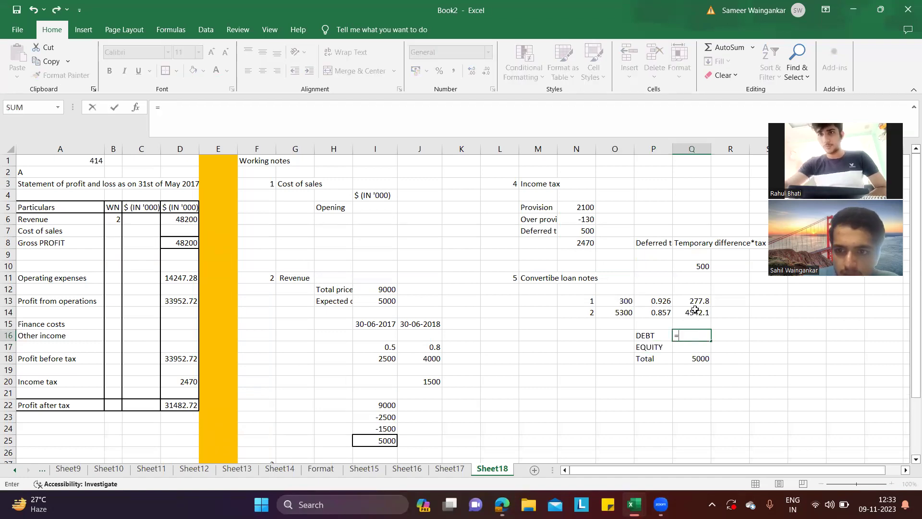
text(SUM()
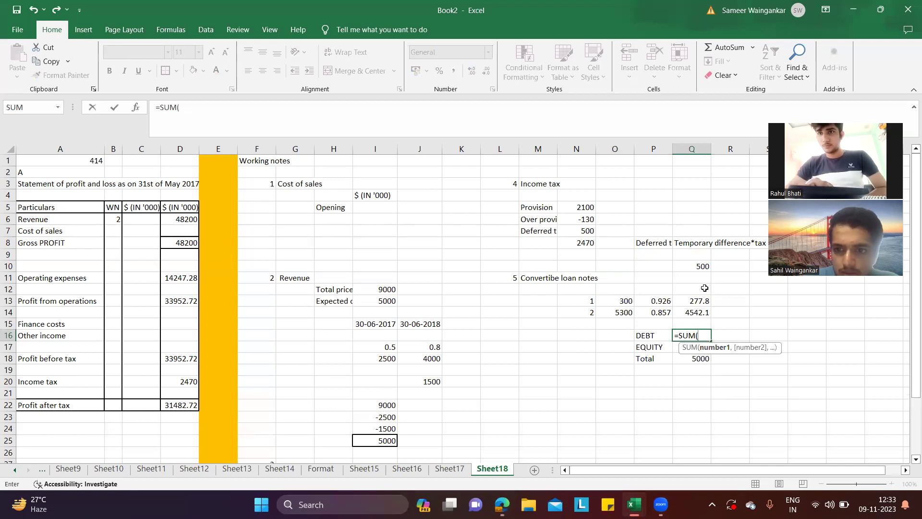
drag(701, 300, 701, 313)
key(Return)
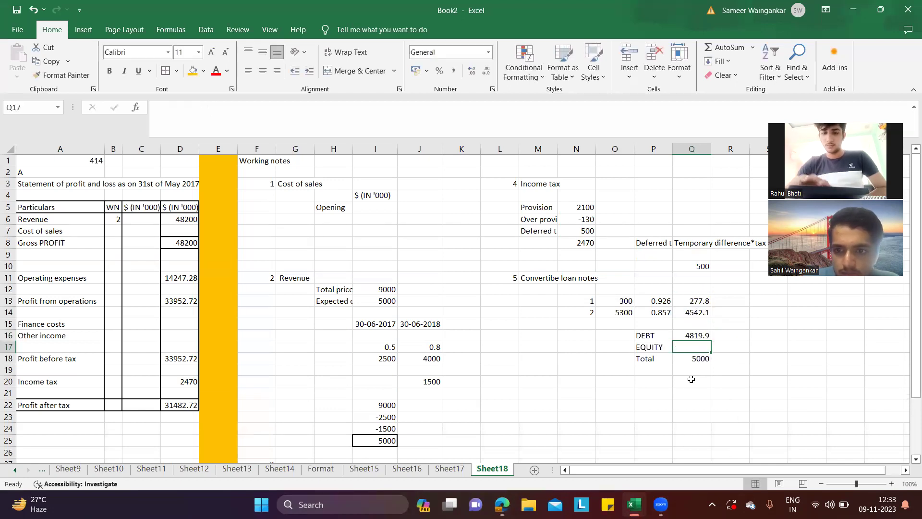
Step: Enter the loan note schedule headings Present value in N21 and Effective interest in O21
click(579, 394)
text(Present value)
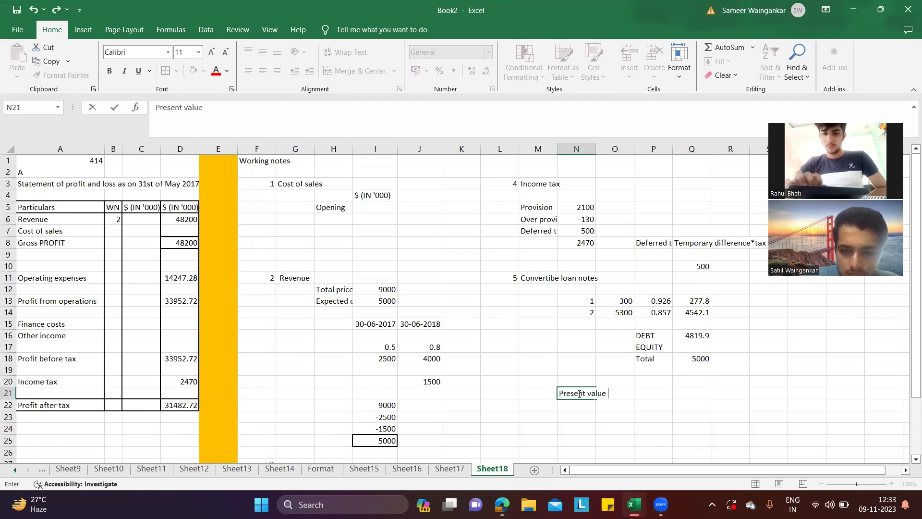
click(623, 415)
click(618, 395)
text(Imp)
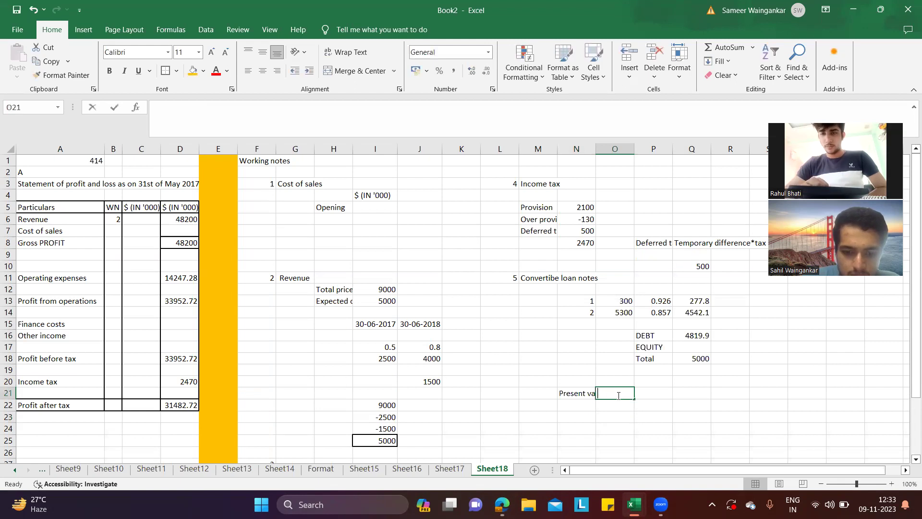
key(BackSpace)
key(BackSpace)
key(BackSpace)
text(E)
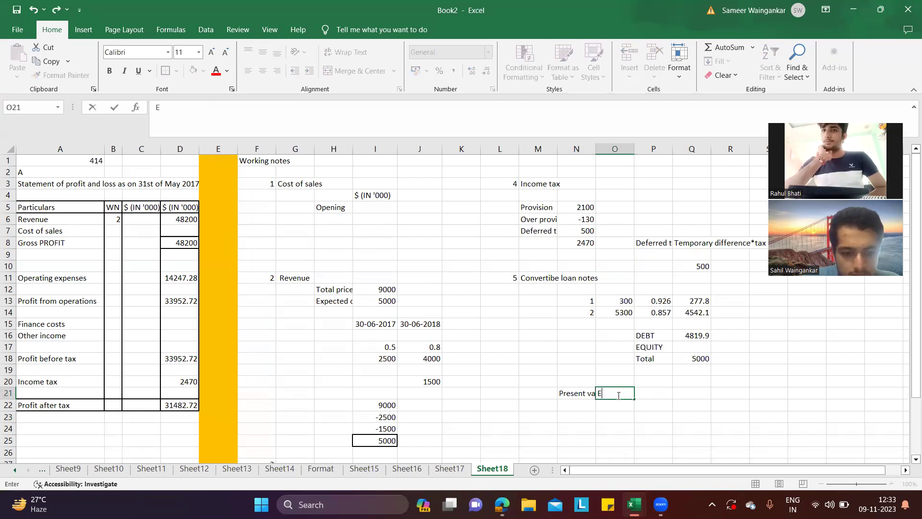
text(ffective interest)
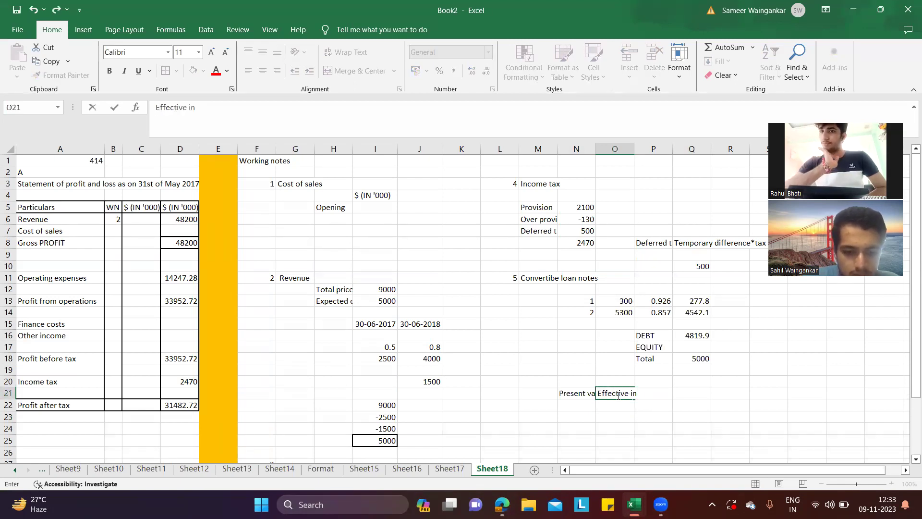
click(702, 413)
click(655, 389)
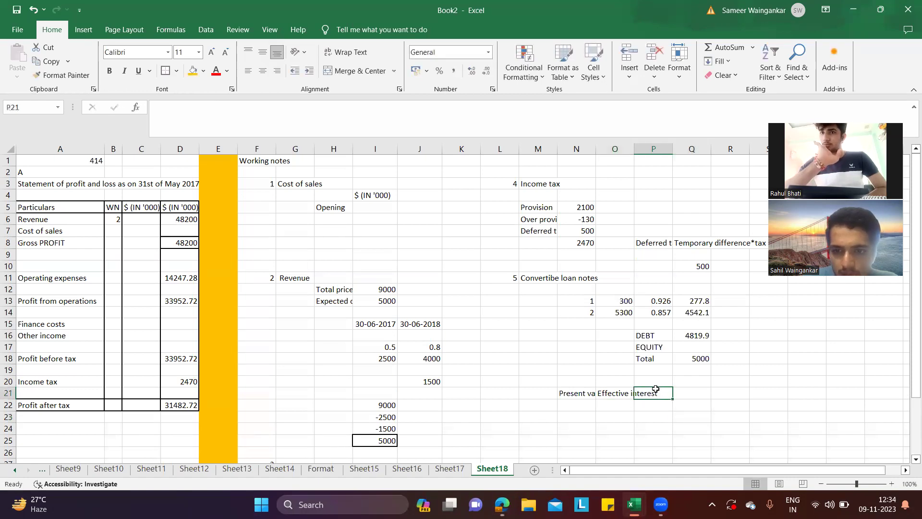
Step: Calculate the equity component in Q17 as the total less the debt, =Q18-Q16
click(698, 348)
text(=)
key(Down)
text(-)
key(Up)
key(Return)
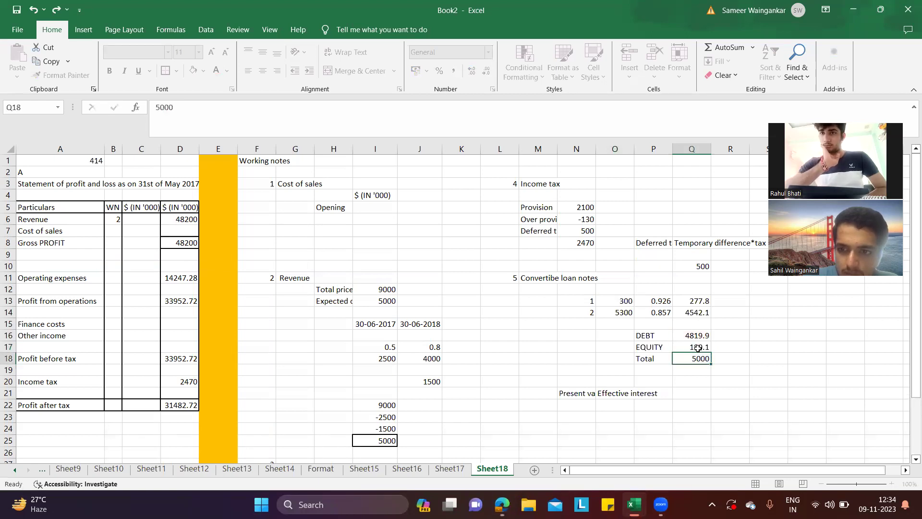
Step: Complete the loan note schedule headings with Paid in P21 and Amount in Q21
click(661, 390)
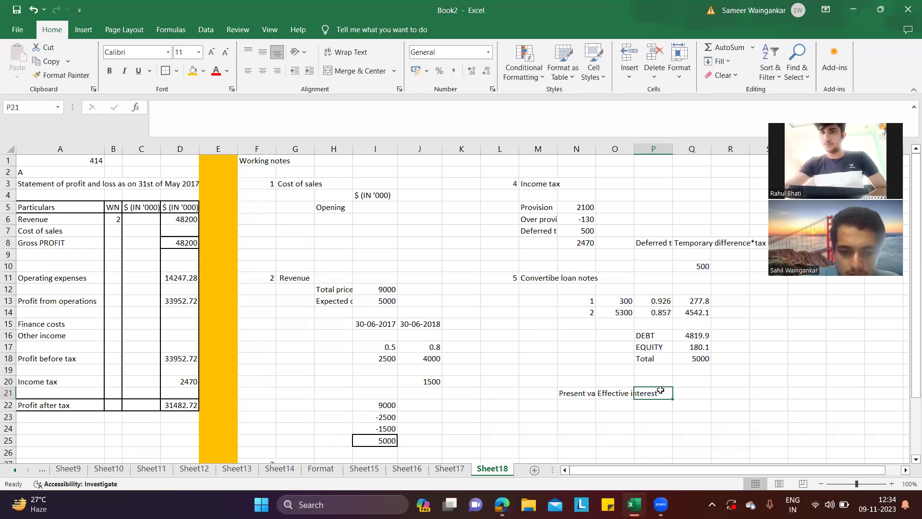
text(Paid)
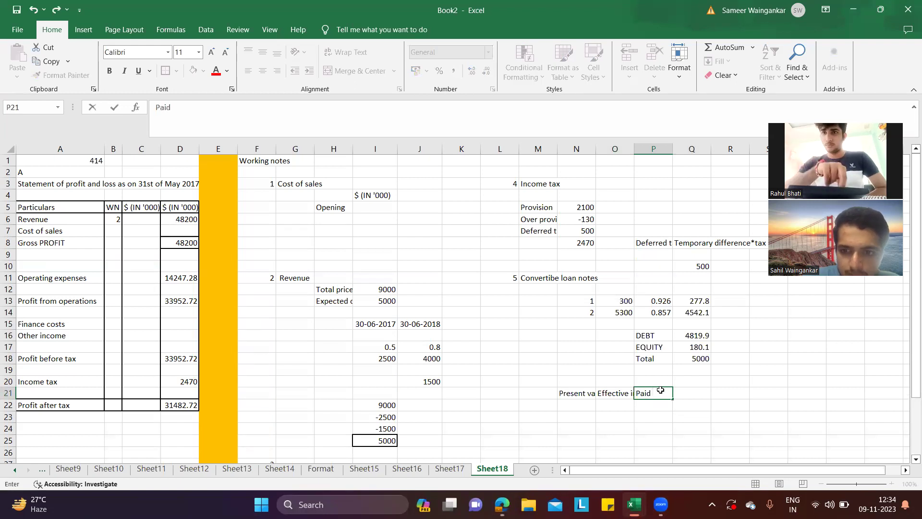
key(Tab)
text(Amoun)
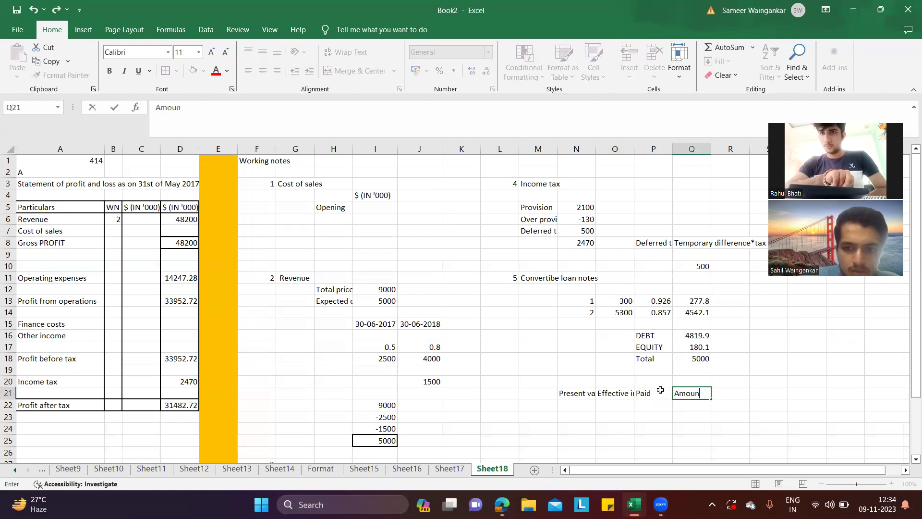
text(t)
Step: Link the present value in N22 to the debt in Q16 and calculate the 8% effective interest in O22 with =N22*0.08
click(561, 406)
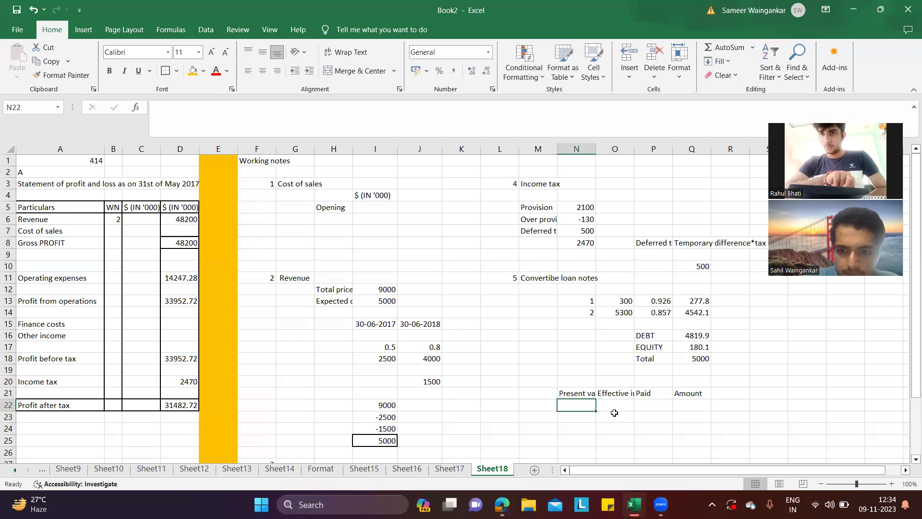
text(=)
click(688, 338)
key(Return)
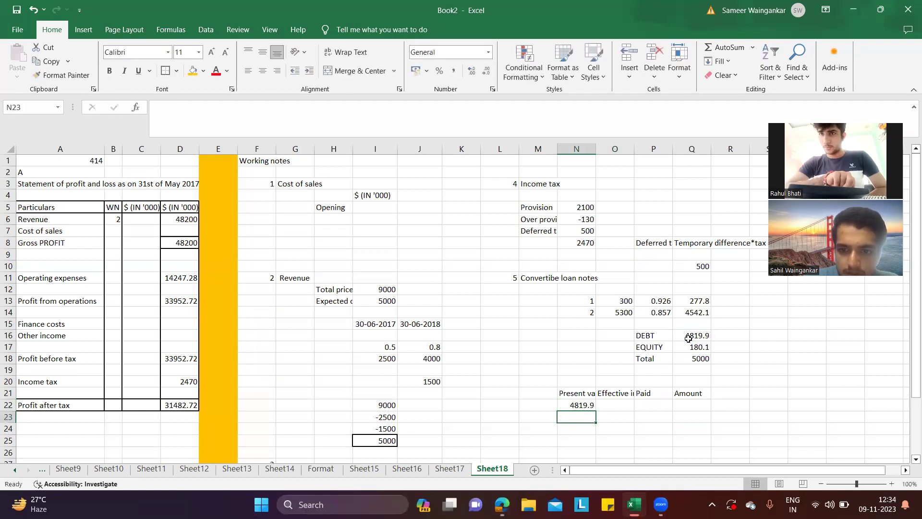
click(615, 403)
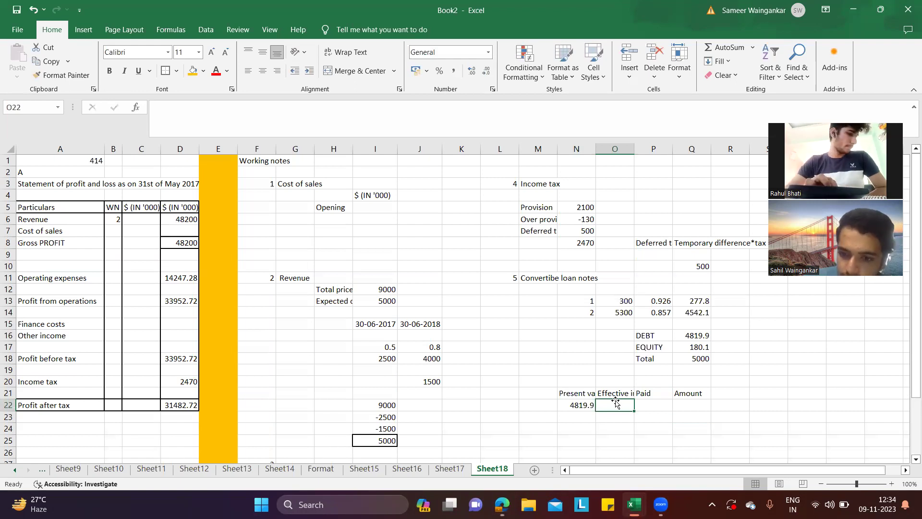
text(=)
click(583, 407)
text(*0.08)
key(Return)
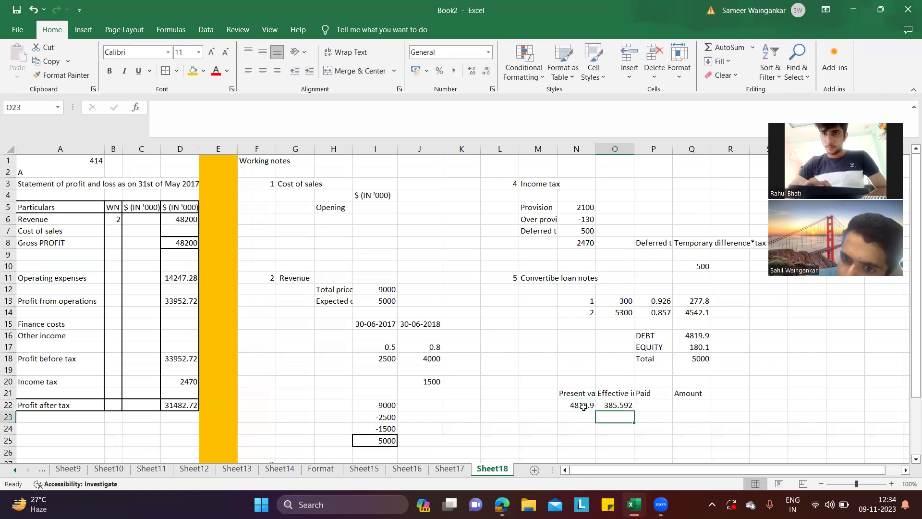
Step: Enter 300 as the interest paid in P22 and calculate the closing amount in Q22 with =N22-P22+O22
click(644, 406)
text(300)
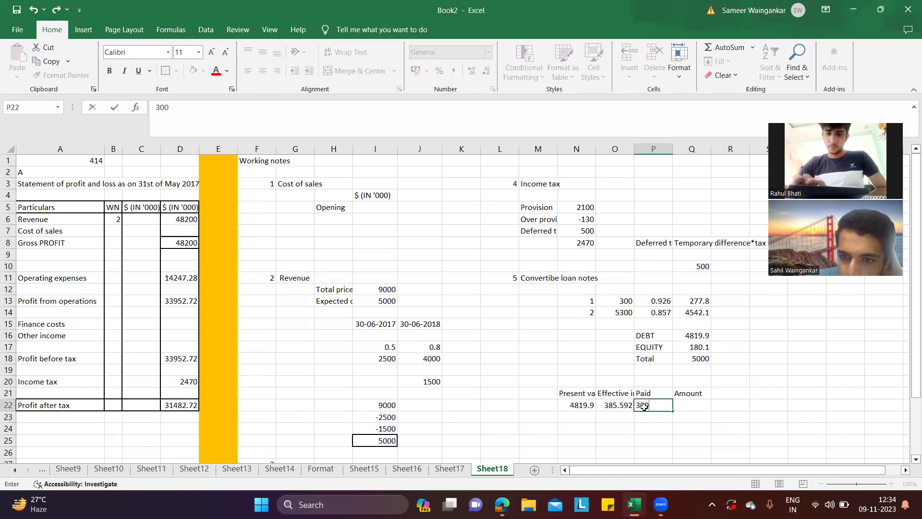
key(Tab)
text(=)
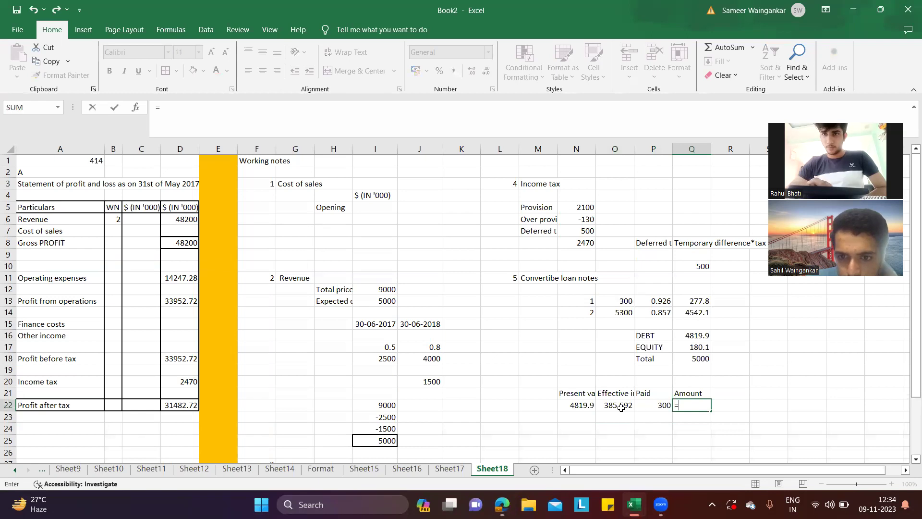
click(583, 406)
text(-)
key(Left)
text(+)
key(Left)
key(Left)
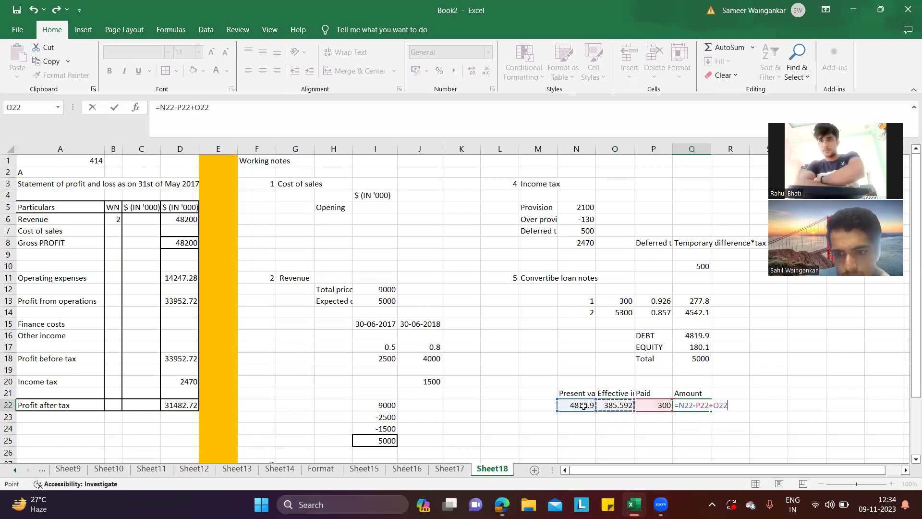
key(Return)
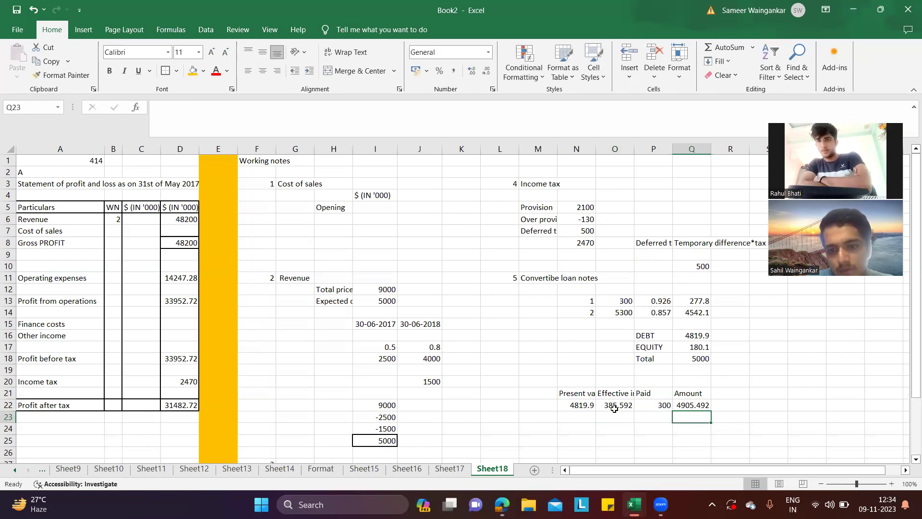
Step: Check the dates in note (4) of the PDF and enter 30-6-18 in M22 as the schedule row's date
click(549, 406)
key(alt+Tab)
scroll(505, 257, up, 2)
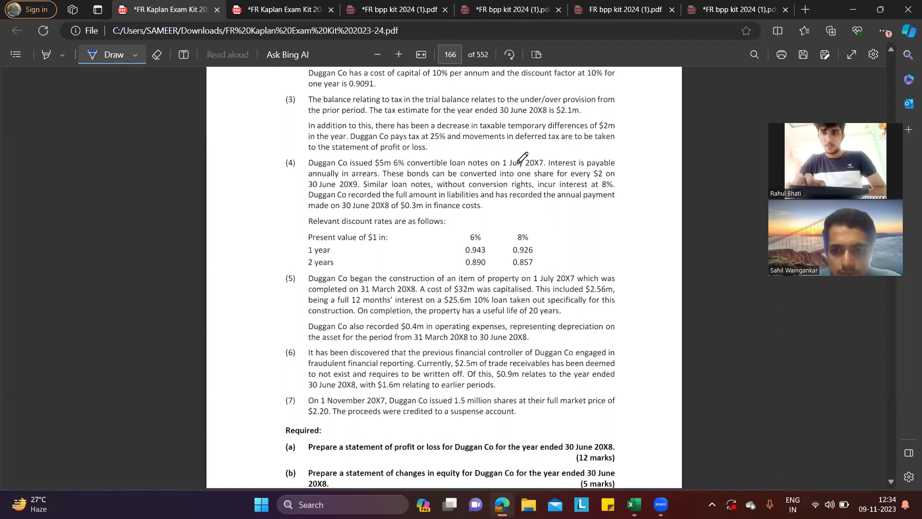
key(alt+Tab)
text(31)
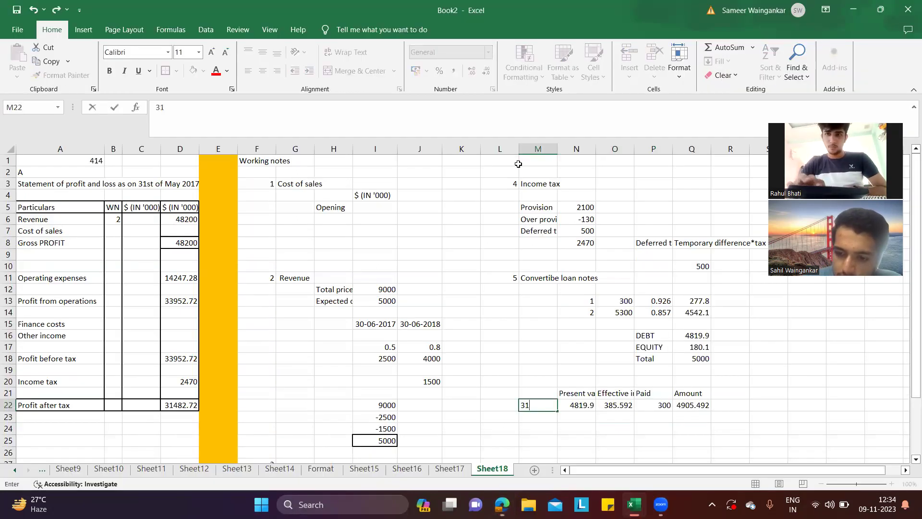
key(BackSpace)
text(0-6-18)
key(Return)
Step: Review the remaining notes in the PDF and number the next working note 6 in L24
key(alt+Tab)
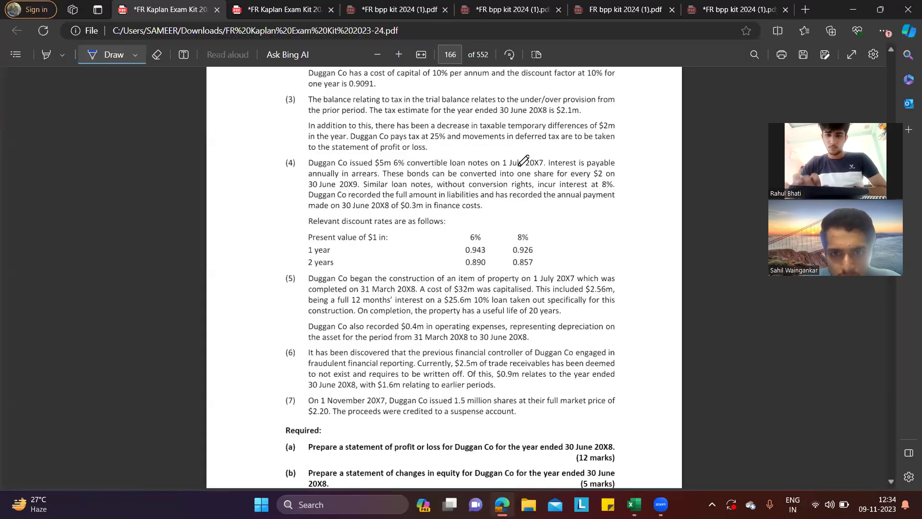
scroll(557, 283, down, 3)
scroll(557, 283, up, 3)
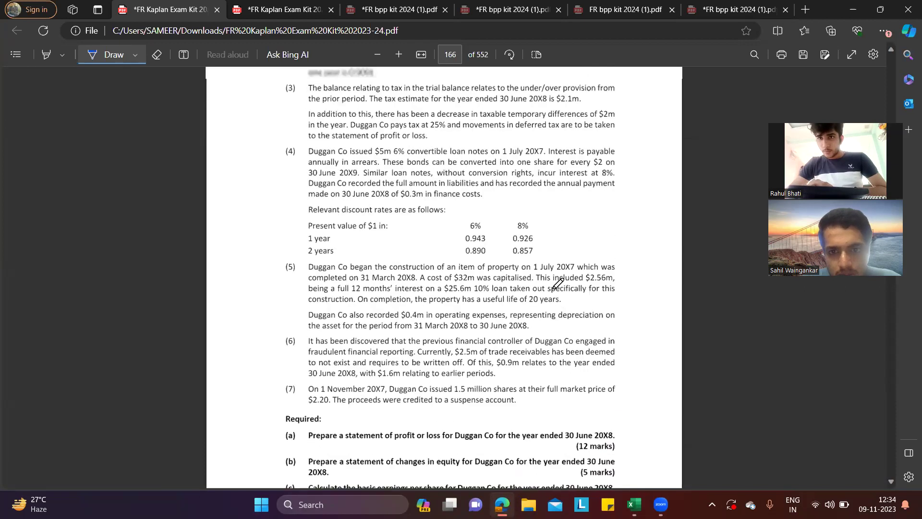
key(alt+Tab)
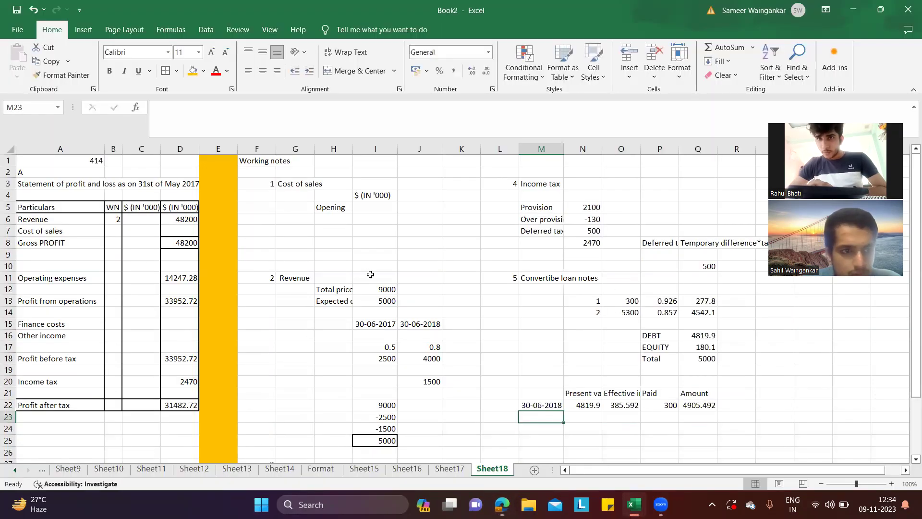
scroll(559, 334, down, 2)
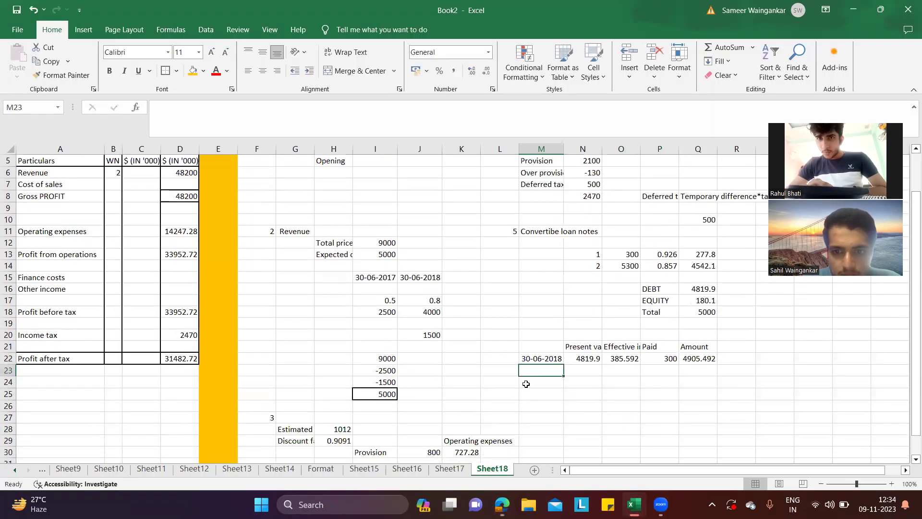
click(506, 385)
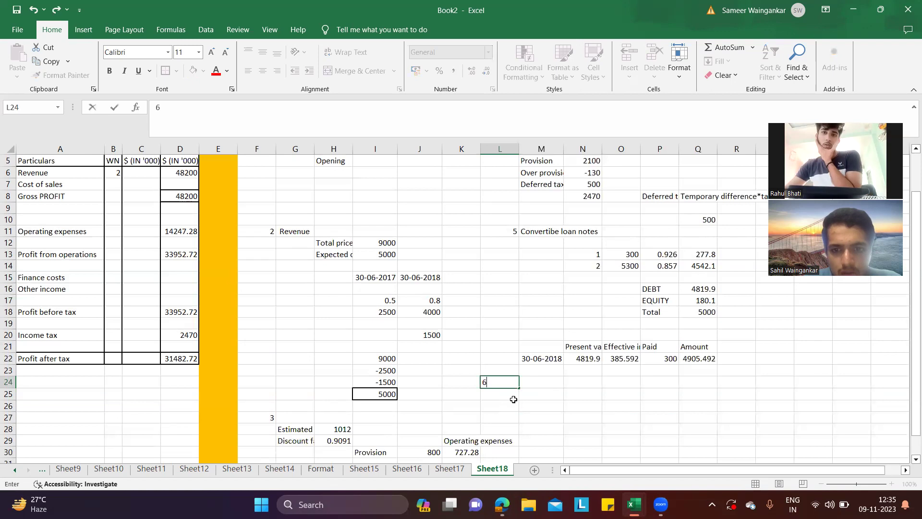
Step: Recheck the PDF notes against the loan note schedule and title working note 6 Finance cost in M24
key(alt+Tab)
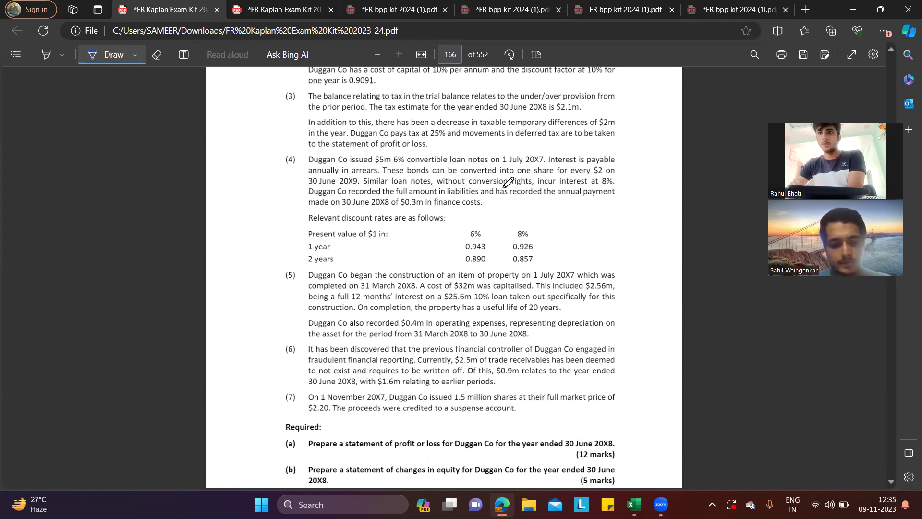
key(alt+Tab)
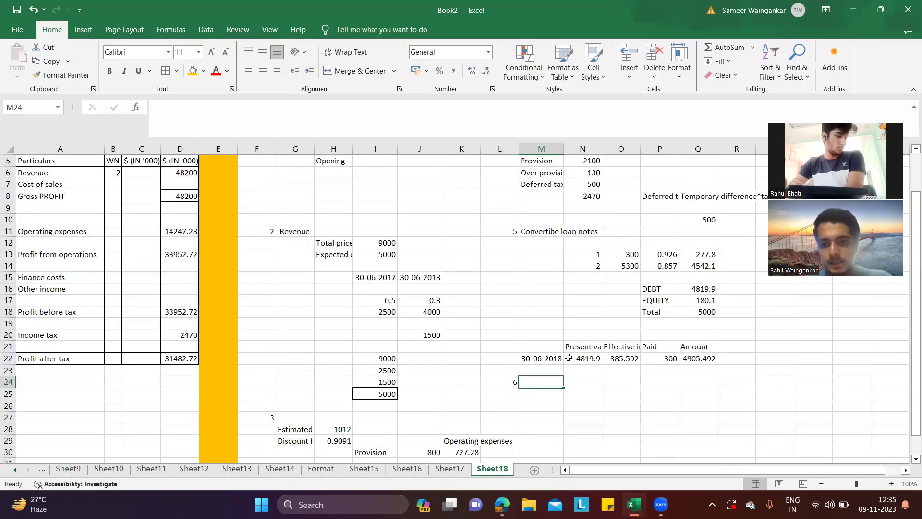
drag(570, 366, 711, 368)
click(771, 335)
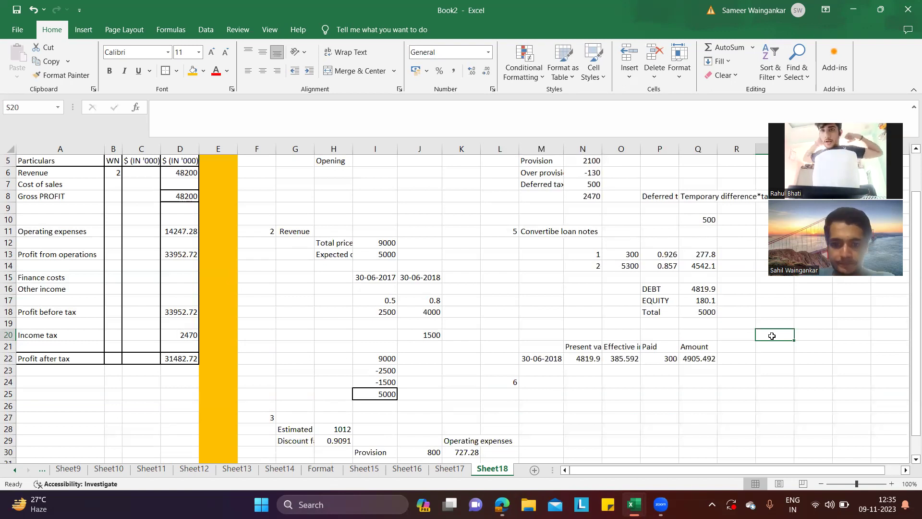
click(554, 385)
text(Finance cost)
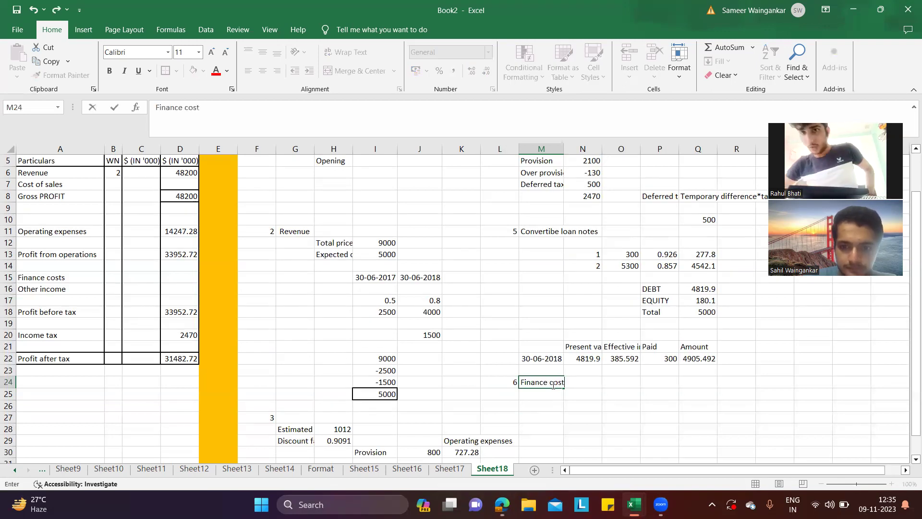
Step: Add the effective interest line under Finance cost, linking N26 to the label with =O21 and O26 to the amount with =O22
click(575, 407)
text(=)
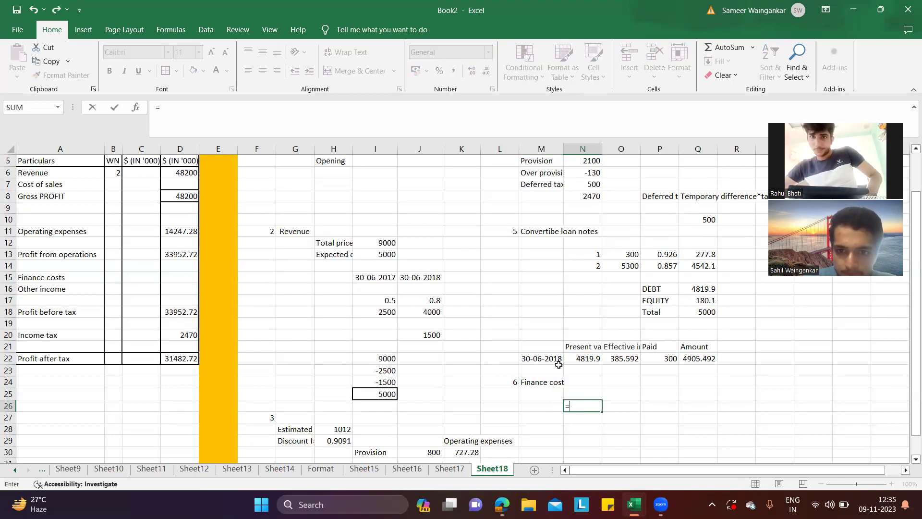
click(614, 344)
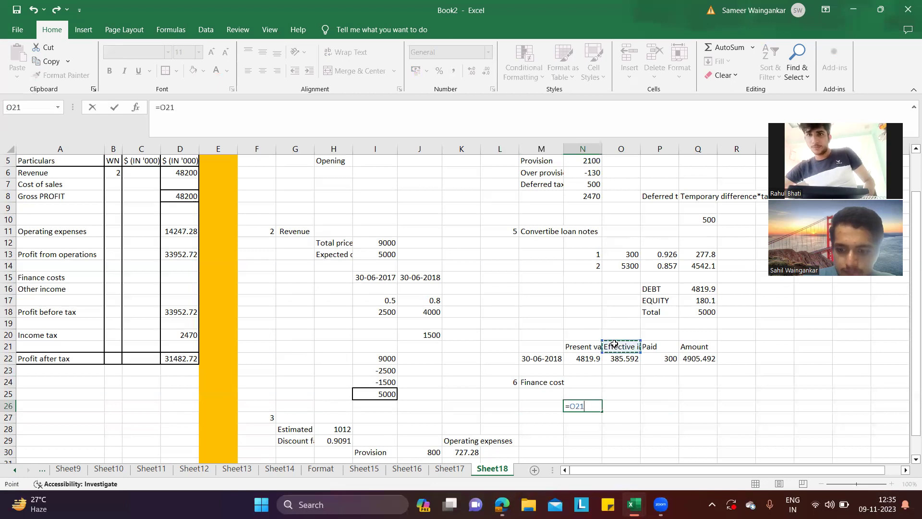
key(Return)
key(Right)
key(Up)
text(=)
click(620, 359)
key(Return)
scroll(505, 402, down, 2)
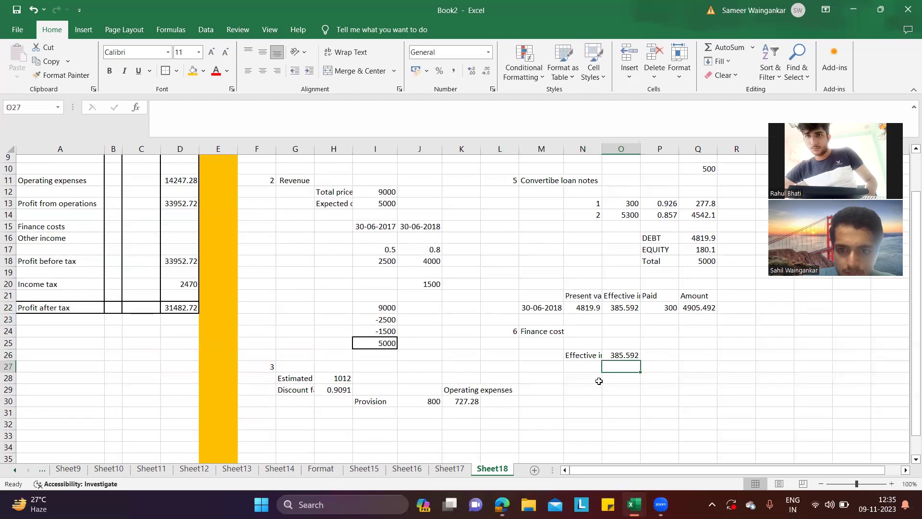
Step: Number the next working note 7 in L29, check the remaining PDF notes, and start its title in M29 with D
click(514, 400)
click(511, 393)
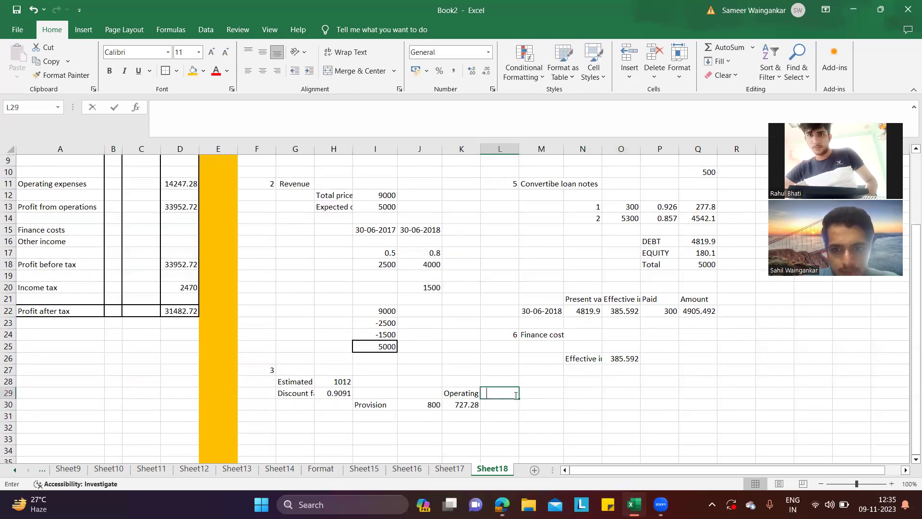
text(7)
key(Tab)
key(alt+Tab)
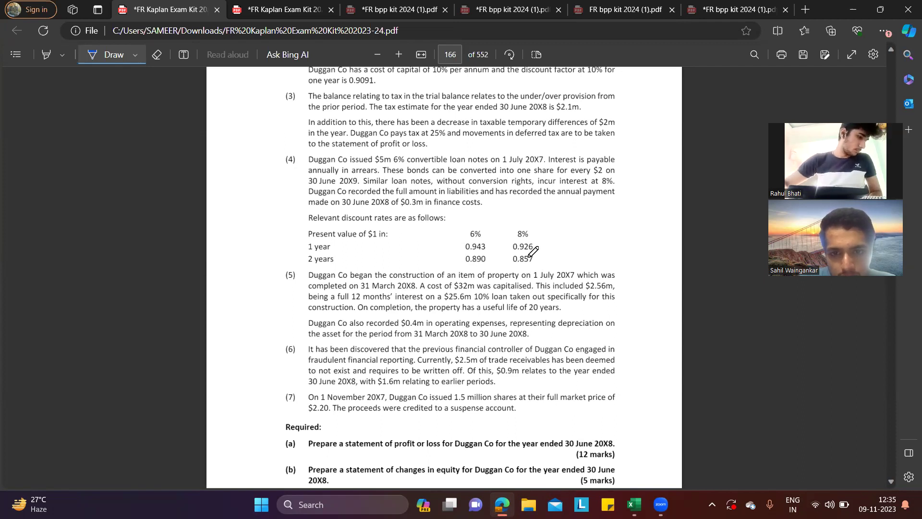
key(alt+Tab)
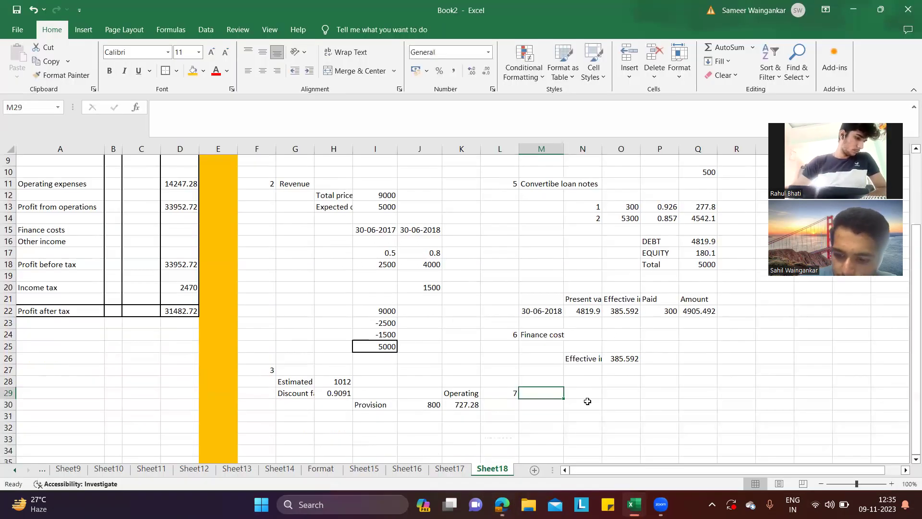
text(D)
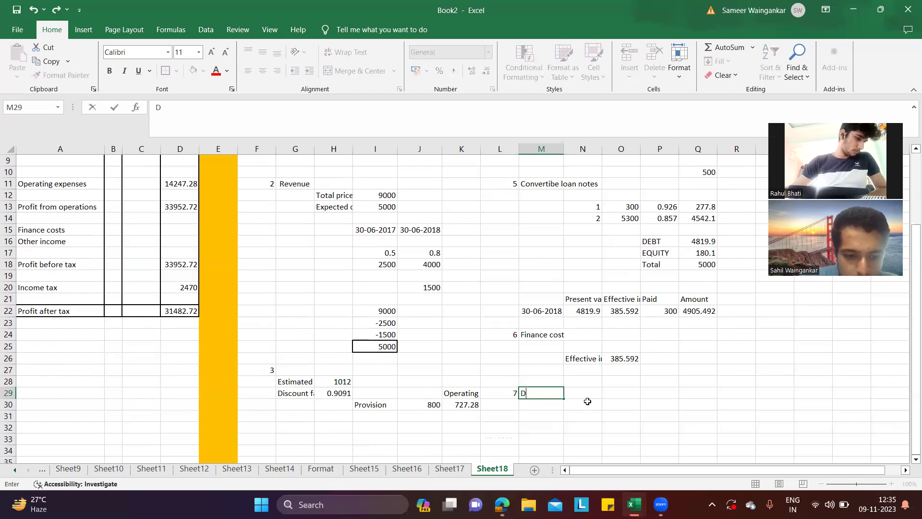
Step: Title working 7 "Dev and research cost" in M29 and enter the construction start date 01-07-2017 in N31
text(ev and res)
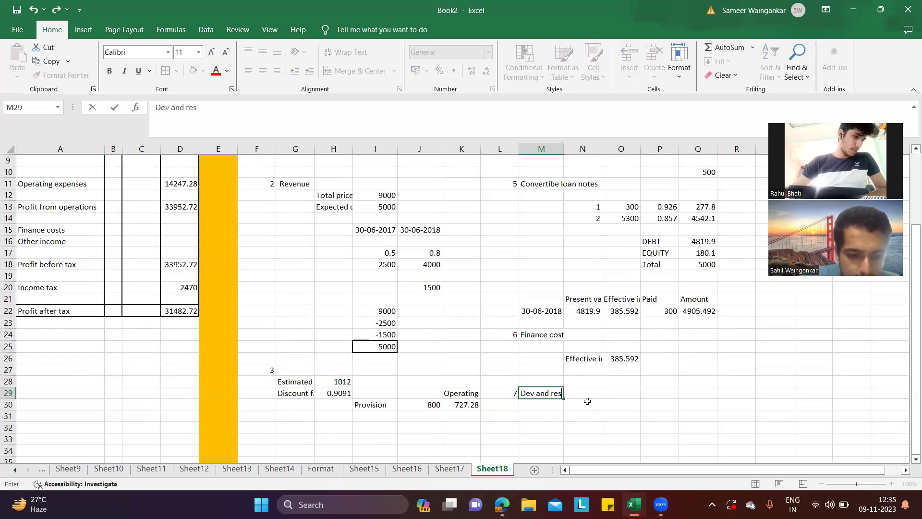
text(earch cost)
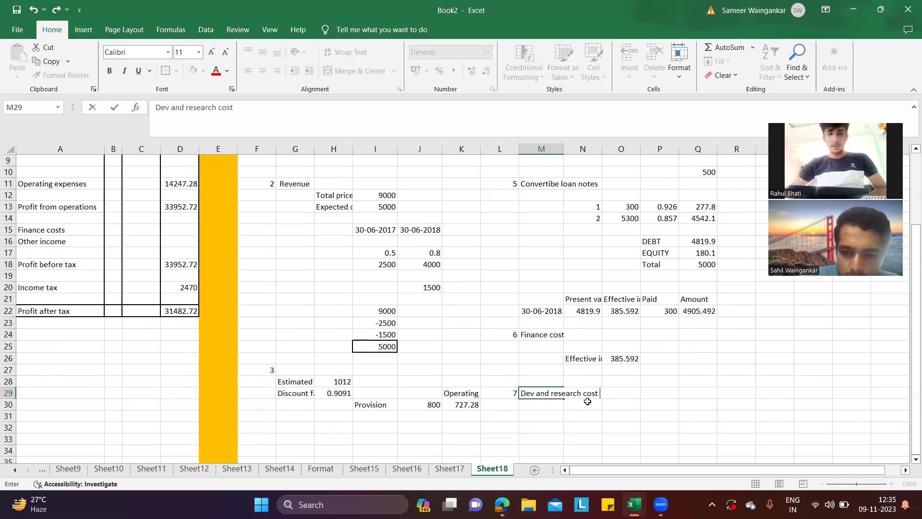
click(588, 413)
text(-7)
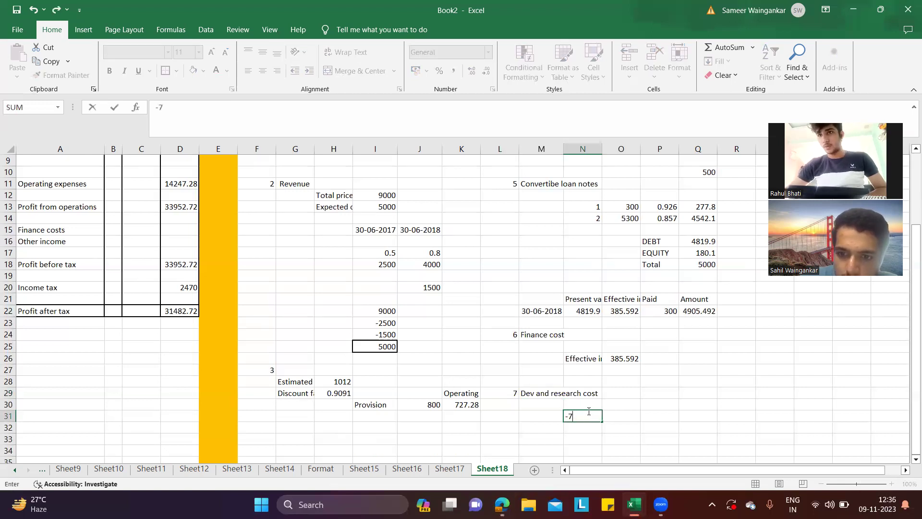
key(Escape)
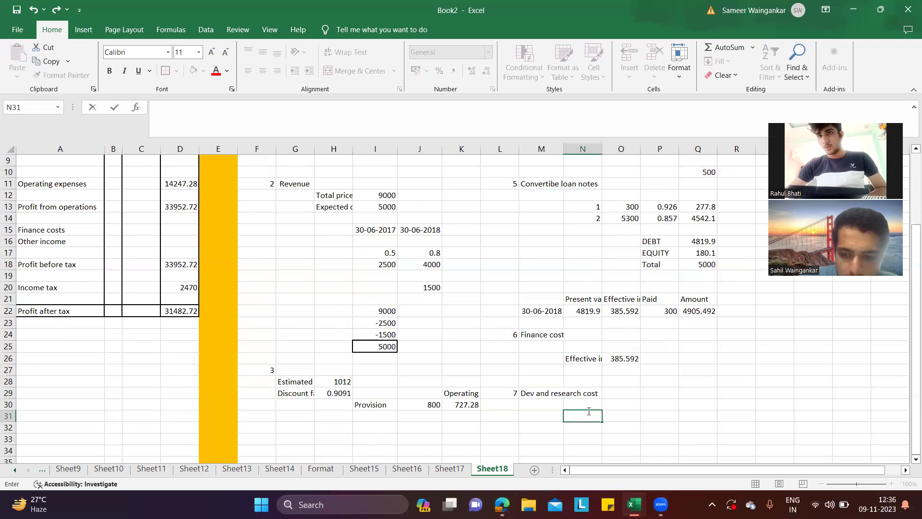
text(1-7-)
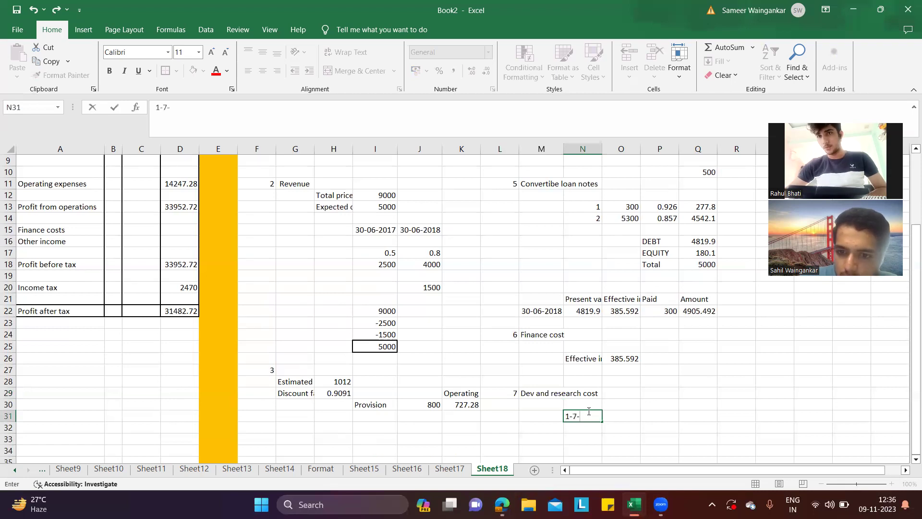
key(alt+Tab)
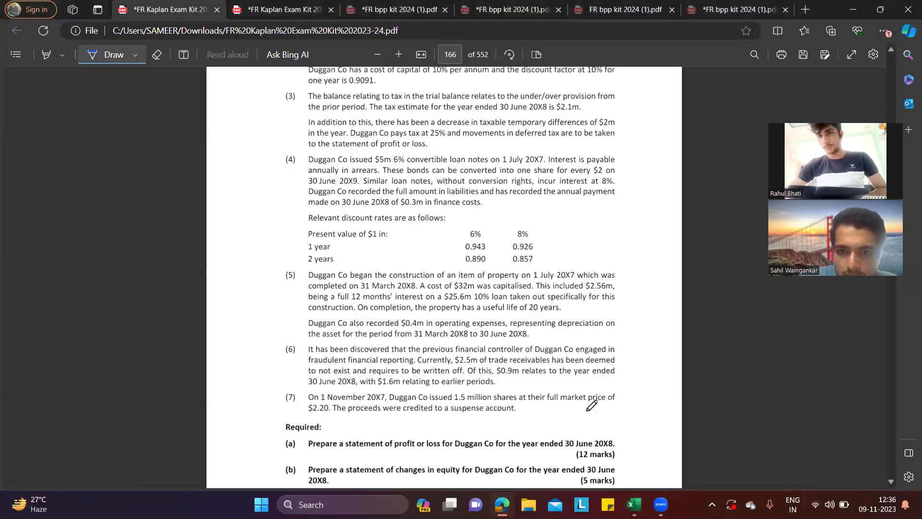
key(alt+Tab)
text(17)
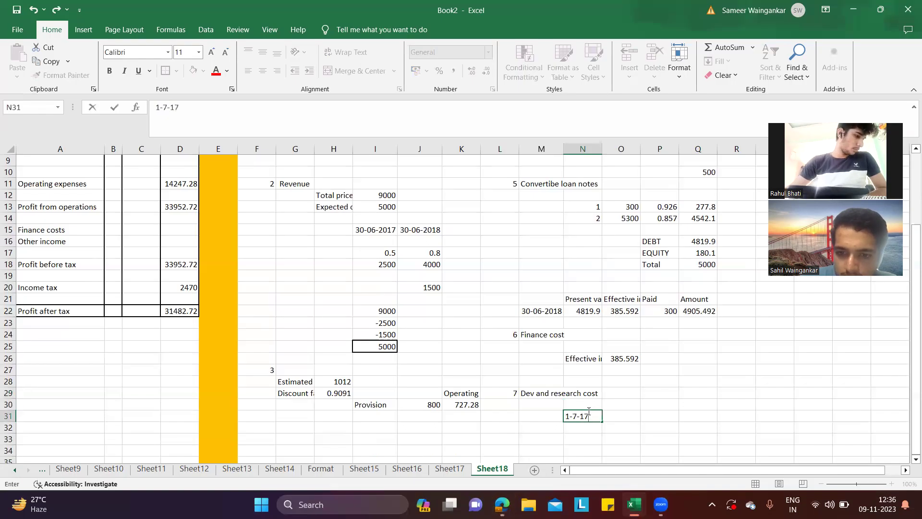
key(Return)
key(Right)
key(Up)
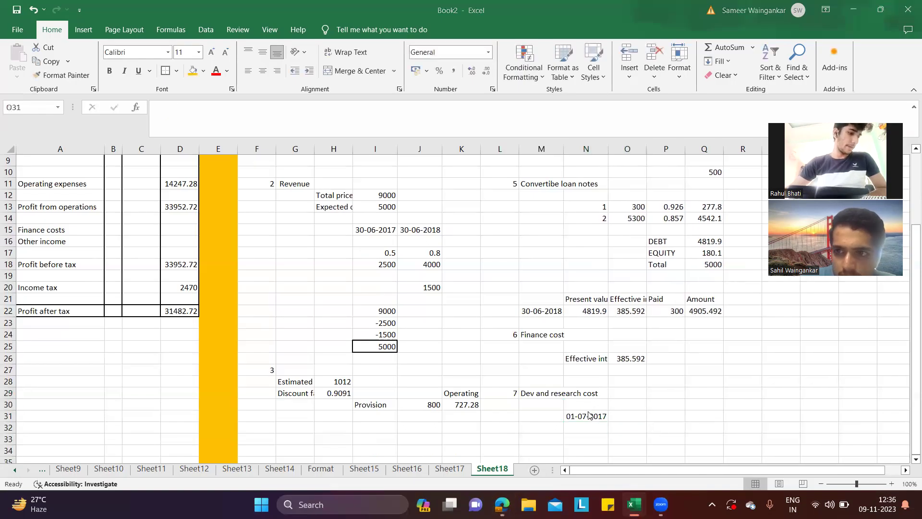
Step: Enter the date 30-06-2018 in N36, a few rows beneath the start date
key(alt+Tab)
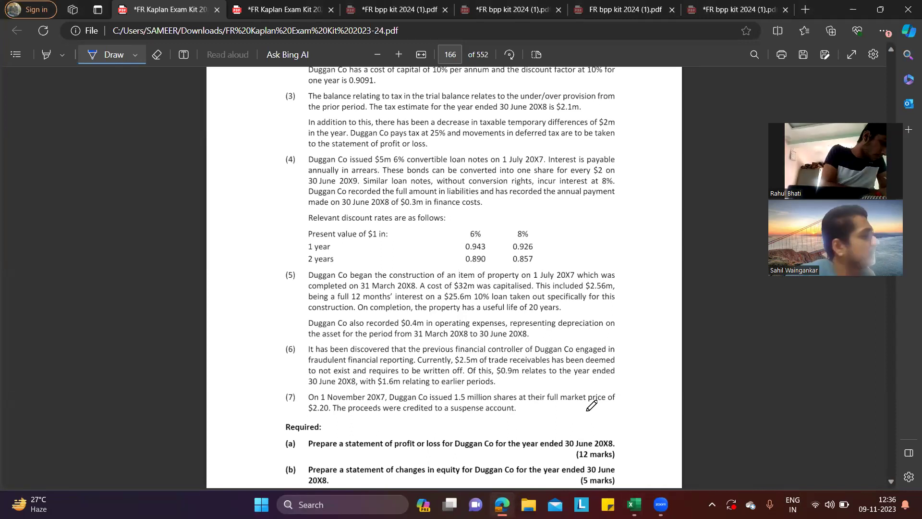
key(alt+Tab)
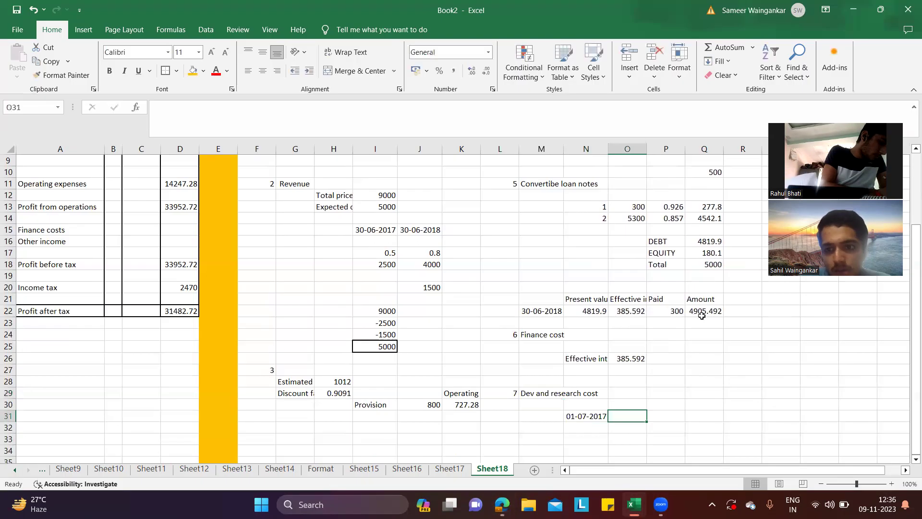
click(709, 254)
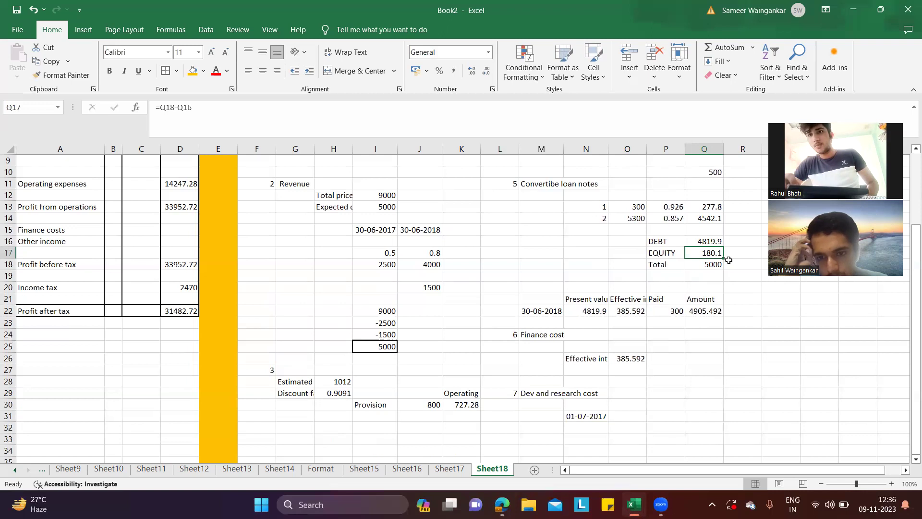
key(alt+Tab)
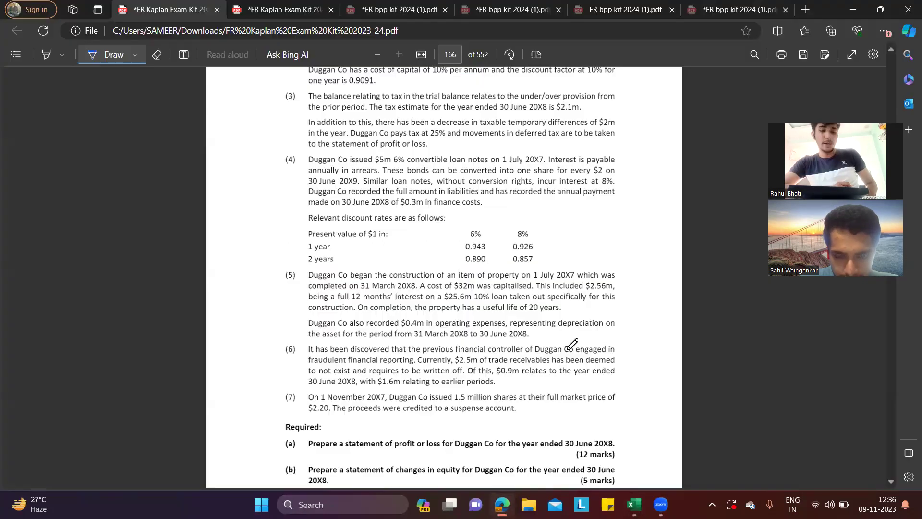
key(alt+Tab)
scroll(576, 360, down, 2)
click(587, 384)
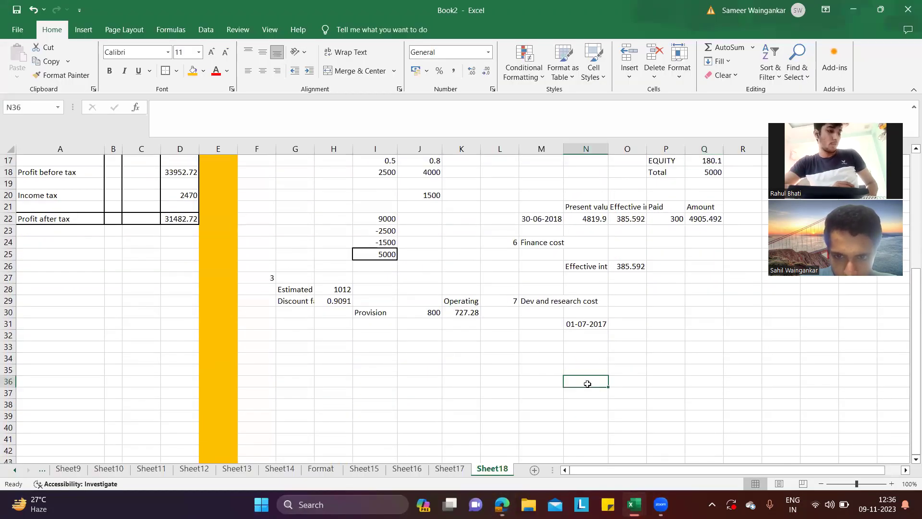
text(31-6)
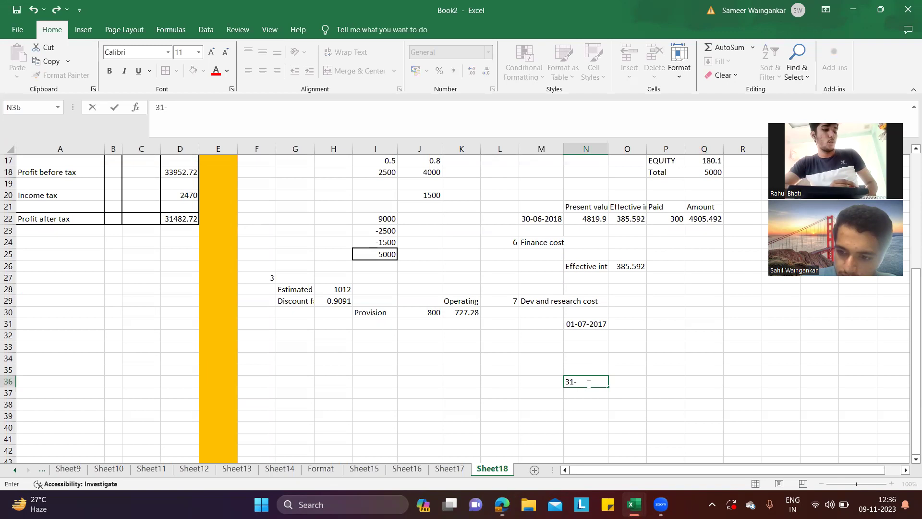
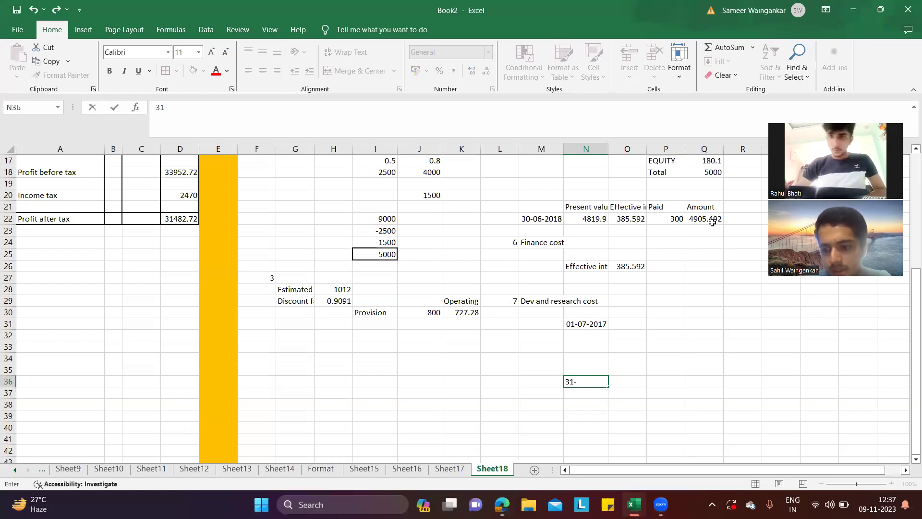
text(6)
key(BackSpace)
key(BackSpace)
key(BackSpace)
text(0-6-18)
key(Return)
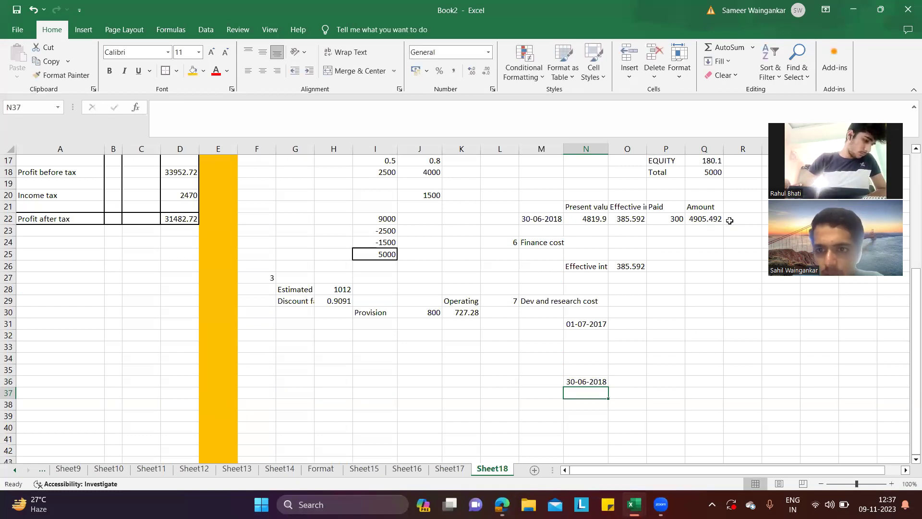
Step: Check the completion date in note 5 of the exam question and set the date in N36 to 31-03-2018
click(704, 224)
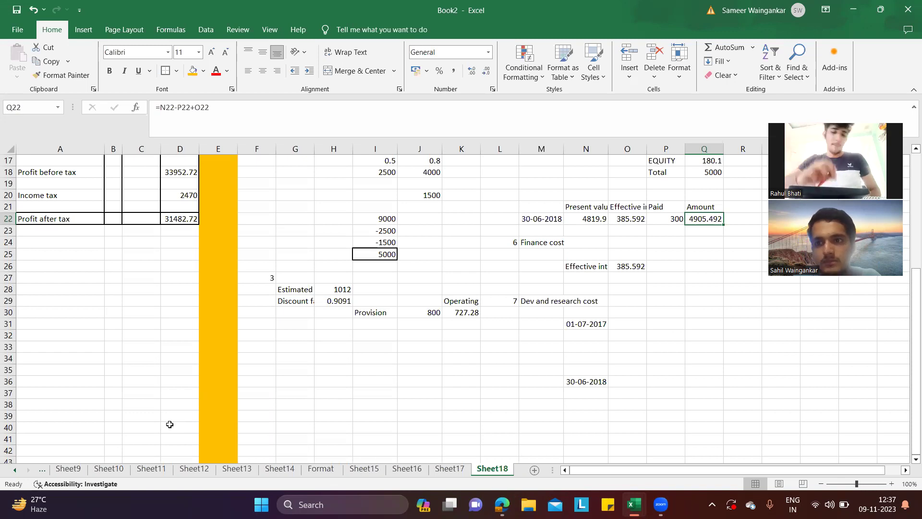
key(alt+Tab)
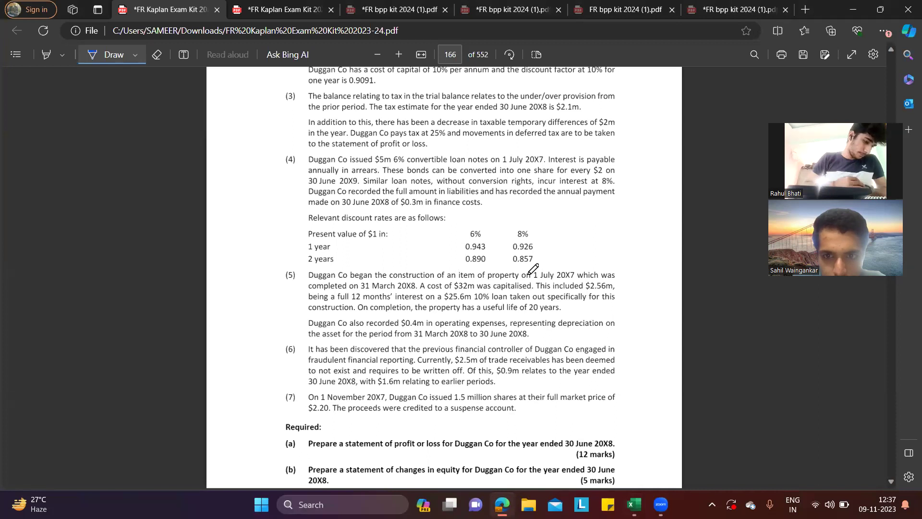
key(alt+Tab)
click(586, 382)
click(176, 107)
key(BackSpace)
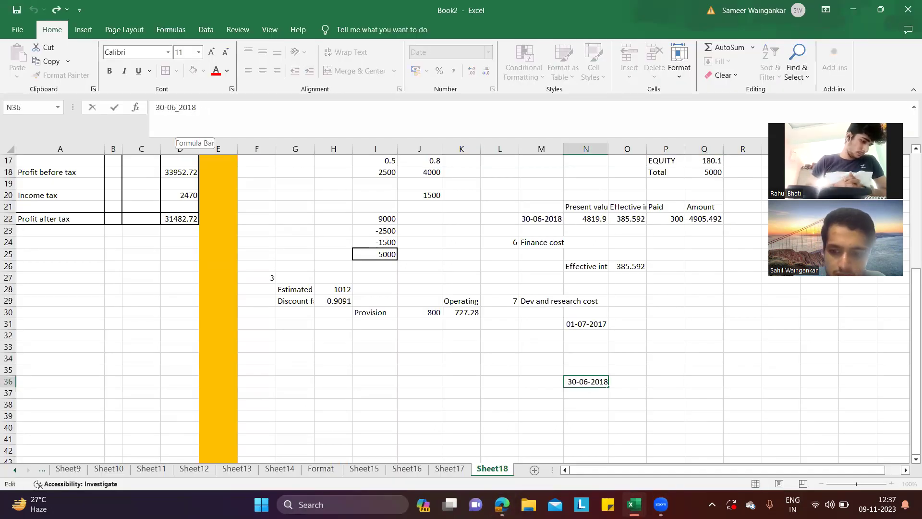
text(3)
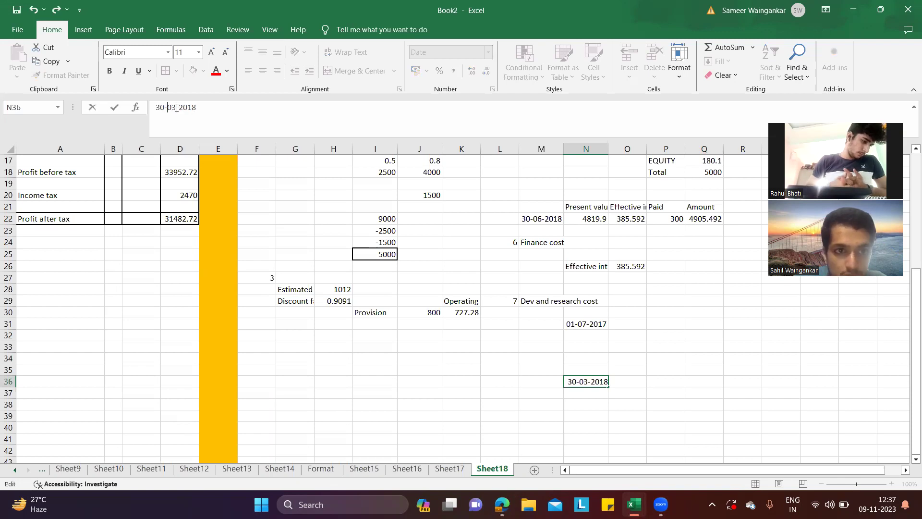
click(163, 108)
key(BackSpace)
text(1)
key(Return)
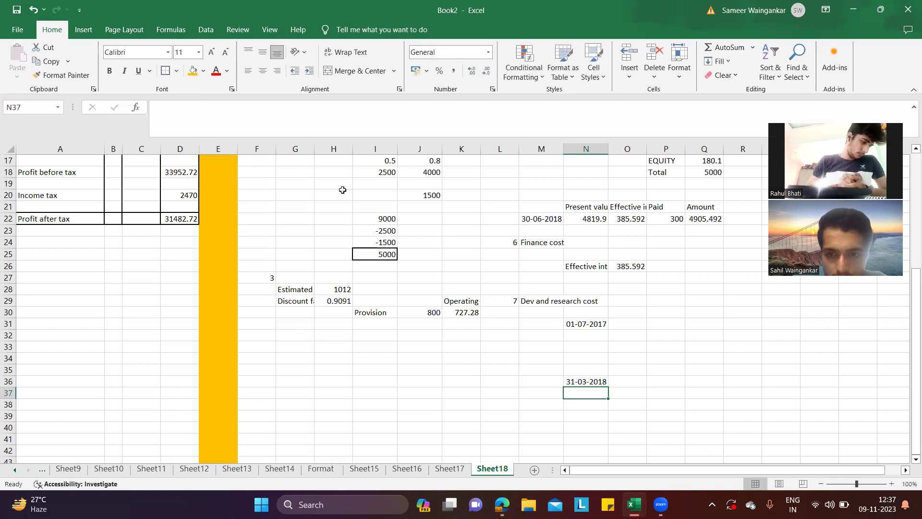
Step: Label the 31-03-2018 date "Complete" in the cell beside it, O36
key(alt+Tab)
key(alt+Tab)
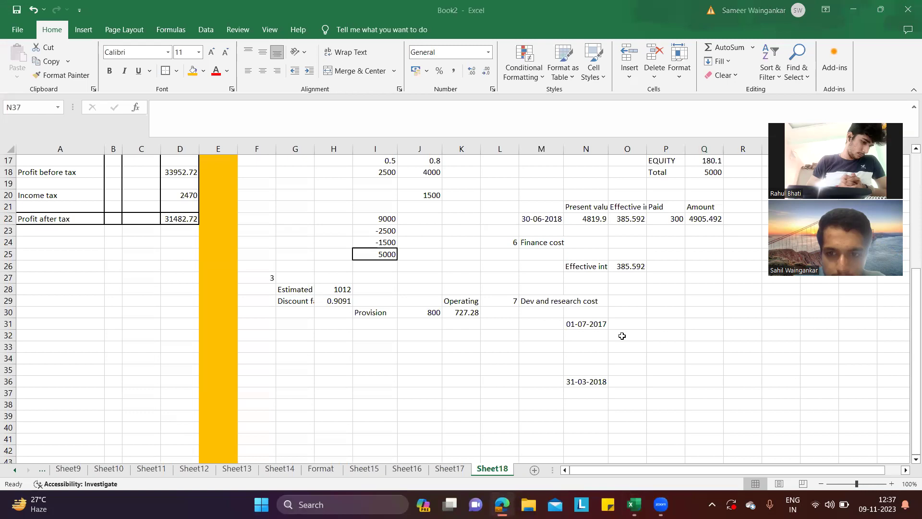
click(633, 380)
text(Complete)
key(Up)
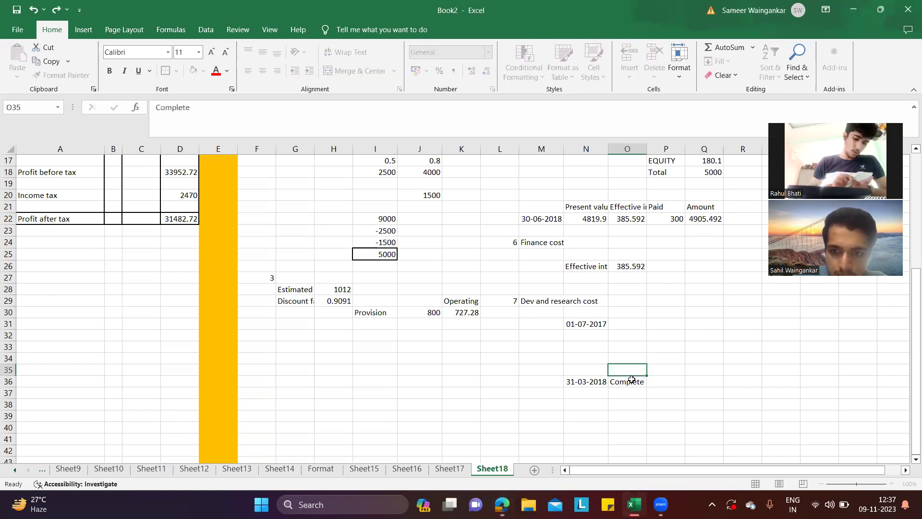
Step: Label the 01-07-2017 date "began" in the cell beside it, O31
key(Up)
key(Up)
key(Up)
key(Up)
text(begam)
key(alt+Tab)
key(alt+Tab)
key(BackSpace)
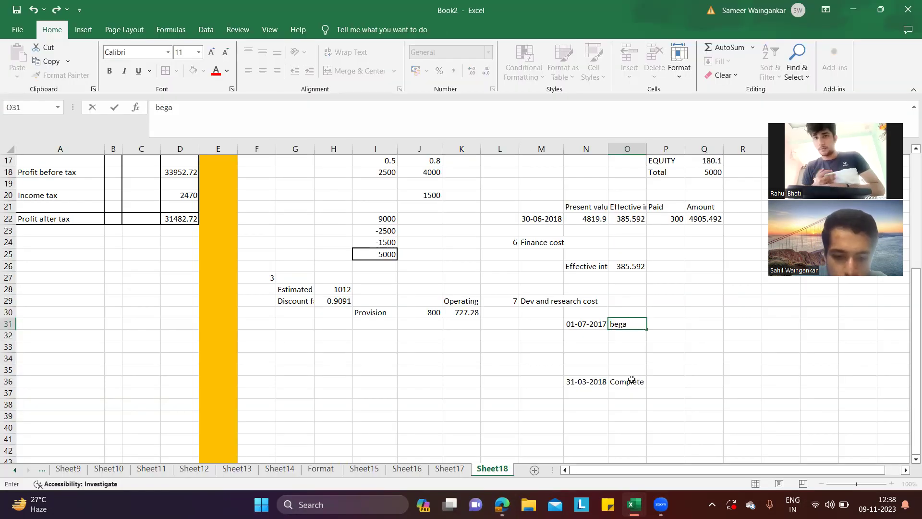
key(alt+Tab)
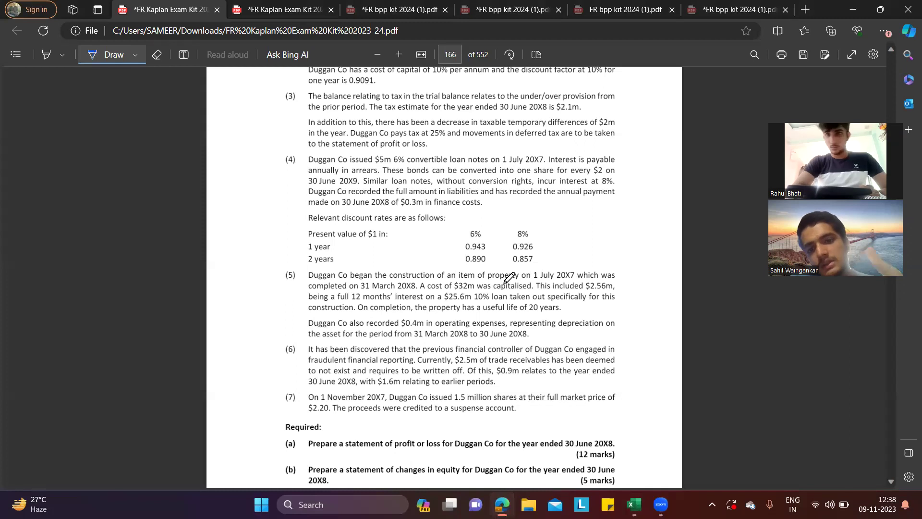
key(alt+Tab)
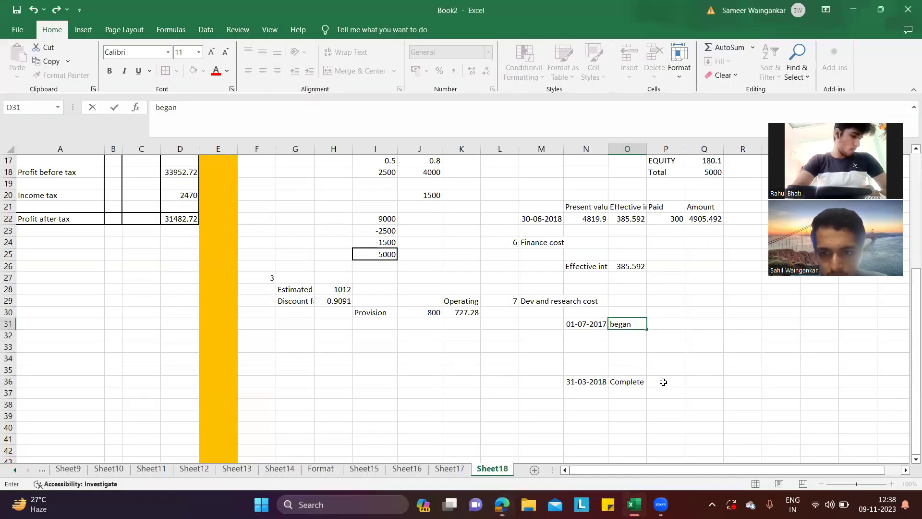
click(664, 382)
Step: Recheck the exam question and add the row label "Borrowing cost" in N39 beneath the dates
key(alt+Tab)
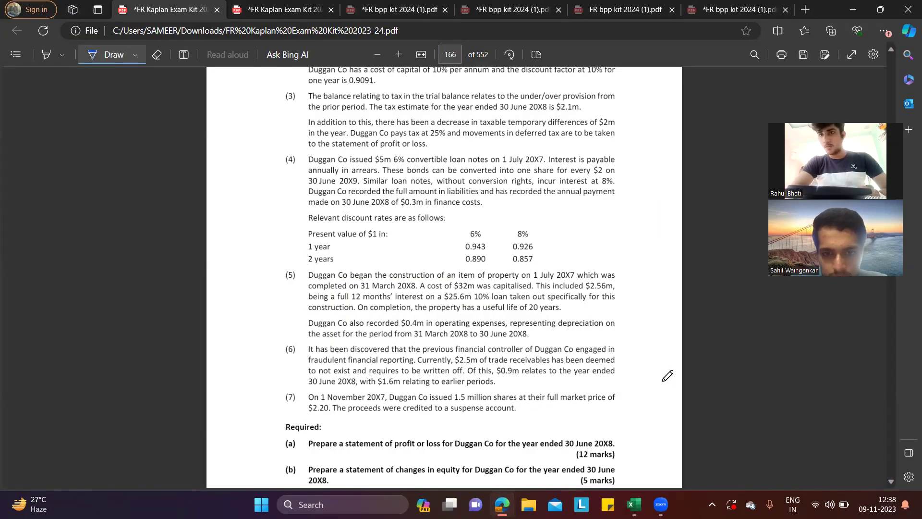
key(alt+Tab)
click(694, 346)
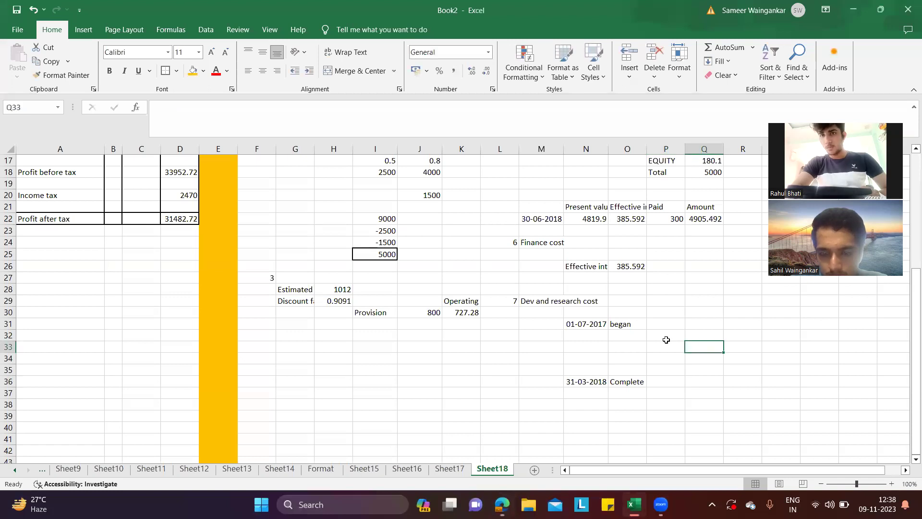
click(581, 414)
text(Br)
text(orrowing)
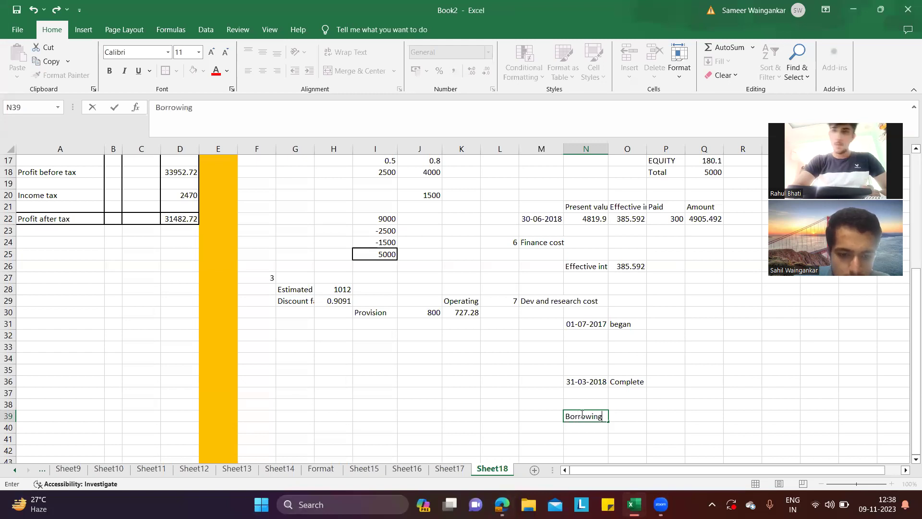
text( co)
key(BackSpace)
key(BackSpace)
text(cost)
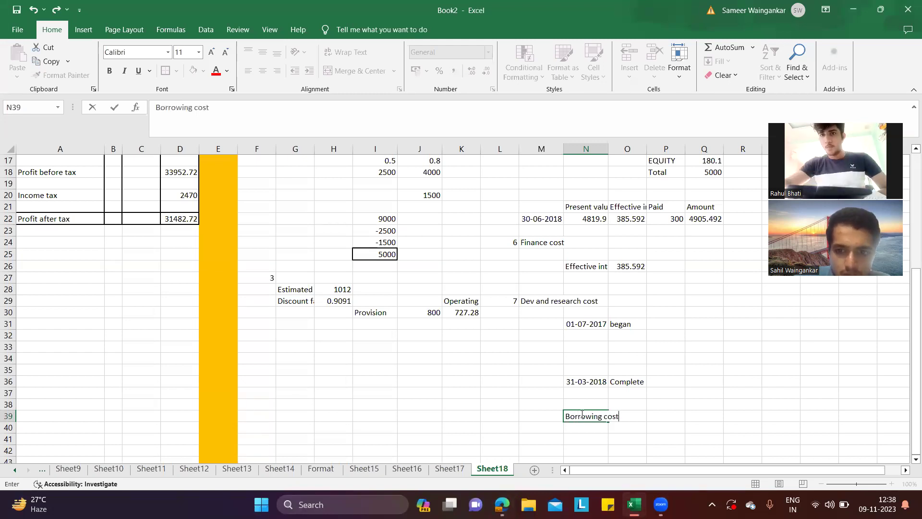
click(691, 440)
Step: Look up the specific loan amount in note 5 of the exam question and enter 25600 in O39
click(644, 416)
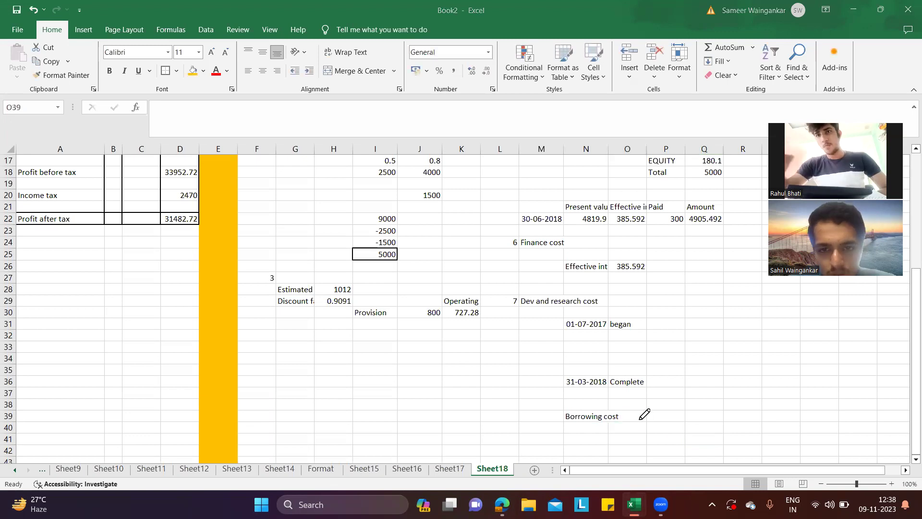
key(alt+Tab)
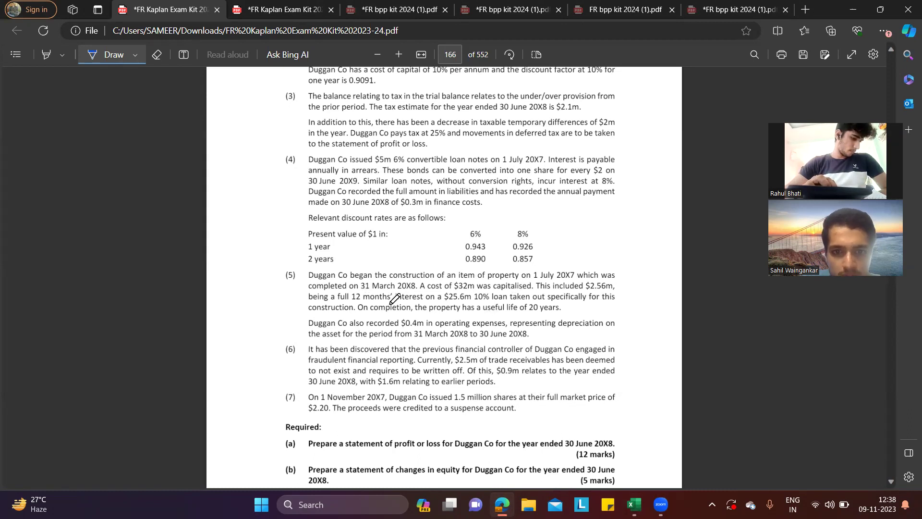
key(alt+Tab)
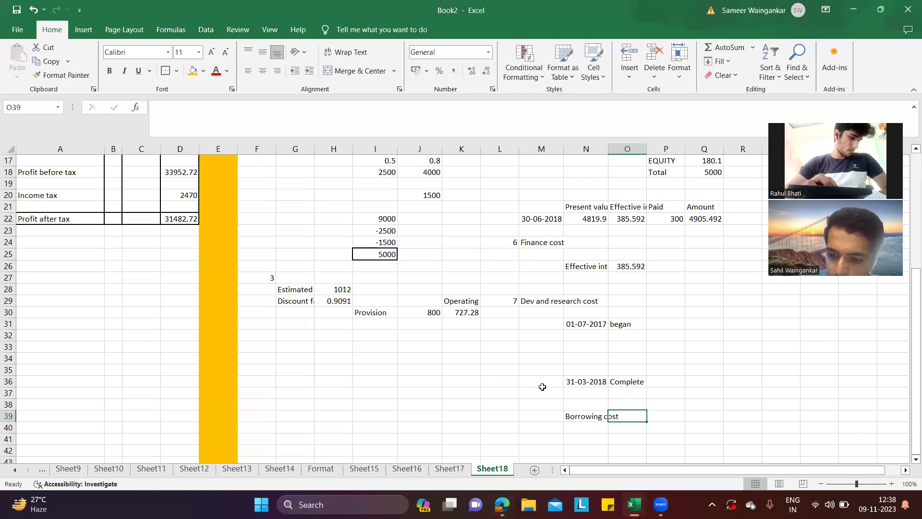
text(25600)
key(Tab)
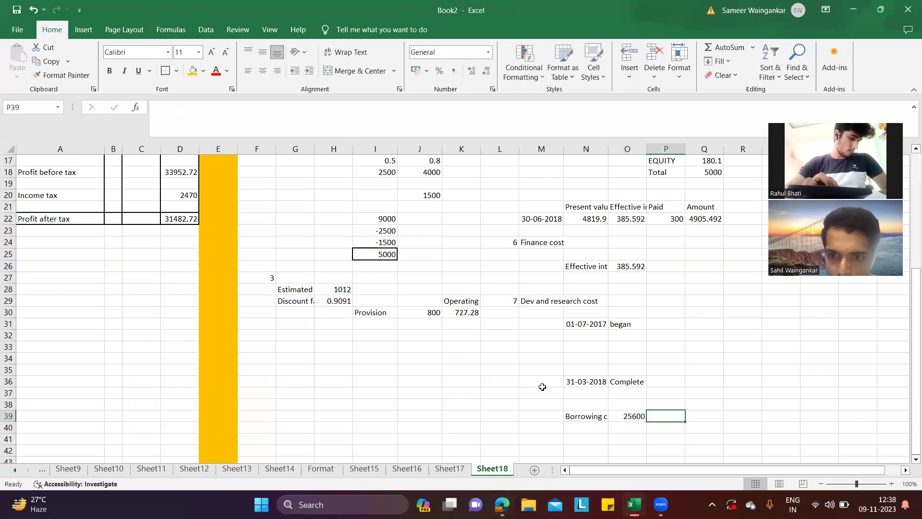
Step: Add the column heading "Interest" in P38 and select the cell beneath it
click(657, 405)
text(Interest)
click(659, 416)
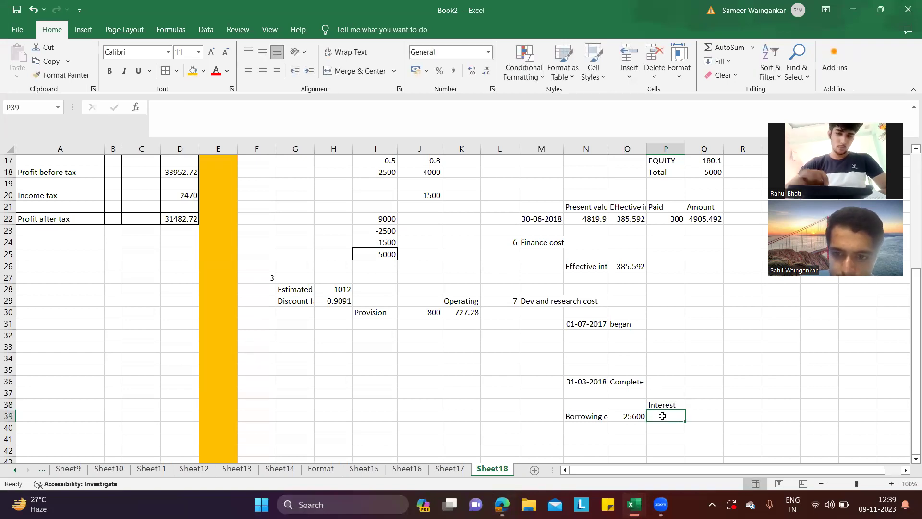
Step: Calculate the loan interest in P39 by multiplying the borrowing amount in O39 by 0.1
text(=)
click(639, 417)
text(*.1)
key(Return)
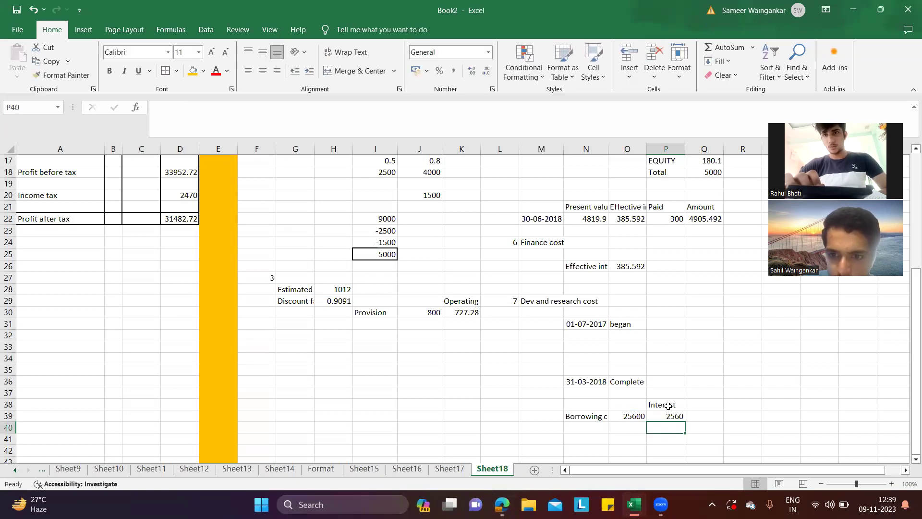
Step: Extend the heading in P38 to read "Interest full year"
click(665, 405)
click(273, 106)
text(full year)
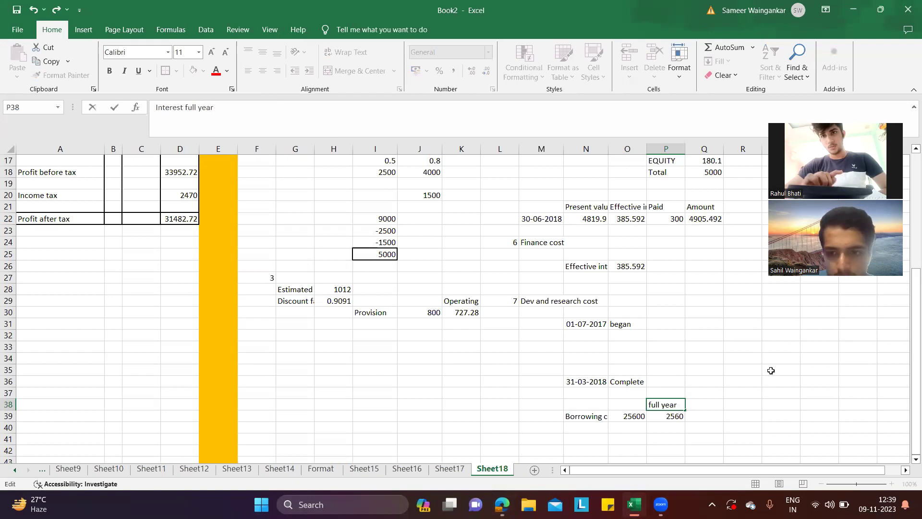
click(746, 405)
Step: Add the column heading "Interest after completion" in Q38
click(716, 404)
text(A)
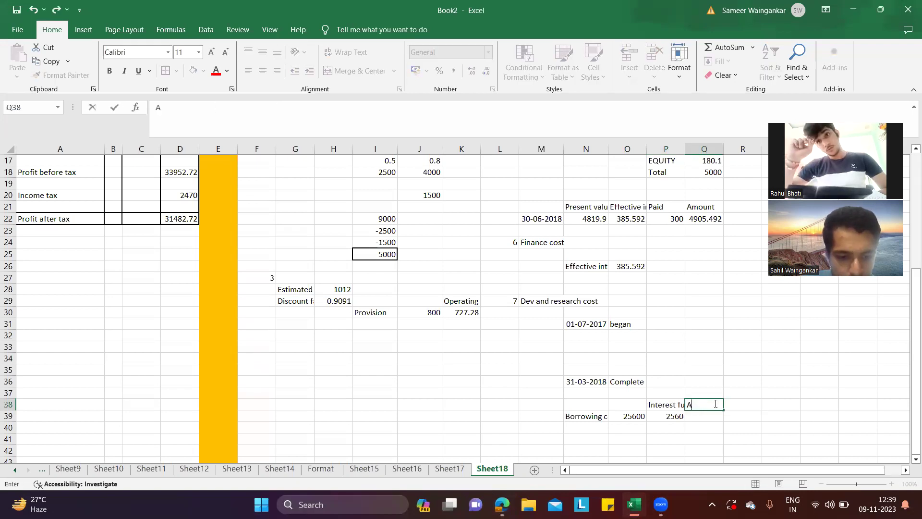
key(BackSpace)
text(Inte)
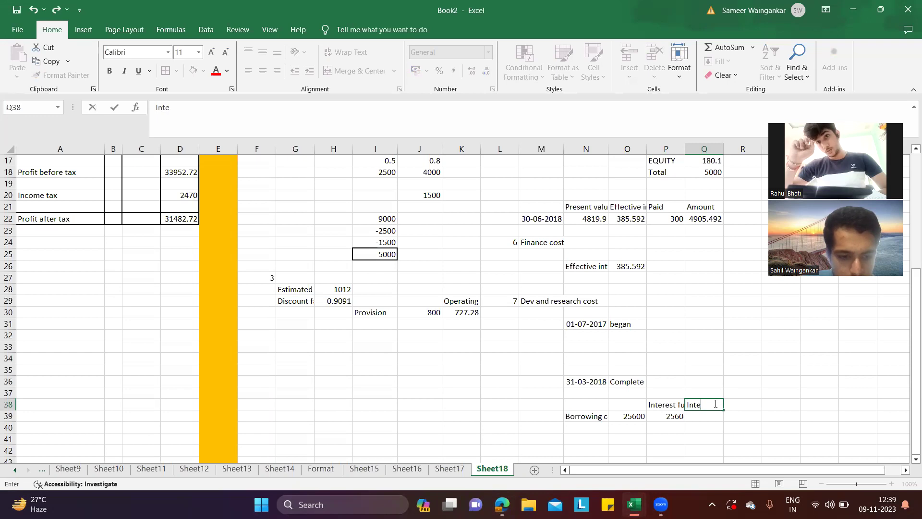
text(rest afet)
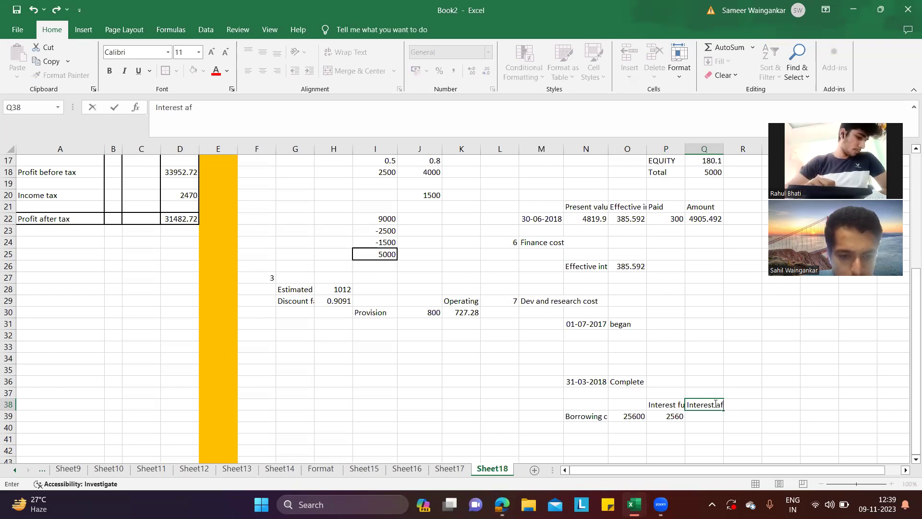
key(BackSpace)
key(BackSpace)
text(ter comp)
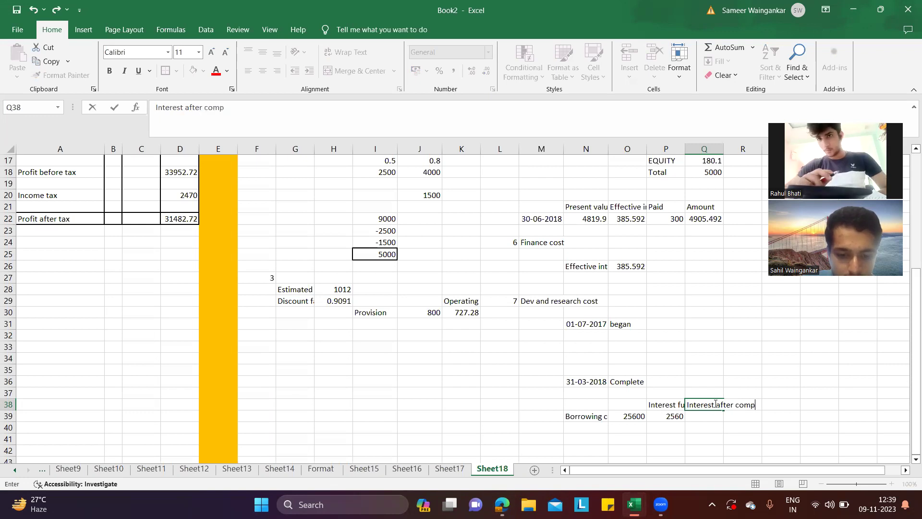
text(letion)
click(731, 426)
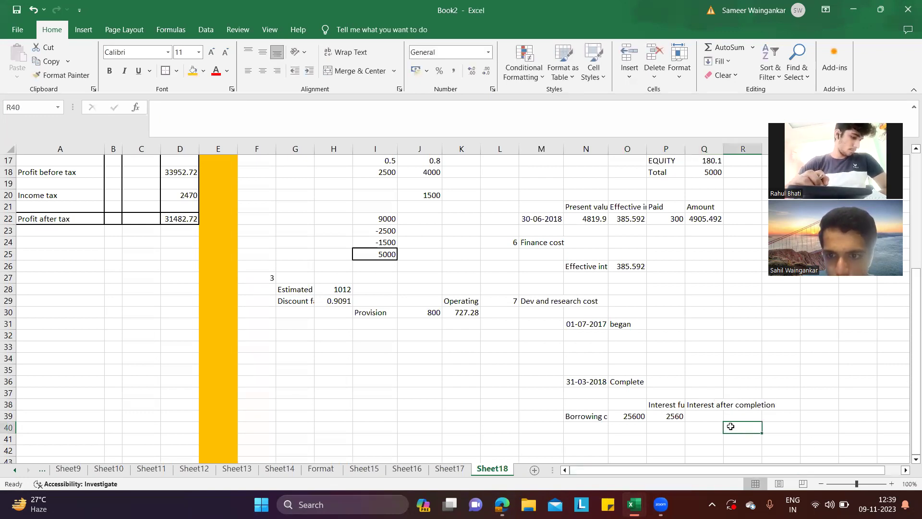
Step: Calculate the interest after completion in Q39 as P39*3/12
click(712, 419)
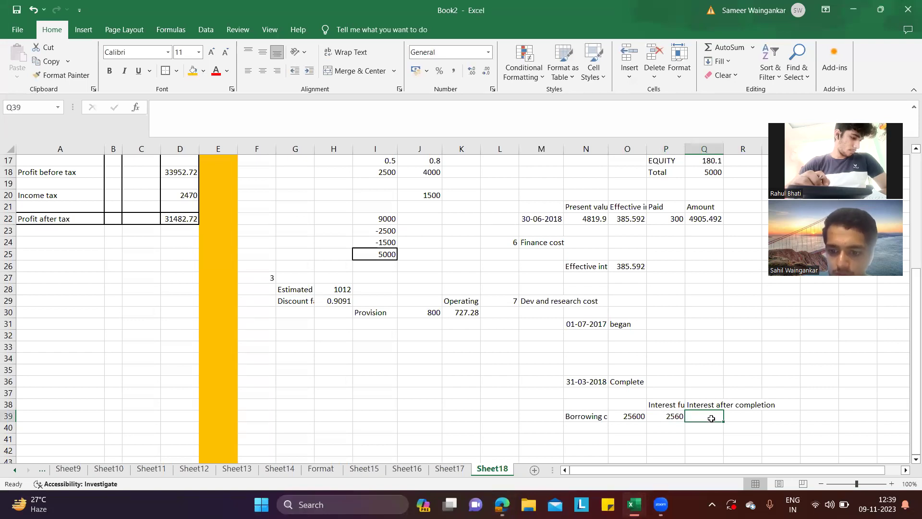
text(=)
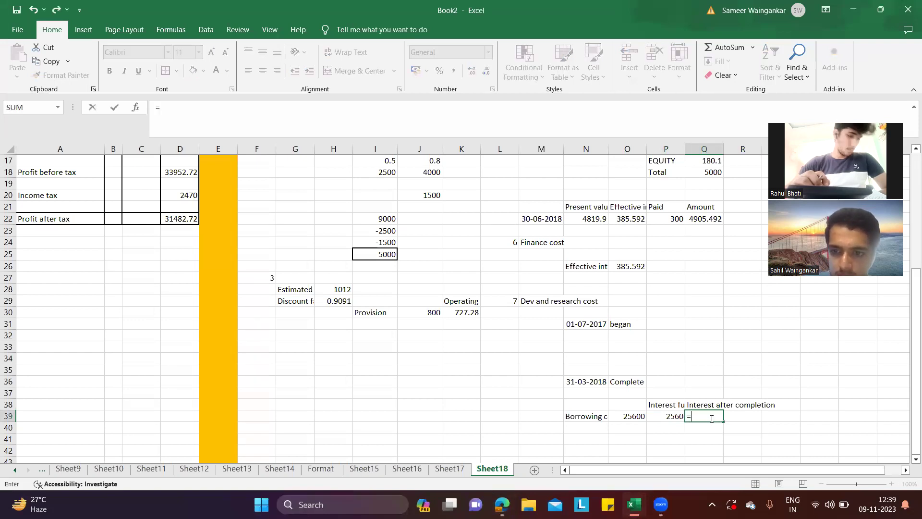
click(673, 416)
text(*3/12)
key(Return)
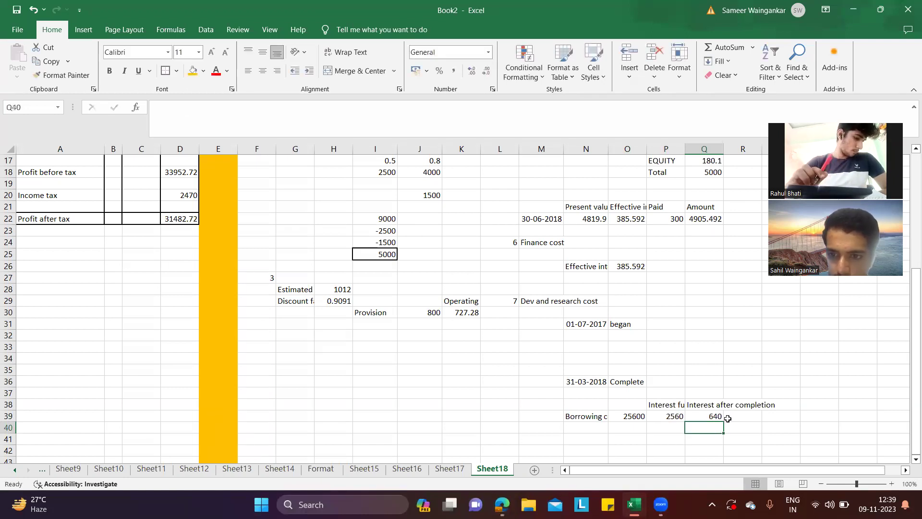
click(718, 416)
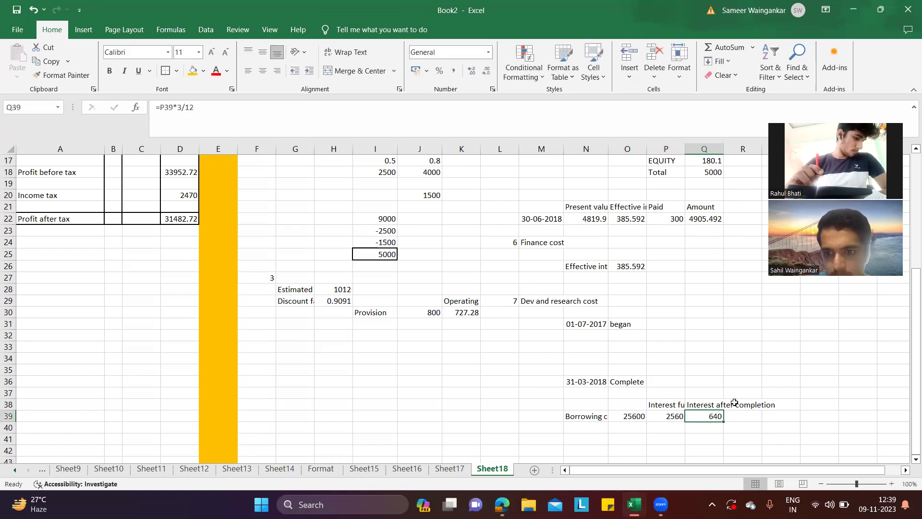
Step: Add the row label "Borrowing costs" in N27, beneath the effective interest line of the finance cost working
click(576, 277)
text(=)
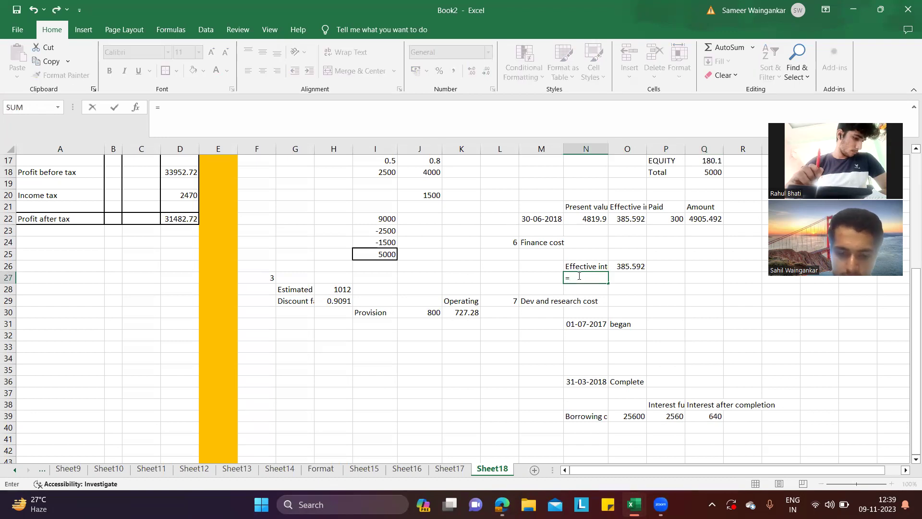
key(BackSpace)
text(Borrwo)
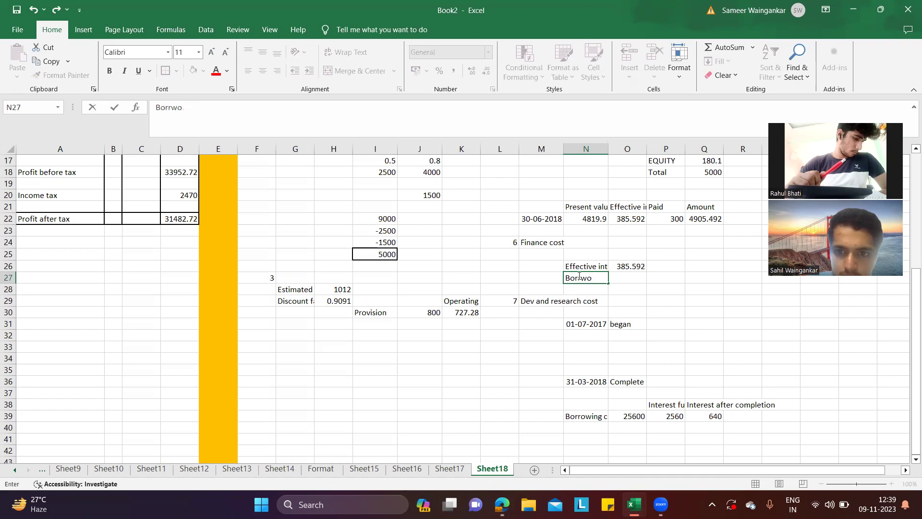
key(BackSpace)
key(BackSpace)
text(owi)
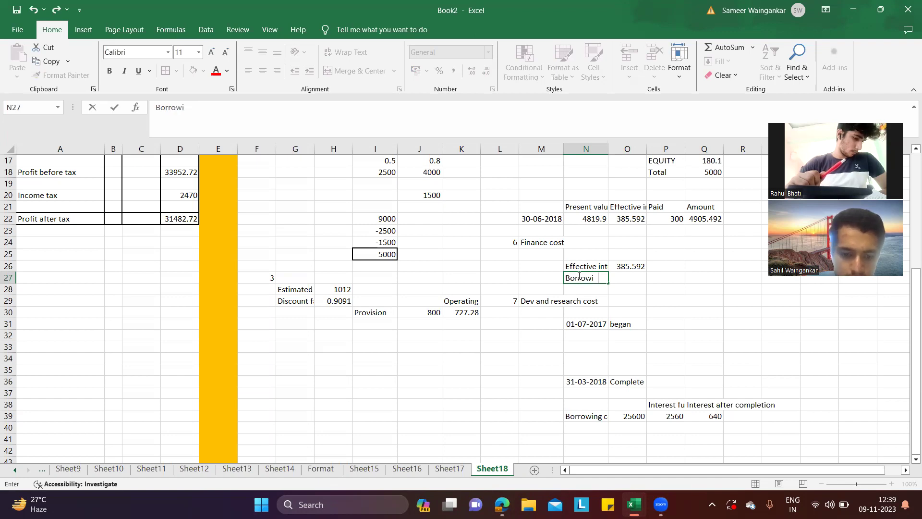
text(ng costs)
click(652, 299)
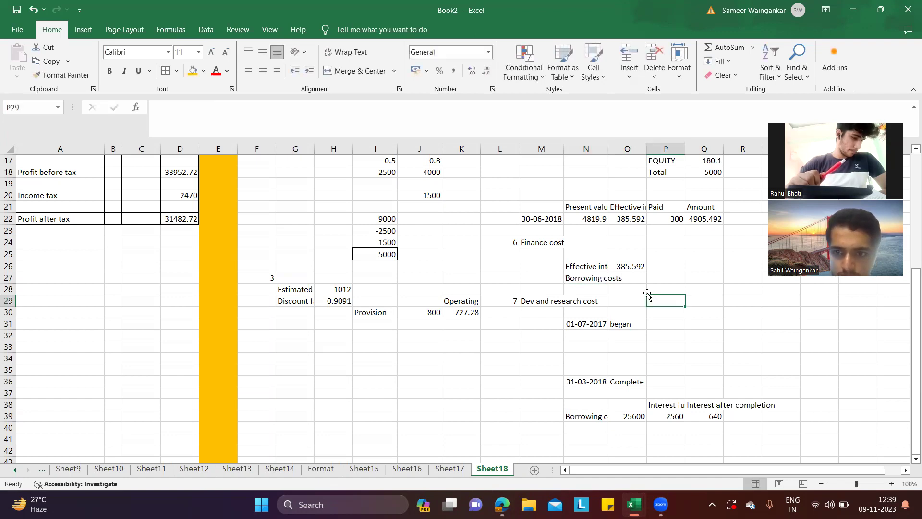
Step: Link O27 to the interest after completion in Q39 as the borrowing costs figure
click(637, 280)
text(=)
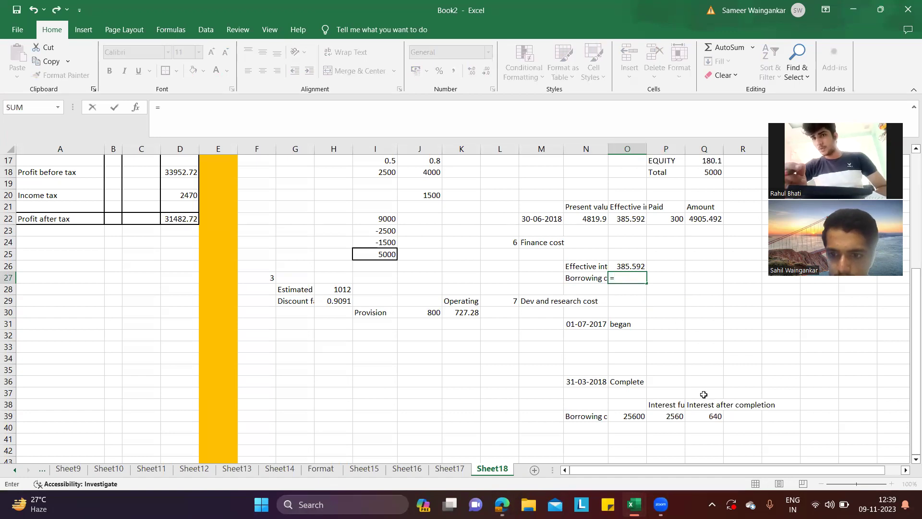
click(704, 416)
key(Return)
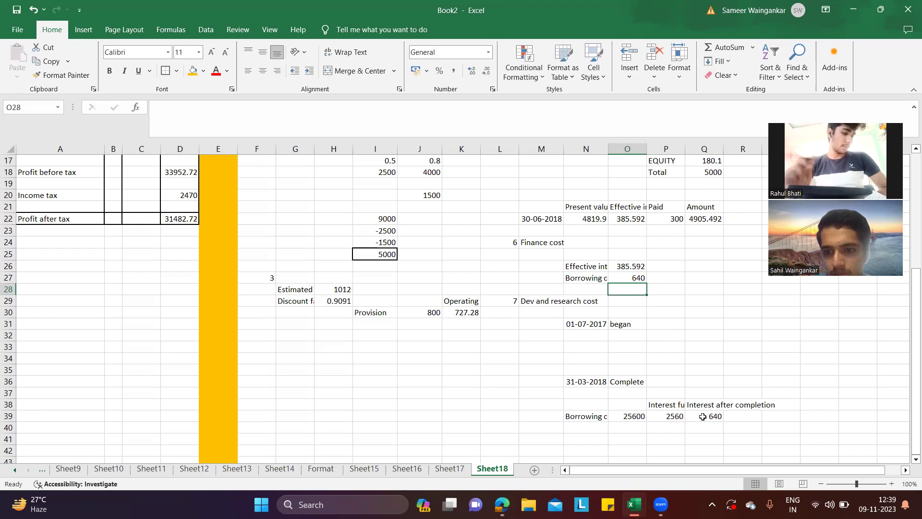
click(702, 416)
Step: Insert blank cells at M37:S37 to move the borrowing cost working down one row
drag(541, 393, 772, 392)
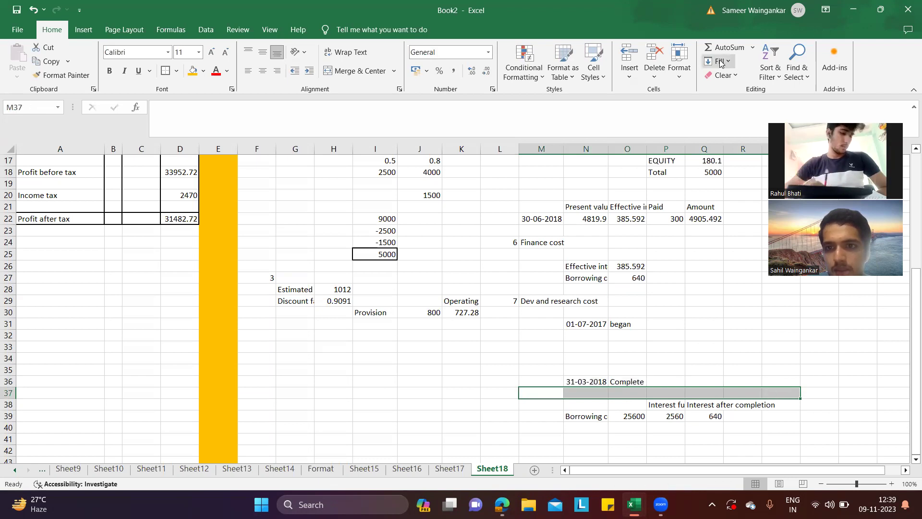
click(629, 55)
click(704, 278)
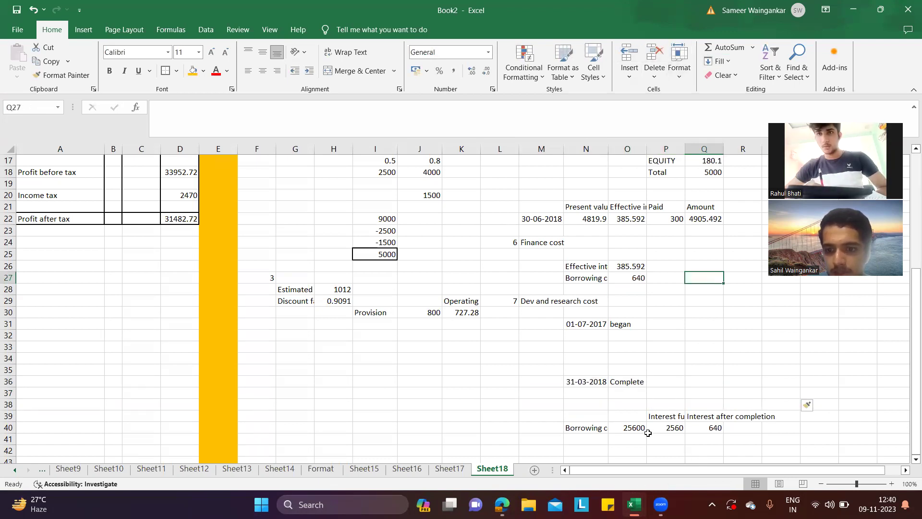
Step: Review the full-year and after-completion interest formulas in P40 and Q40 against note 5 of the exam question
click(710, 427)
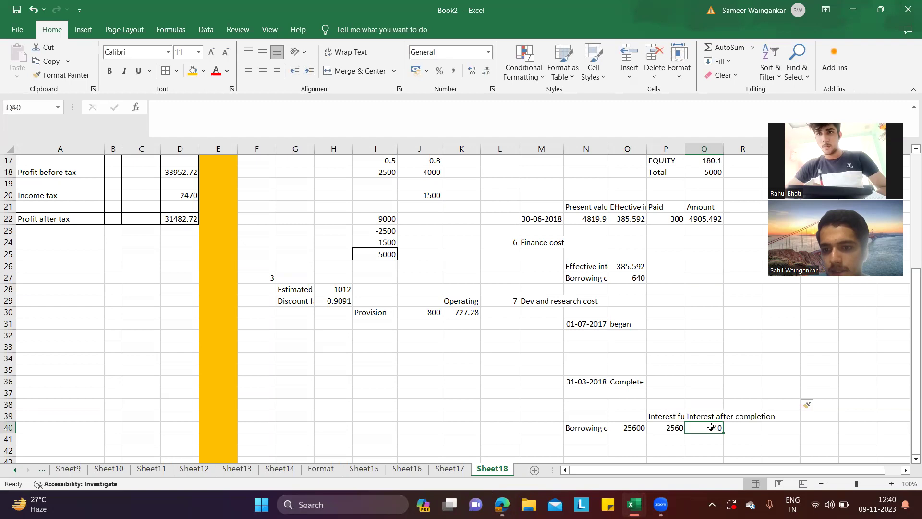
click(669, 429)
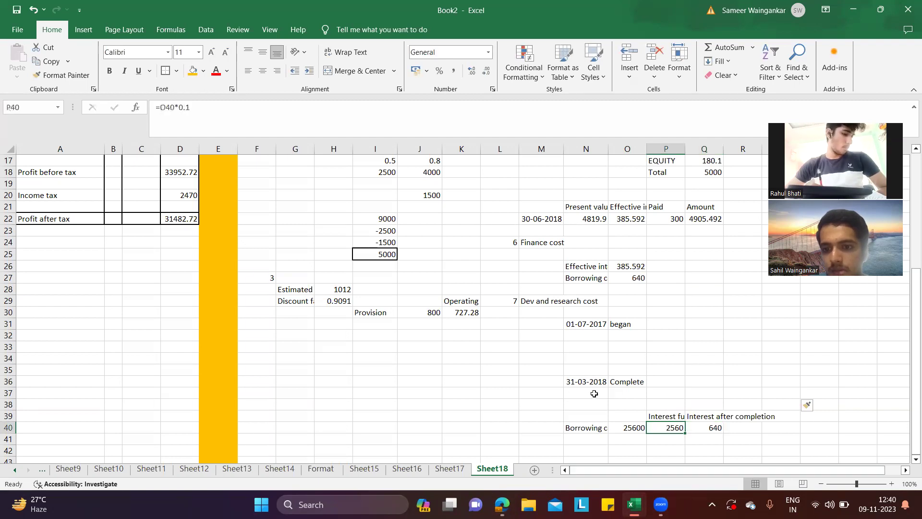
click(541, 378)
drag(541, 378, 684, 374)
click(683, 356)
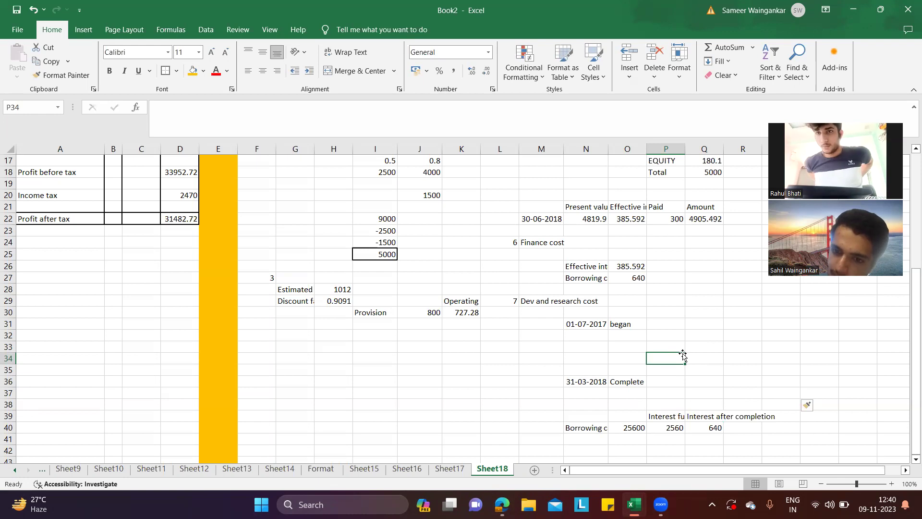
key(alt+Tab)
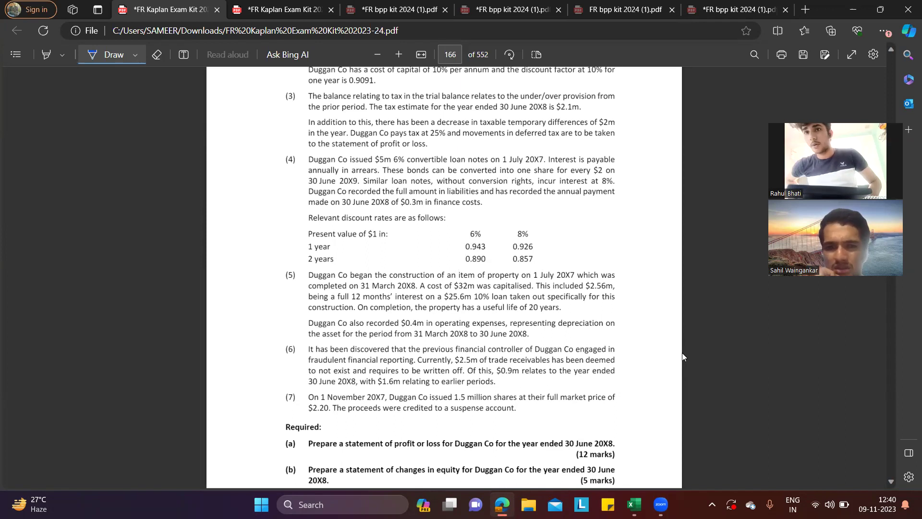
key(alt+Tab)
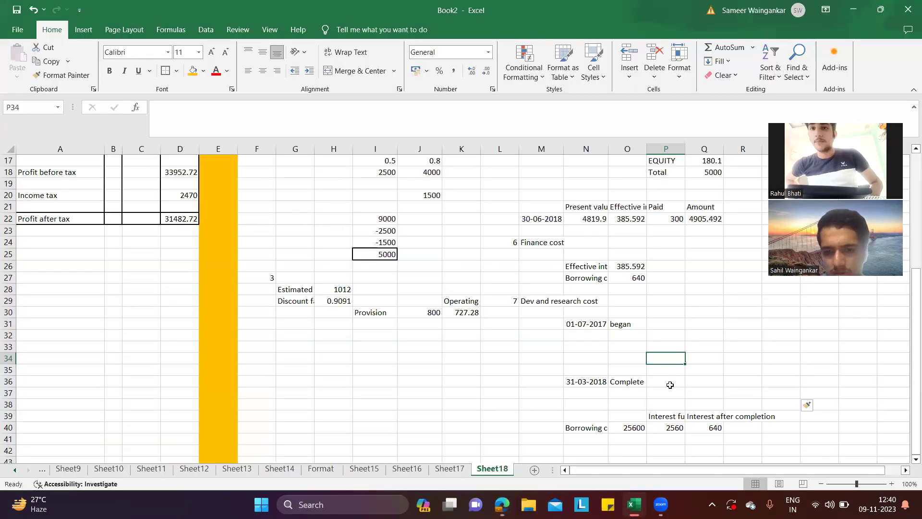
click(636, 427)
click(675, 427)
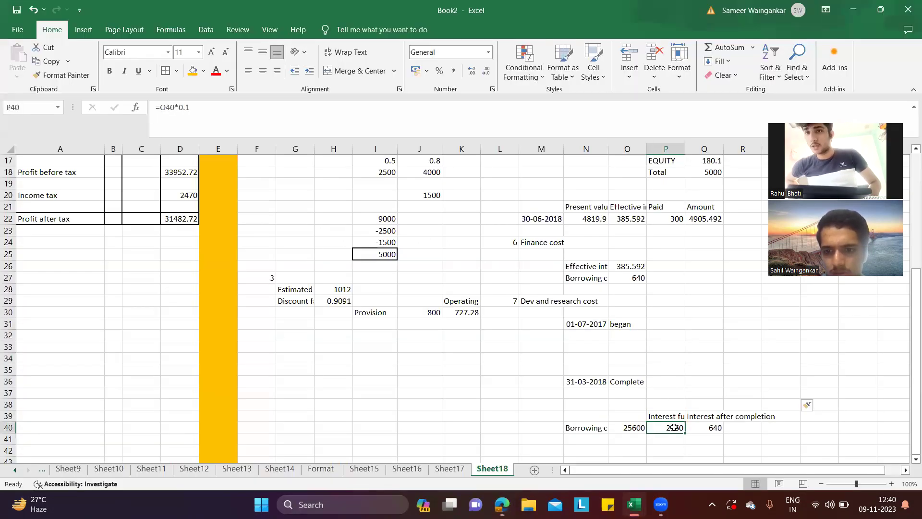
click(705, 428)
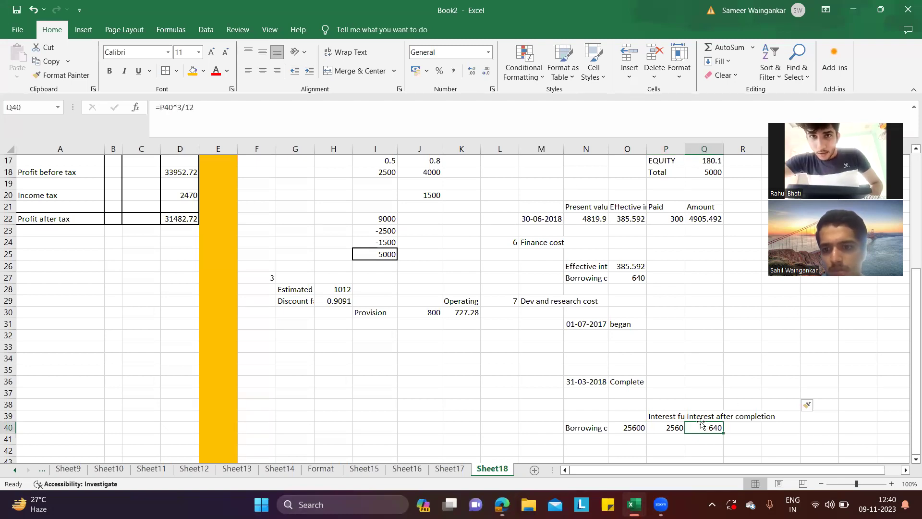
click(671, 419)
click(670, 428)
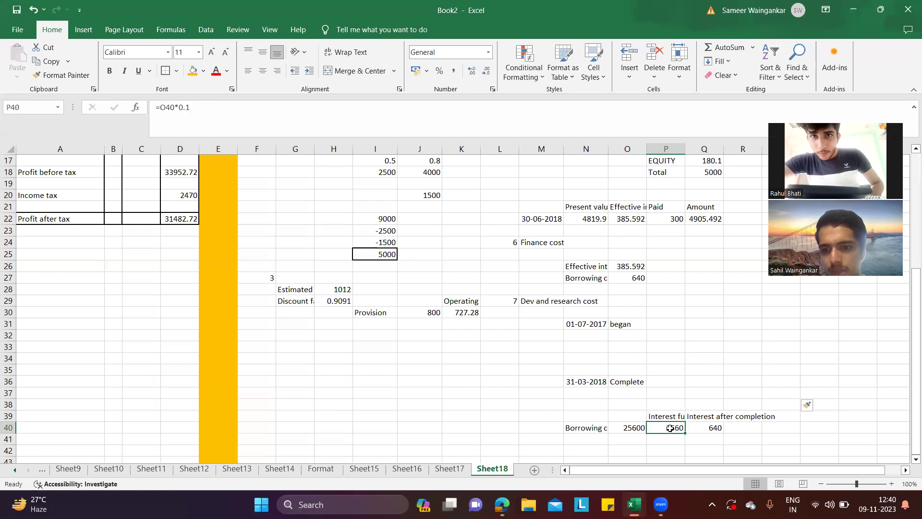
click(697, 427)
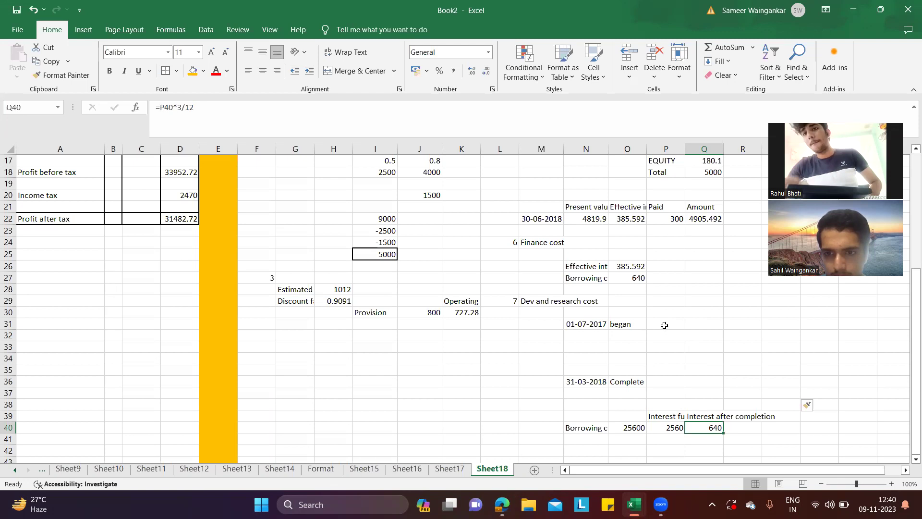
Step: Add the label "Capitalise" in Q31 and enter the capitalised property cost of 32000 in R31
click(707, 328)
text(Capitalise)
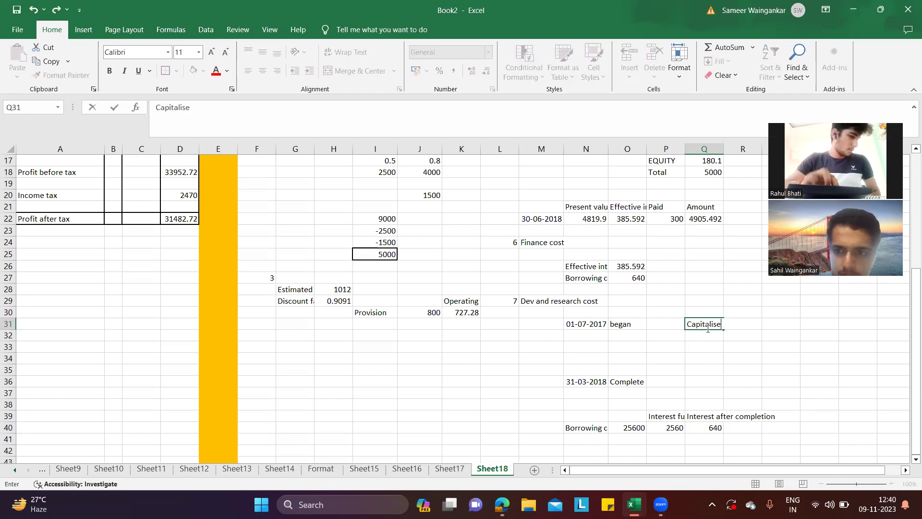
key(Tab)
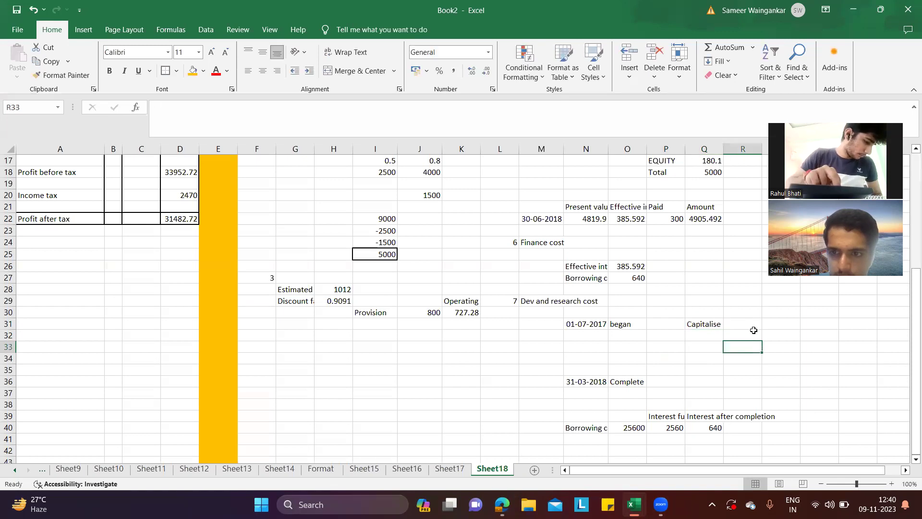
text(32000)
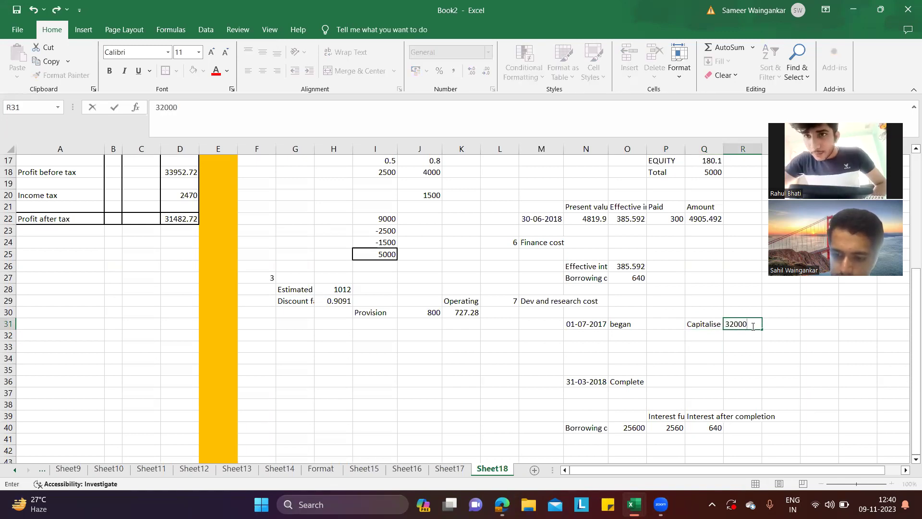
key(Return)
Step: Add the label "ACTUAL CAPITALISE" in Q32, below the "Capitalise" label
text(ACTUAL COAP)
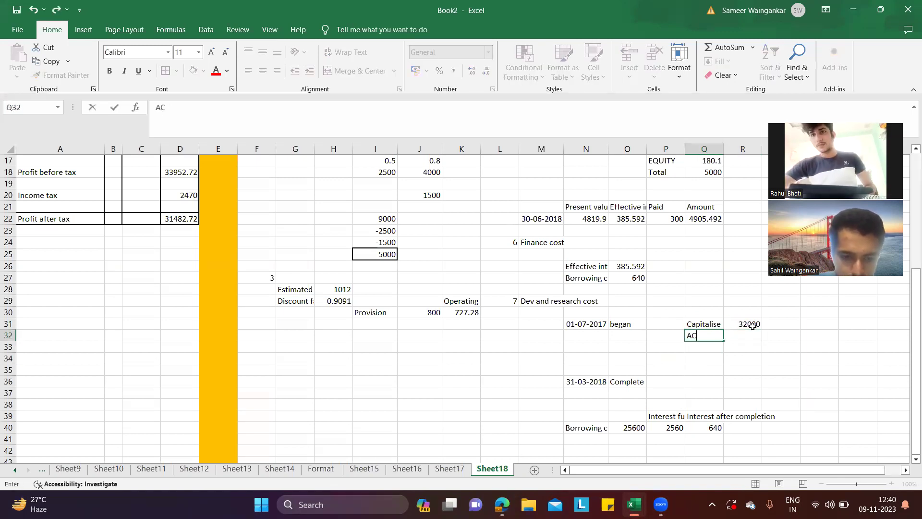
key(BackSpace)
key(BackSpace)
key(BackSpace)
text(APITALISE)
click(765, 392)
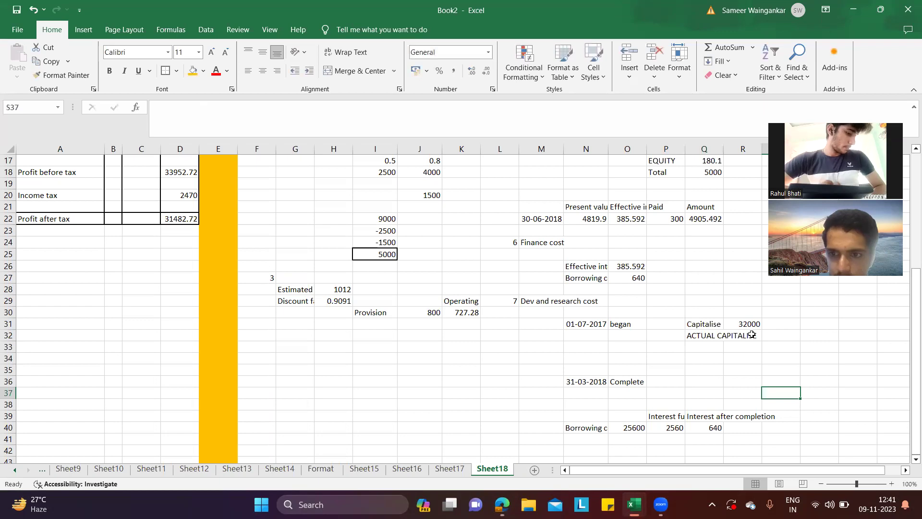
Step: Calculate the actual capitalised cost in R32 as R31 minus the interest after completion in Q40
click(752, 334)
text(=)
click(751, 321)
text(-)
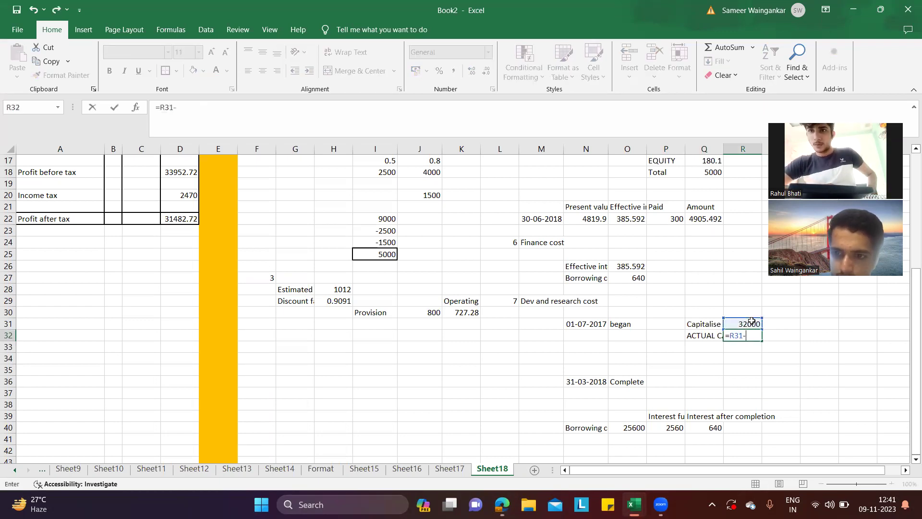
click(710, 429)
key(Return)
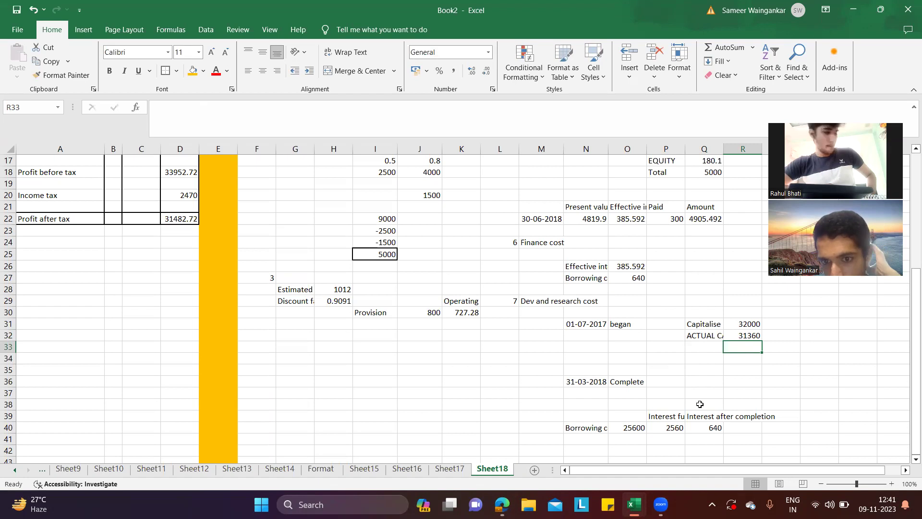
scroll(700, 404, down, 2)
click(593, 404)
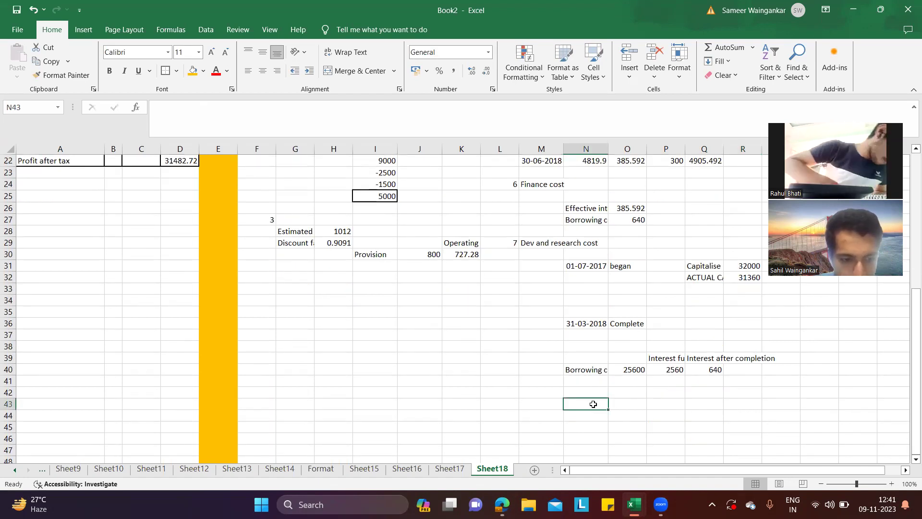
text(Amorti)
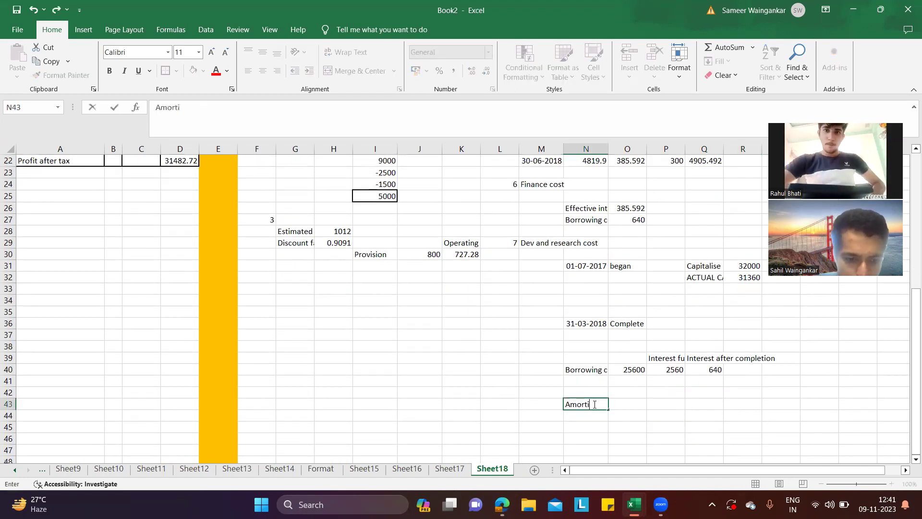
text(zation)
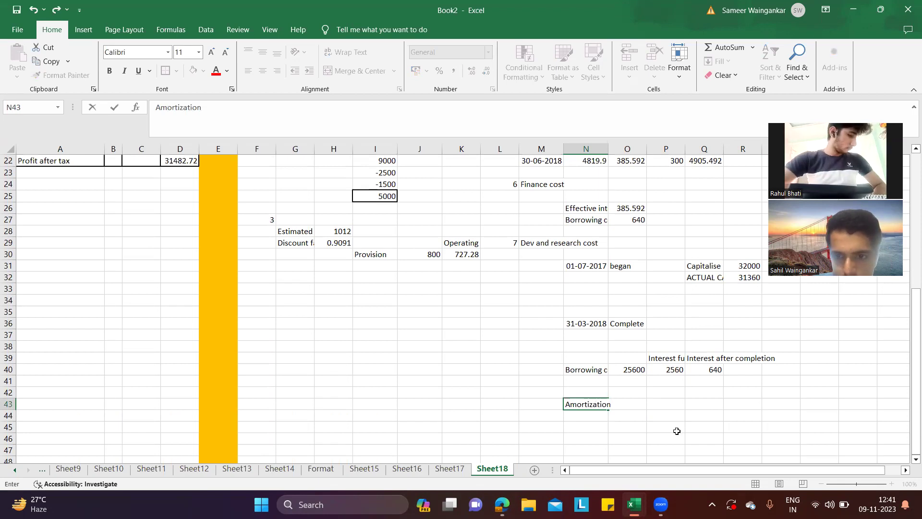
key(BackSpace)
key(BackSpace)
key(BackSpace)
key(BackSpace)
key(BackSpace)
key(BackSpace)
key(BackSpace)
key(BackSpace)
key(BackSpace)
key(BackSpace)
key(BackSpace)
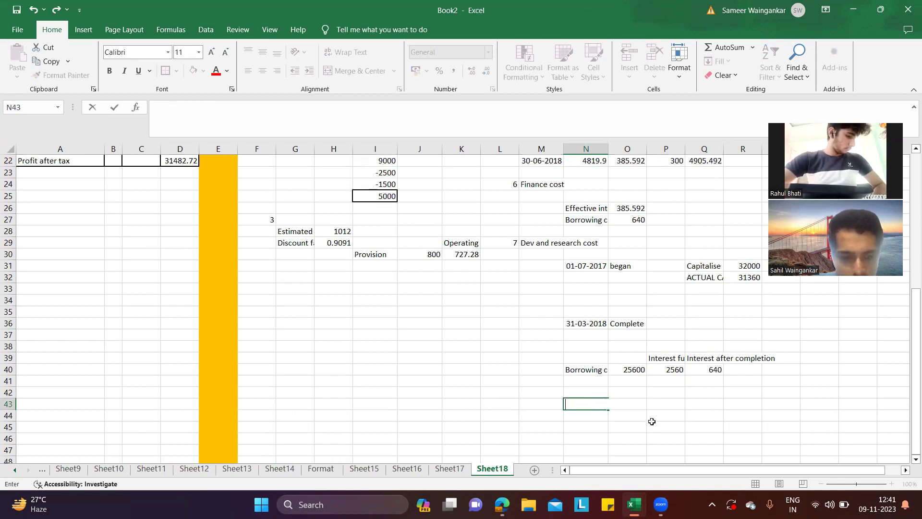
Step: Add the label "Depreciation" in N43, below the borrowing cost working
text(Depreciation)
click(652, 423)
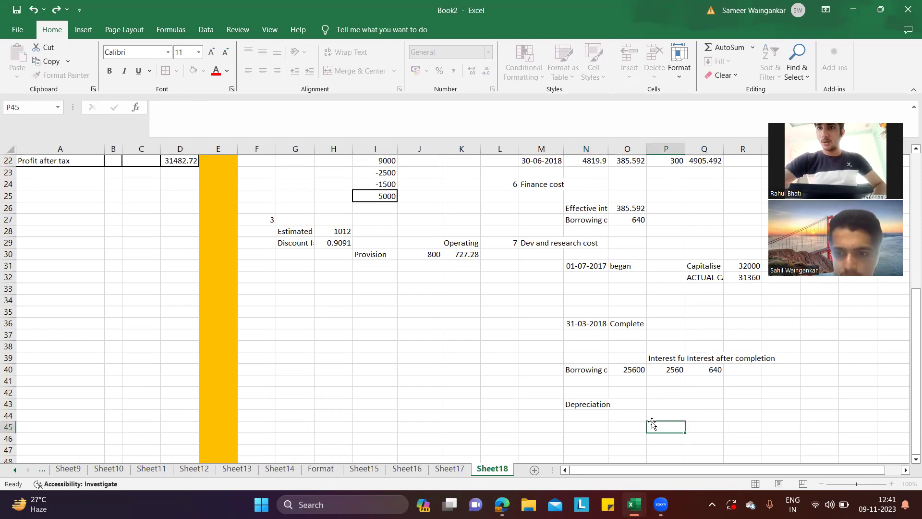
Step: Calculate the property's depreciation in O43 as R32/20*3/12, taking the useful life and completion date from note 5 of the exam question
key(alt+Tab)
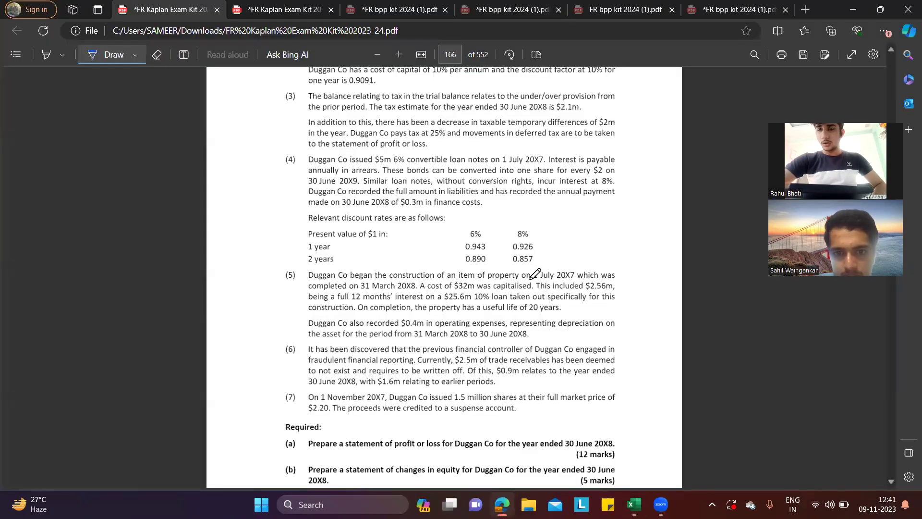
drag(477, 278, 530, 277)
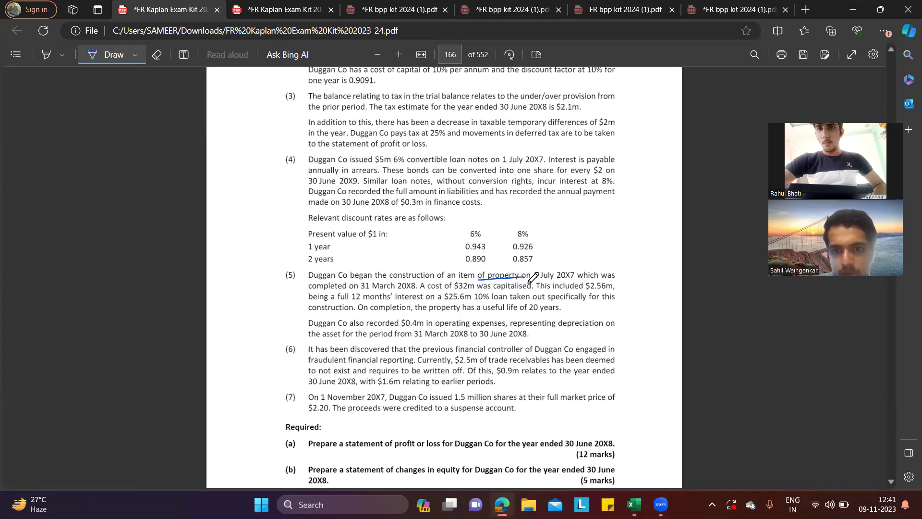
key(alt+Tab)
text(=)
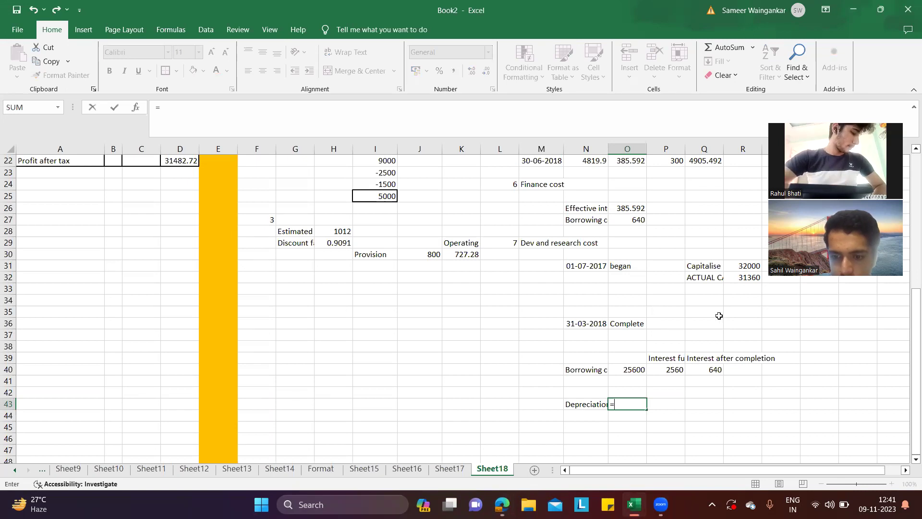
click(741, 276)
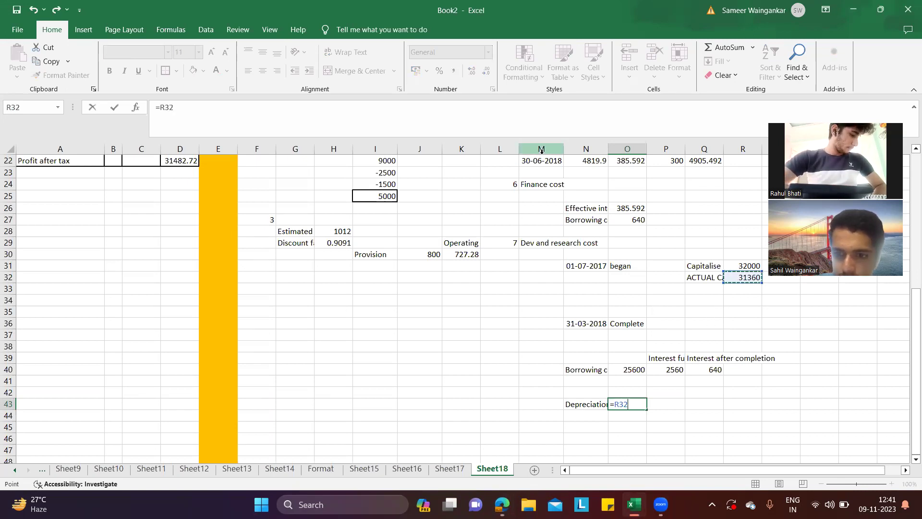
text(/)
key(alt+Tab)
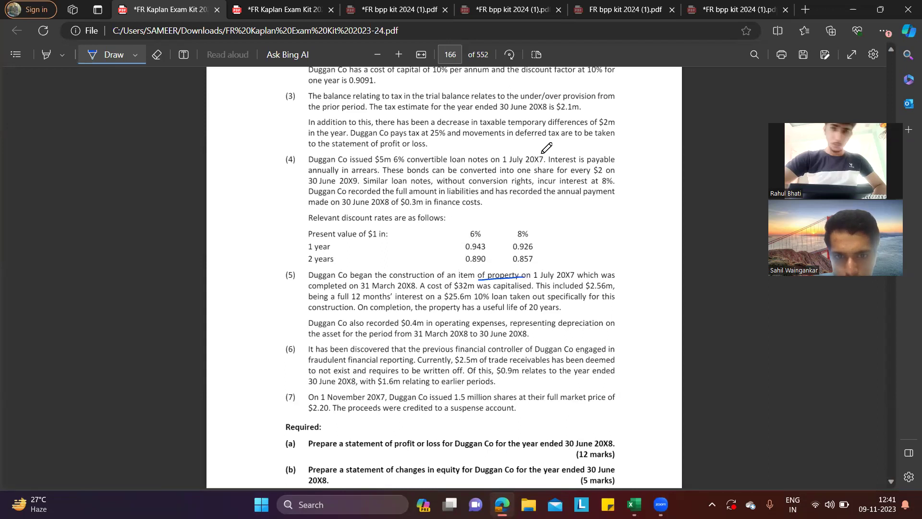
key(alt+Tab)
text(20*)
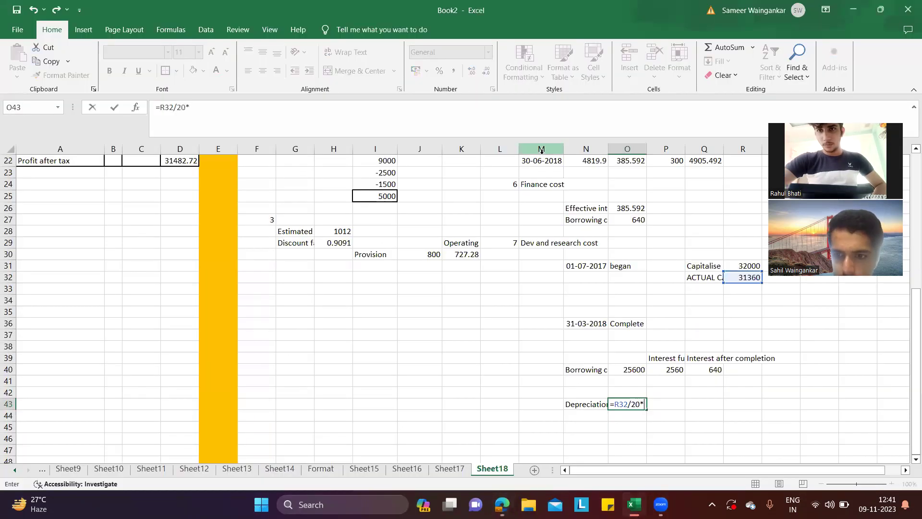
text(3/12)
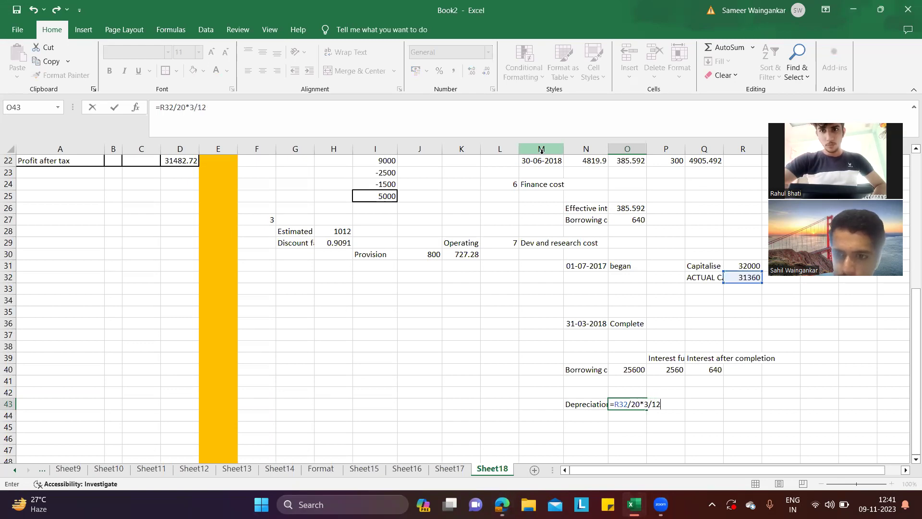
key(Return)
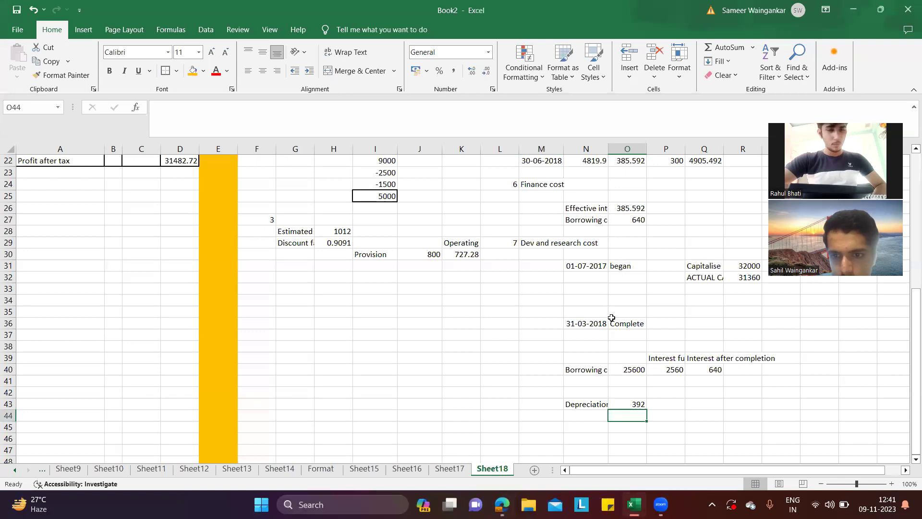
Step: Mark the start of note 5's depreciation paragraph in the exam question and review Duggan Co's trial balance extracts
scroll(614, 318, up, 1)
key(alt+Tab)
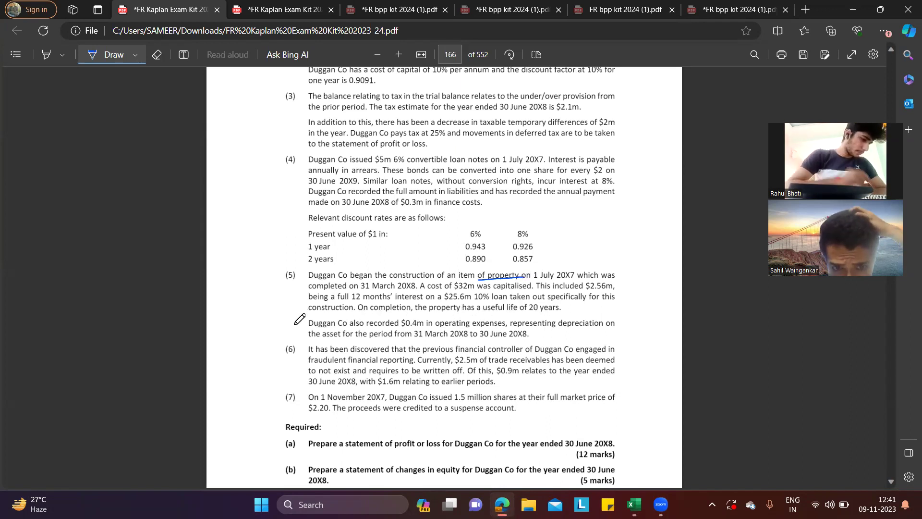
drag(296, 325, 325, 315)
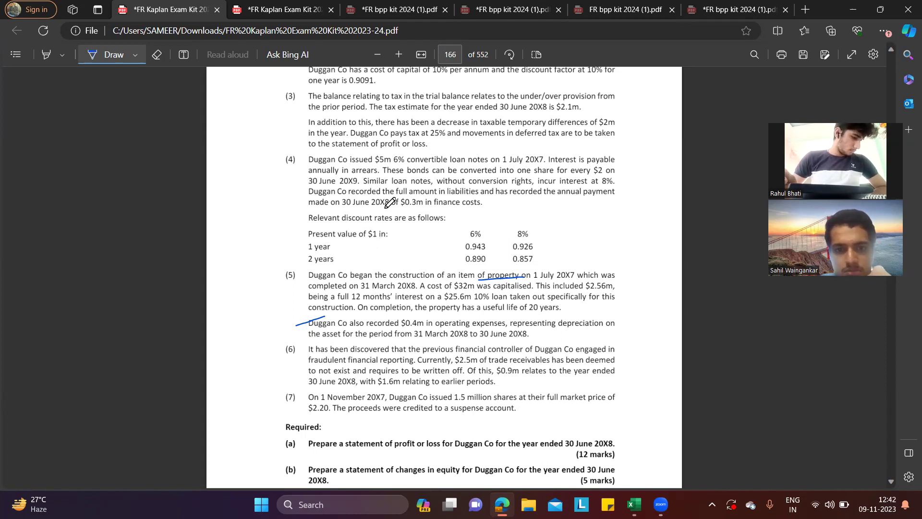
scroll(390, 203, up, 10)
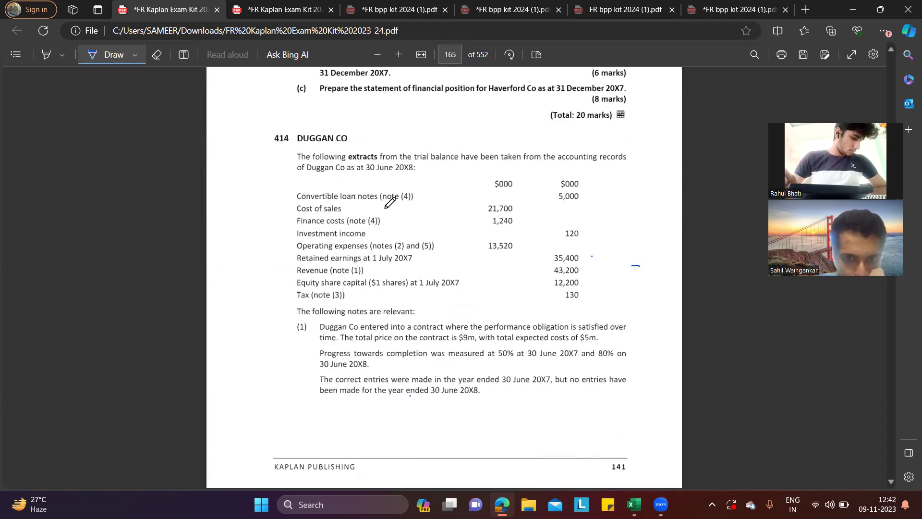
scroll(390, 203, down, 10)
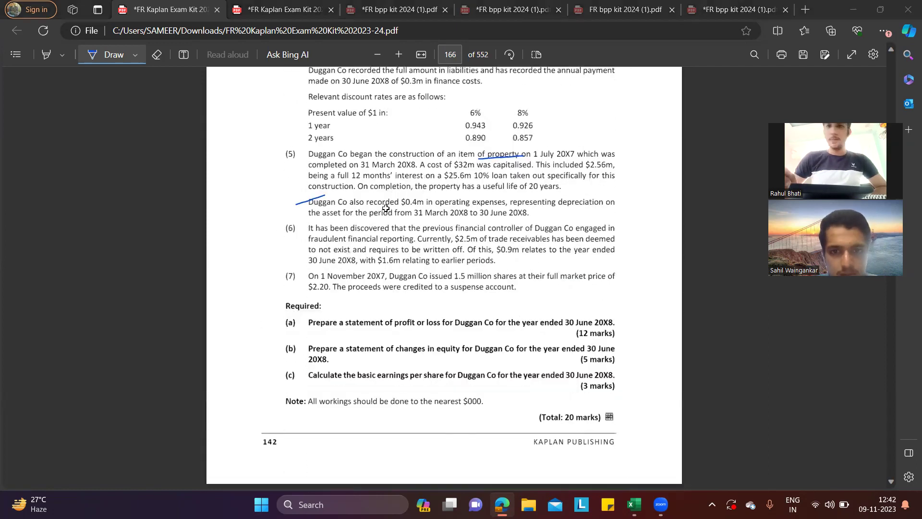
Step: Start working 8 in the workbook by entering 8 in L45 and the heading "Operating expenses" in M45
key(alt+Tab)
click(624, 234)
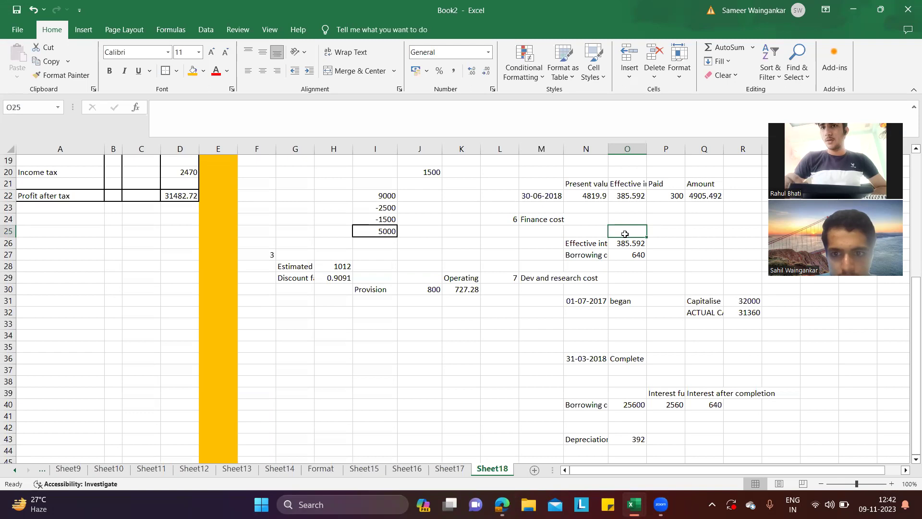
scroll(625, 234, down, 3)
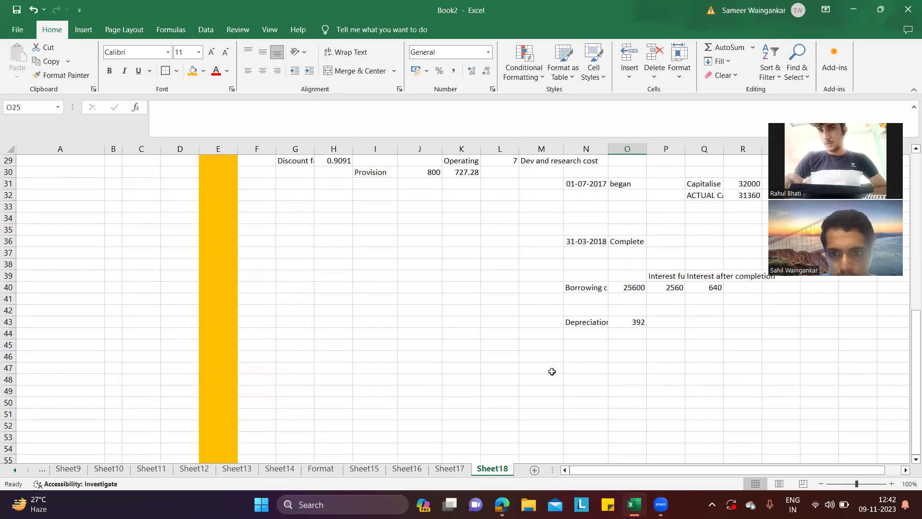
click(513, 346)
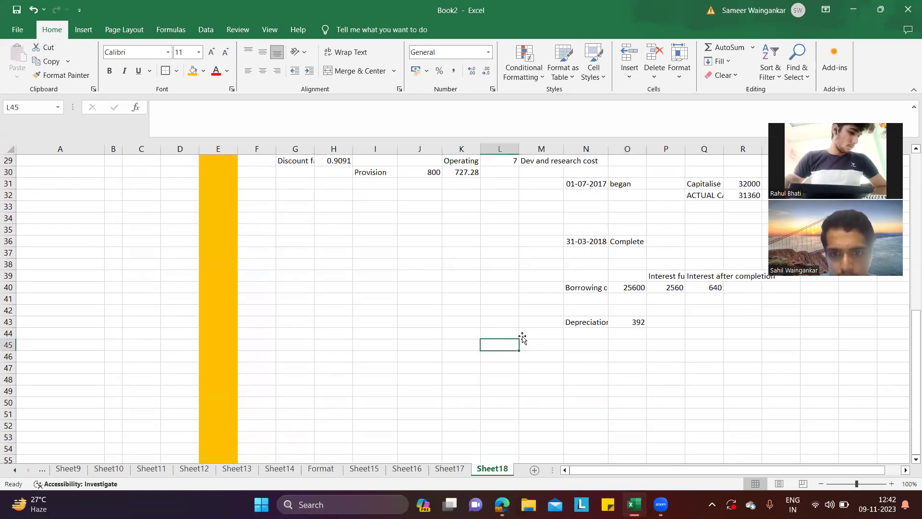
scroll(573, 259, up, 1)
scroll(573, 258, up, 4)
scroll(573, 258, down, 4)
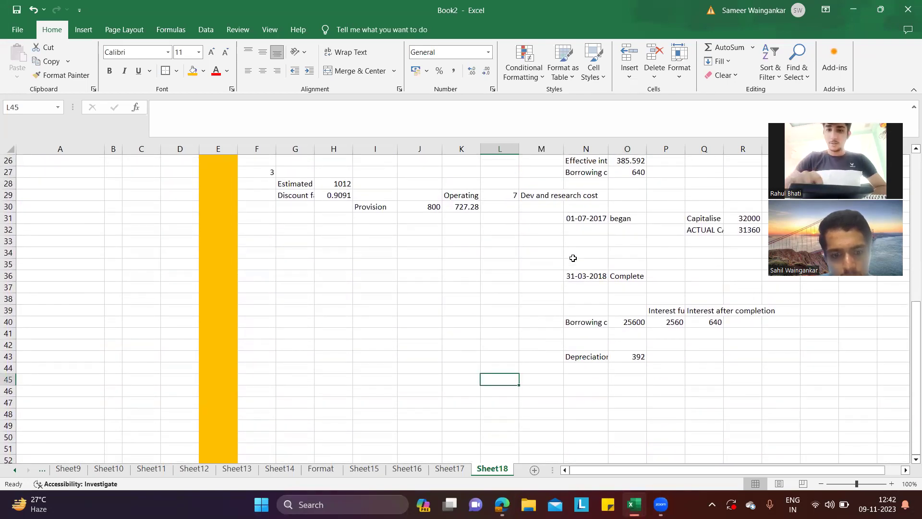
text(8)
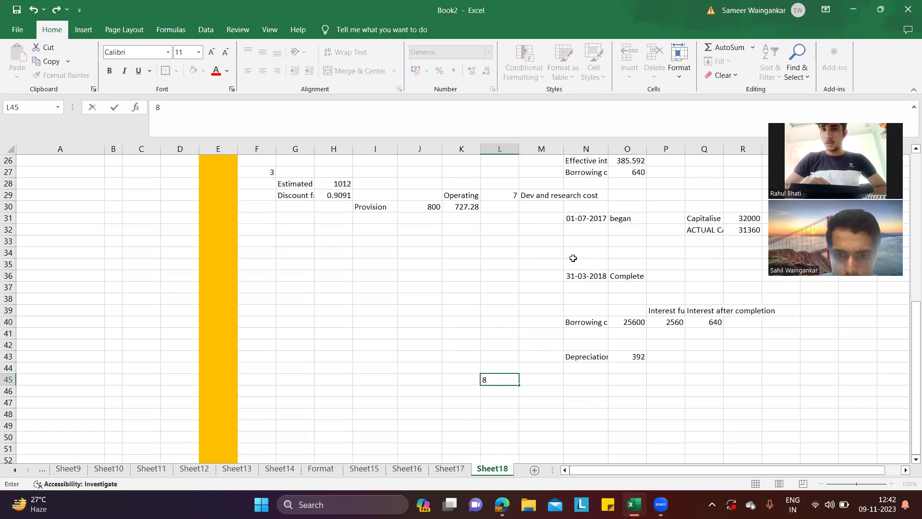
key(Tab)
text(Opert)
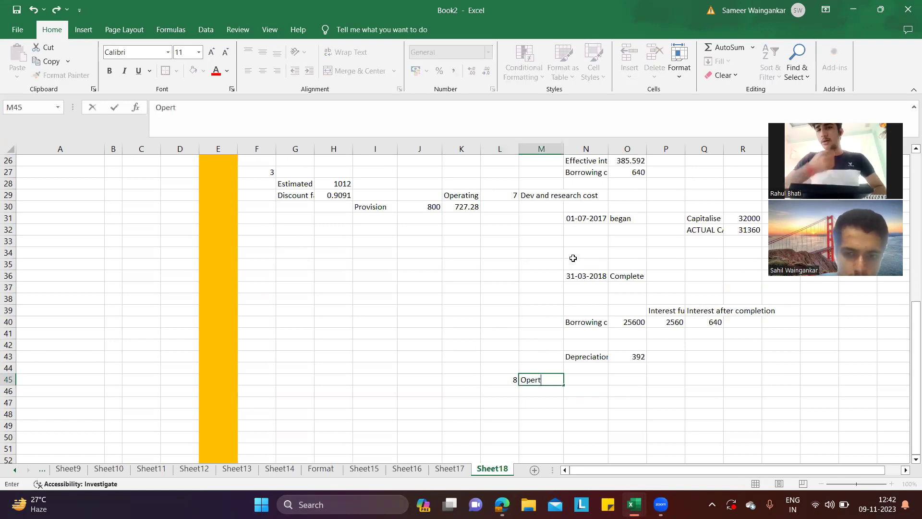
key(BackSpace)
text(ating)
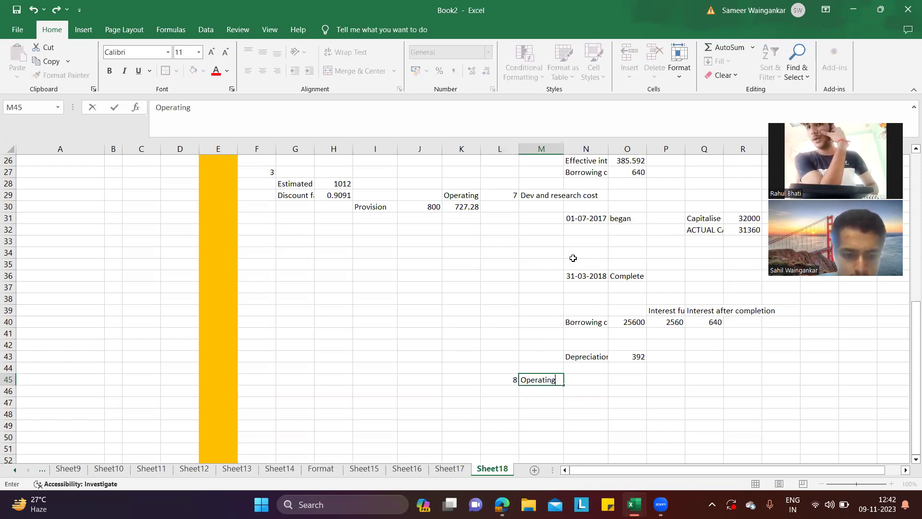
text( expenses)
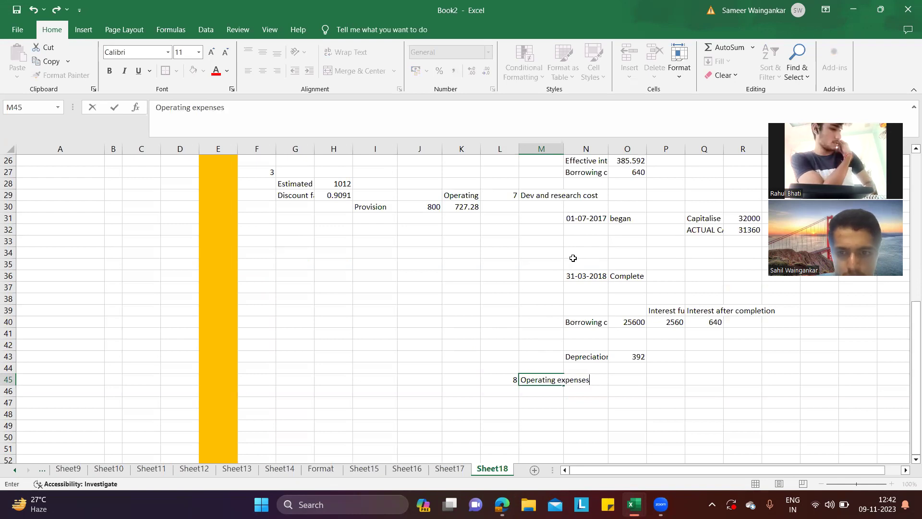
click(676, 391)
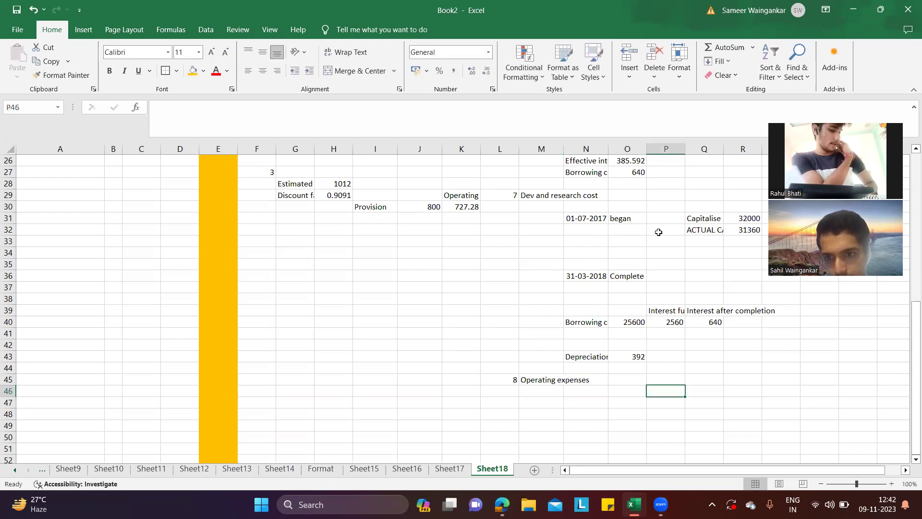
Step: Check the depreciation formula in O43 against the completion date in row 36
scroll(658, 232, up, 1)
click(625, 381)
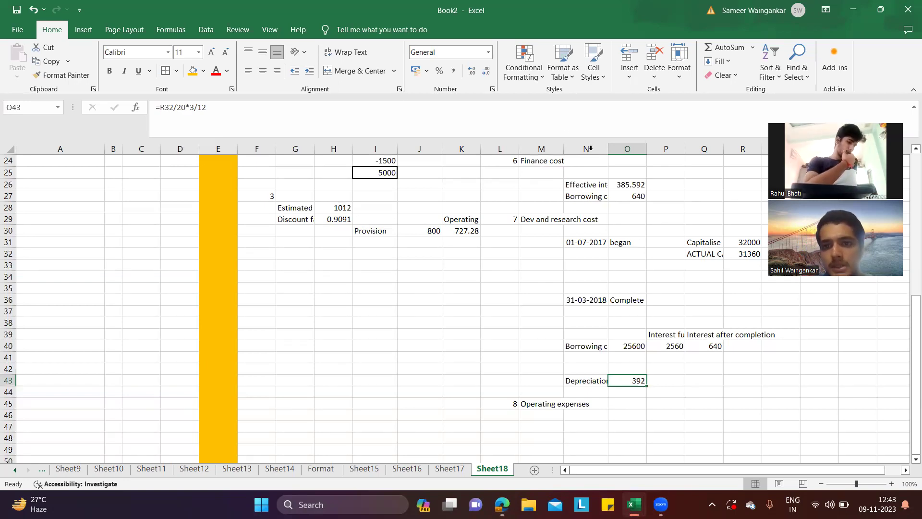
click(549, 300)
drag(549, 300, 656, 303)
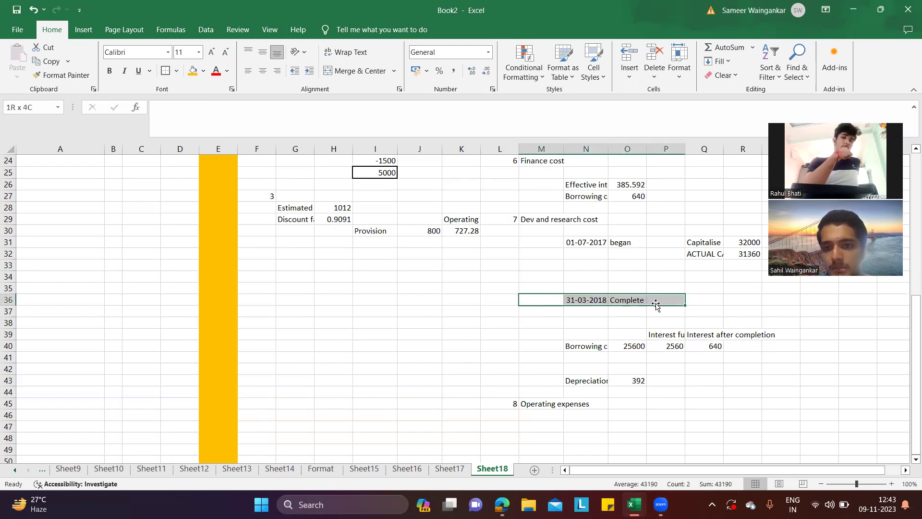
Step: Try deleting the empty cells N32:O35 between the start and completion dates, and undo the deletion
click(648, 270)
drag(574, 254, 642, 285)
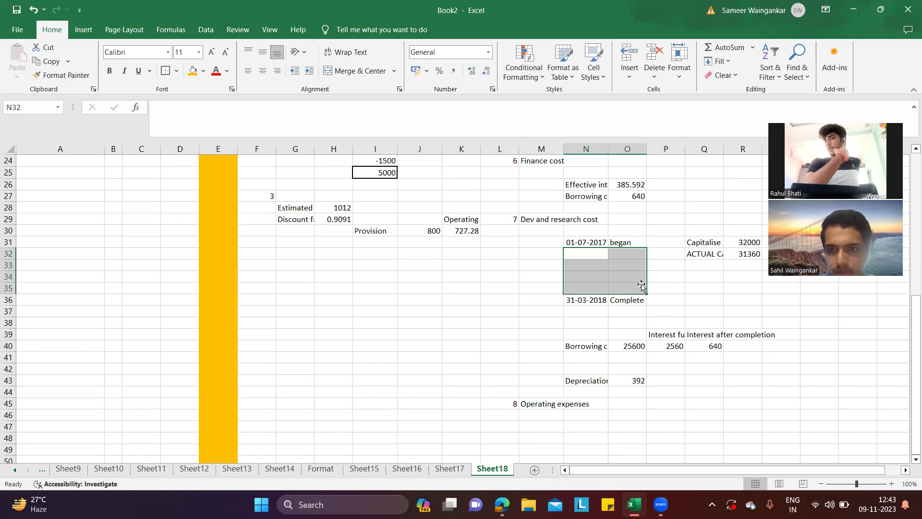
click(651, 57)
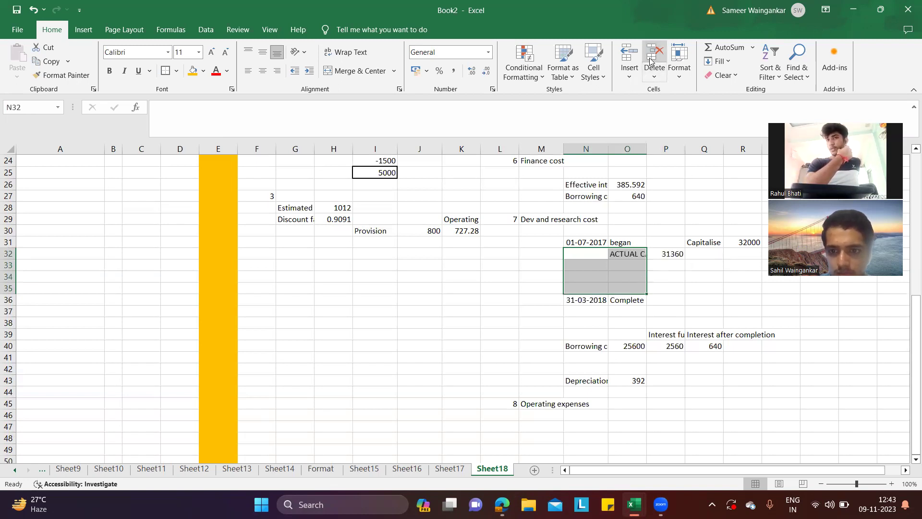
key(ctrl+c)
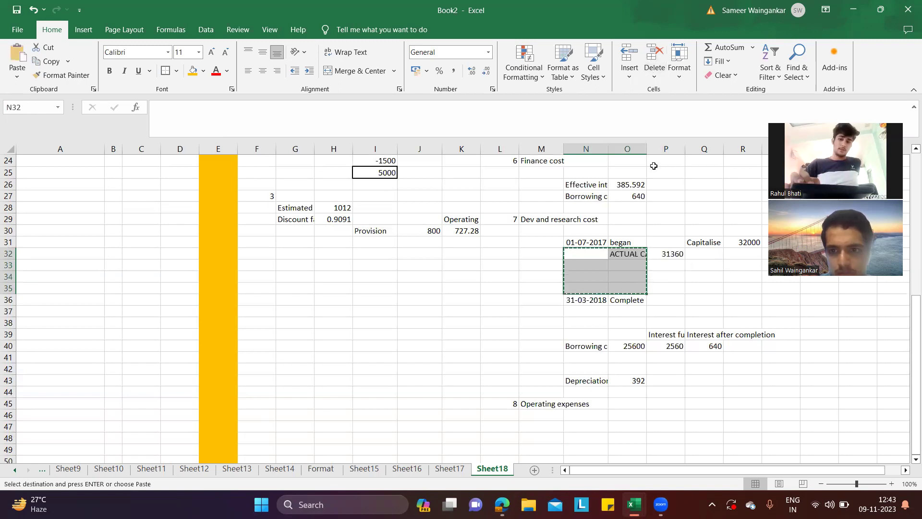
key(ctrl+z)
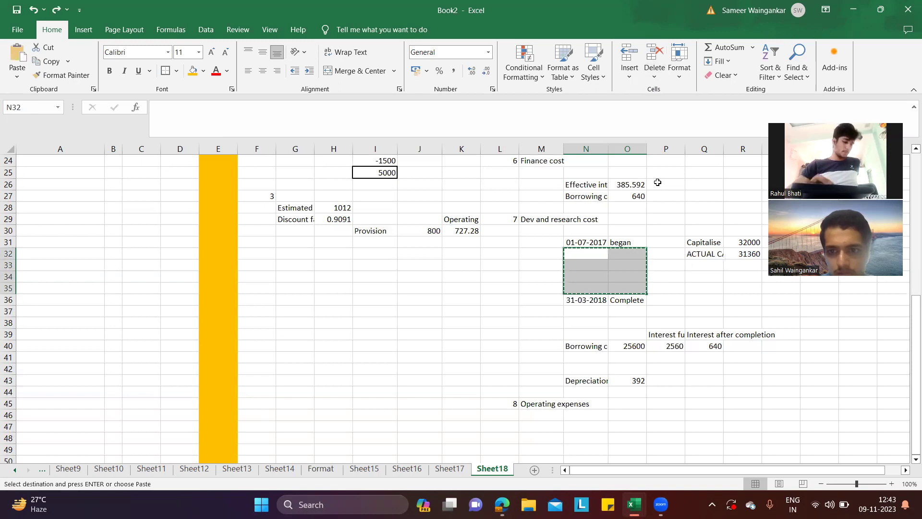
Step: Delete the empty cells in rows 33 to 35 from column L rightwards, between the construction start and completion dates
click(682, 290)
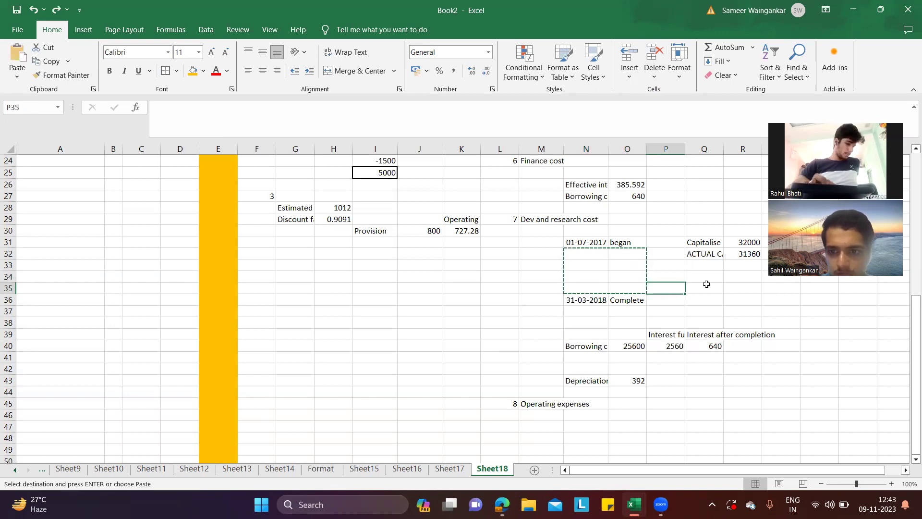
click(523, 262)
click(500, 264)
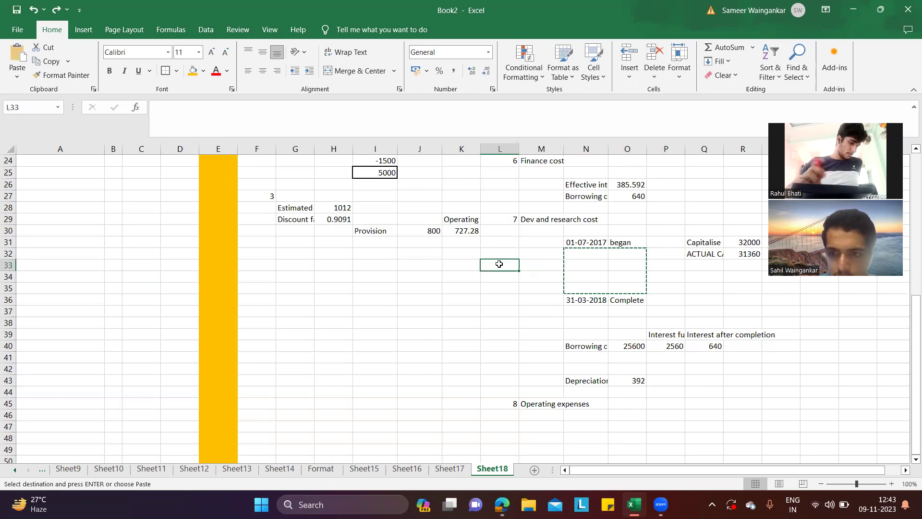
key(ctrl+shift+Right)
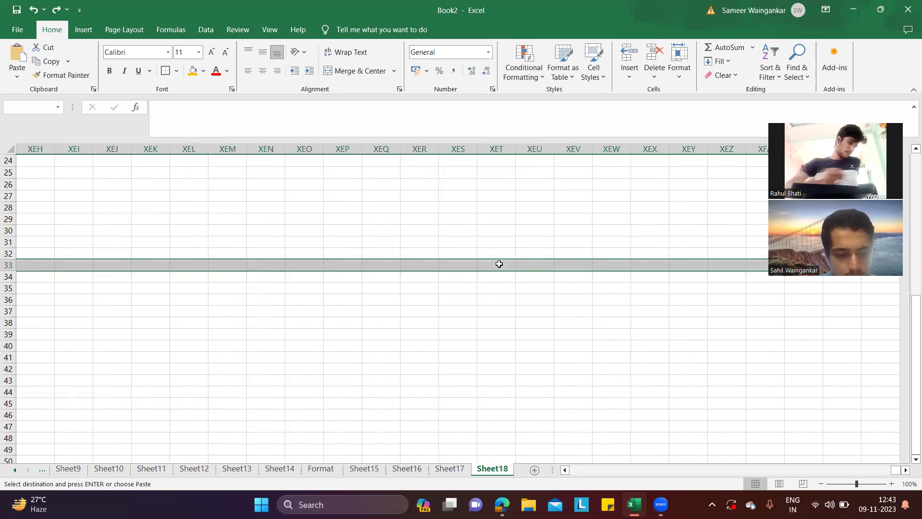
key(shift+Down)
key(shift+Down)
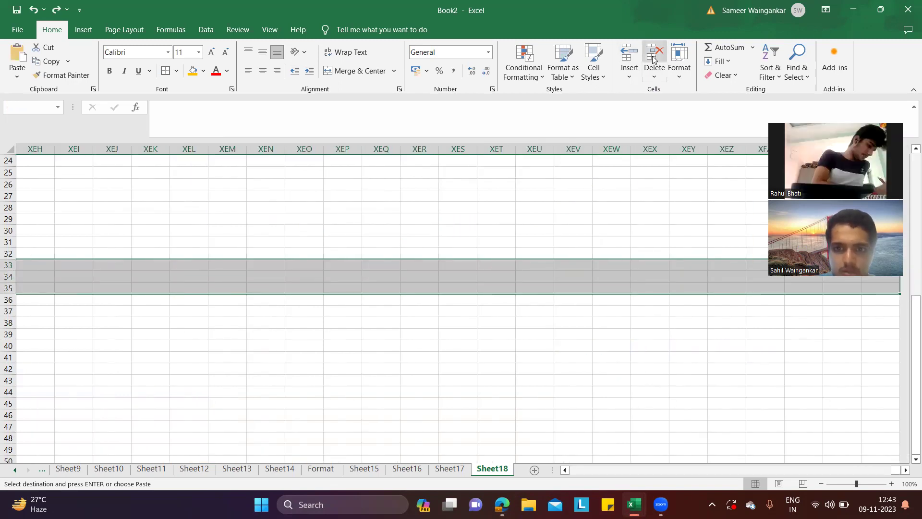
click(653, 59)
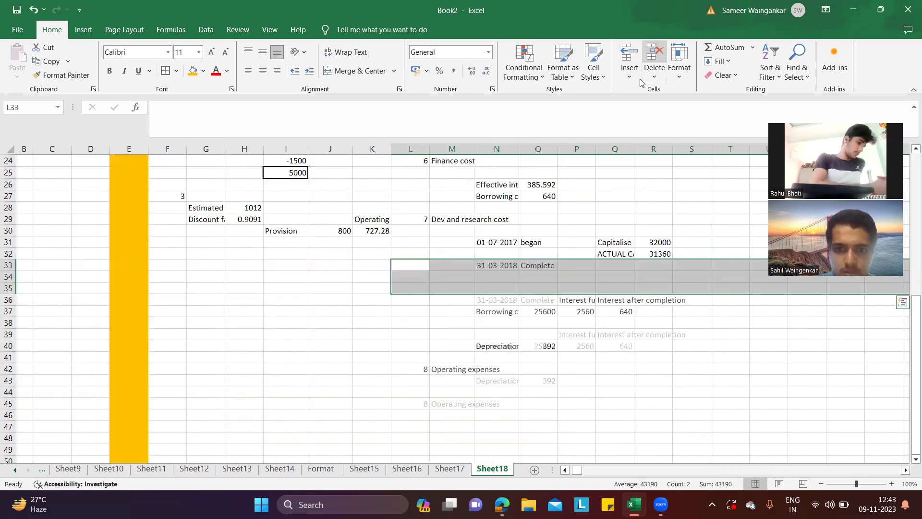
click(613, 194)
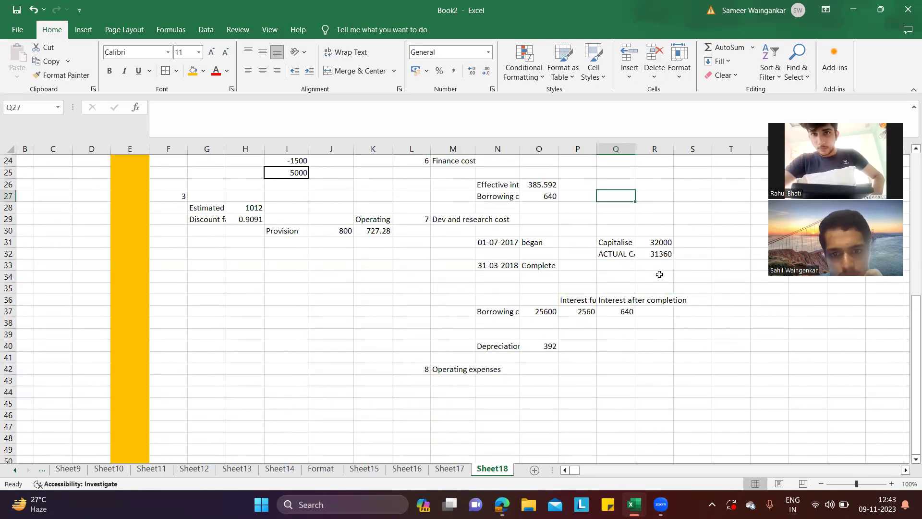
Step: Enter "Opening" in N44 and 13520 in O44, checking the operating expenses figure against the exam question's trial balance
click(498, 389)
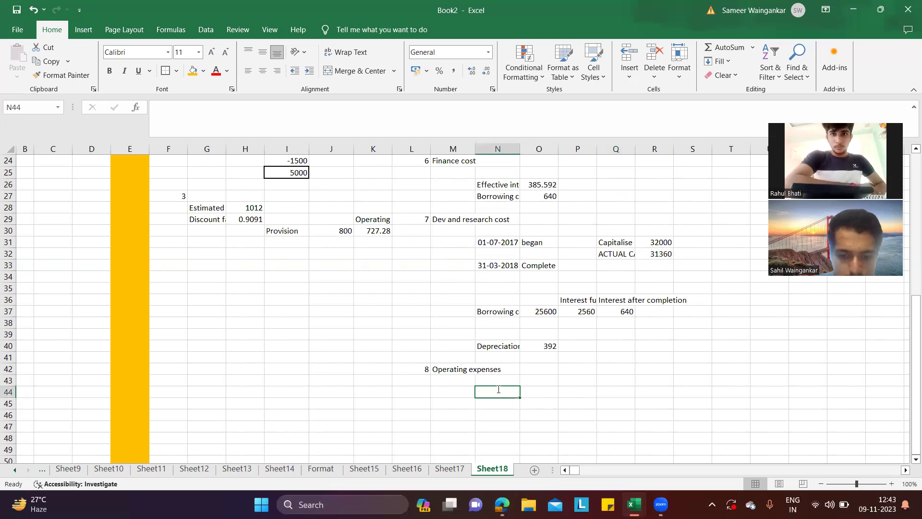
text(Openning)
click(543, 398)
text(13250)
key(alt+Tab)
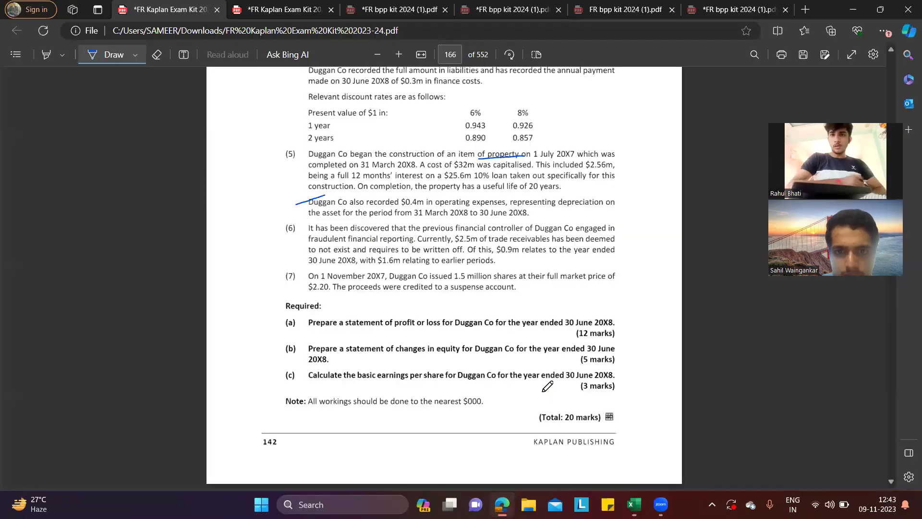
scroll(541, 257, up, 5)
scroll(541, 256, up, 2)
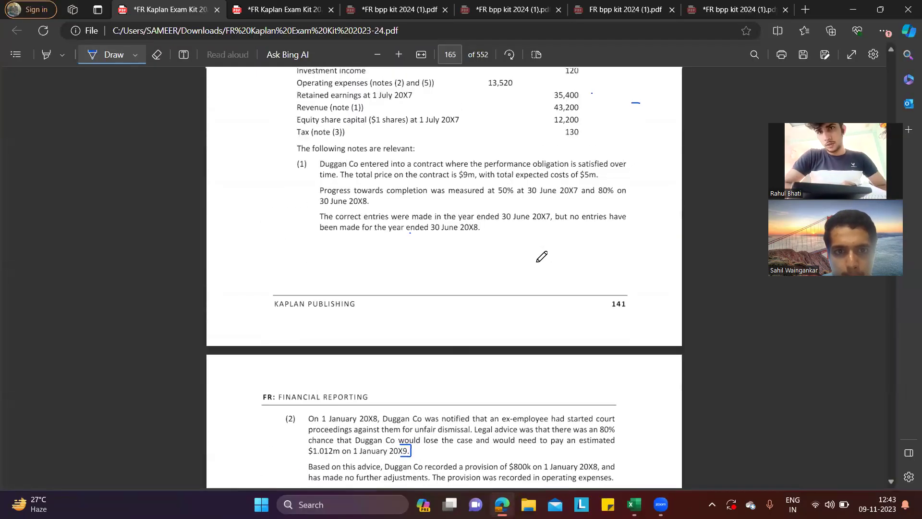
key(alt+Tab)
key(BackSpace)
key(BackSpace)
key(BackSpace)
key(BackSpace)
text(520)
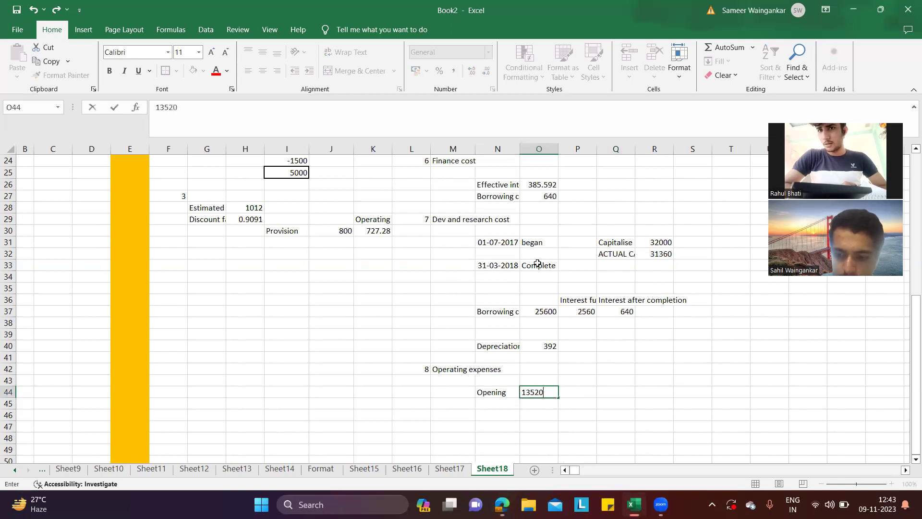
key(Return)
Step: Label N45 under the opening operating expenses as "Depreciation unwind"
key(Left)
text(=)
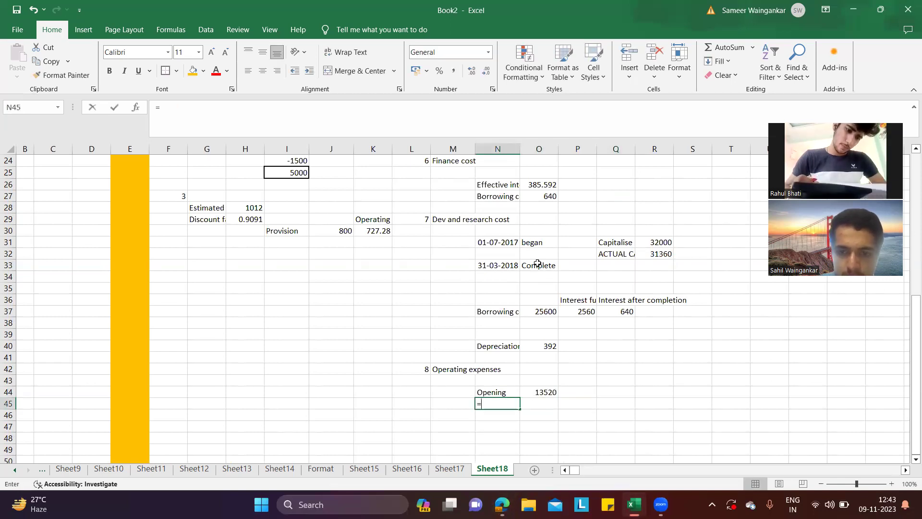
click(508, 344)
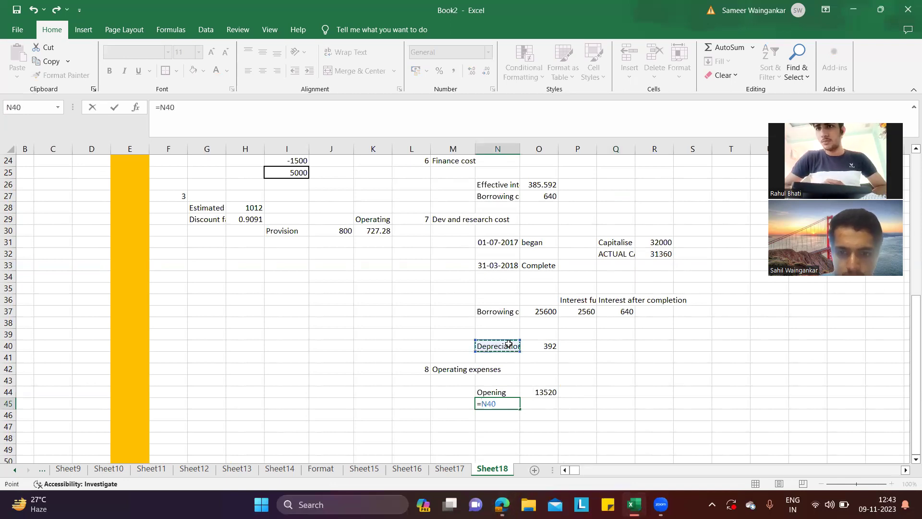
key(BackSpace)
key(BackSpace)
key(BackSpace)
key(BackSpace)
text(D)
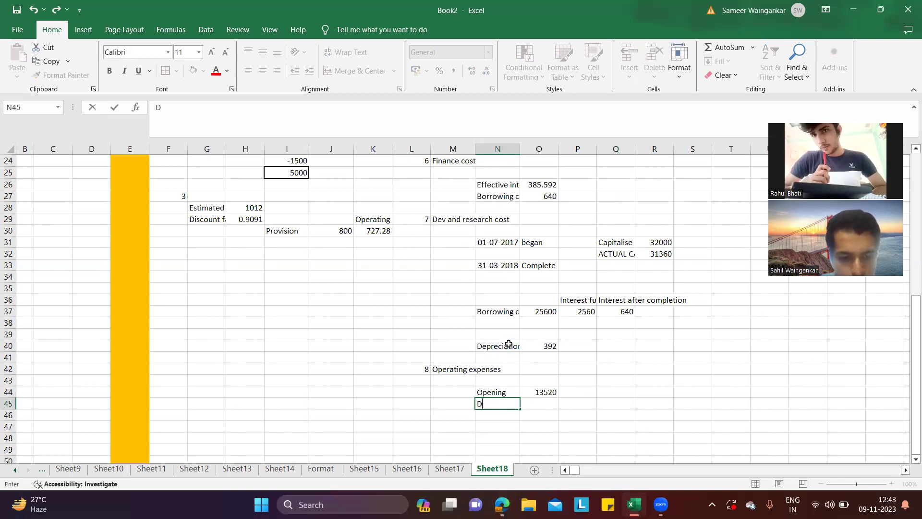
text(epreciation unwo)
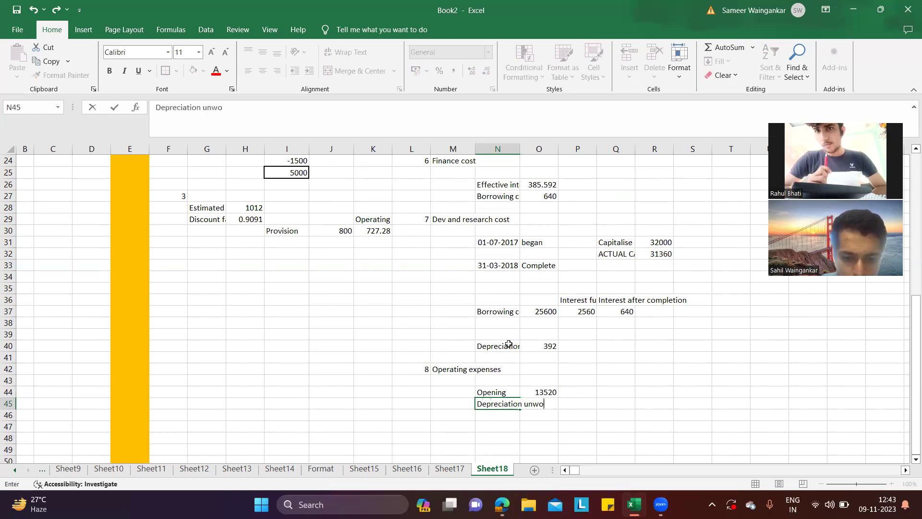
key(BackSpace)
text(ind)
click(566, 403)
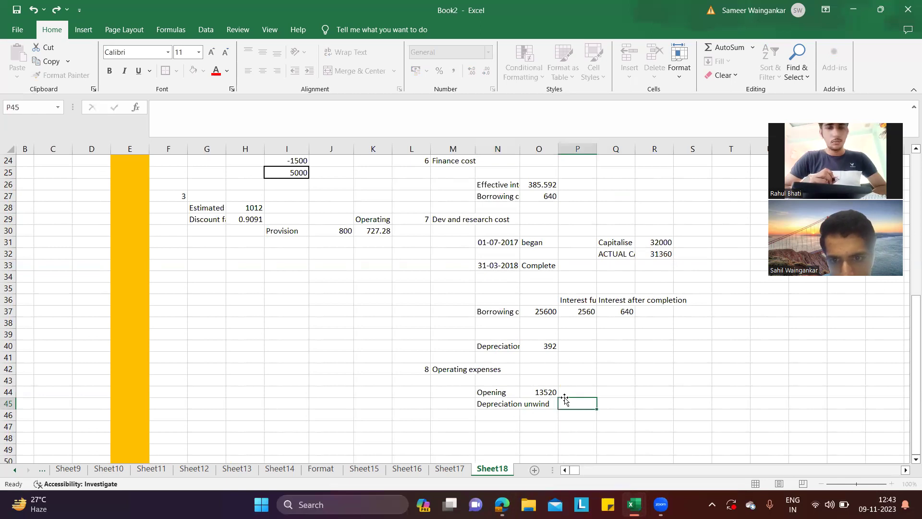
Step: Enter 8 in O45 as the depreciation adjustment to operating expenses
click(552, 402)
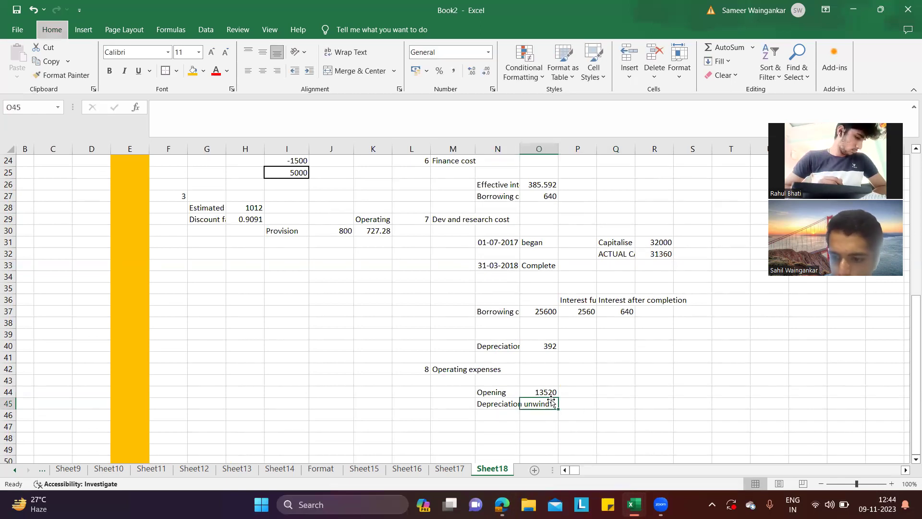
key(alt)
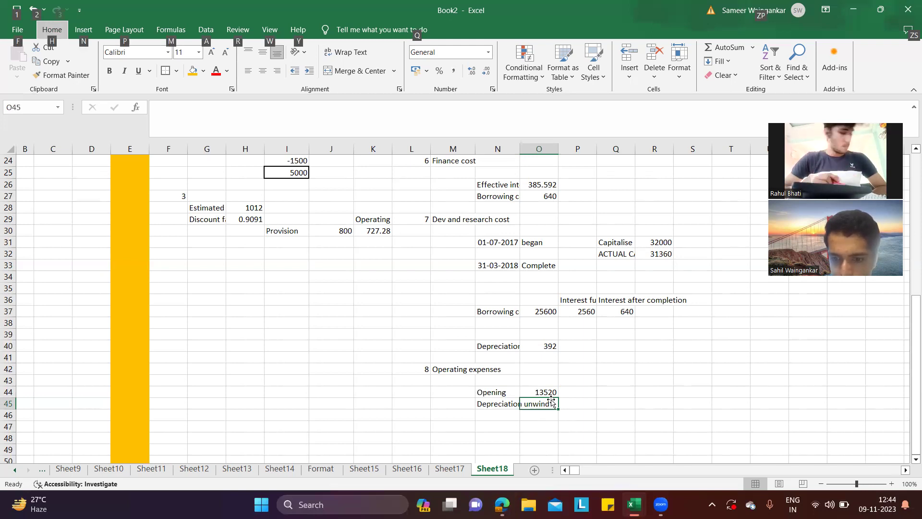
click(587, 417)
click(550, 403)
text(8)
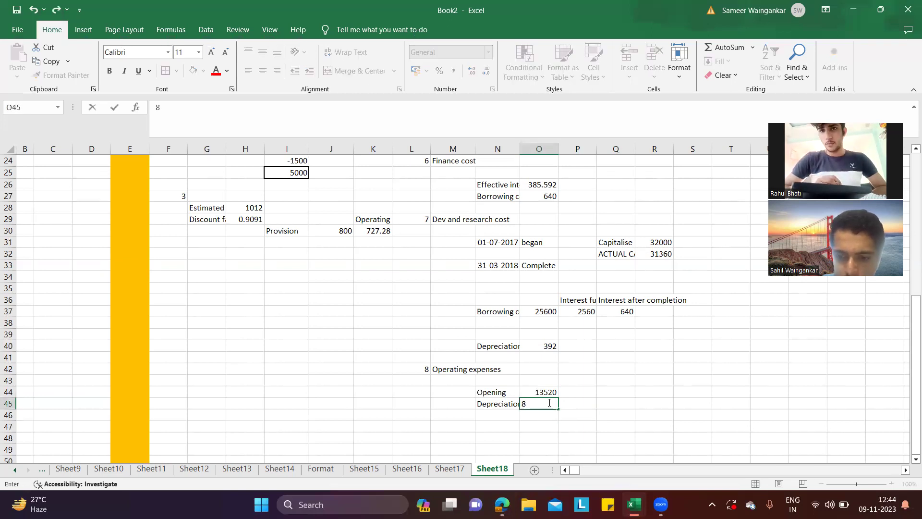
key(Return)
Step: Review note 5 in the exam question and check the operating expenses formula in D11 of the profit or loss statement
key(alt+Tab)
scroll(518, 313, down, 5)
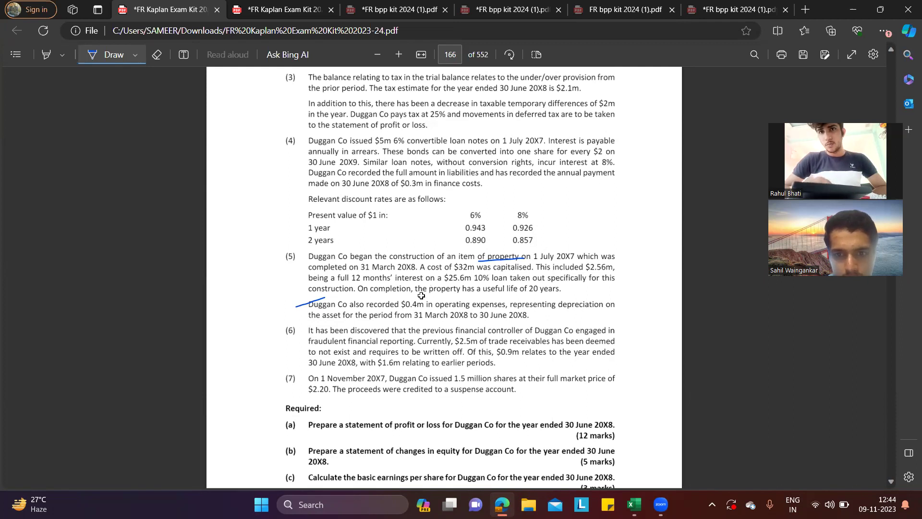
key(alt+Tab)
scroll(289, 273, up, 8)
scroll(137, 254, left, 3)
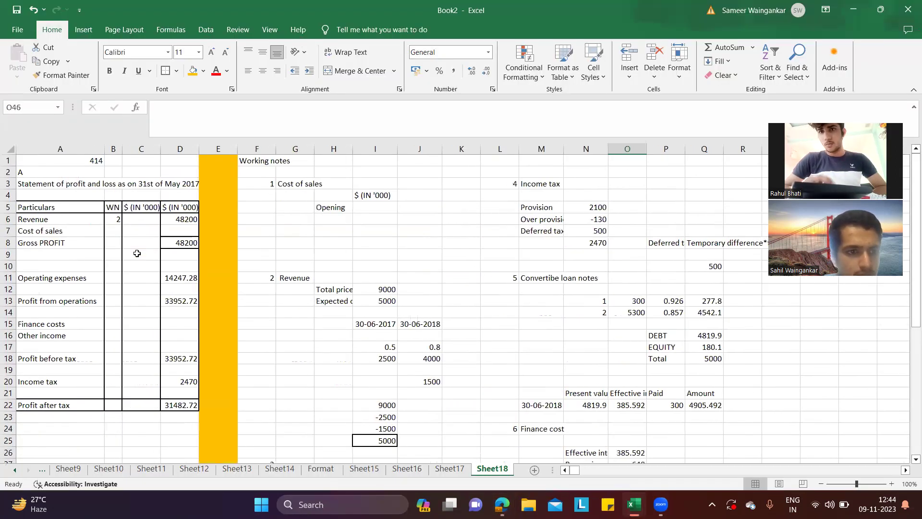
click(179, 277)
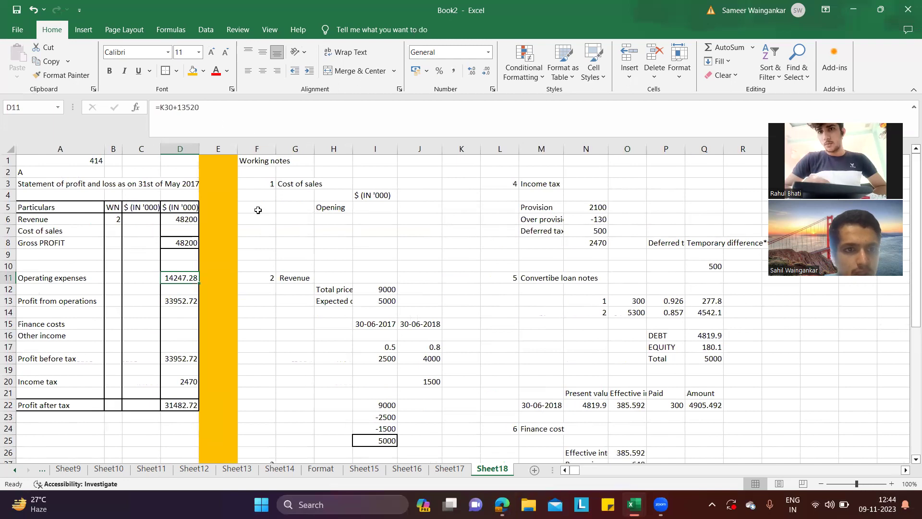
scroll(305, 254, down, 5)
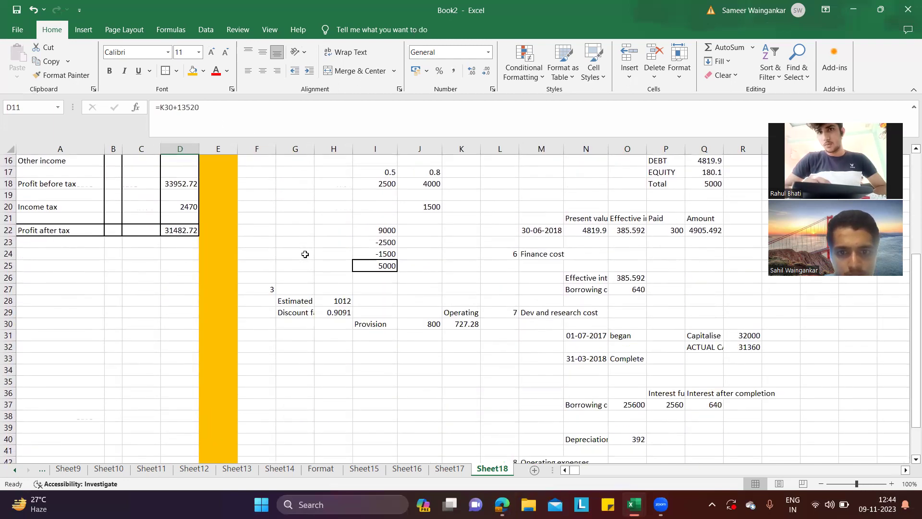
scroll(469, 307, down, 3)
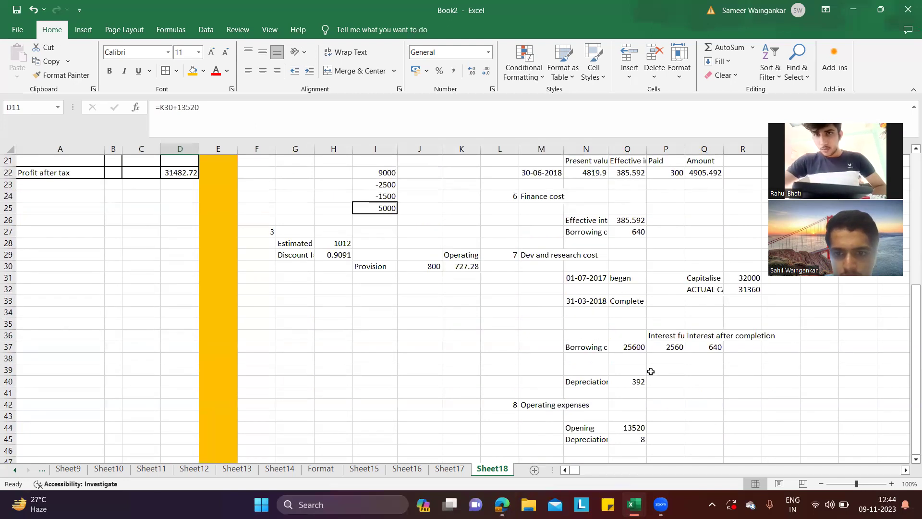
Step: Add the provision line to working 8 by linking N46 to the Provision label in I30 and O46 to the amount in K30
click(586, 426)
text(=)
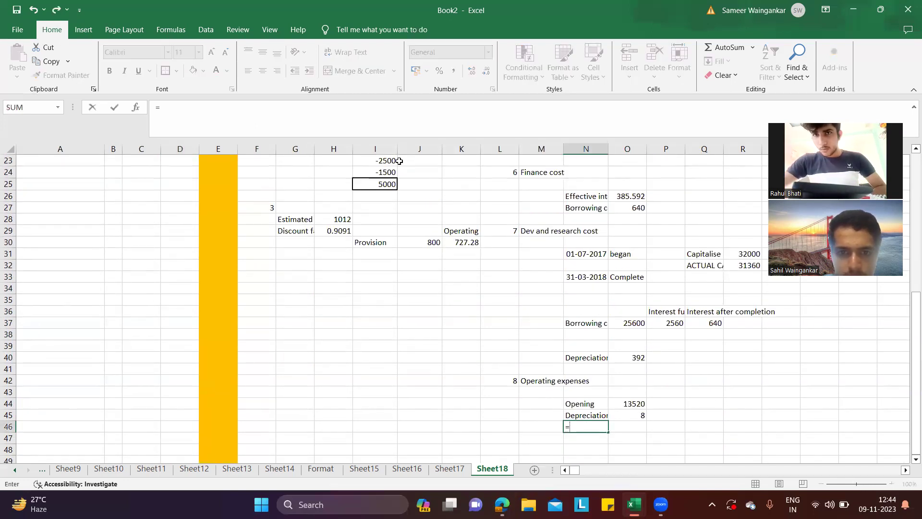
click(380, 240)
key(Return)
key(Right)
key(Up)
text(=)
click(463, 244)
key(Return)
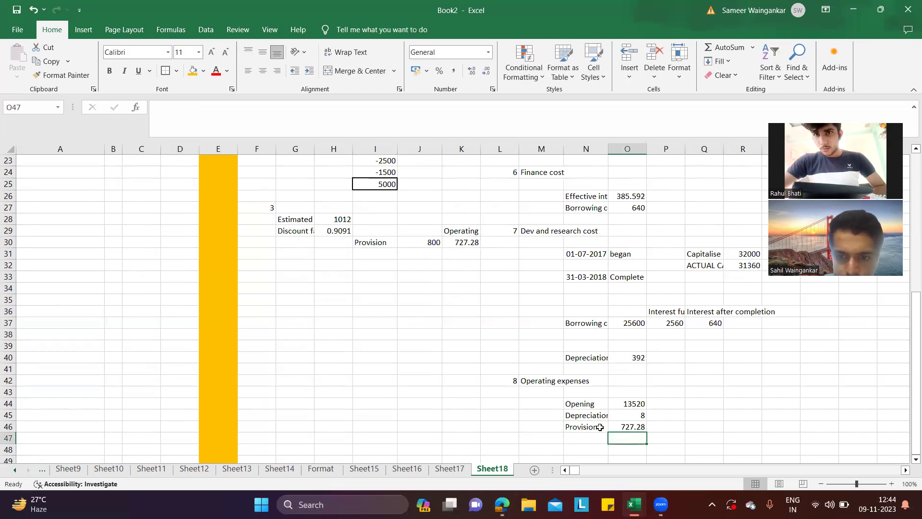
Step: Glance at the exam notes and insert blank cells at L28:Q28 below the finance cost working's borrowing cost line
click(593, 434)
key(alt+Tab)
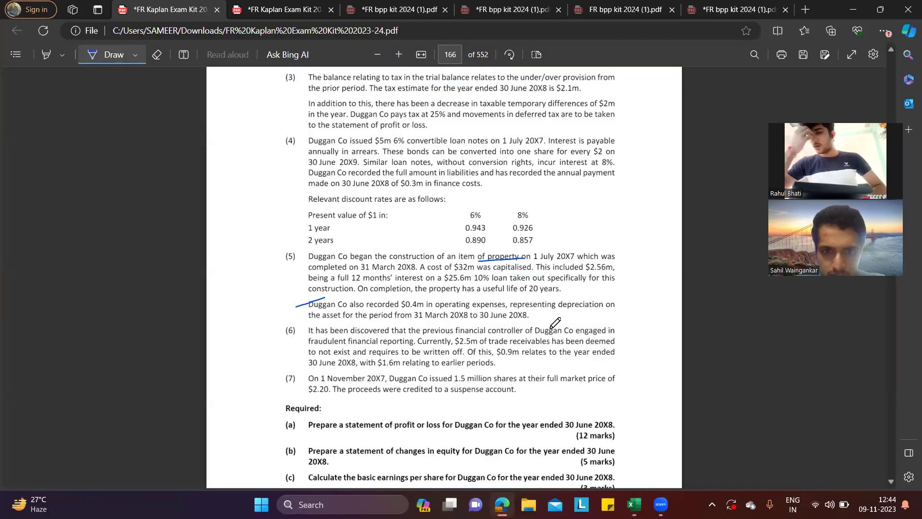
key(alt+Tab)
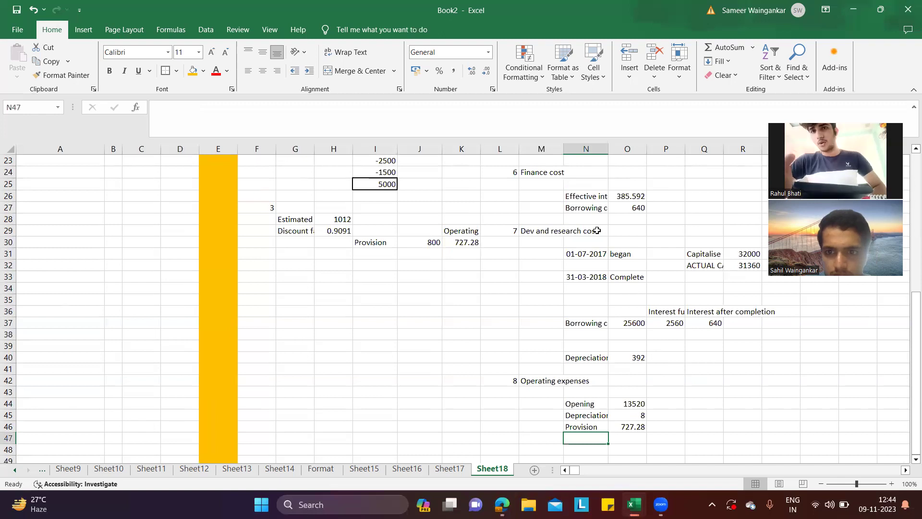
drag(490, 219, 701, 217)
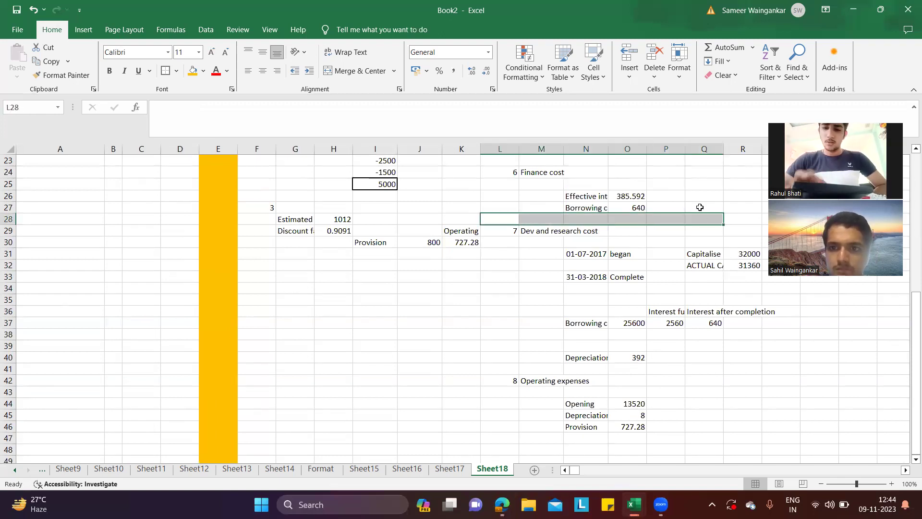
key(ctrl+shift+plus)
key(alt+Tab)
key(alt+Tab)
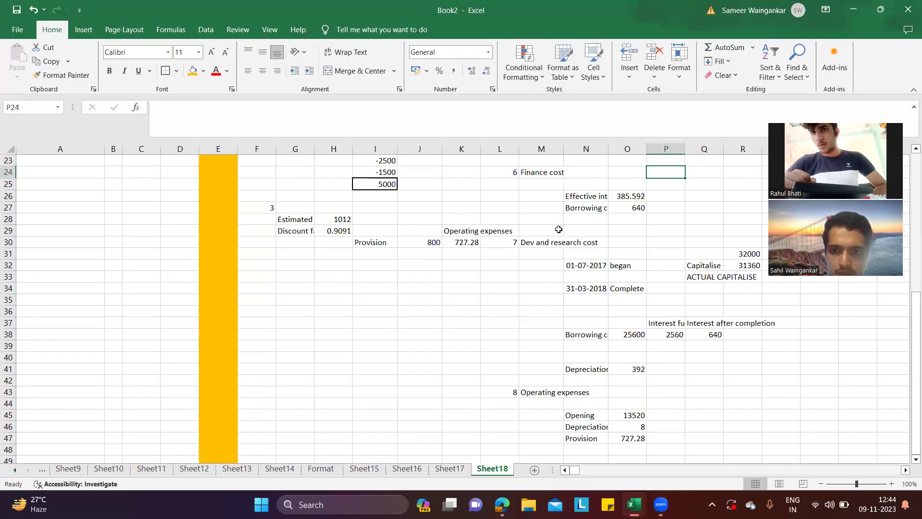
Step: Enter "Total" in N28, sum the two finance costs in O28, and outline N28:O28 with a border
click(583, 217)
text(Total)
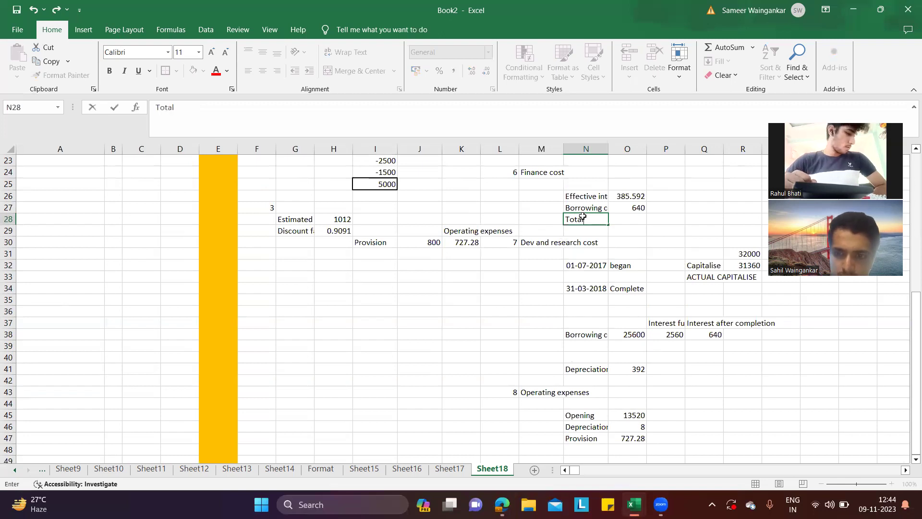
key(Tab)
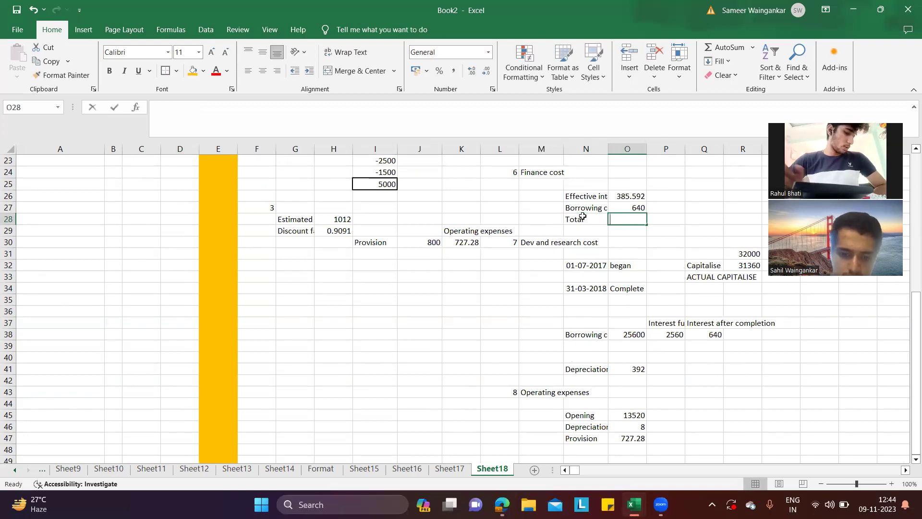
text(=sum()
drag(629, 196, 627, 220)
key(Return)
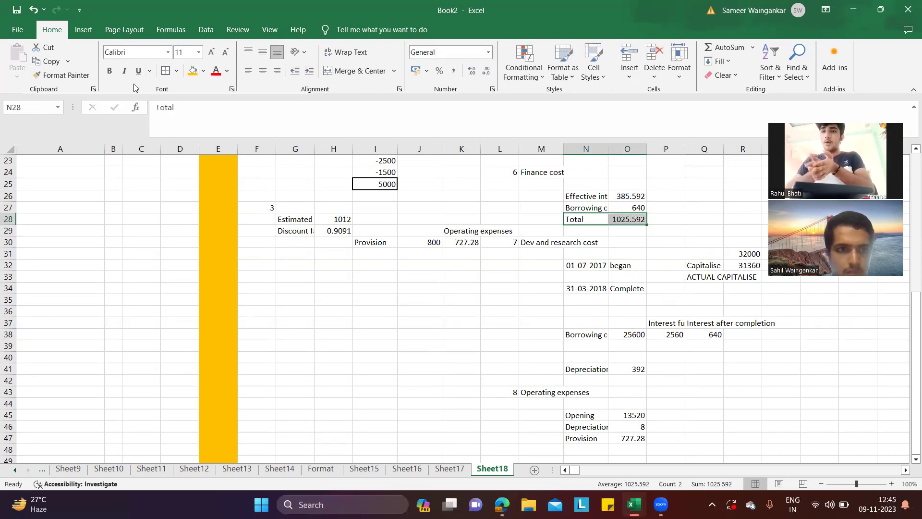
click(165, 71)
click(461, 277)
Step: Check the property's depreciation formula in O41 and return to note 5 of the exam question
scroll(758, 399, down, 1)
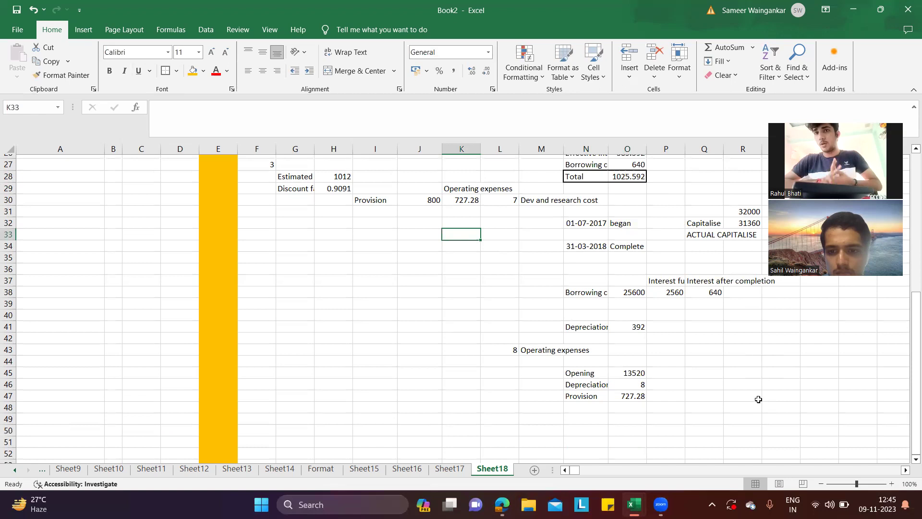
scroll(758, 400, down, 1)
click(639, 334)
click(629, 276)
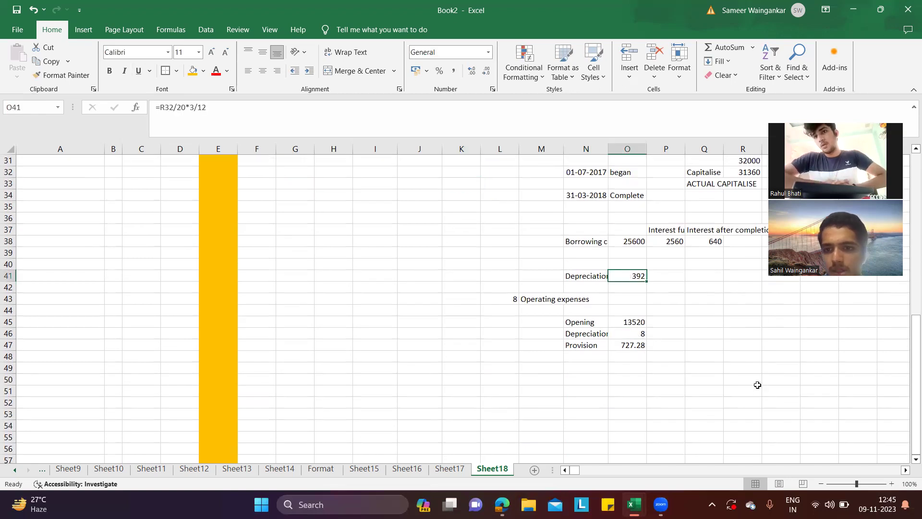
key(alt+Tab)
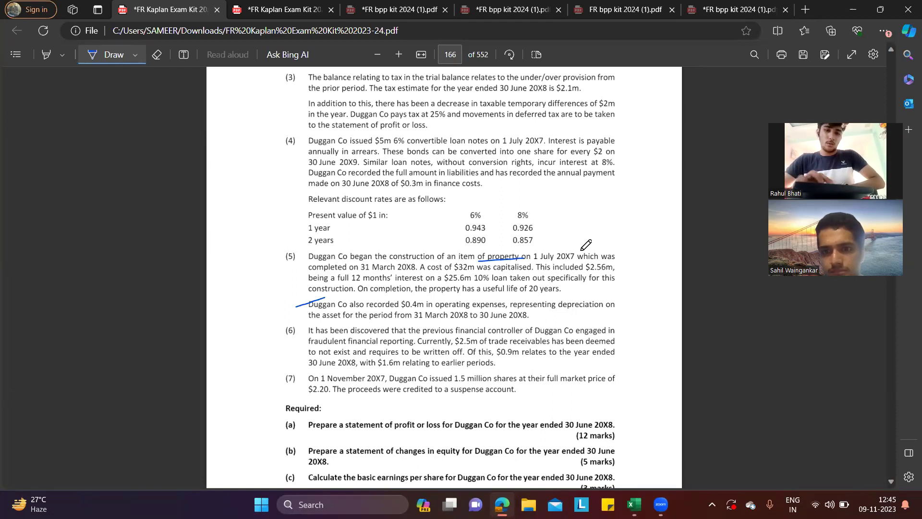
Step: Set the depreciation adjustment in O46 of the operating expenses working to -8
key(alt+Tab)
text(8)
key(ctrl+Return)
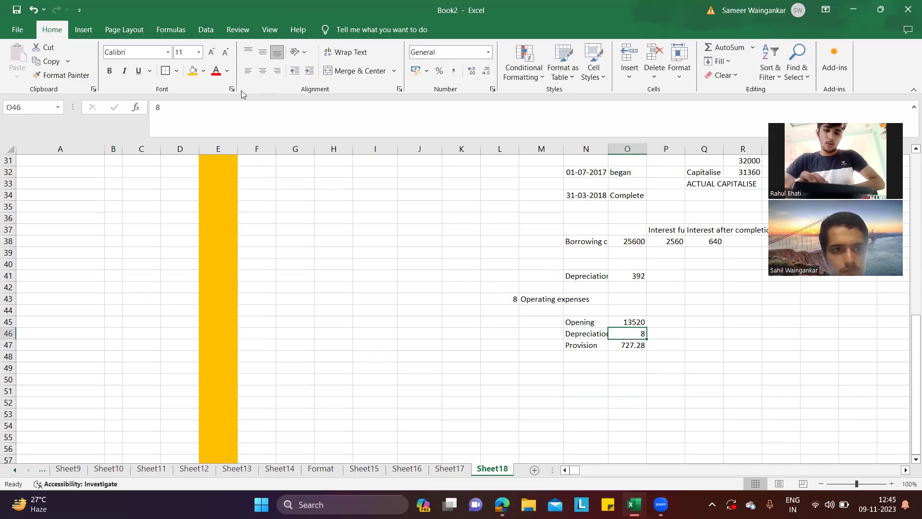
click(157, 108)
text(-)
key(Return)
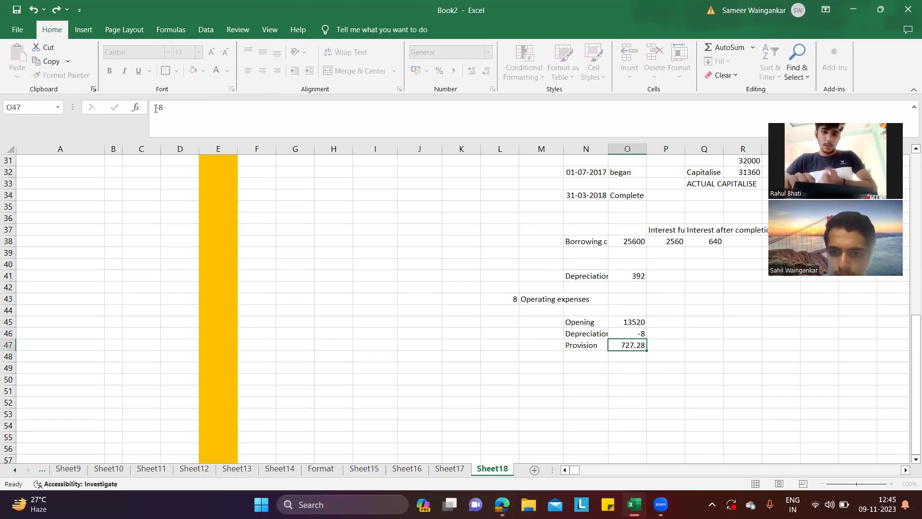
click(674, 371)
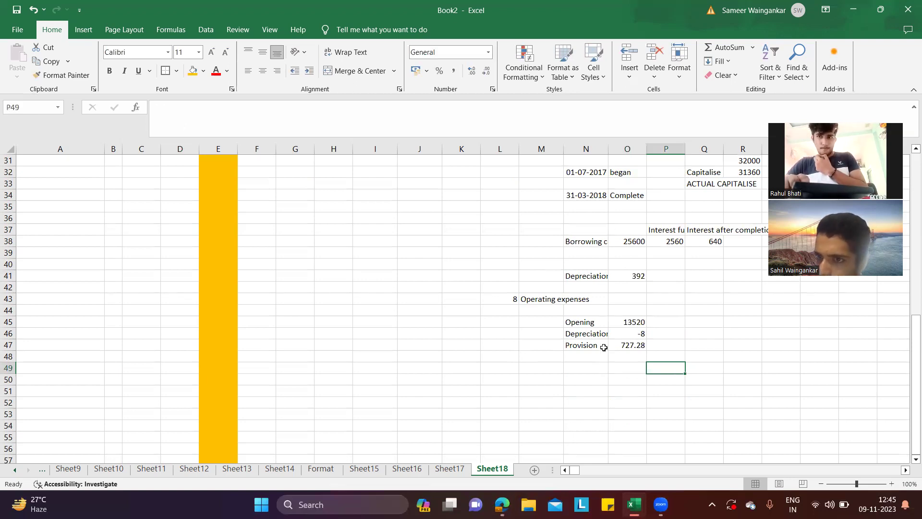
Step: Enter the recorded depreciation of 400 in P41 beside the calculated charge, and clear it again
key(alt+Tab)
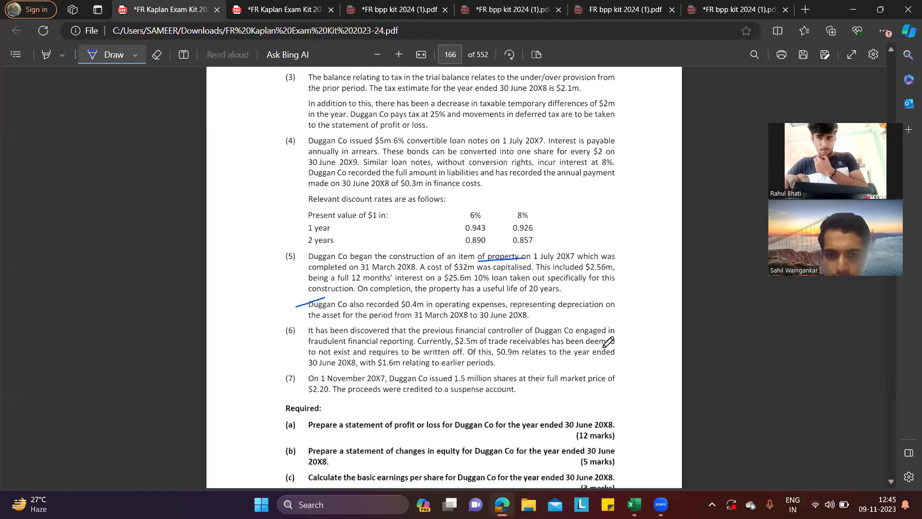
key(alt+Tab)
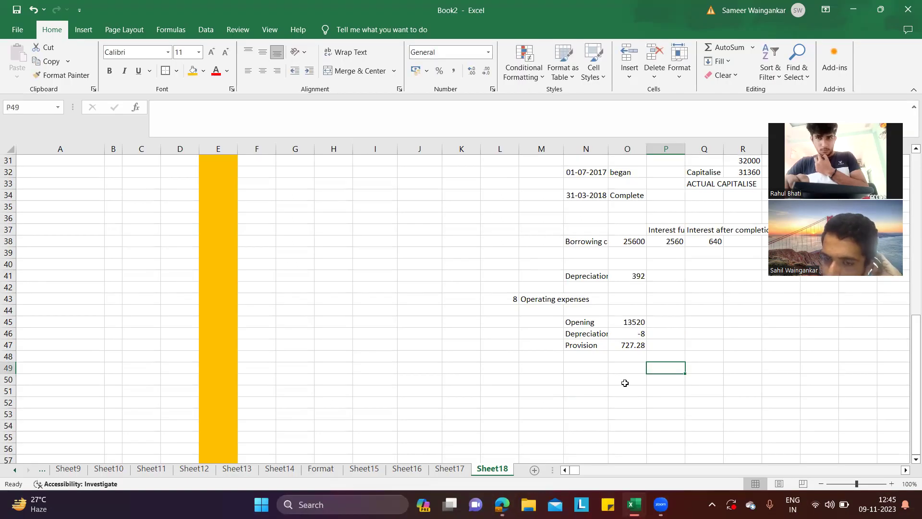
click(624, 276)
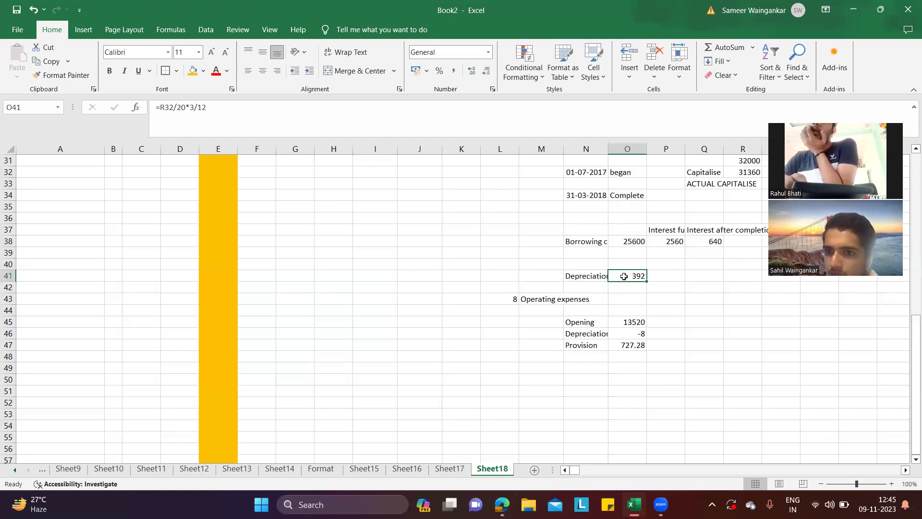
click(663, 276)
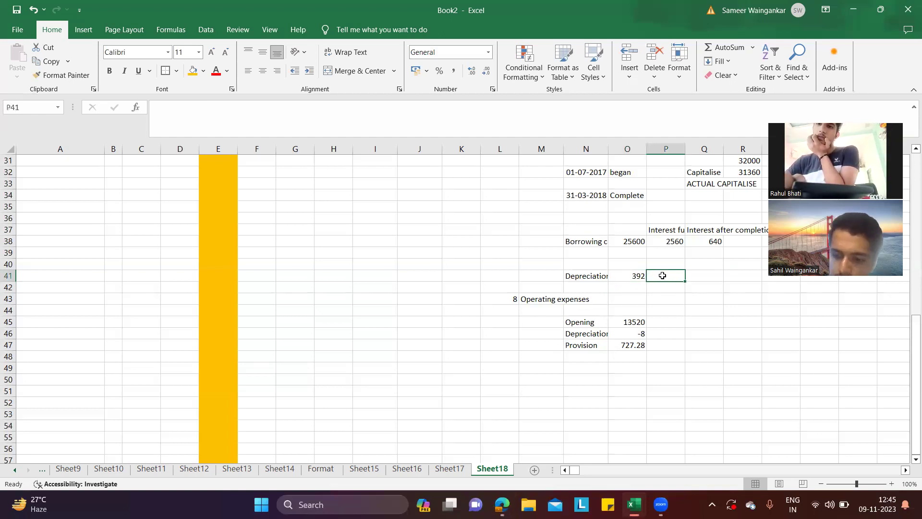
text(4000)
key(BackSpace)
key(Return)
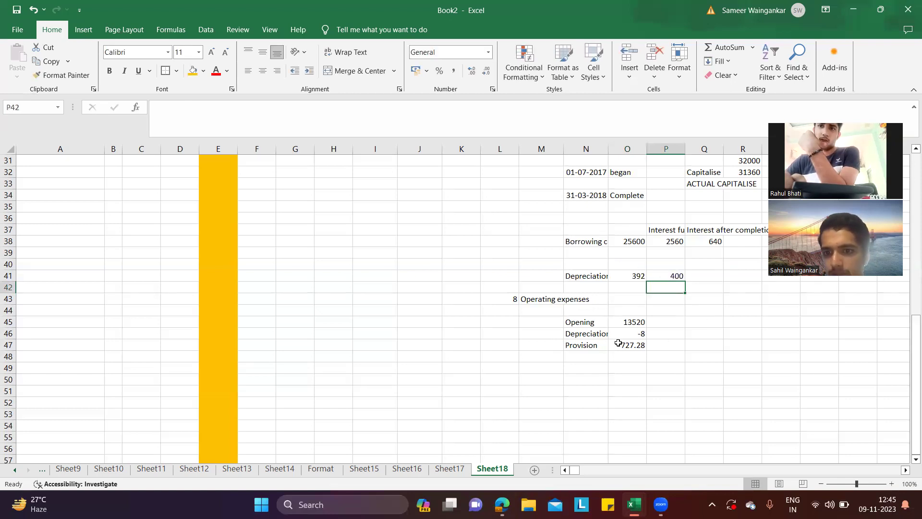
click(670, 275)
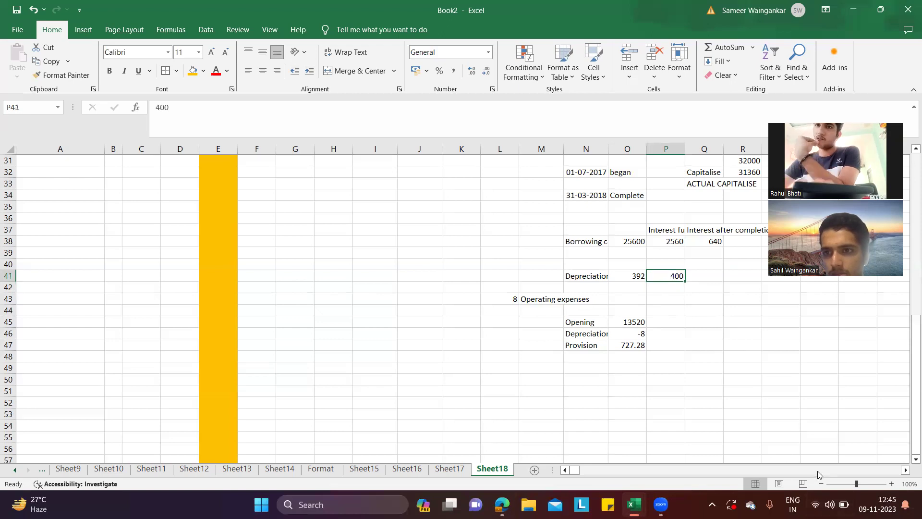
key(BackSpace)
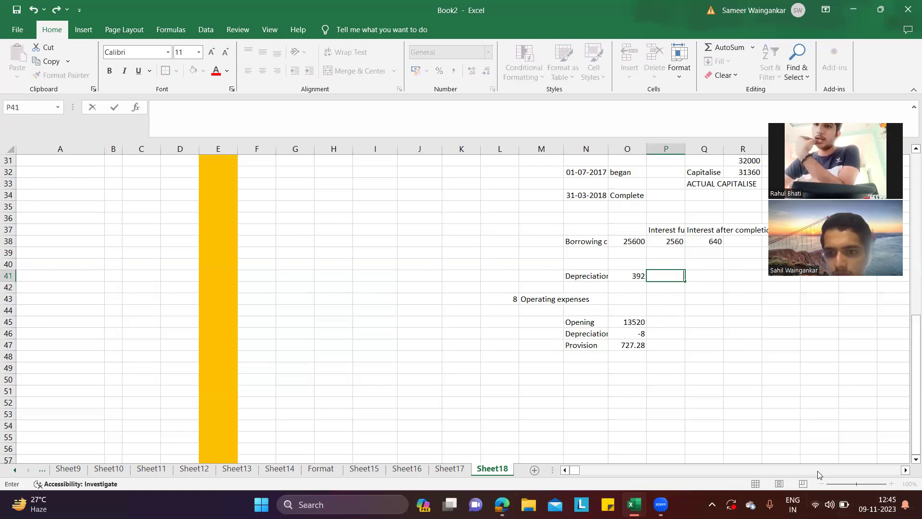
key(Return)
key(Return)
key(Return)
key(Return)
key(Return)
key(Return)
key(Return)
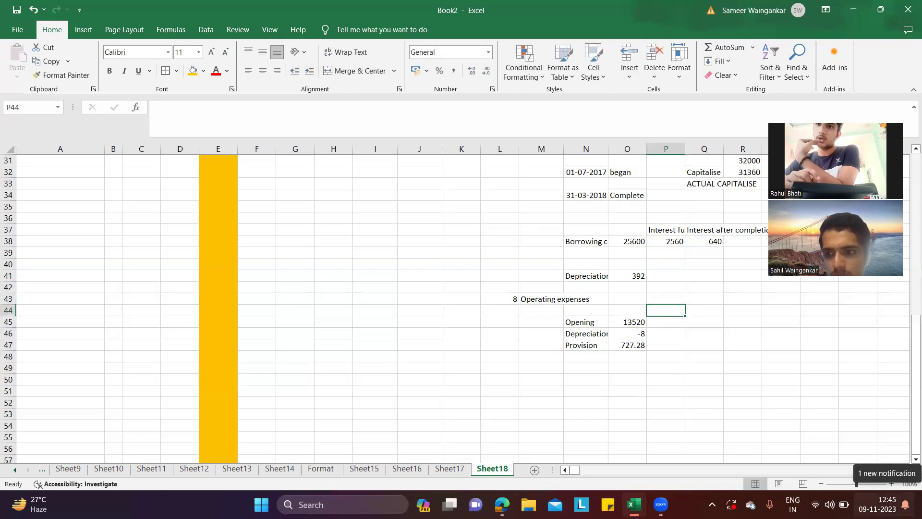
key(Left)
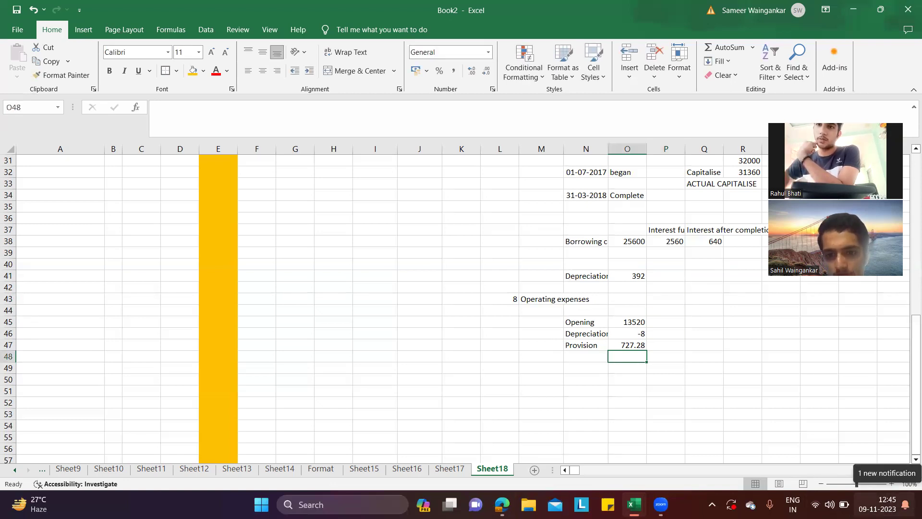
Step: Review note 6 of the exam question and insert blank cells at L27:R27 above the finance cost working's borrowing cost line
key(alt+Tab)
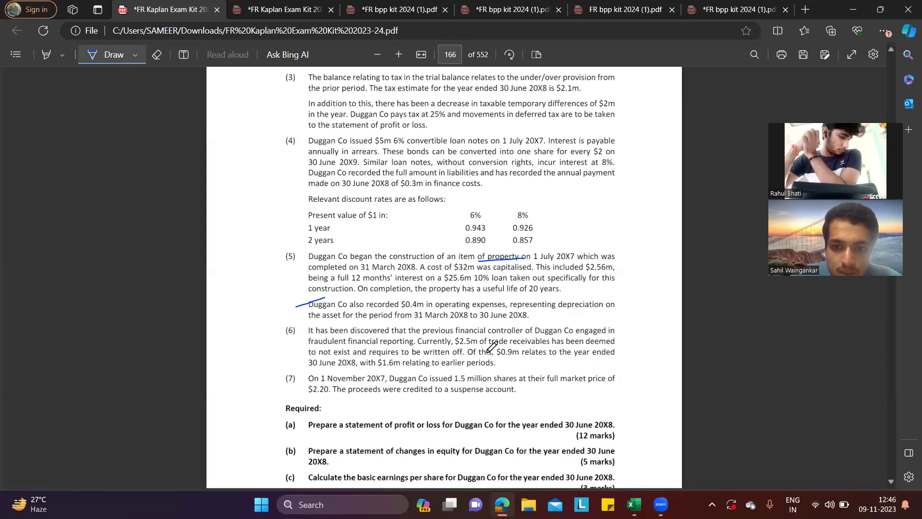
key(alt+Tab)
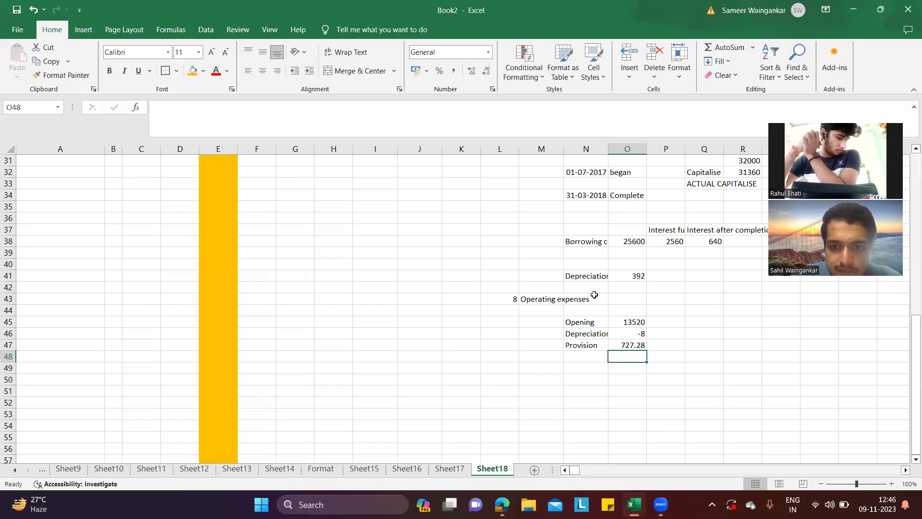
key(alt+Tab)
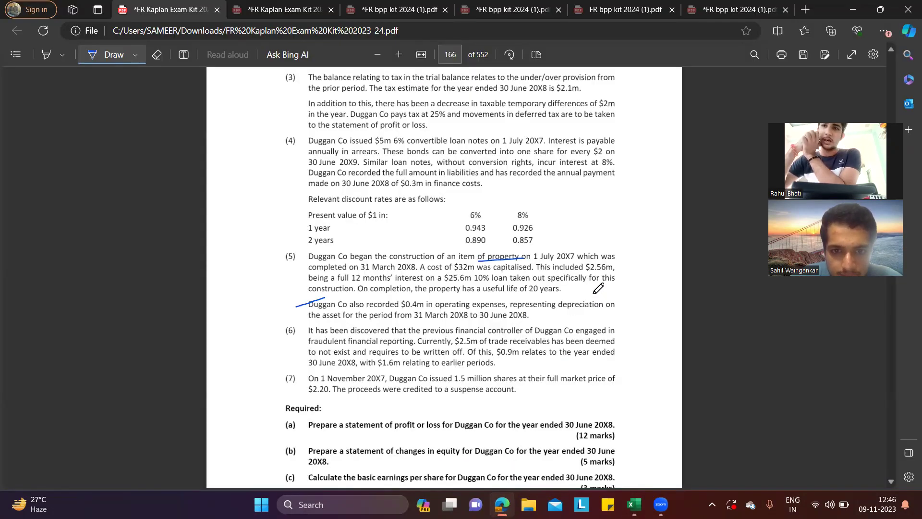
key(alt+Tab)
scroll(594, 295, up, 2)
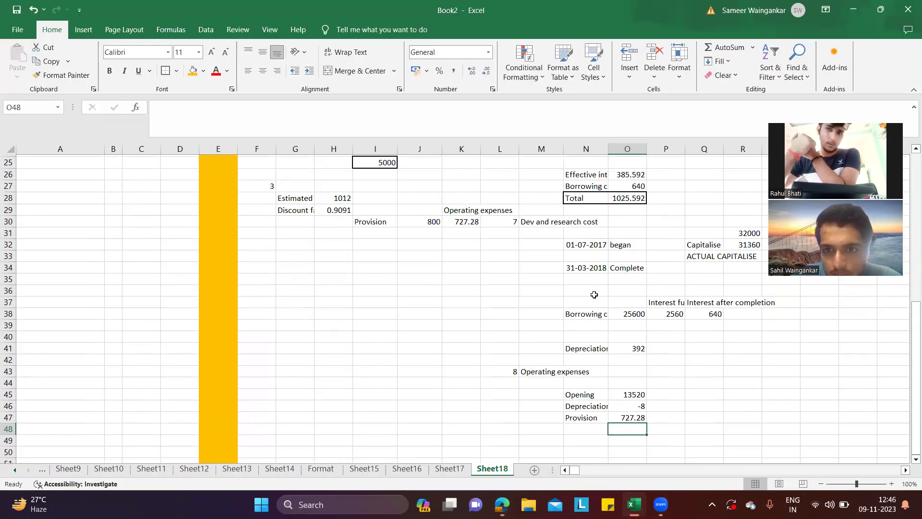
scroll(594, 295, up, 1)
click(582, 232)
drag(581, 232, 677, 233)
click(501, 232)
drag(543, 233, 750, 233)
click(629, 53)
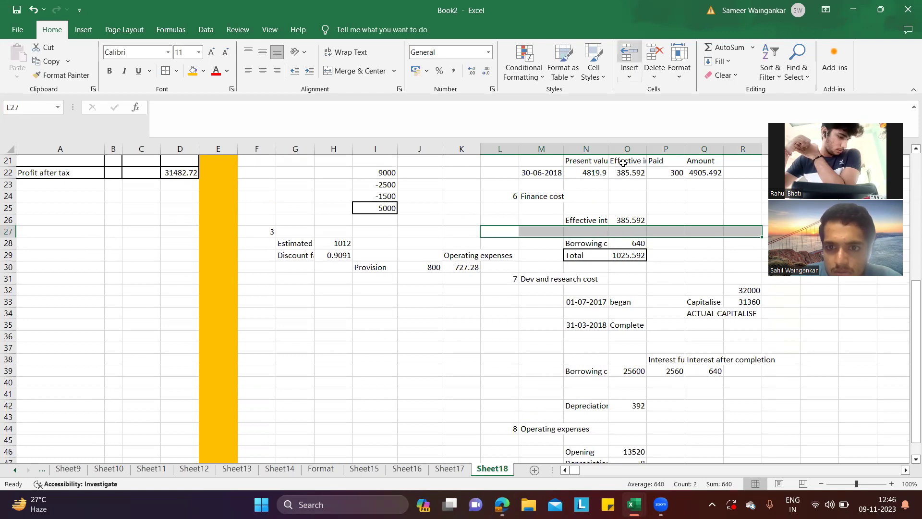
Step: Label N27 "Fraudulent transaction" and enter the current-year amount of 900 from note 6 in O27
click(581, 233)
text(Fraudulent)
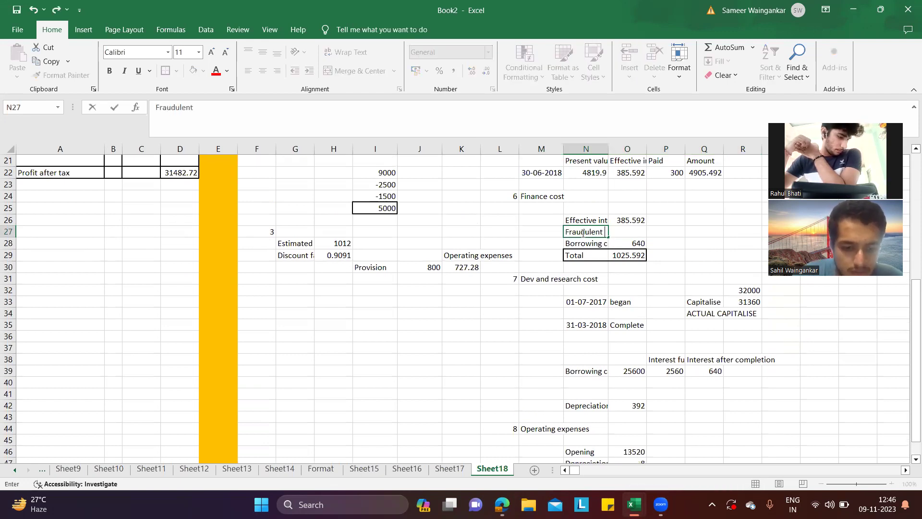
text( transacti)
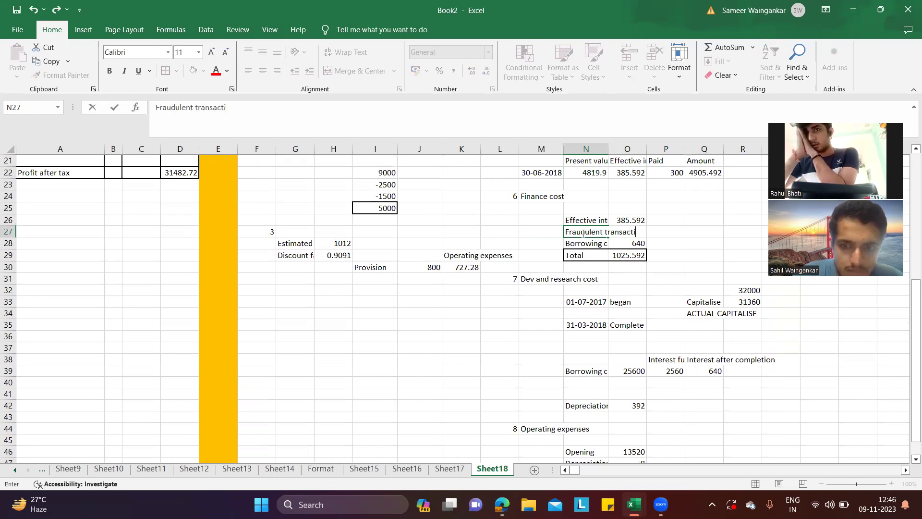
text(on)
click(651, 260)
click(638, 229)
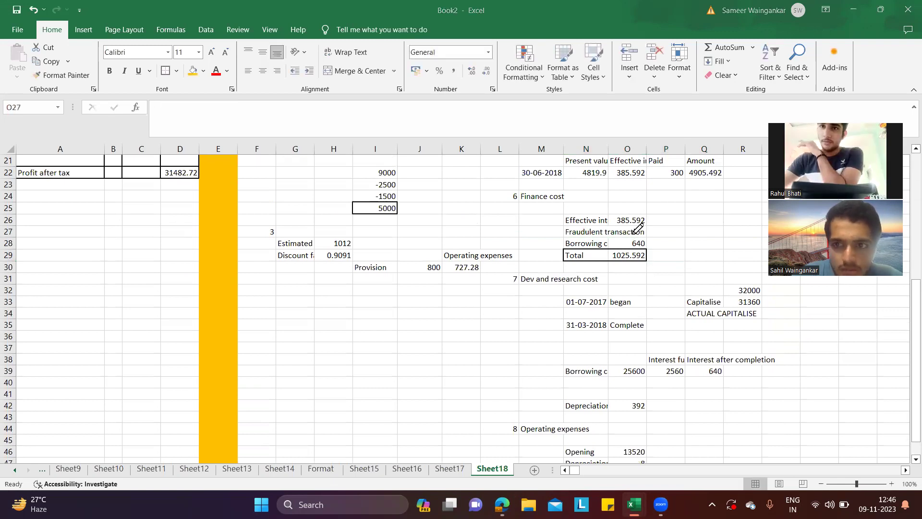
key(alt+Tab)
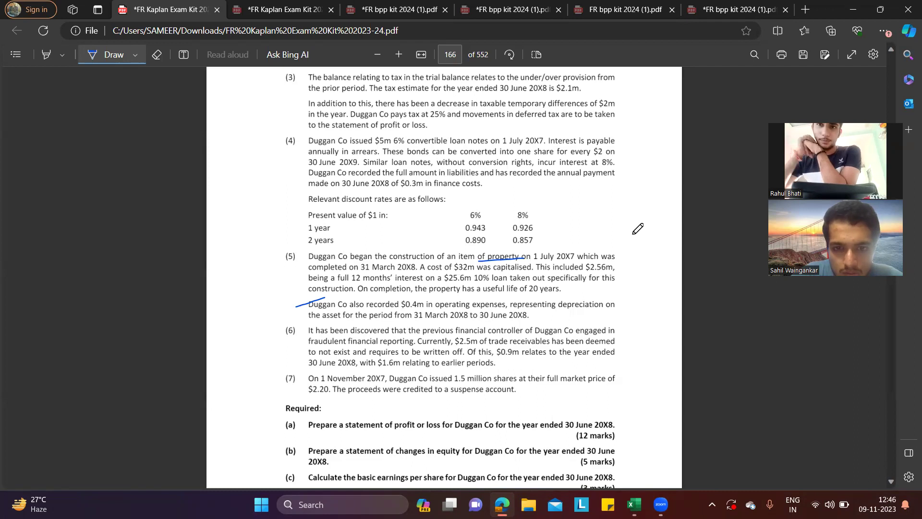
key(alt+Tab)
text(900)
key(Return)
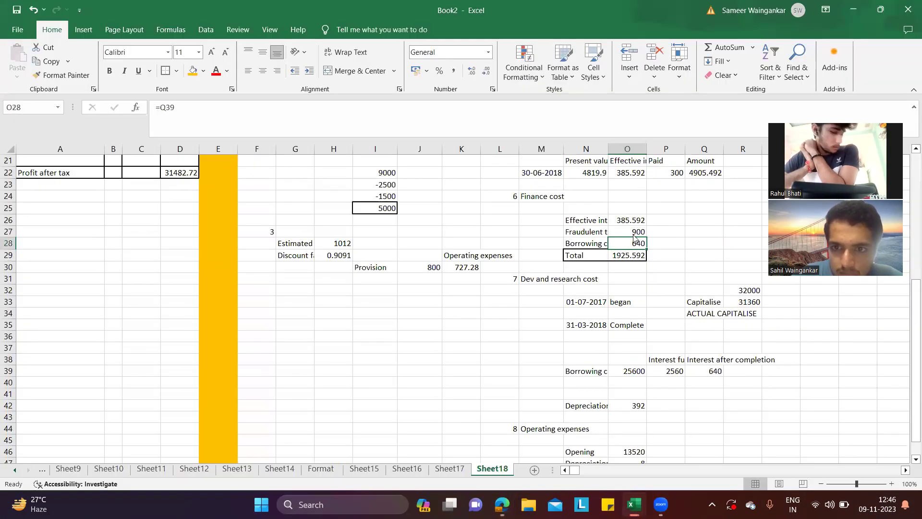
Step: Look up cost of sales in the exam's trial balance and enter 21700 in D7 of the profit or loss statement
key(alt+Tab)
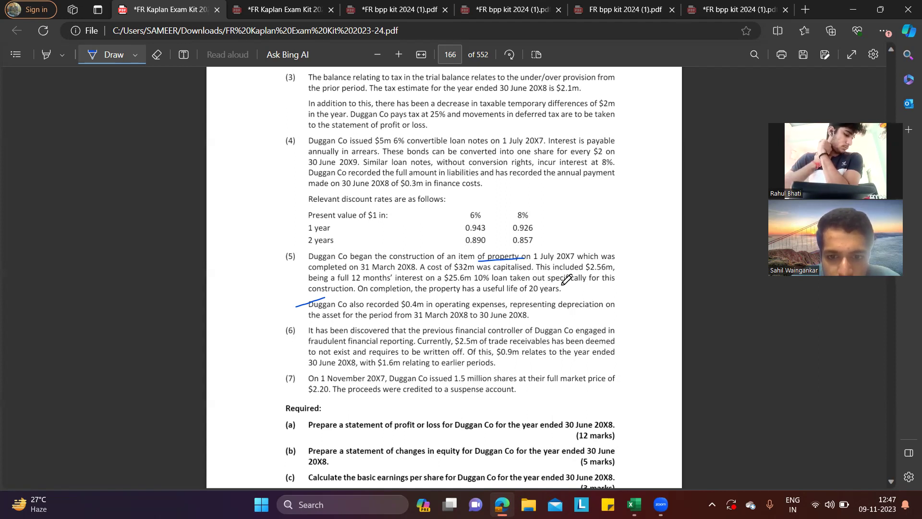
scroll(567, 280, down, 1)
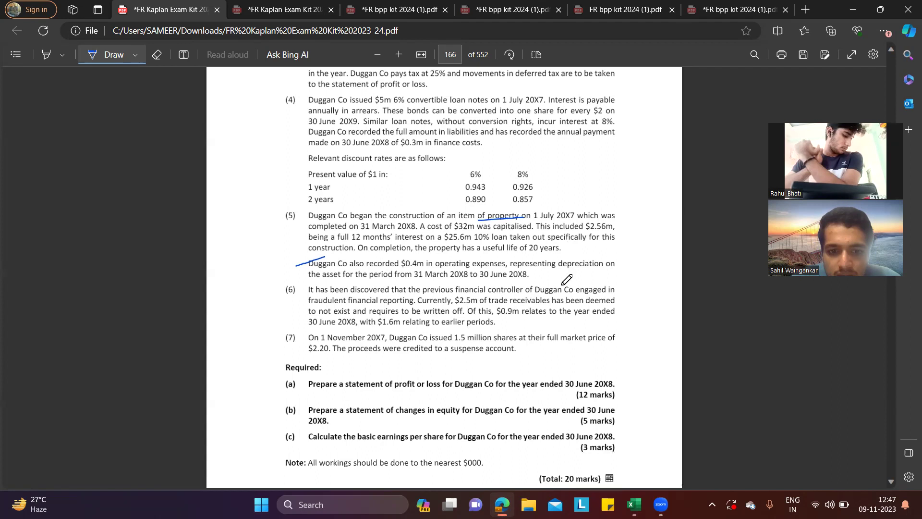
scroll(567, 279, up, 15)
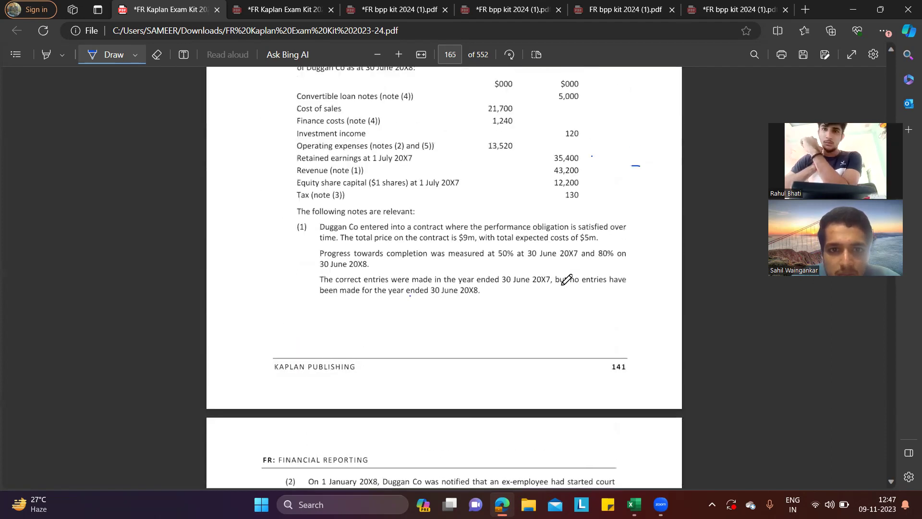
scroll(567, 280, up, 2)
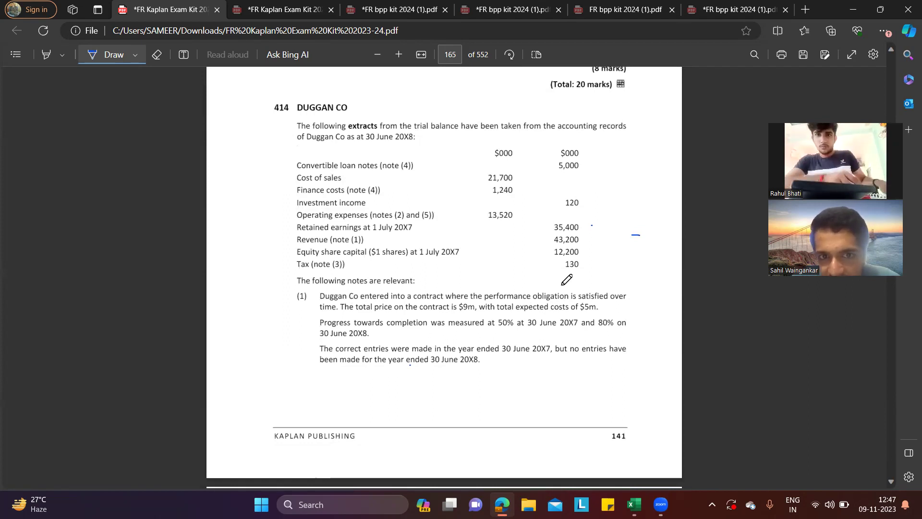
key(alt+Tab)
scroll(419, 233, up, 7)
scroll(317, 233, down, 1)
click(184, 233)
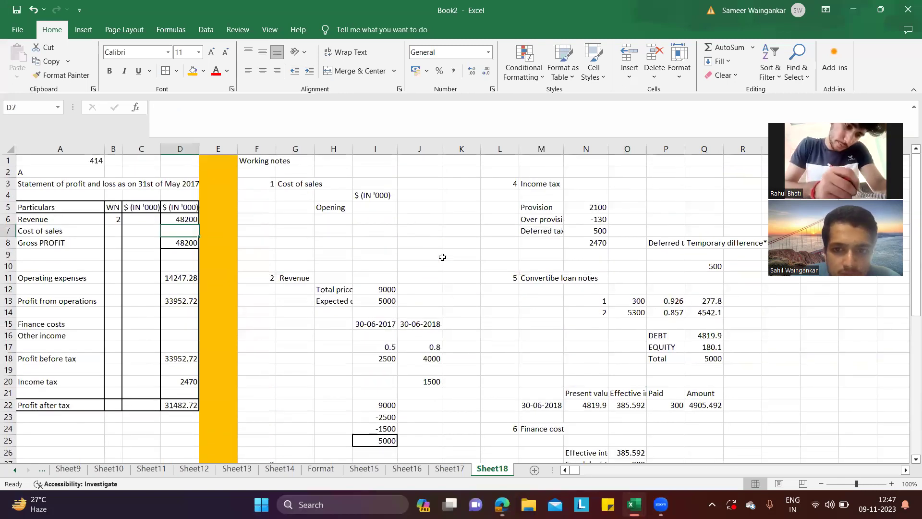
text(21)
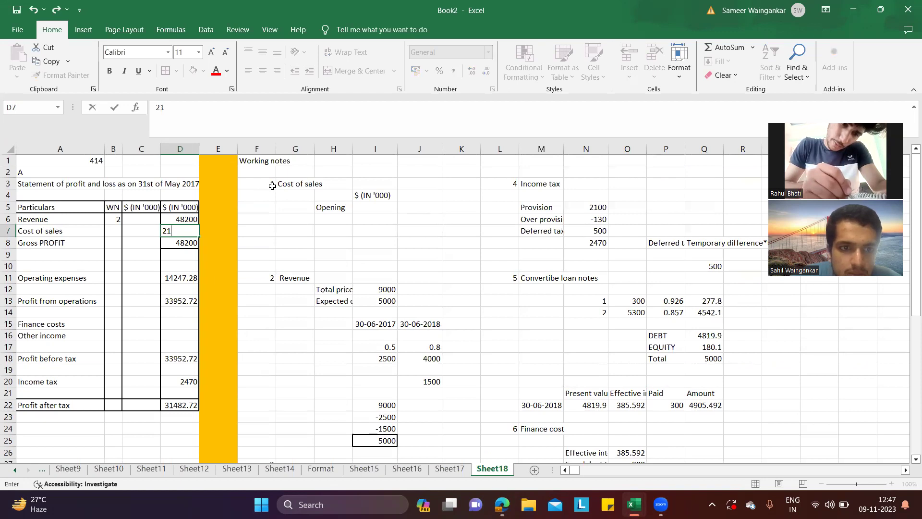
text(700)
key(Return)
Step: Try to delete the cells of the cost of sales working, F3:K9, and undo the deletion
drag(272, 186, 444, 253)
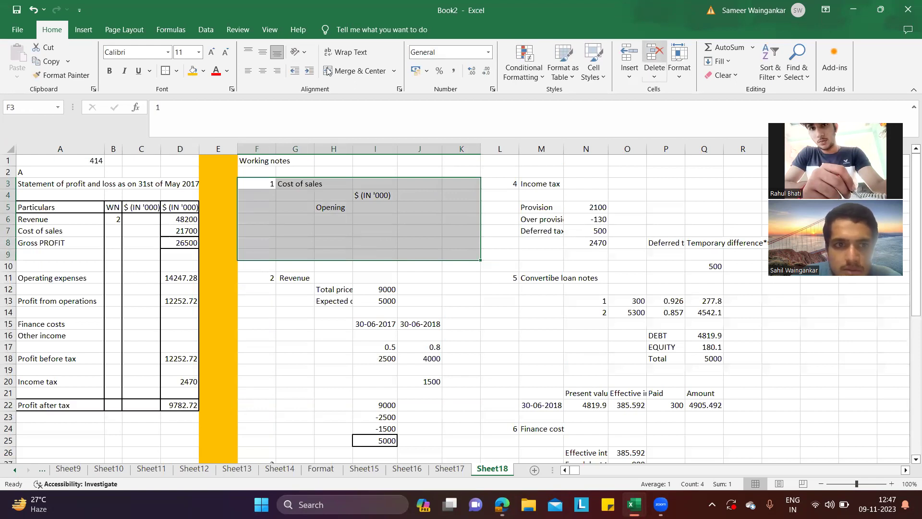
click(655, 53)
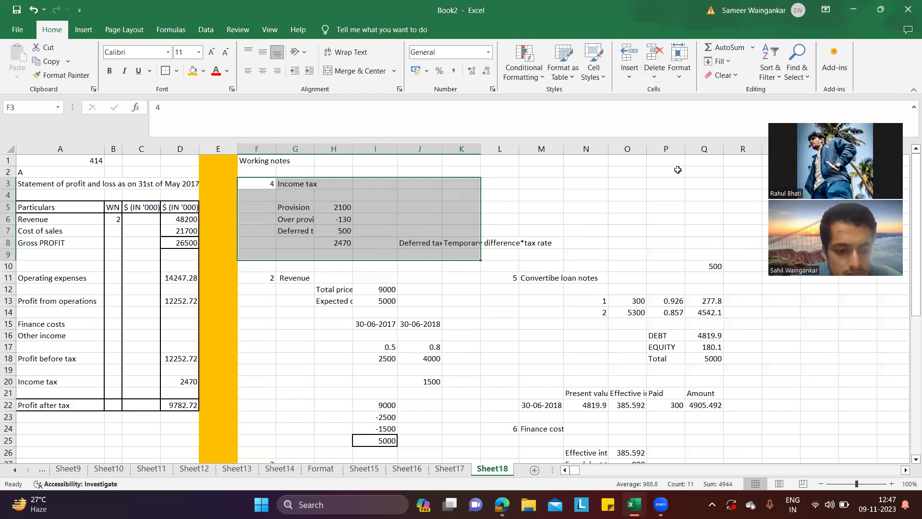
key(ctrl+z)
click(673, 216)
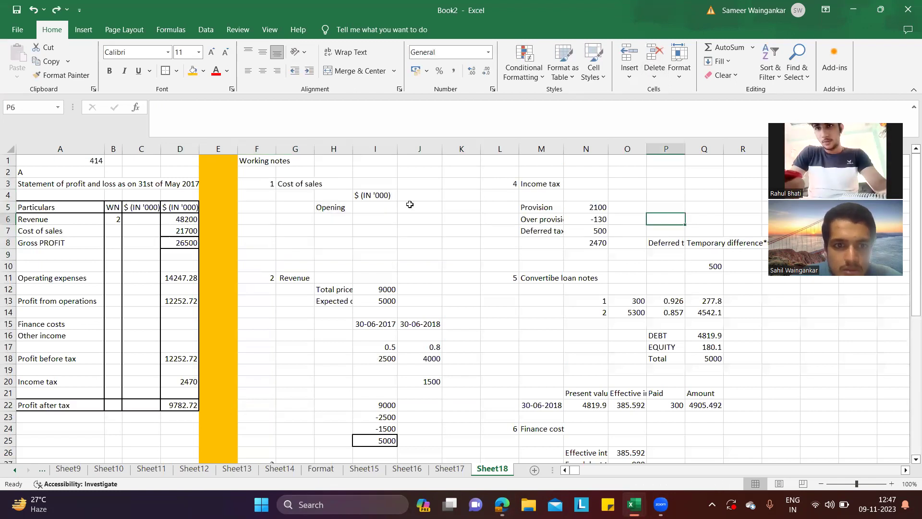
Step: Clear the cost of sales working in F3:I7 and delete the blank cells F7:K8 to move the workings below up
drag(257, 184, 385, 229)
key(Delete)
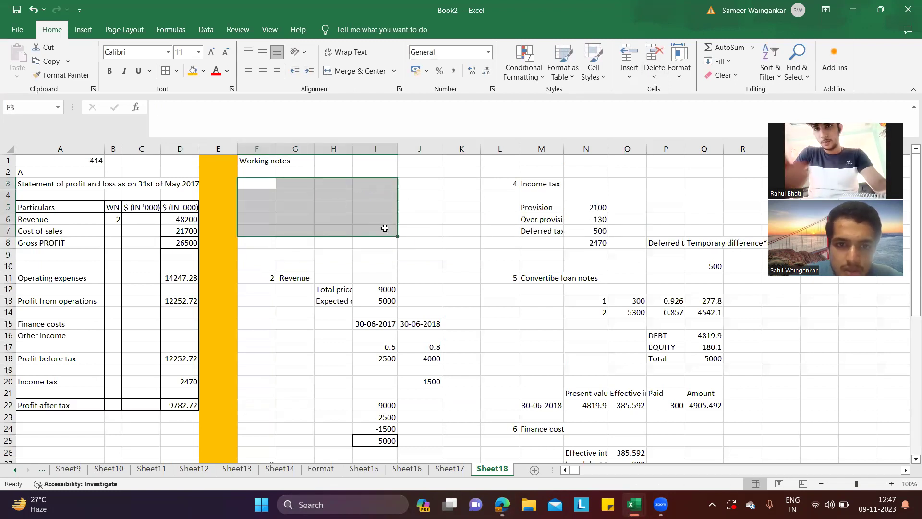
click(384, 230)
drag(263, 186, 408, 258)
click(288, 245)
drag(254, 231, 473, 245)
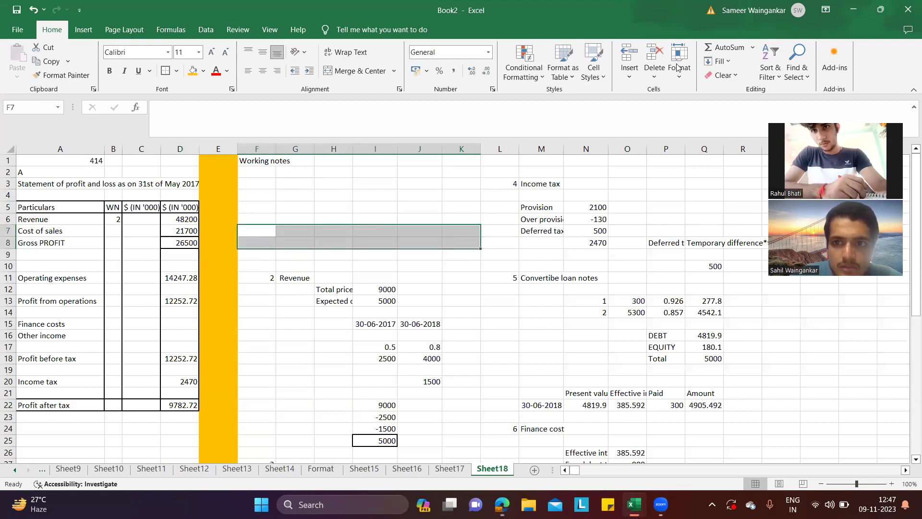
click(652, 61)
Step: Delete the blank cells F4:K6 and F3:K5, shifting the revenue and provision workings up beneath the Working notes heading
drag(258, 197, 456, 221)
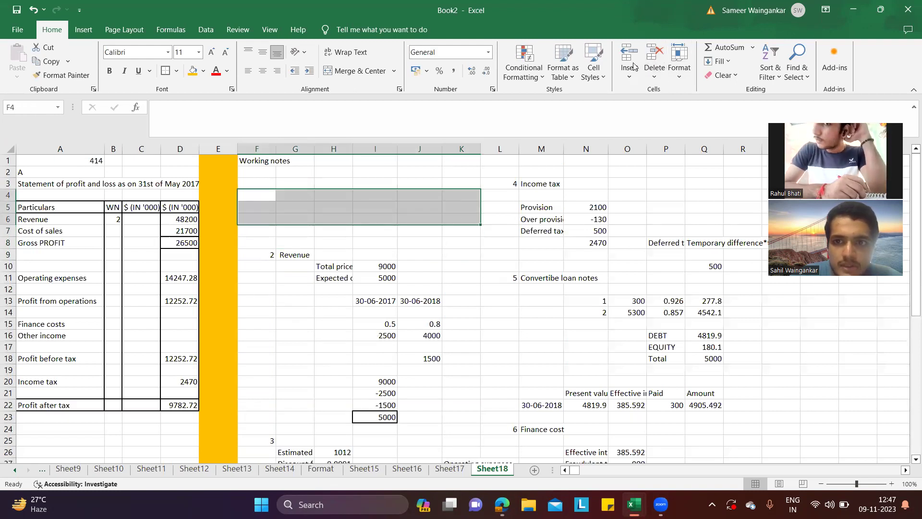
click(655, 61)
click(263, 185)
drag(313, 170, 473, 212)
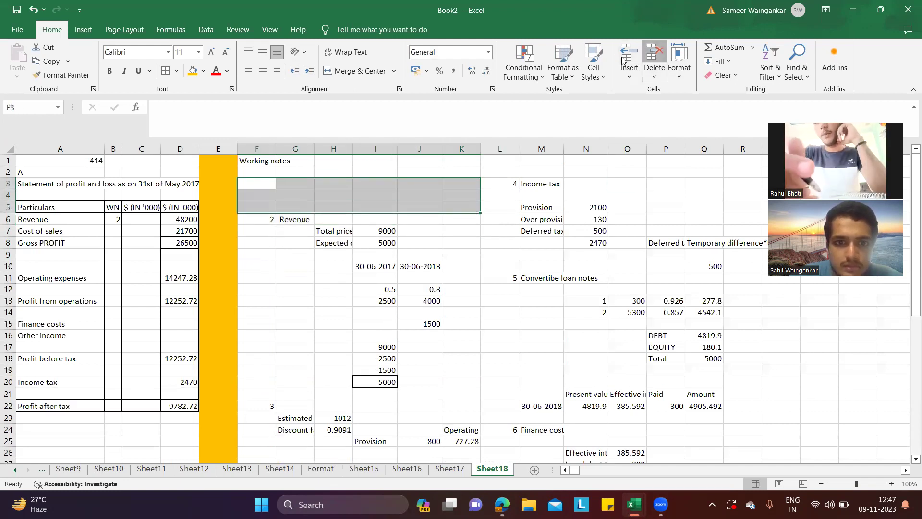
click(655, 61)
click(669, 178)
Step: Renumber the revenue working in F3 as 1 and the provision working in F19 as 2
click(269, 187)
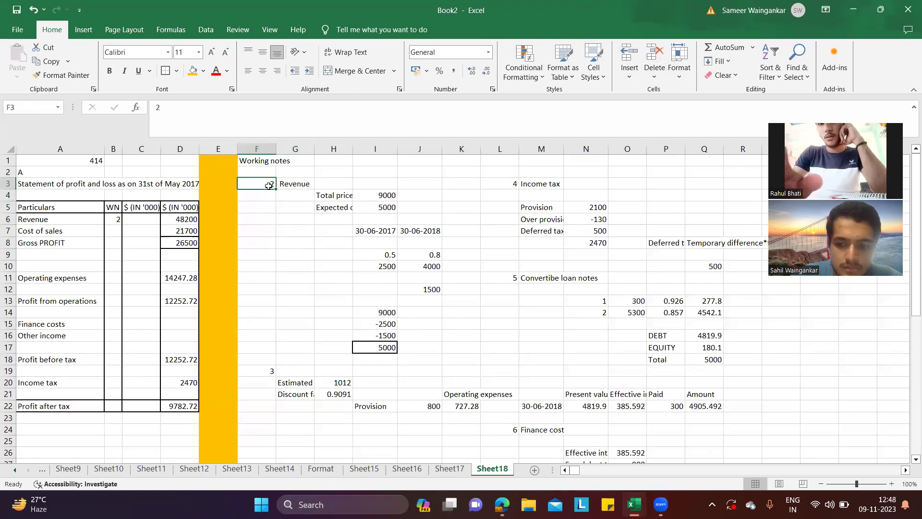
key(BackSpace)
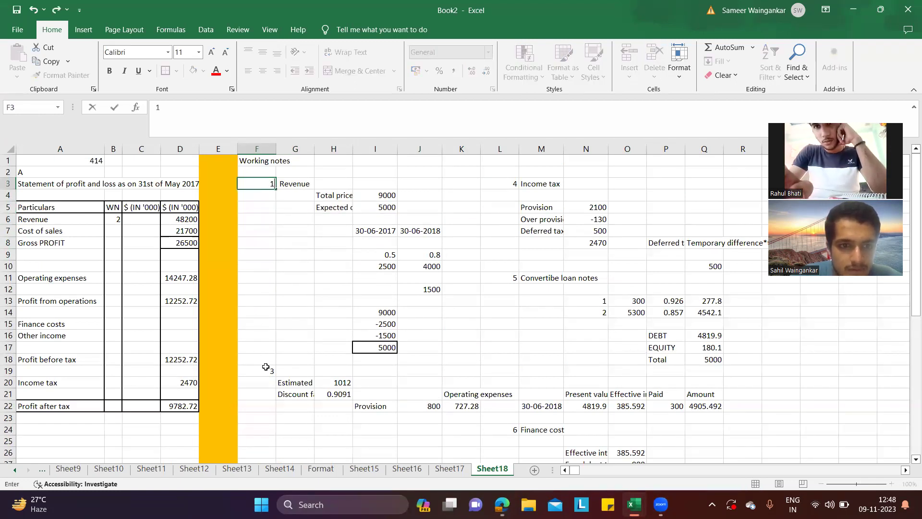
click(270, 371)
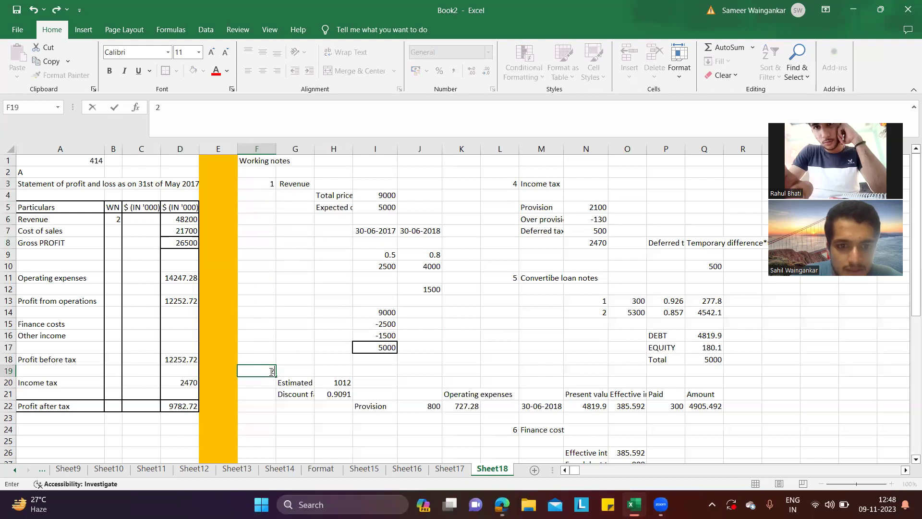
key(Return)
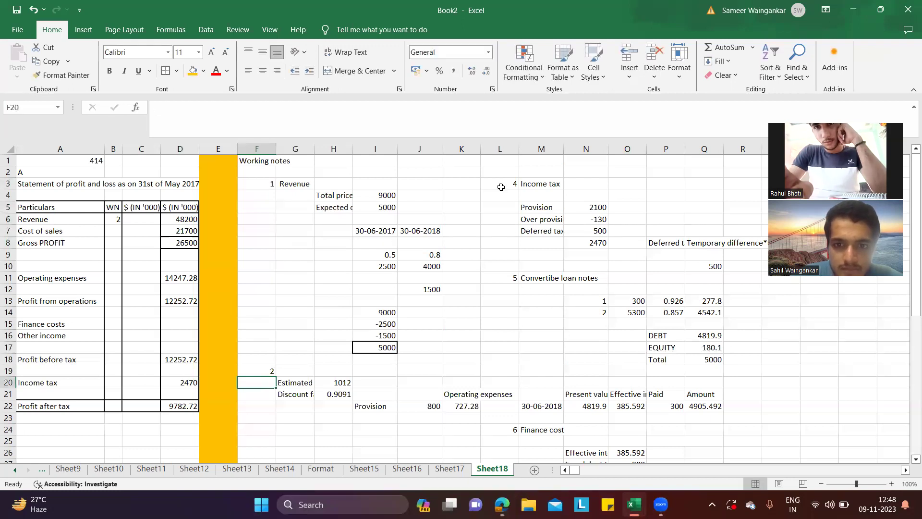
Step: Delete the blank cells I24:K51 to shift the finance cost, research cost and operating expenses workings left
scroll(509, 185, down, 6)
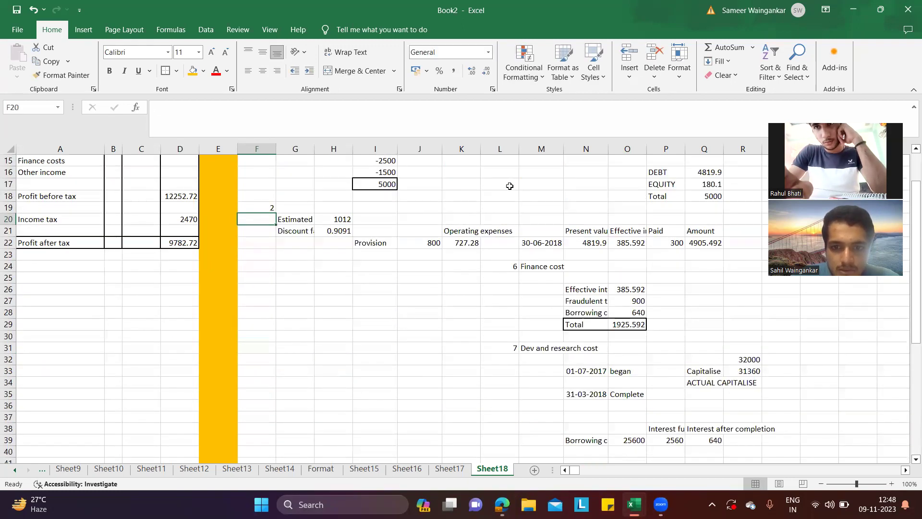
key(Down)
key(Down)
key(Down)
key(Down)
drag(450, 190, 453, 432)
click(491, 349)
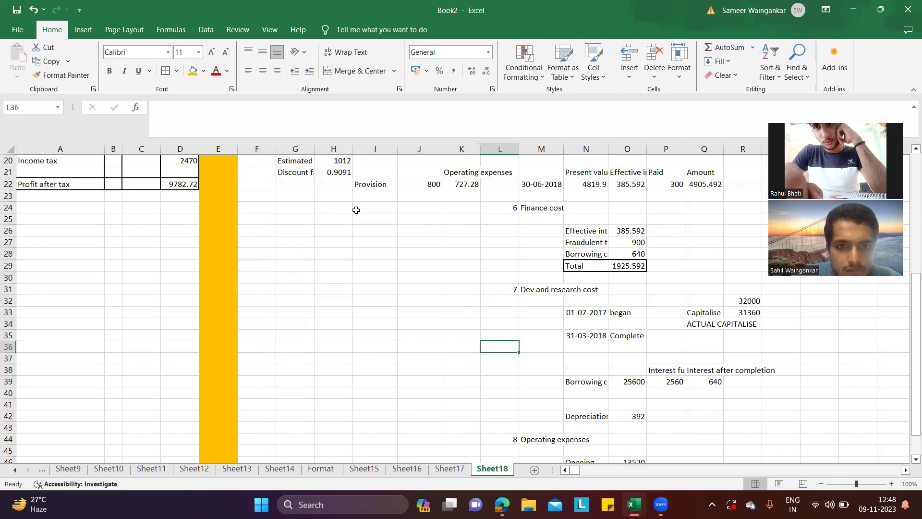
drag(359, 210, 442, 349)
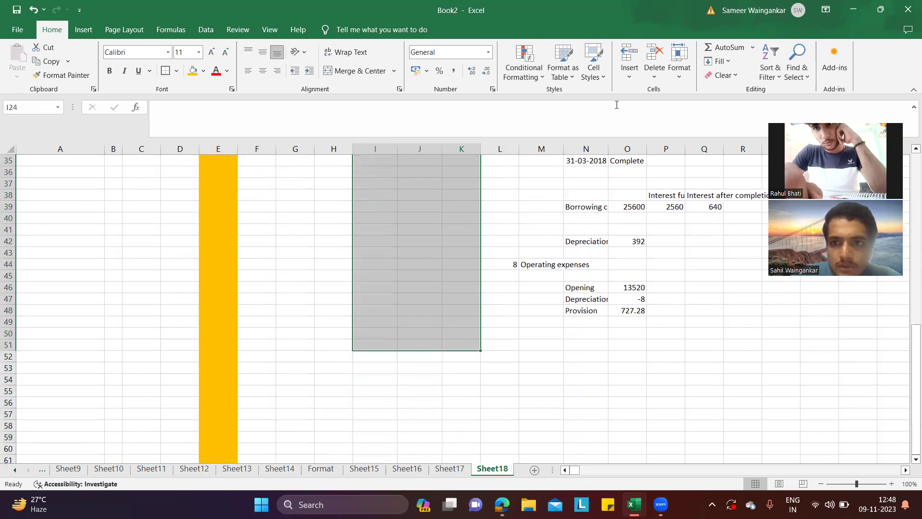
click(645, 65)
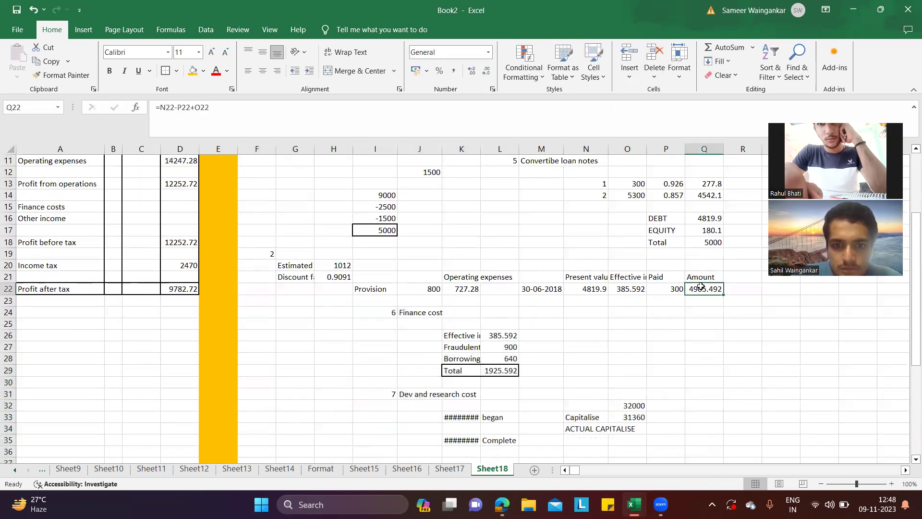
Step: Fill row 23 with the orange divider colour from F23 to the last column
scroll(337, 279, down, 1)
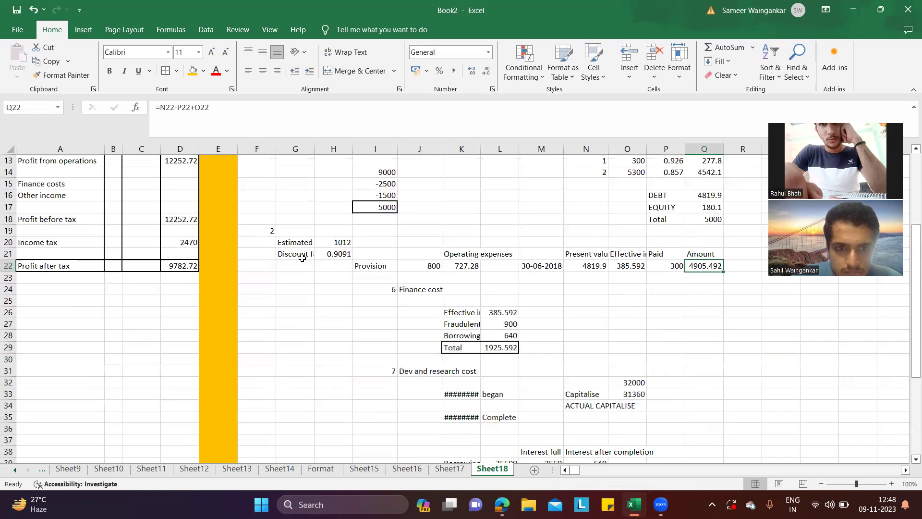
click(263, 276)
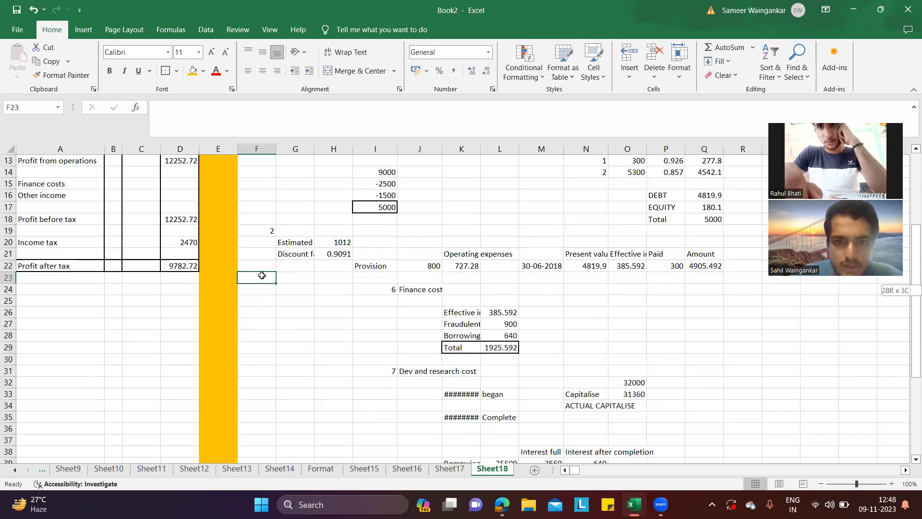
key(ctrl+shift+Right)
click(193, 72)
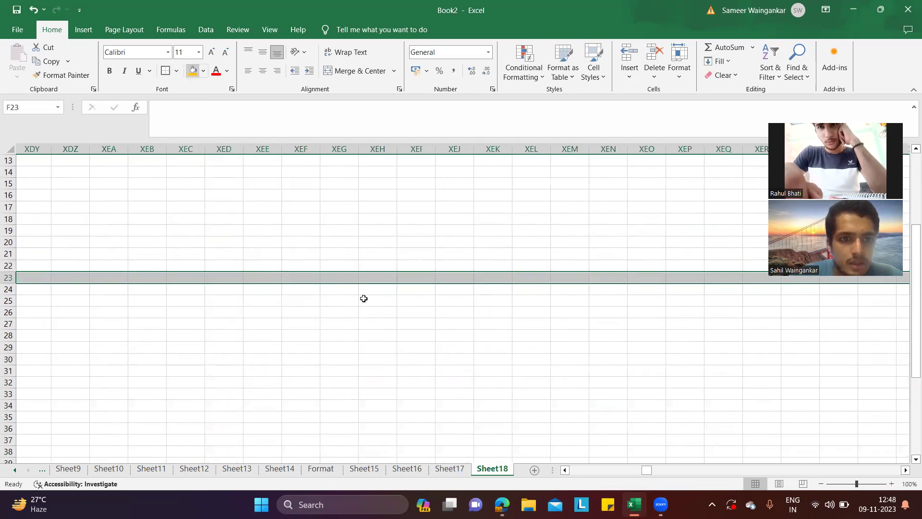
key(ctrl+BackSpace)
click(369, 300)
Step: Remove the orange fill from column E from E24 down to the last row
click(223, 291)
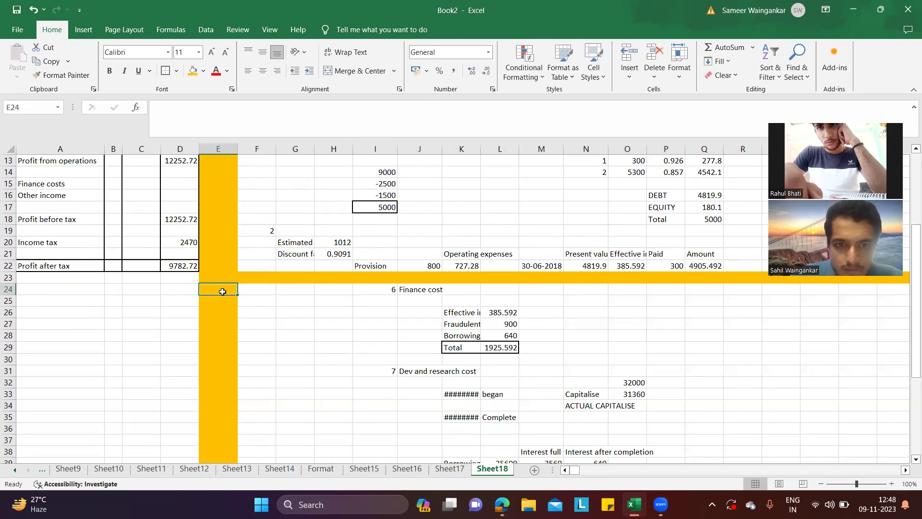
key(ctrl+shift+Down)
click(204, 70)
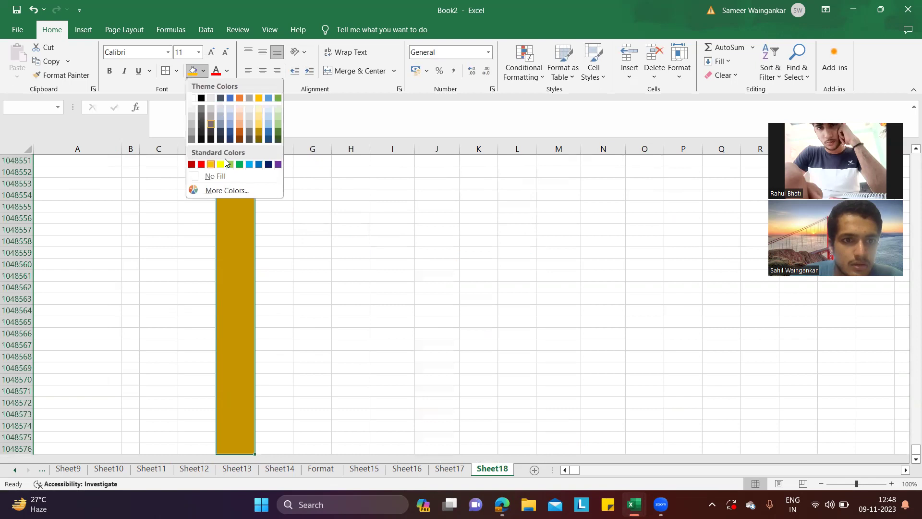
click(216, 176)
key(ctrl+BackSpace)
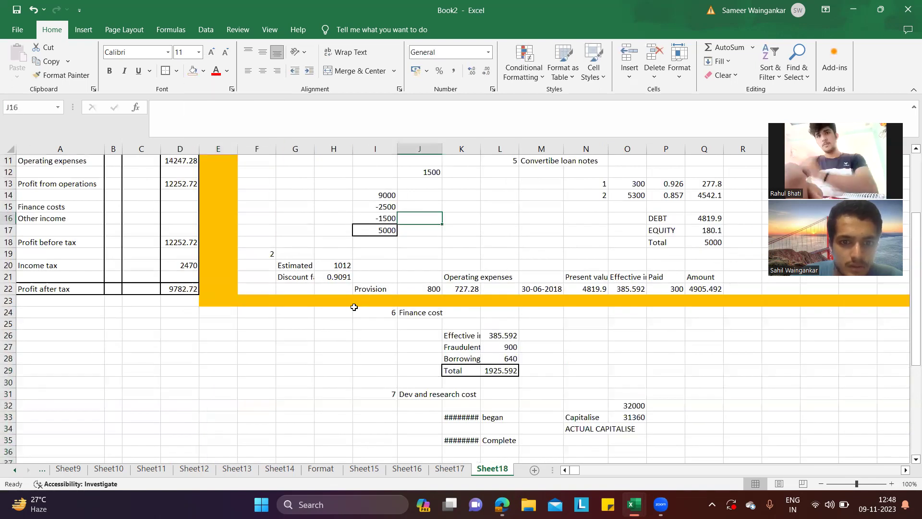
Step: Fill column H with orange from the row 23 divider down to the last row
click(331, 301)
key(ctrl+shift+Down)
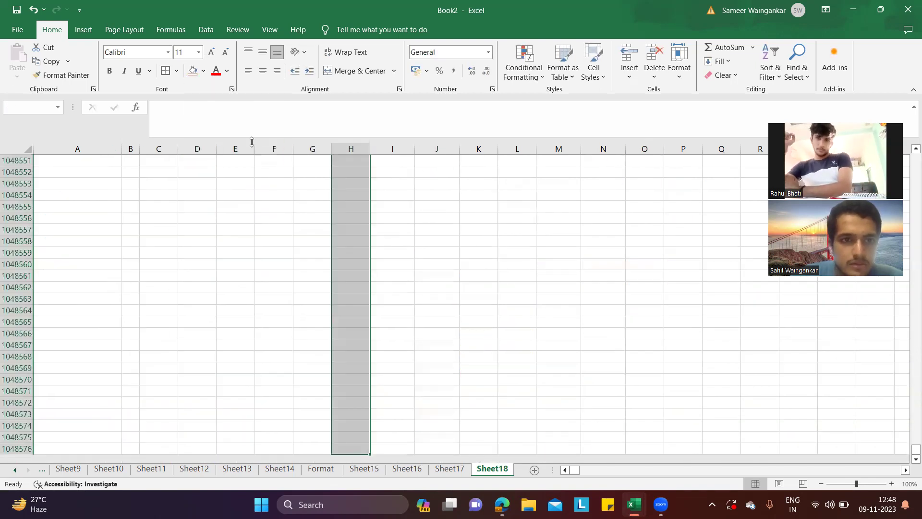
click(203, 70)
click(213, 166)
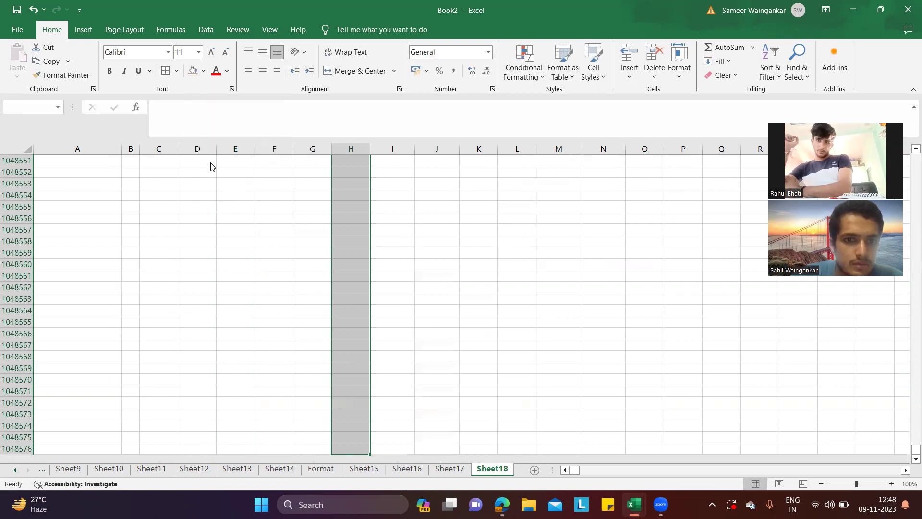
key(ctrl+BackSpace)
click(342, 253)
Step: Replace the operating expenses amount in D11 with a link to L49 in the operating expenses working
scroll(251, 221, up, 3)
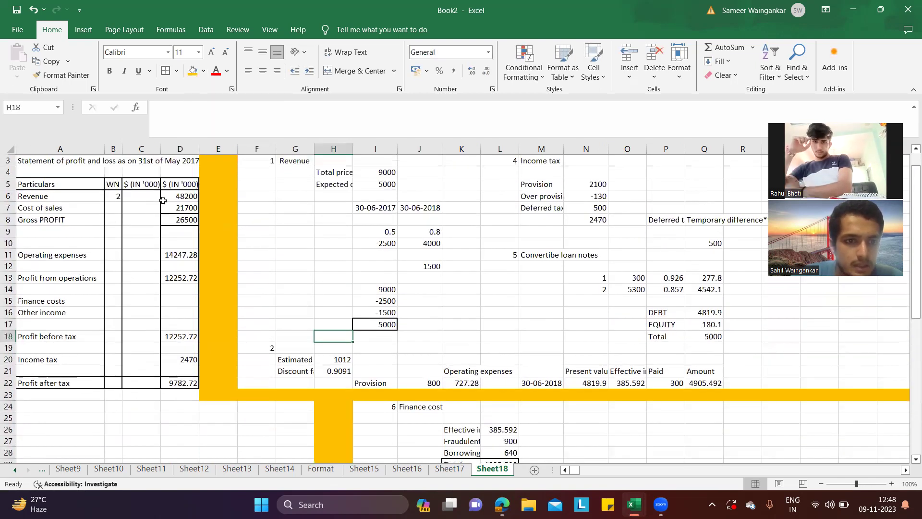
double_click(180, 255)
text(=)
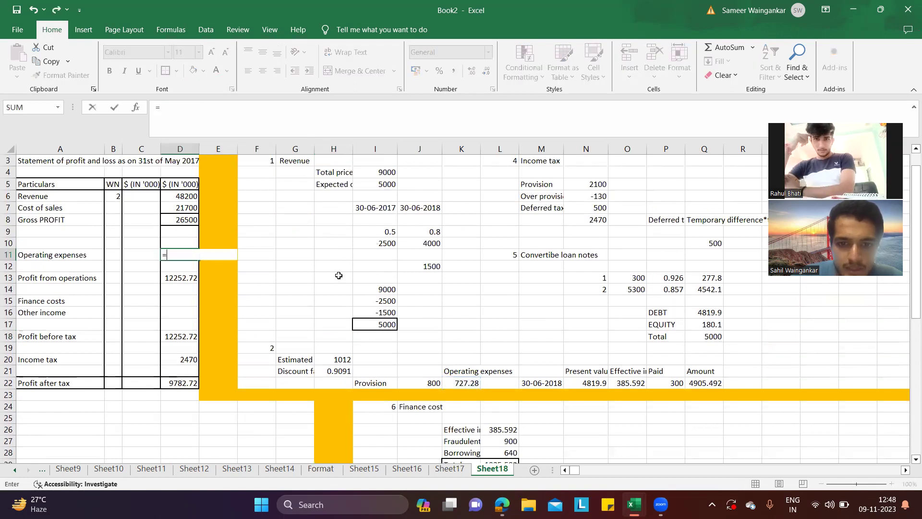
scroll(427, 316, down, 8)
scroll(427, 316, up, 1)
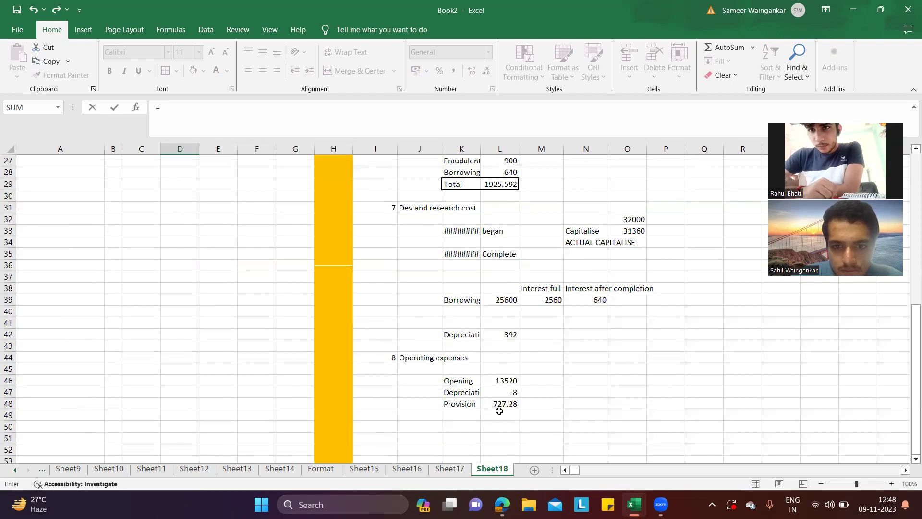
click(501, 414)
key(Return)
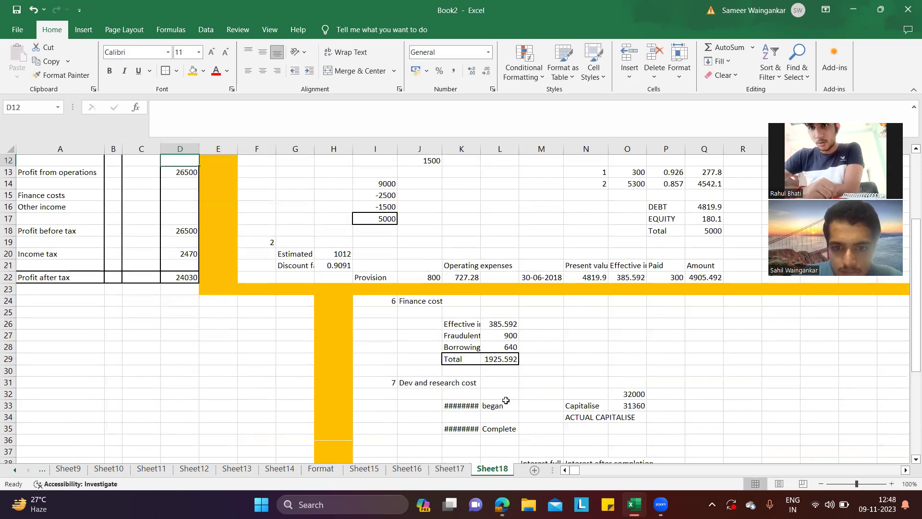
Step: Total the operating expenses working in L49 with a SUM of L46:L48
scroll(477, 346, down, 7)
click(499, 345)
text(=su)
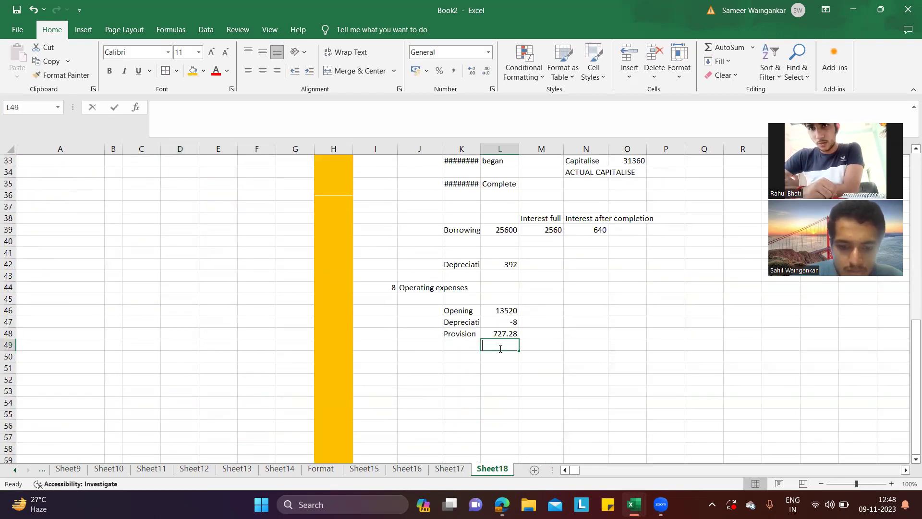
text(m()
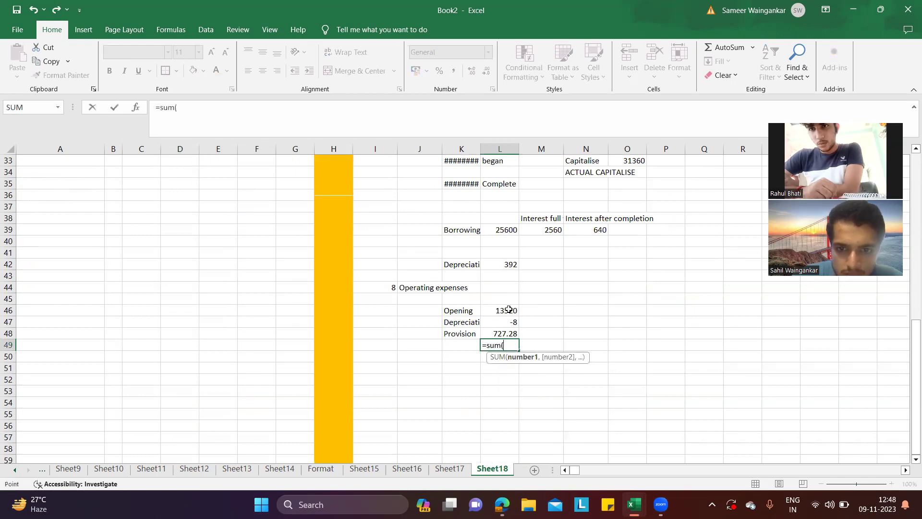
drag(504, 310, 510, 334)
key(Return)
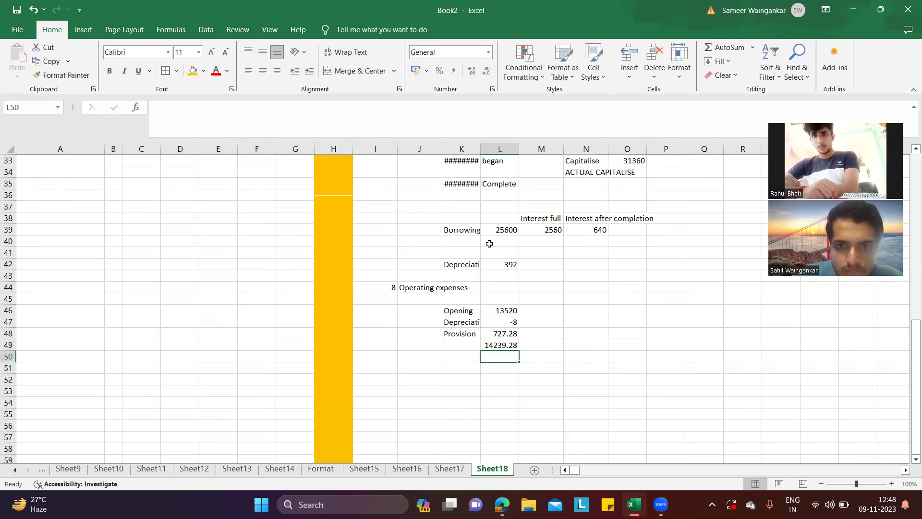
Step: Autofit column K so the labels of the workings show in full
scroll(490, 244, up, 2)
double_click(480, 148)
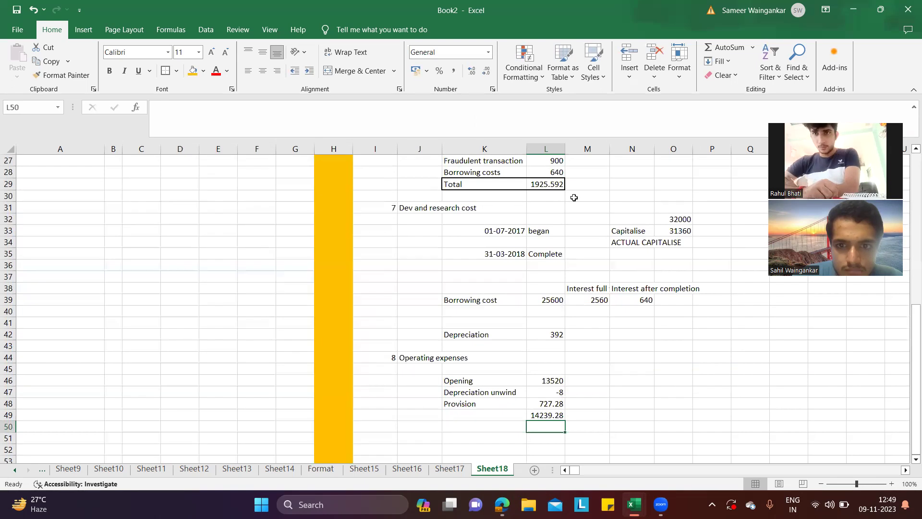
click(580, 196)
Step: Look up investment income in the exam's trial balance and enter 120 as other income in D16
scroll(581, 195, up, 8)
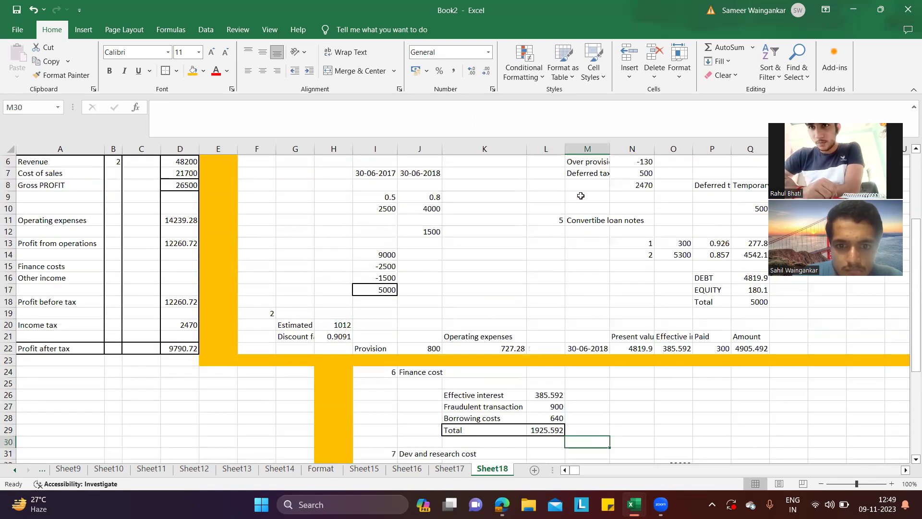
key(alt+Tab)
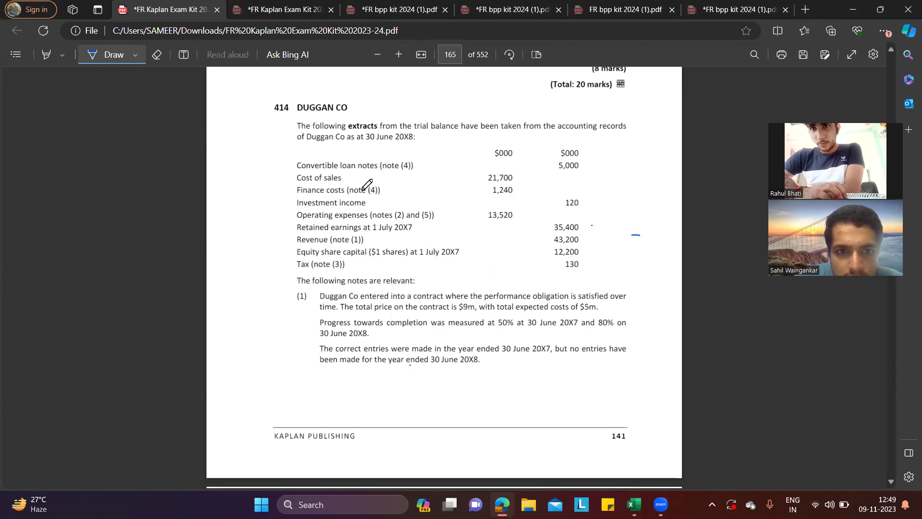
key(alt+Tab)
click(186, 303)
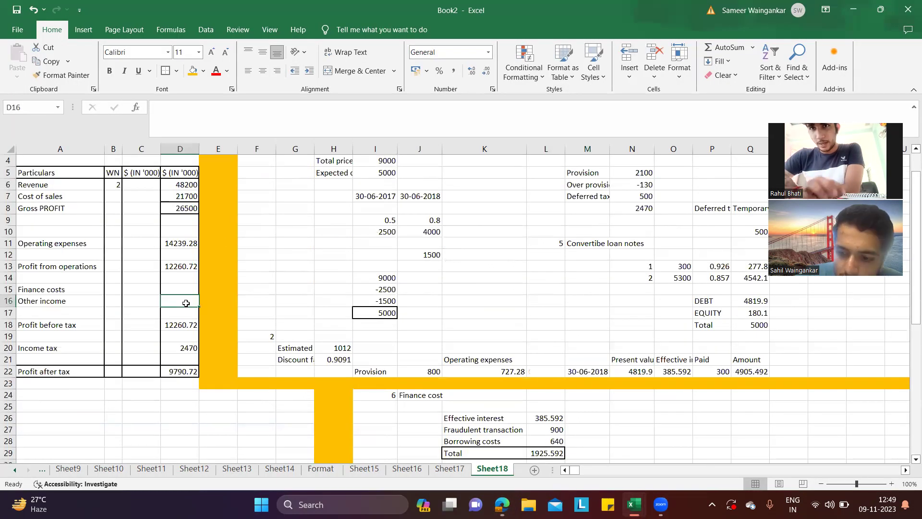
text(120)
key(Return)
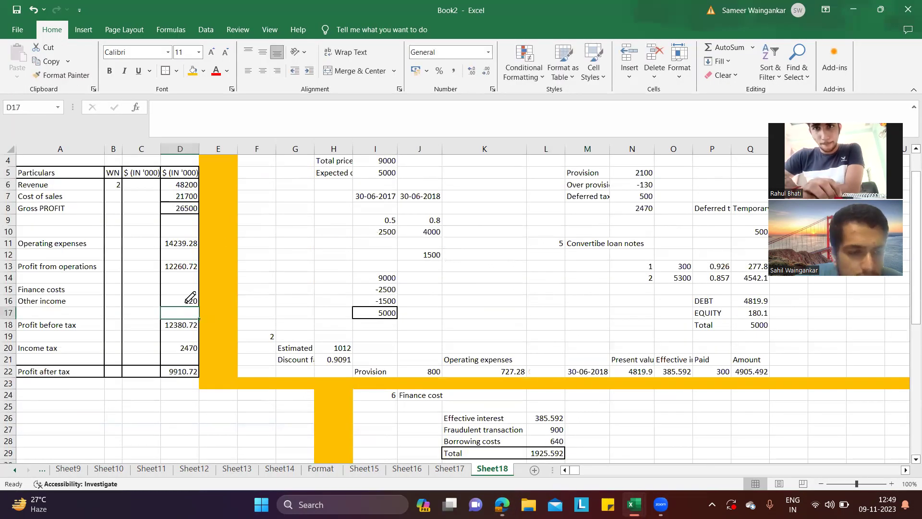
Step: Link finance costs in D15 to the finance cost working's total in L29
key(alt+Tab)
key(alt+Tab)
key(Up)
key(Up)
text(=)
scroll(400, 338, down, 8)
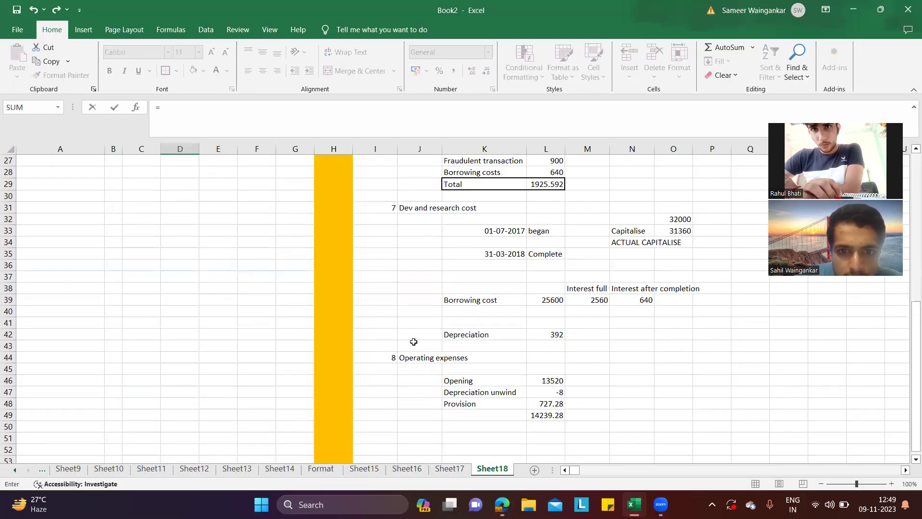
scroll(413, 341, up, 2)
click(547, 254)
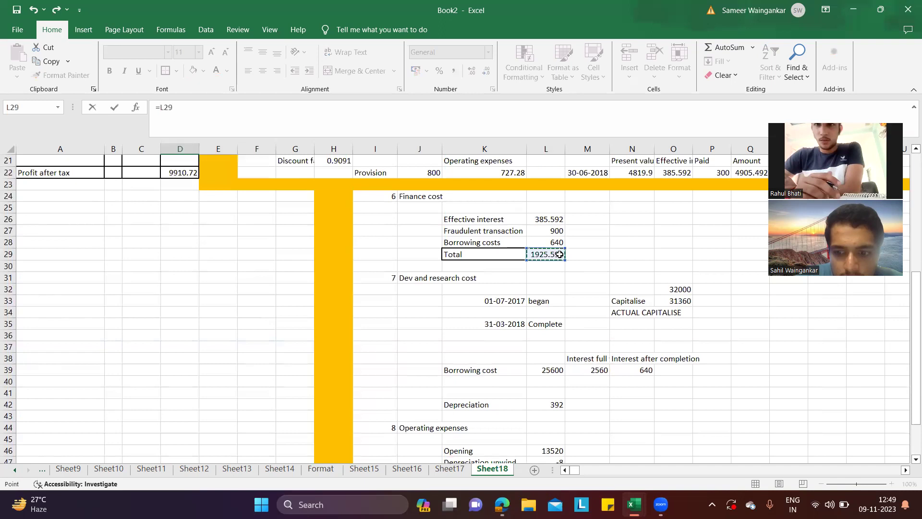
key(Return)
Step: Check the formulas for profit after tax in D22 and profit before tax in D18
scroll(397, 185, up, 4)
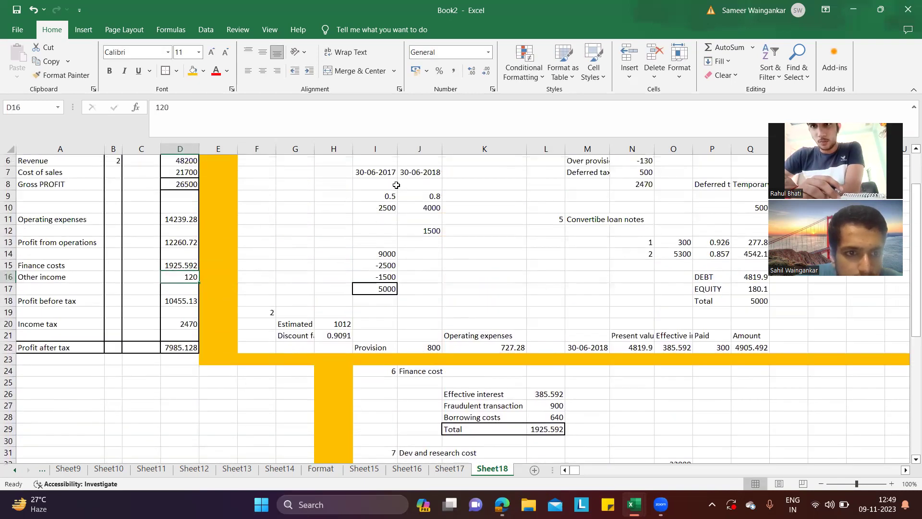
scroll(397, 185, up, 1)
click(181, 371)
click(184, 323)
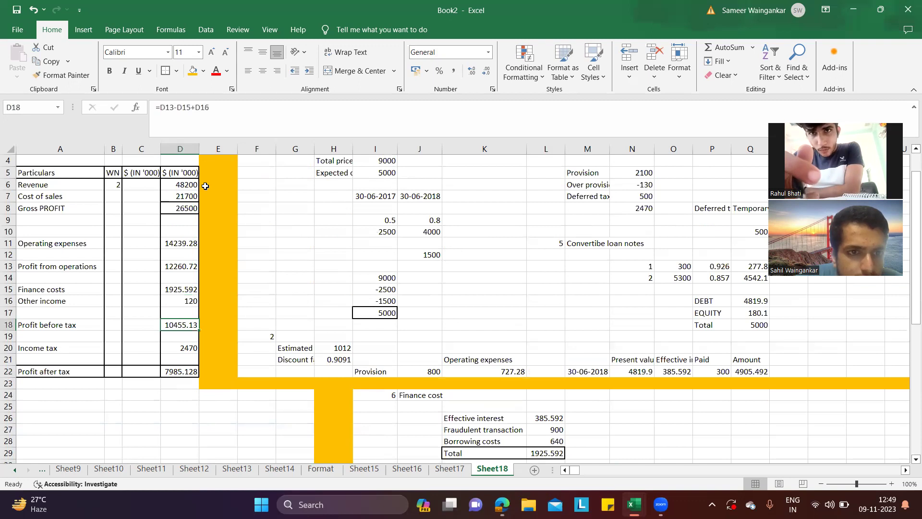
click(224, 102)
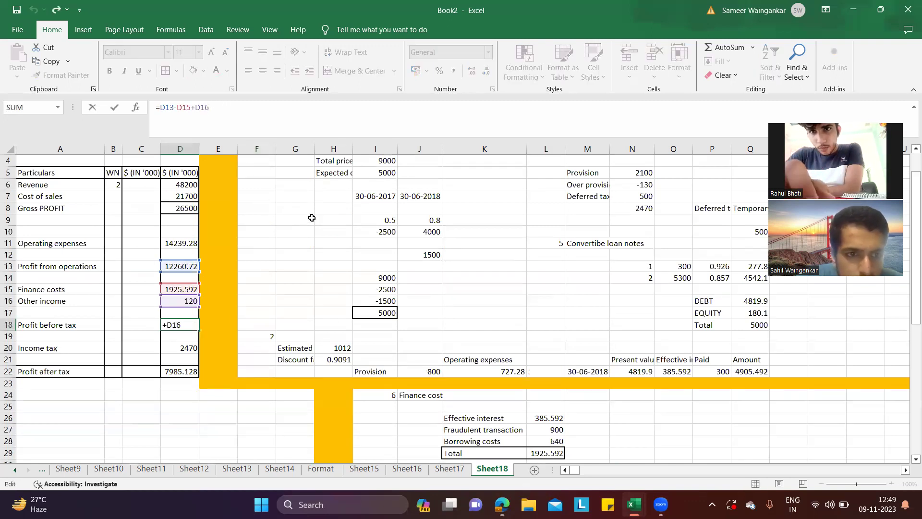
key(Return)
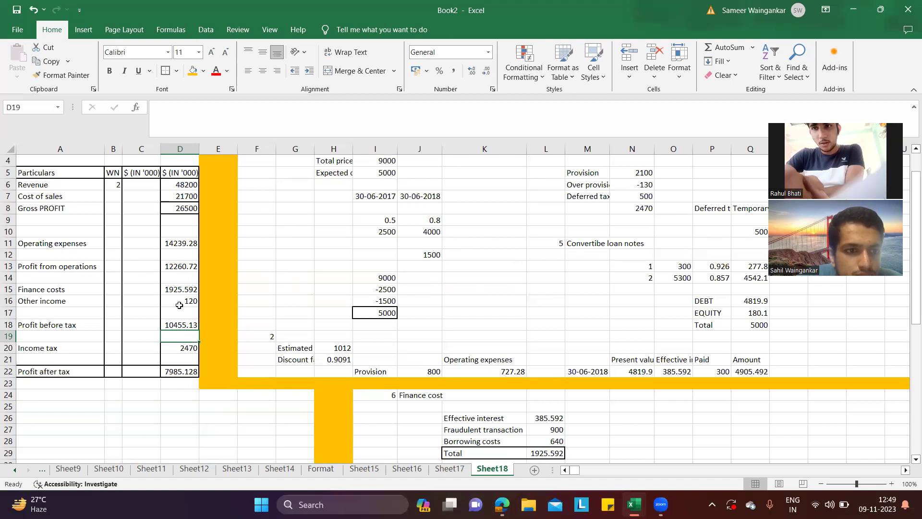
Step: Check the finance costs link in D15 against the finance cost working's total formula in L29
click(167, 291)
scroll(394, 269, down, 7)
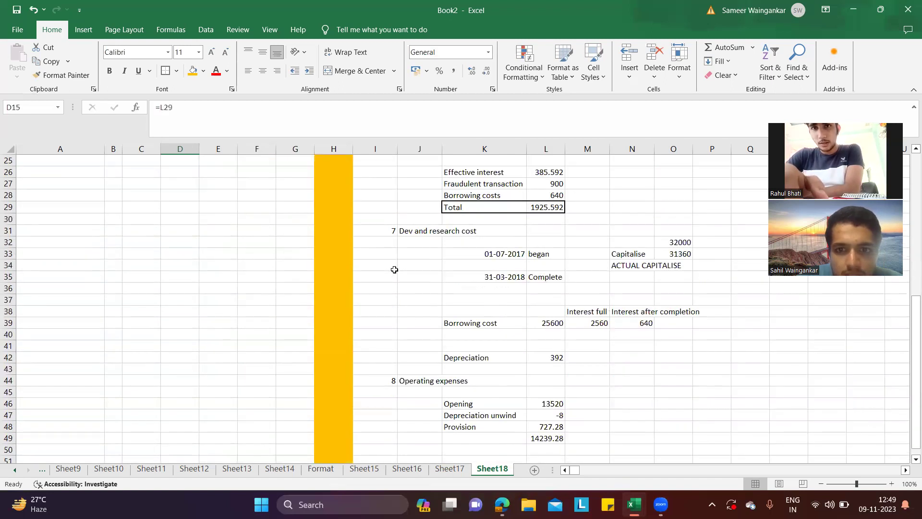
scroll(419, 282, up, 3)
scroll(551, 318, up, 1)
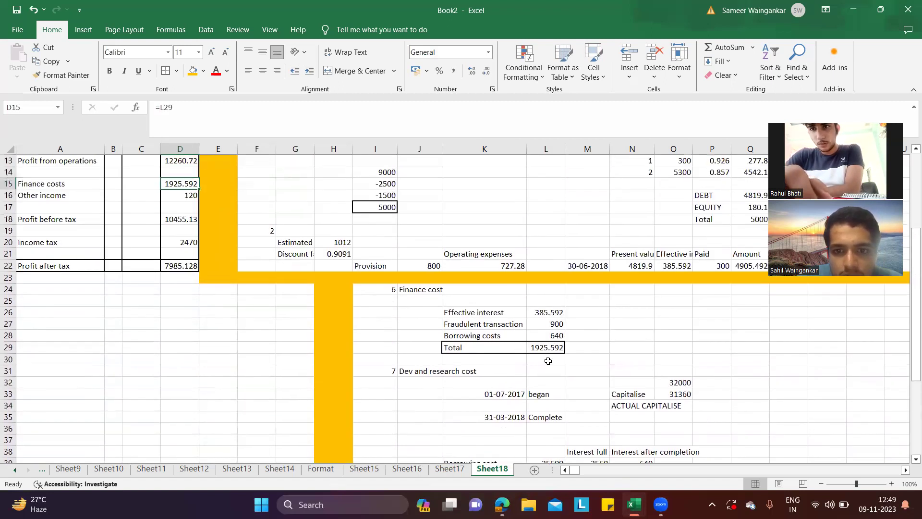
click(550, 351)
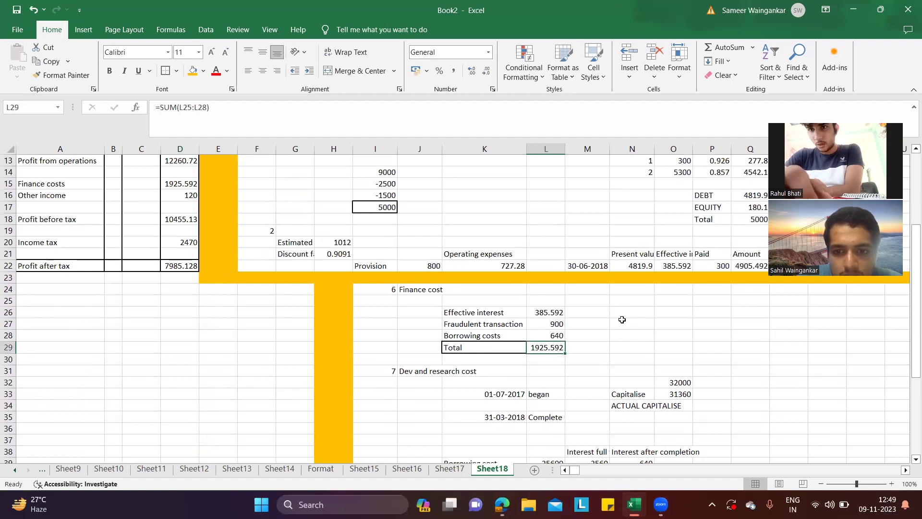
scroll(622, 319, up, 4)
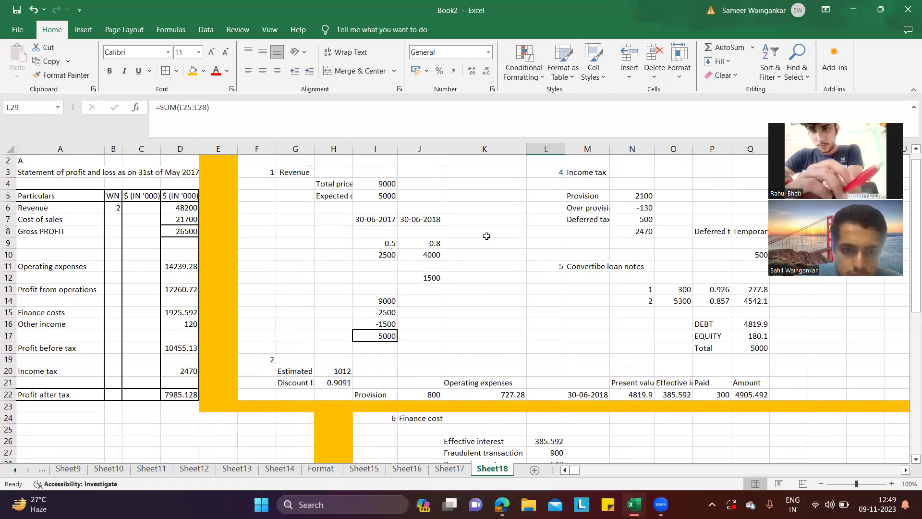
scroll(386, 270, down, 3)
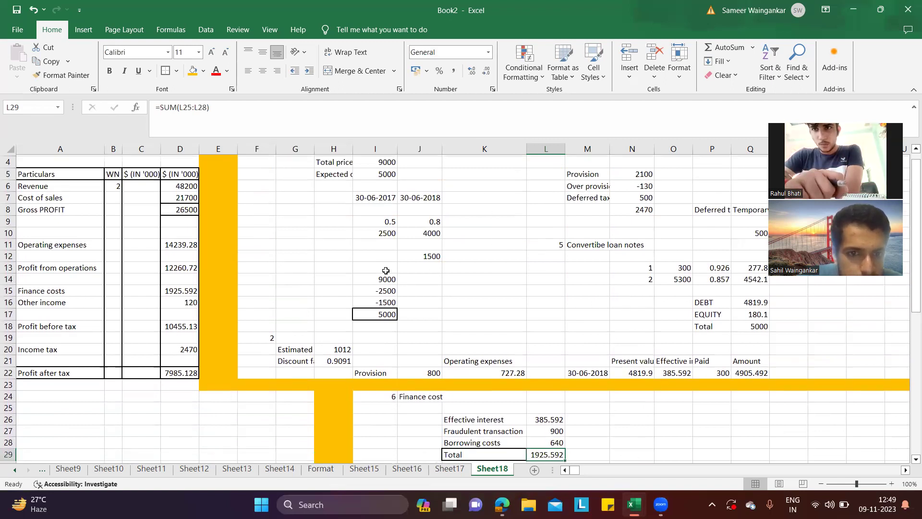
Step: Enter SOCIE as a heading in A25 below the statement of profit or loss
click(87, 312)
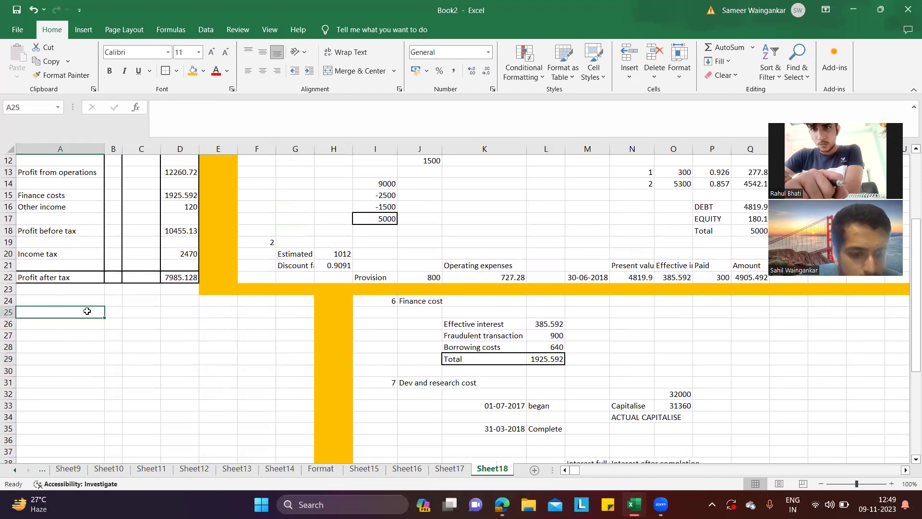
text(SOCIE)
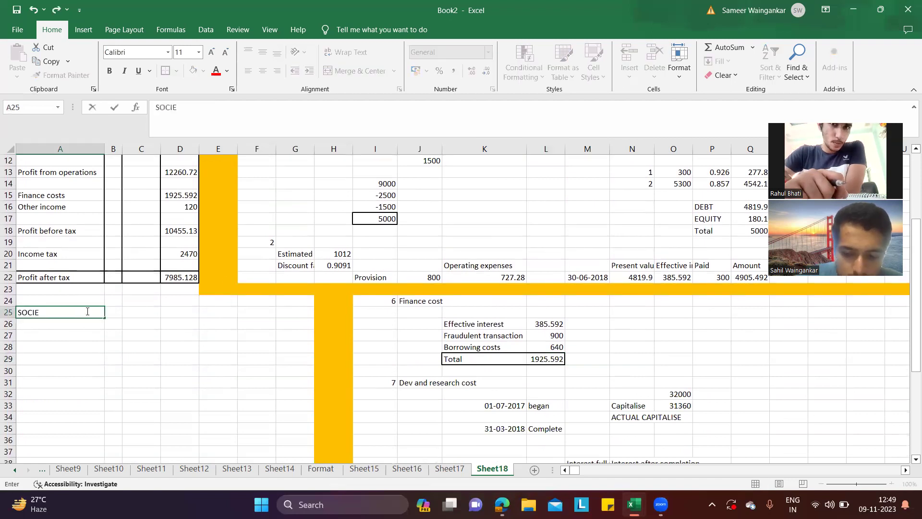
key(Return)
key(Return)
key(Right)
key(Left)
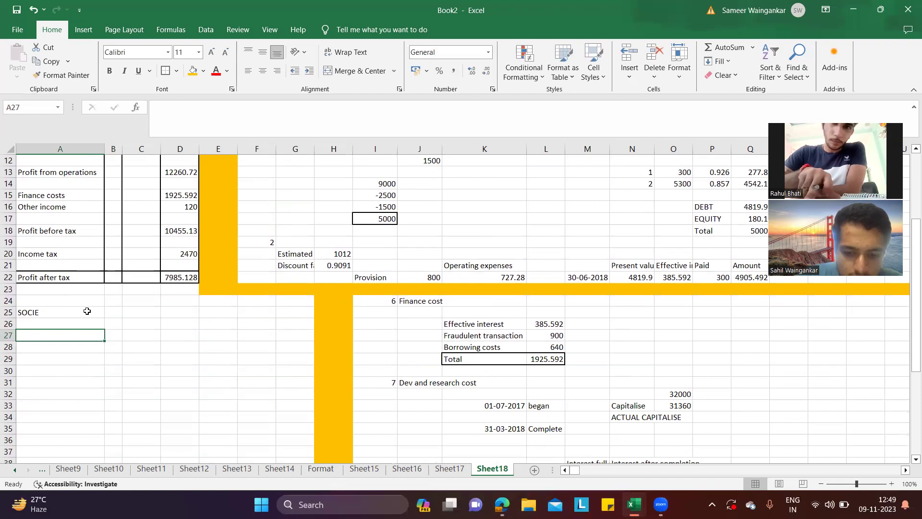
Step: Replace the heading in A25 with Statement of Changes in Equity
click(87, 312)
key(BackSpace)
text(Statement of Changes in)
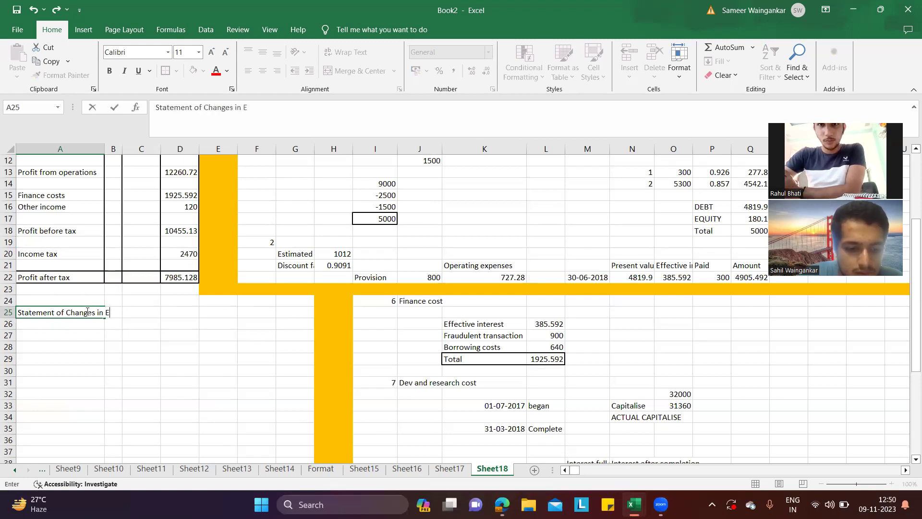
text( Equity)
key(Return)
key(Return)
click(87, 313)
Step: Enter the column headings Particulars in A27 and Wn in B27 for the statement of changes in equity
click(74, 340)
text(Particulars)
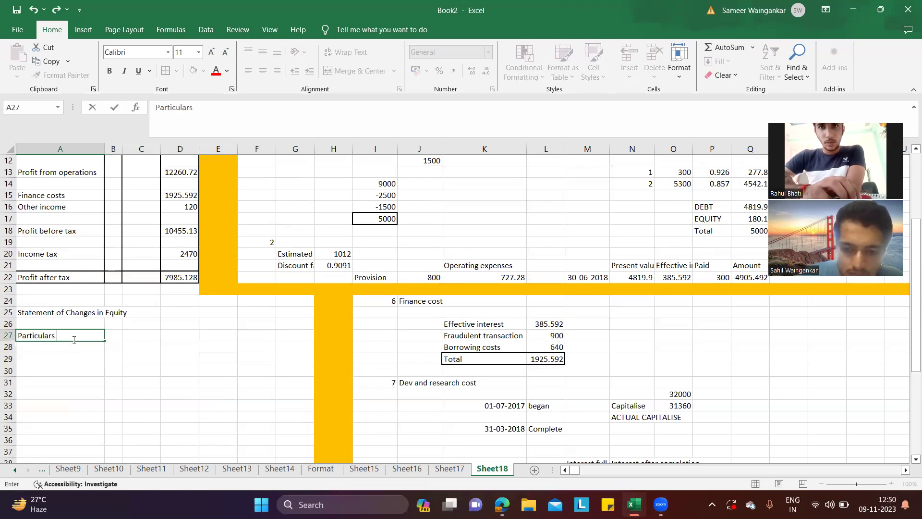
key(Tab)
text(Wn)
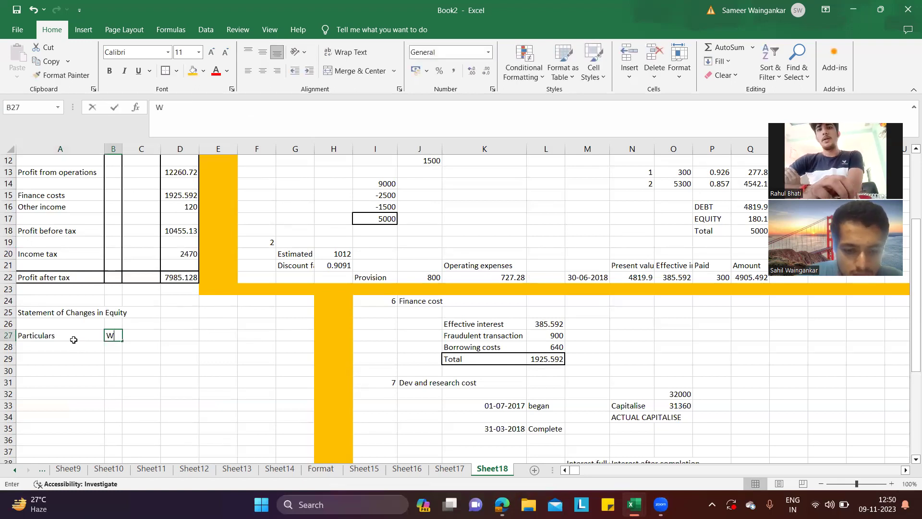
click(165, 339)
Step: Add the equity column headings Share capital, Share premium and Retained earnings in C27, D27 and E27
click(156, 338)
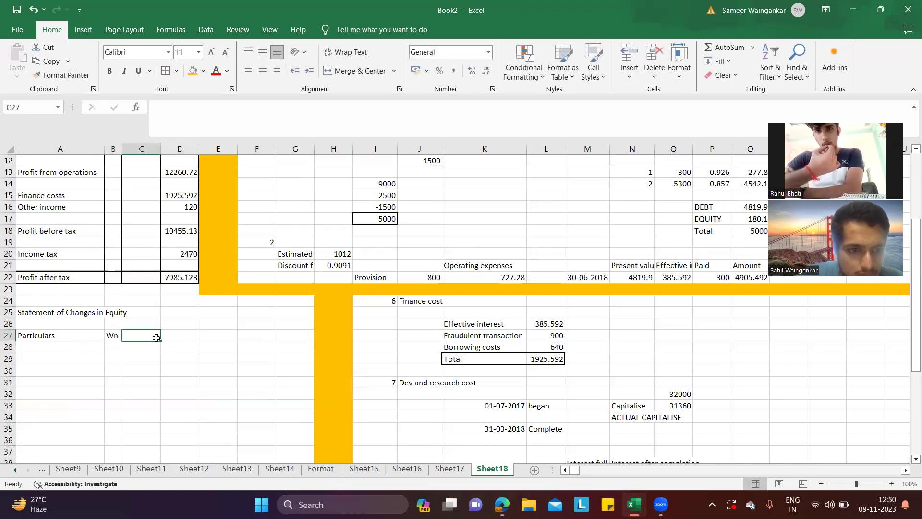
text(S)
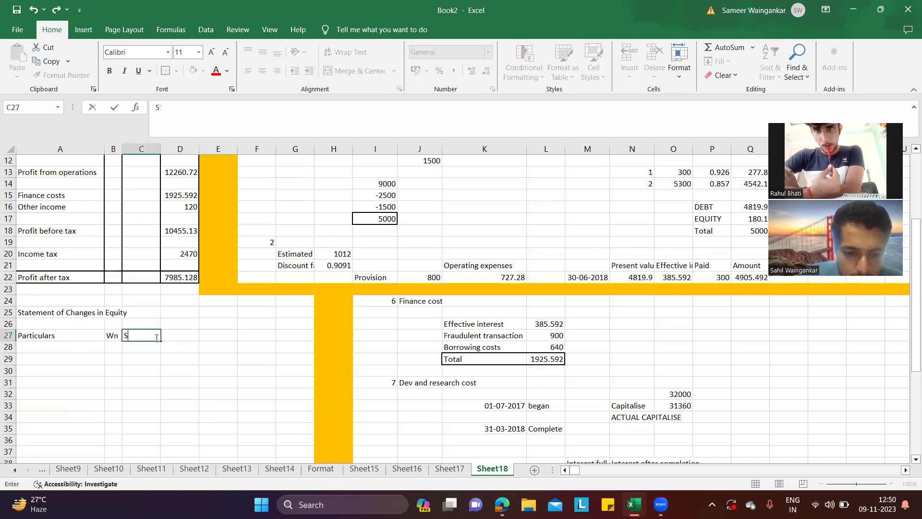
text(hare capital)
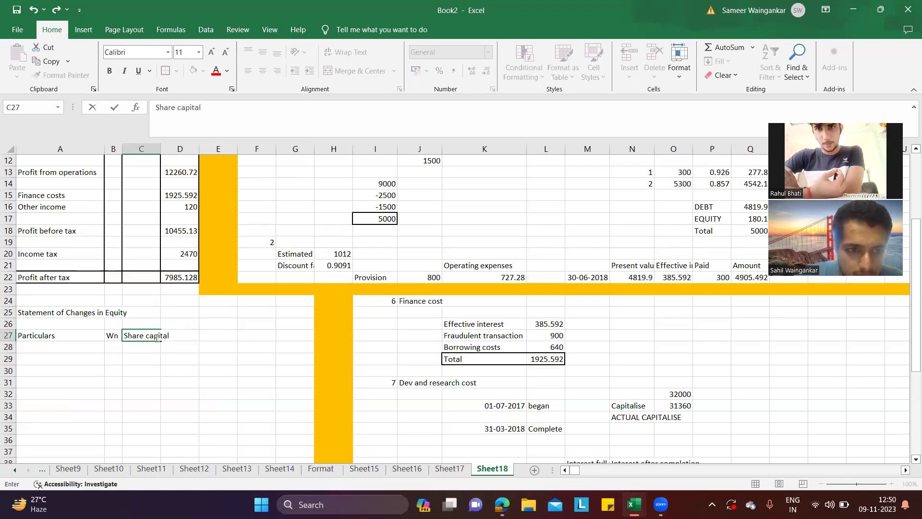
key(Tab)
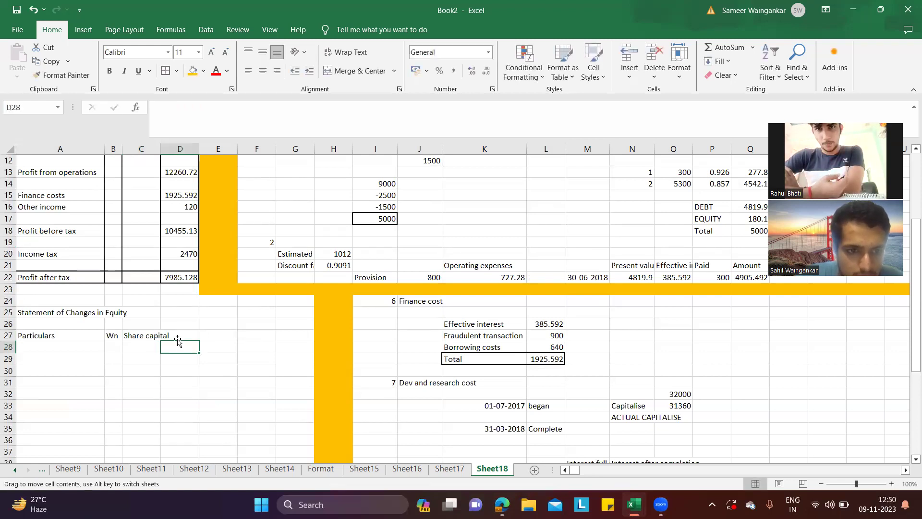
text(Share premium)
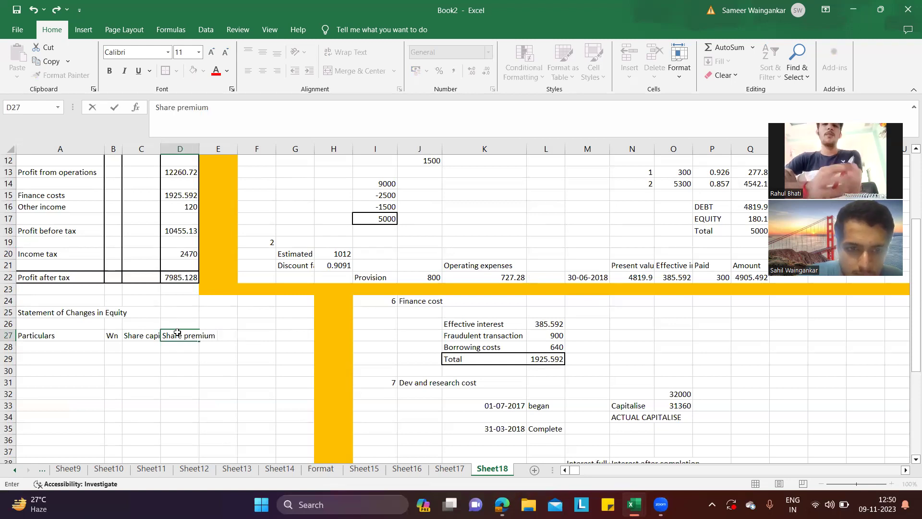
key(Tab)
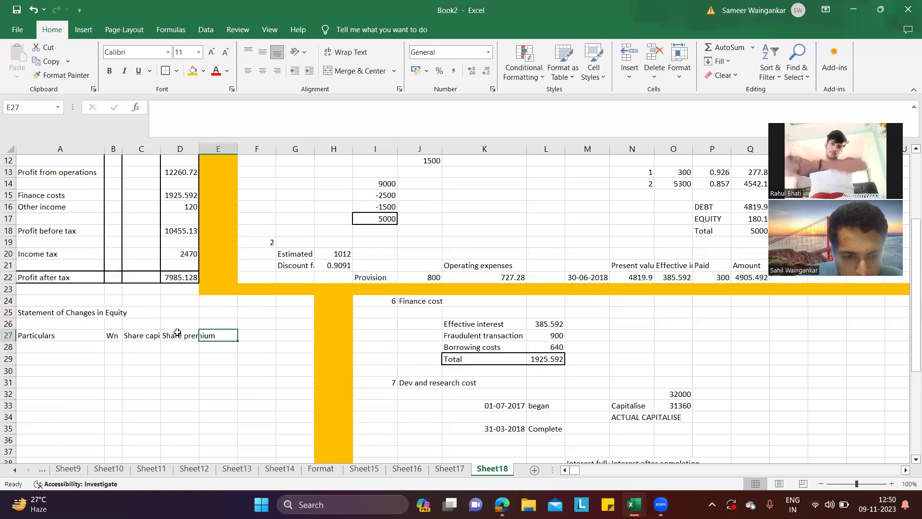
text(Retained e)
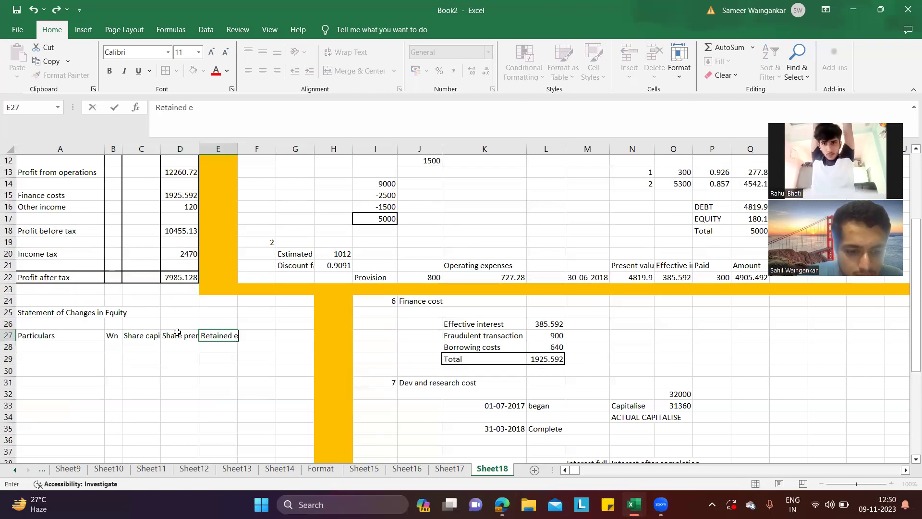
text(arnings)
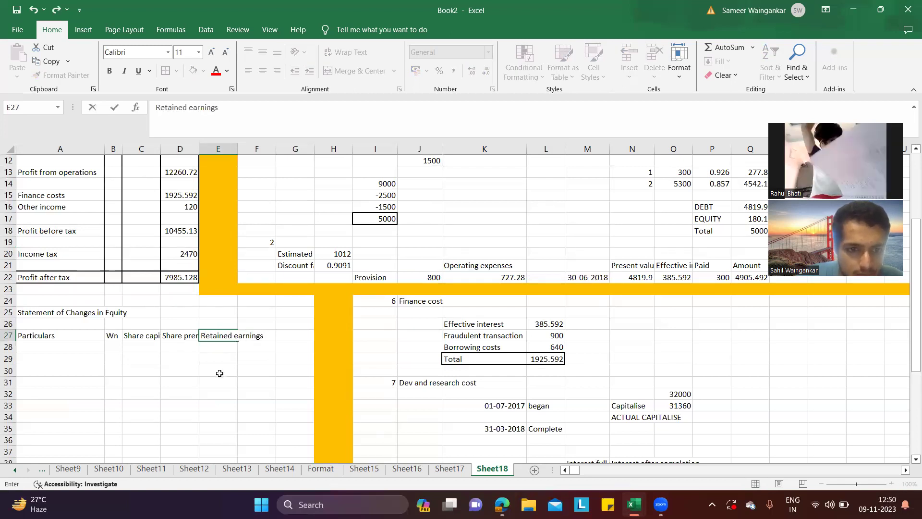
key(Return)
Step: Enter the column heading Total equity in G27, leaving F27 empty
click(288, 335)
text(Tot)
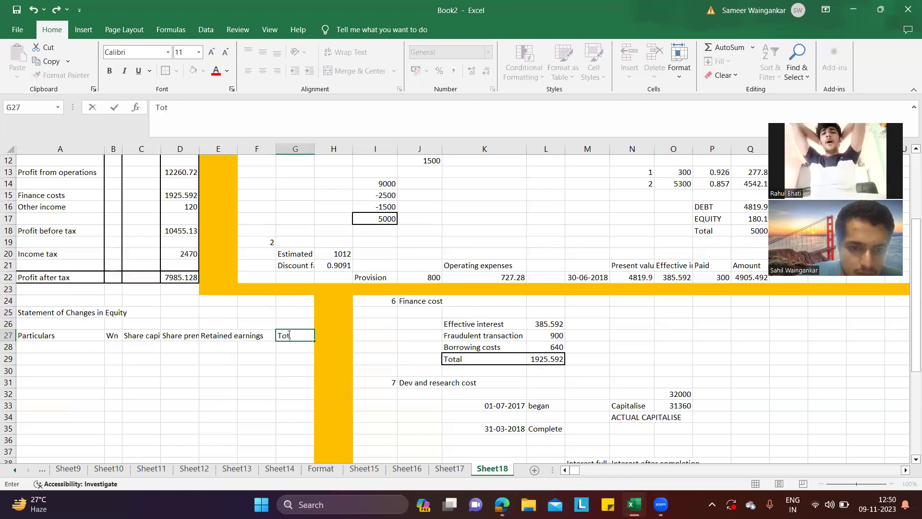
text(al equi)
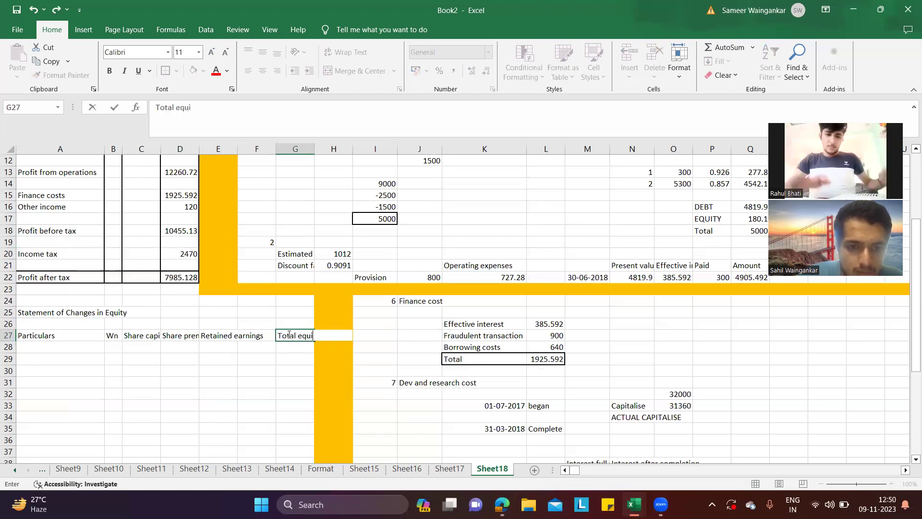
text(ty)
Step: Calculate total equity for the first row in G28 with a SUM of C28:F28
click(306, 351)
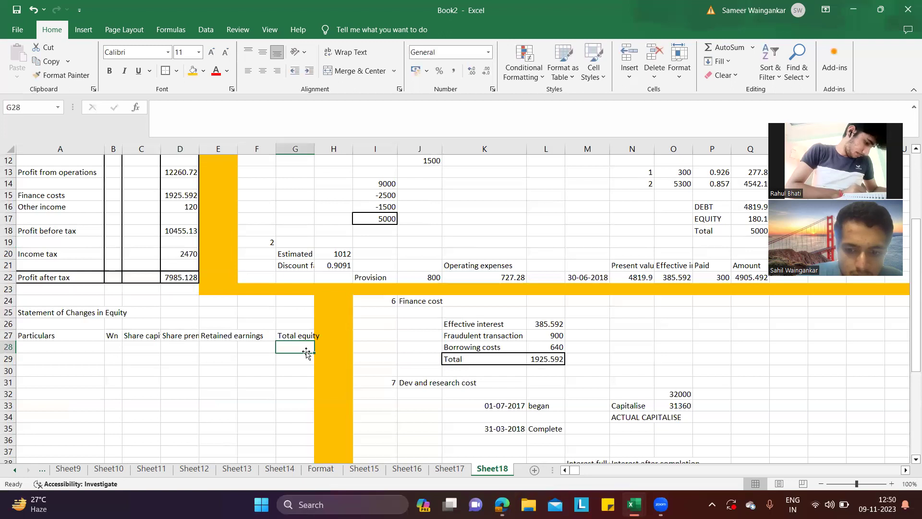
text(=sum()
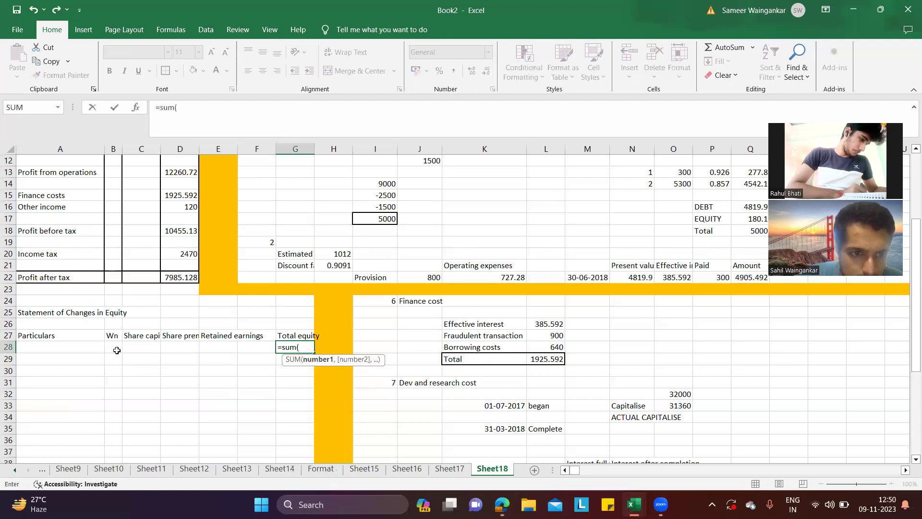
drag(130, 347, 269, 348)
key(Return)
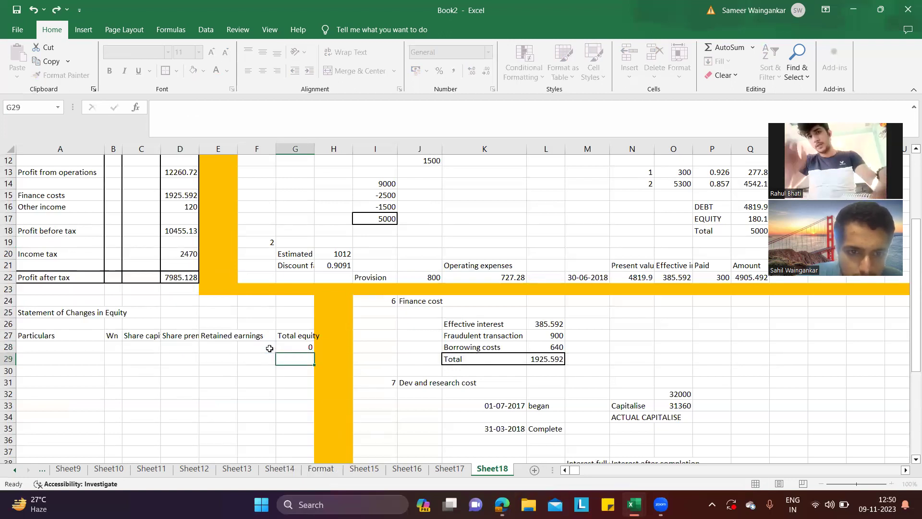
click(313, 347)
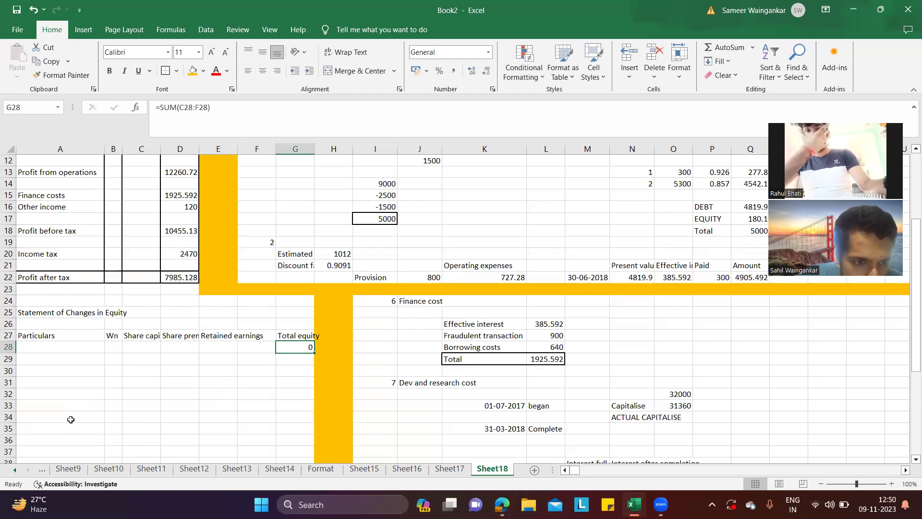
Step: Label A34 Total and sum the share capital column in C34 with a SUM of C28:C33
click(71, 420)
text(T)
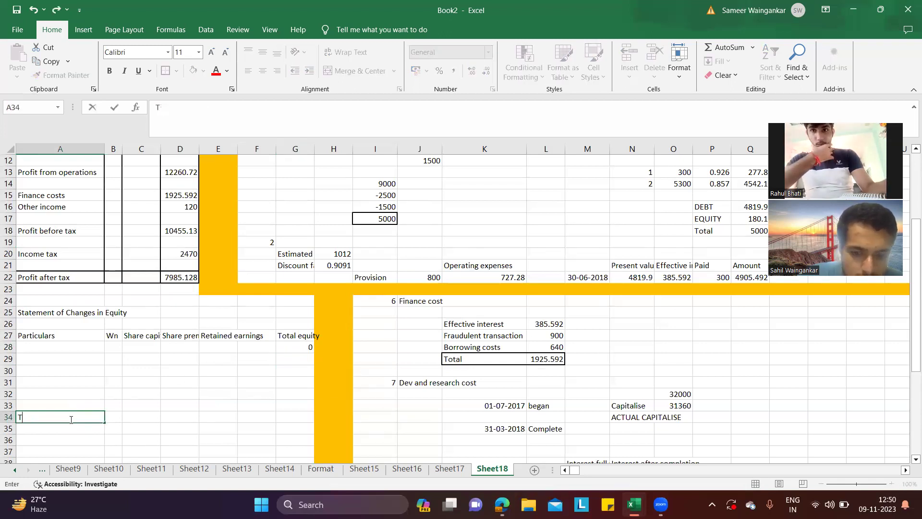
text(itatal)
key(Tab)
key(Tab)
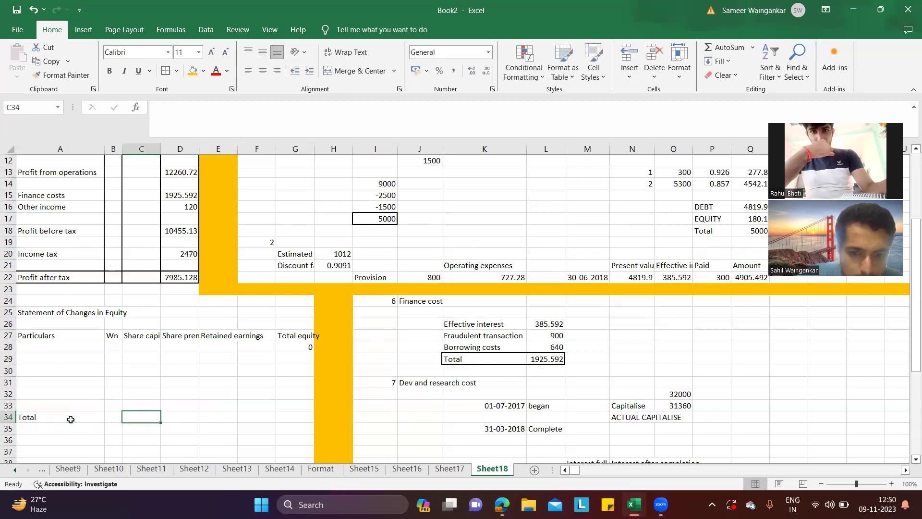
text(=sum()
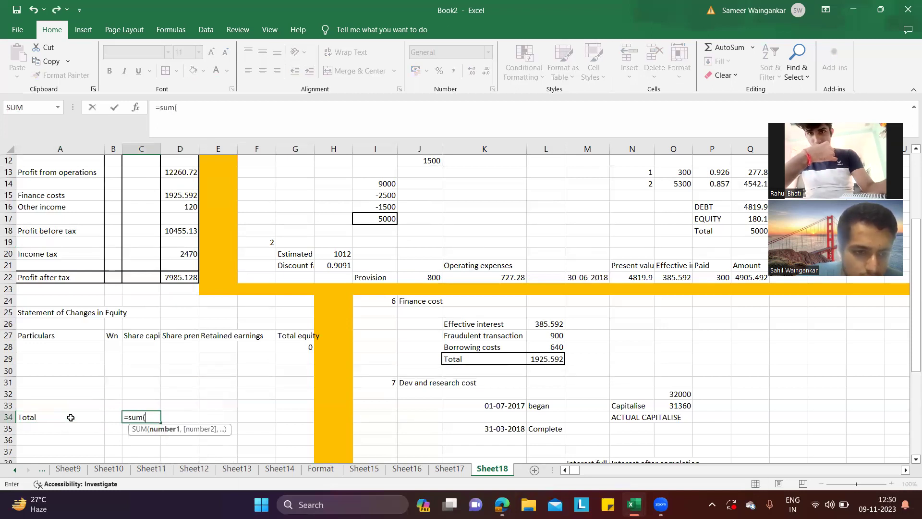
drag(141, 350, 150, 401)
key(Return)
Step: Copy the column total formula in C34 across to G34
click(151, 417)
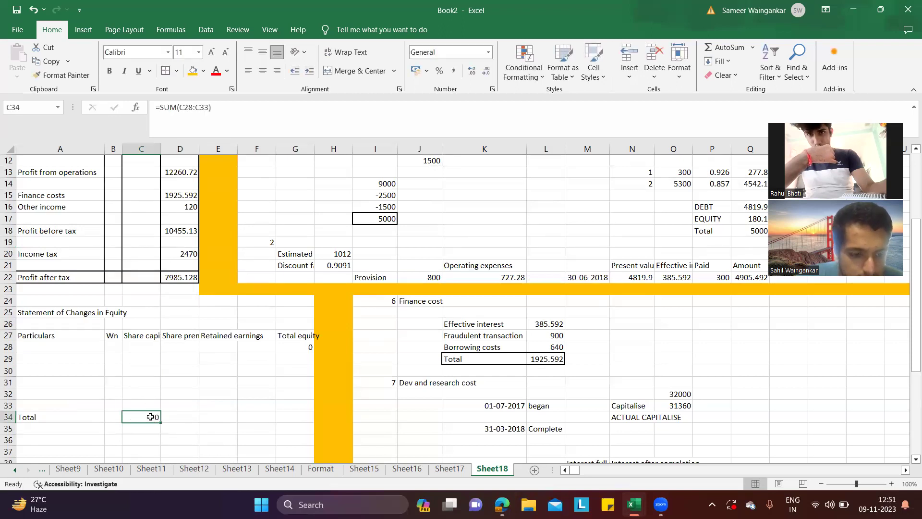
key(ctrl+c)
key(shift+Right)
key(shift+Right)
key(shift+Right)
key(shift+Right)
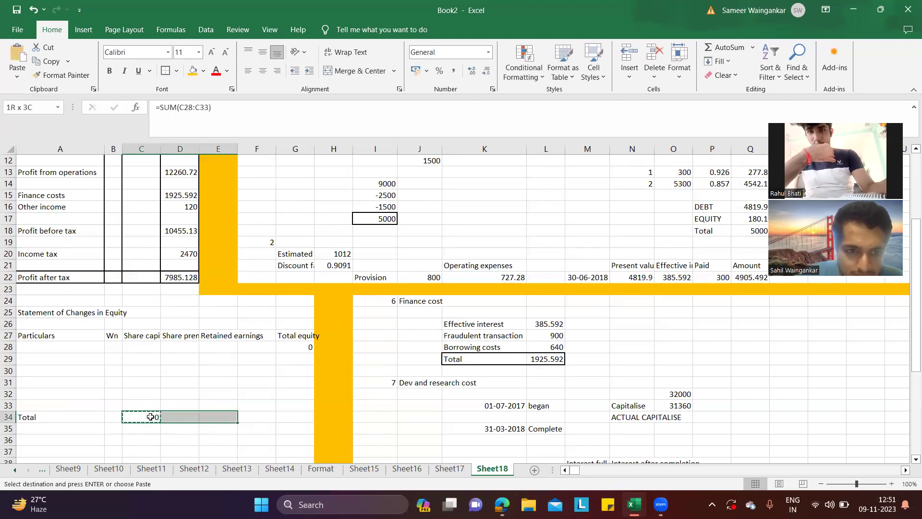
key(Return)
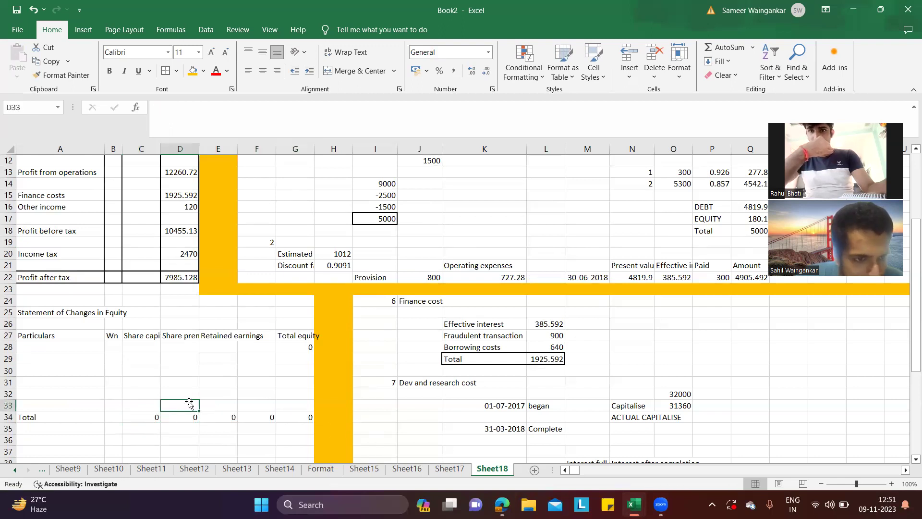
Step: Add an outside border around the equity statement table A27:G34 and another around its heading row A27:G27
click(76, 339)
drag(76, 339, 294, 411)
click(170, 71)
click(78, 358)
drag(71, 342, 301, 338)
click(167, 71)
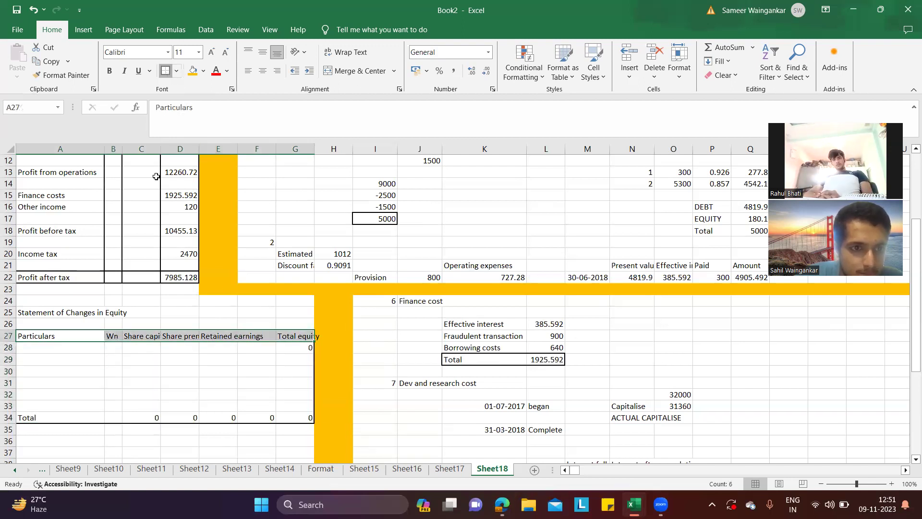
Step: Label A28 Opening and enter the opening share capital of 12200 in C28
click(86, 348)
text(Opening s)
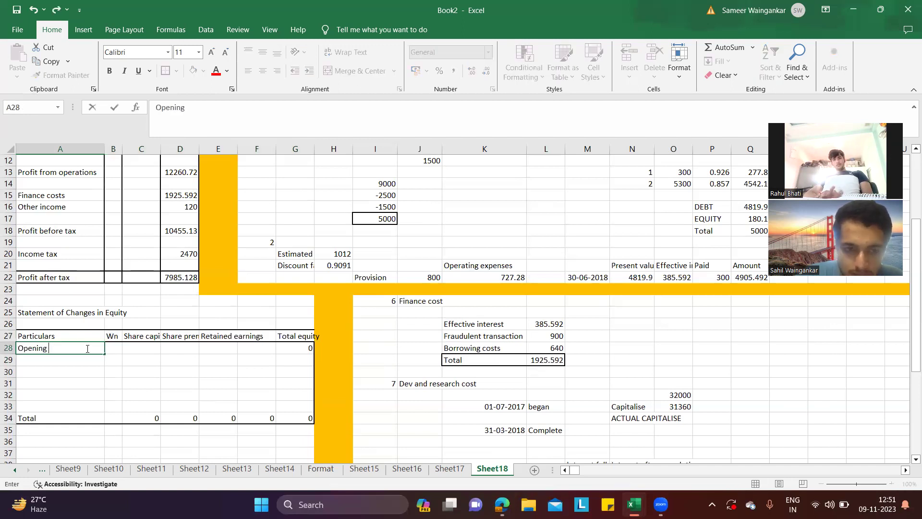
key(alt+Tab)
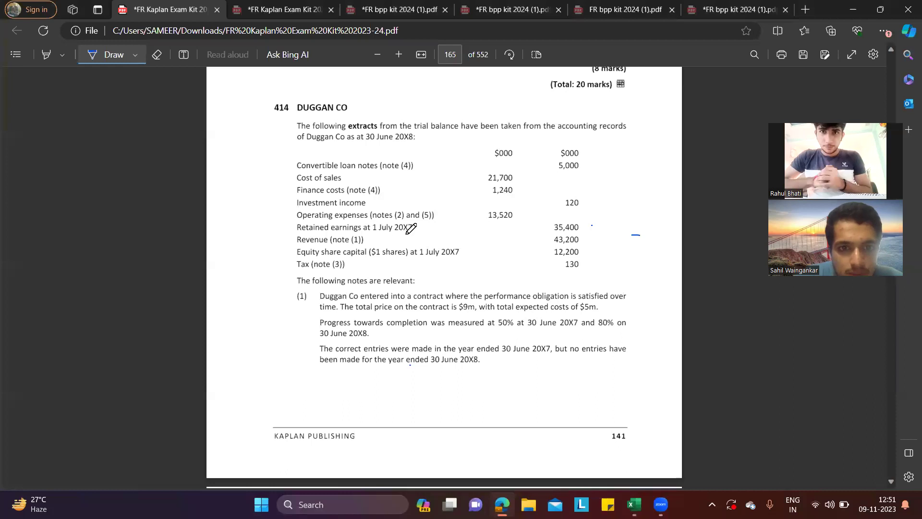
key(alt+Tab)
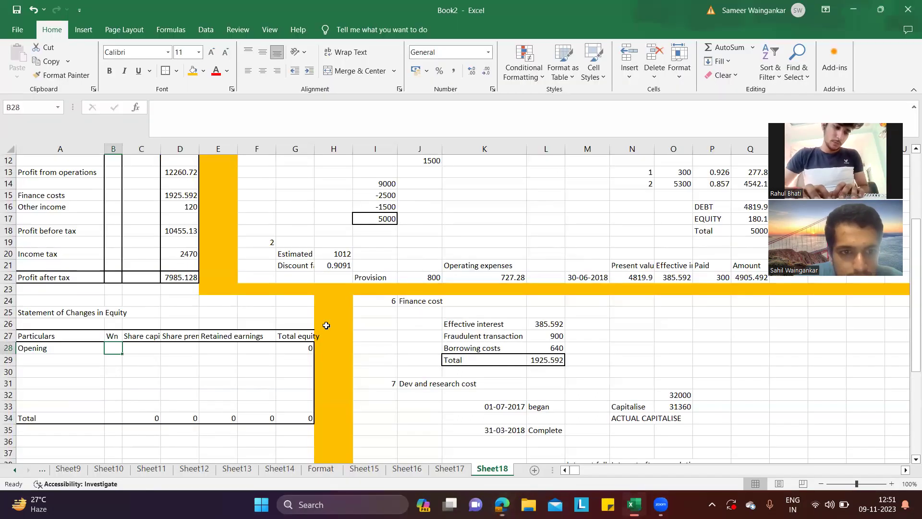
click(146, 351)
text(1)
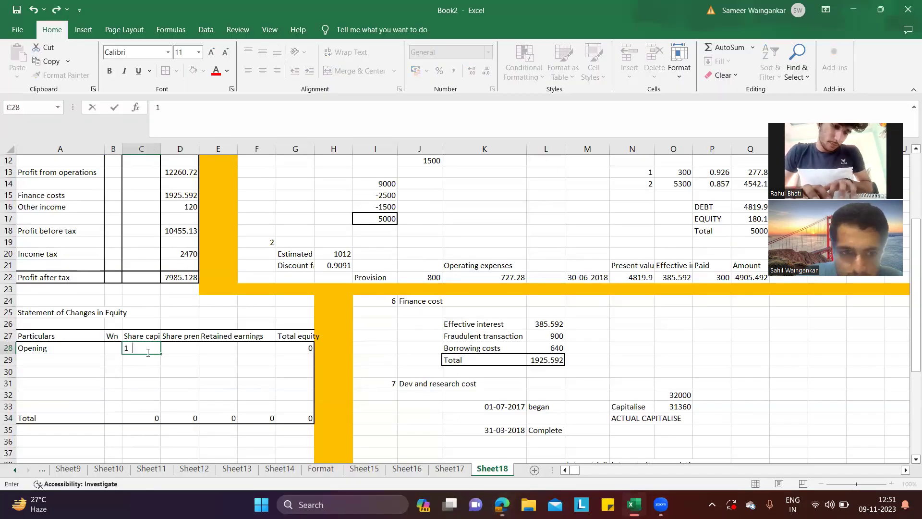
text(2200)
key(Return)
Step: Enter the opening retained earnings of 35400 from the trial balance in E28
key(alt+Tab)
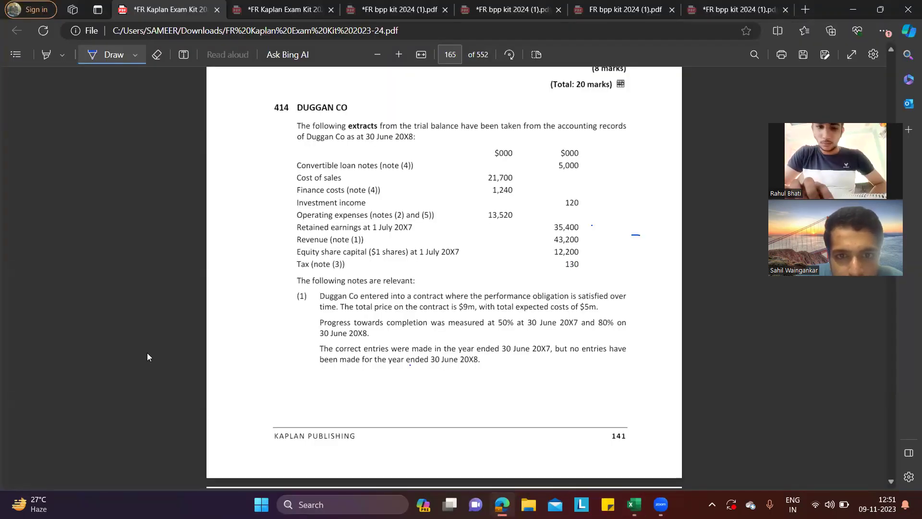
key(alt+Tab)
key(Tab)
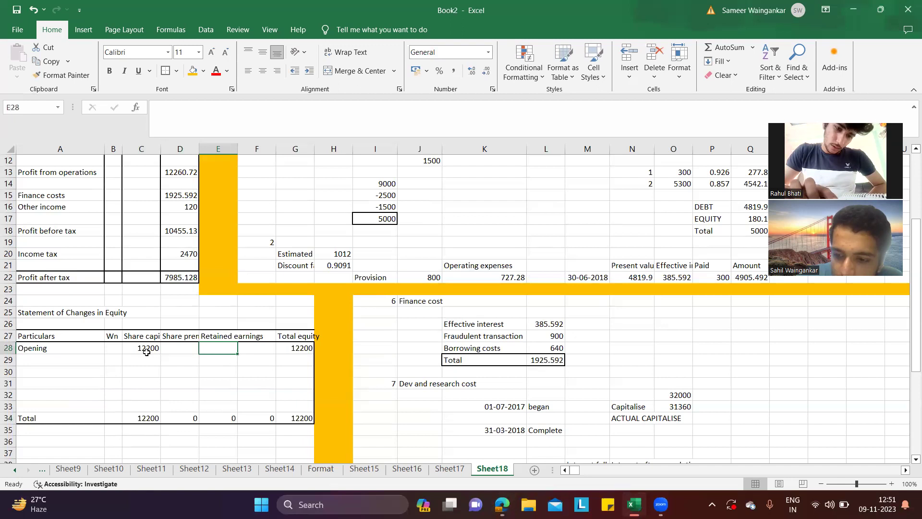
text(35400)
key(alt+Tab)
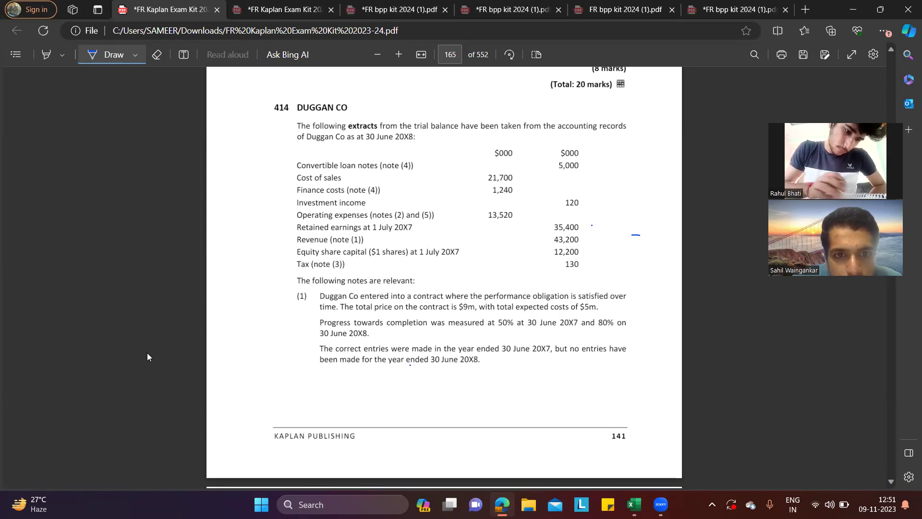
key(alt+Tab)
key(Return)
Step: Label A29 Profit after tax and link its retained earnings cell E29 to the profit after tax in D22
key(Left)
key(Left)
key(Left)
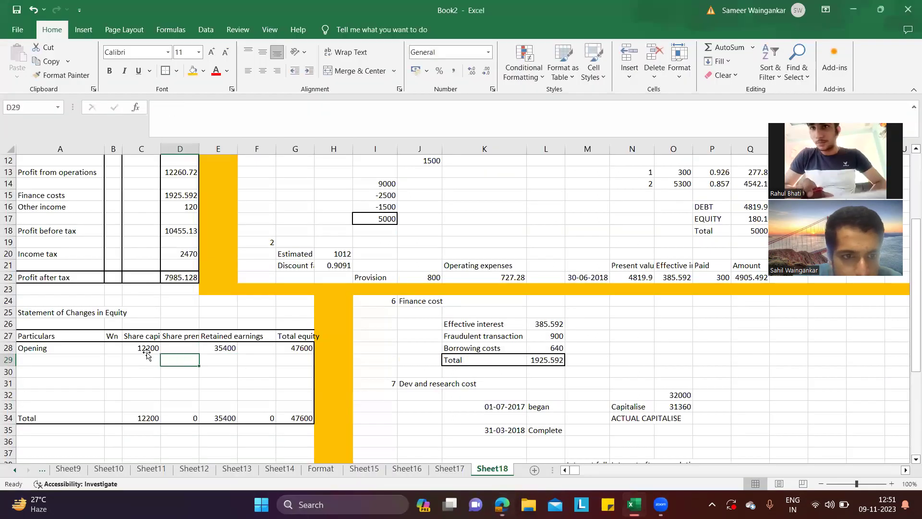
key(Left)
text(=)
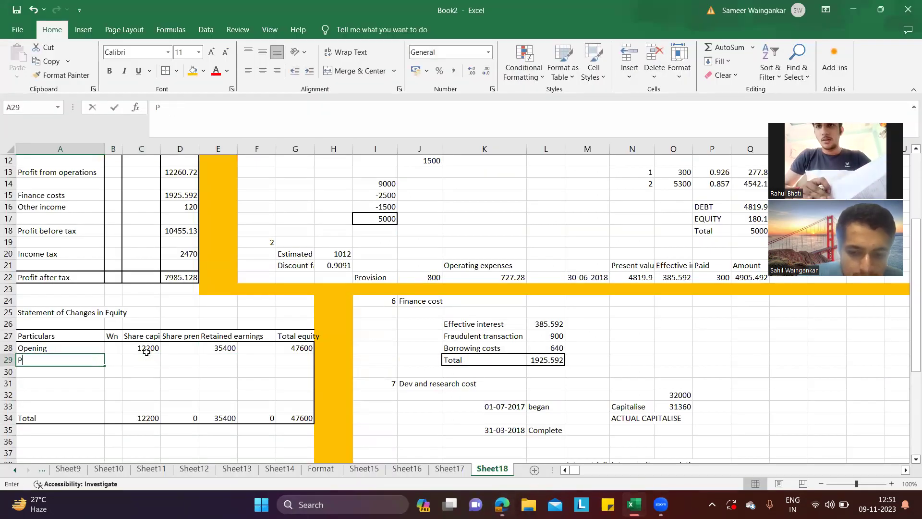
click(51, 277)
key(Return)
click(218, 359)
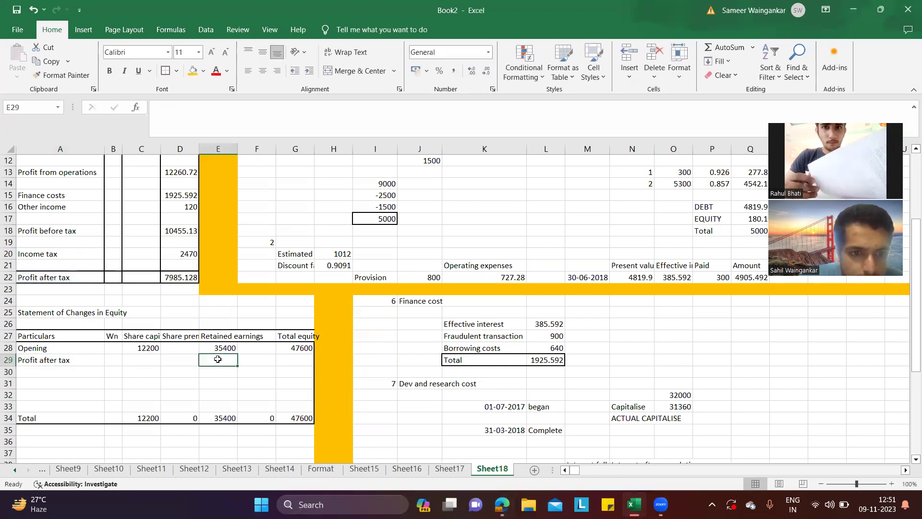
text(=)
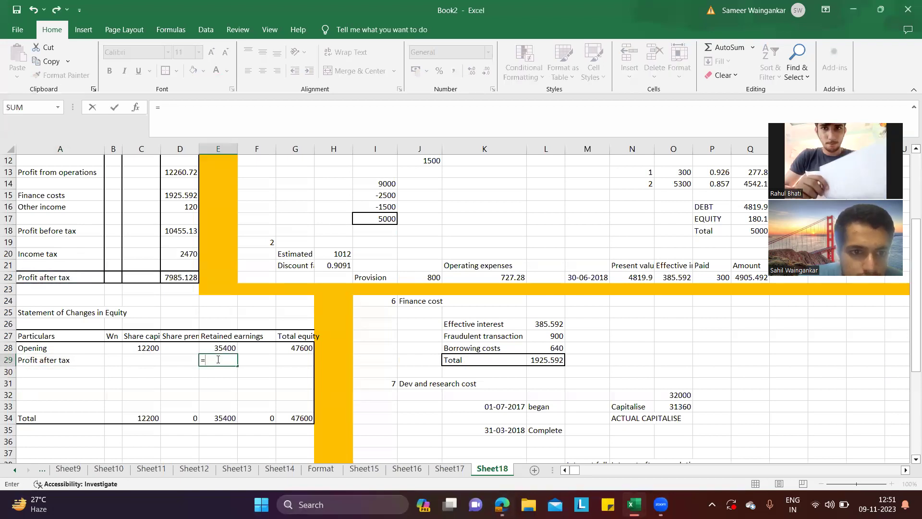
click(181, 278)
key(Return)
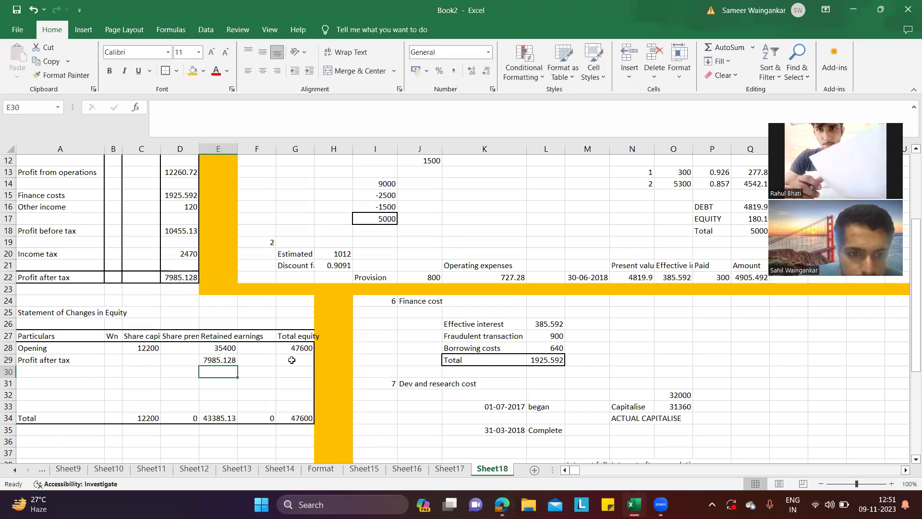
Step: Copy the total equity formula in G28 down through G33
click(292, 360)
click(308, 349)
drag(312, 354, 313, 407)
click(364, 362)
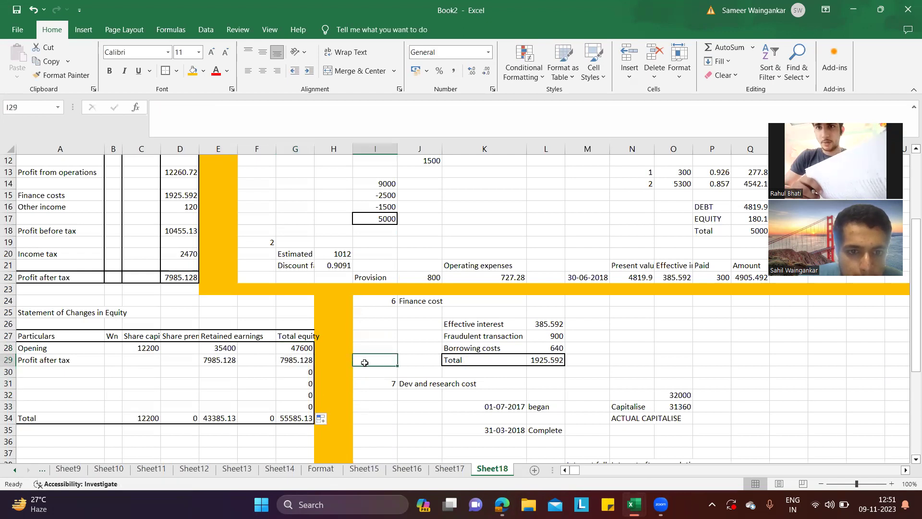
Step: Switch to the exam kit PDF in Edge and underline the $2.20 share price in note 7
key(alt+Tab)
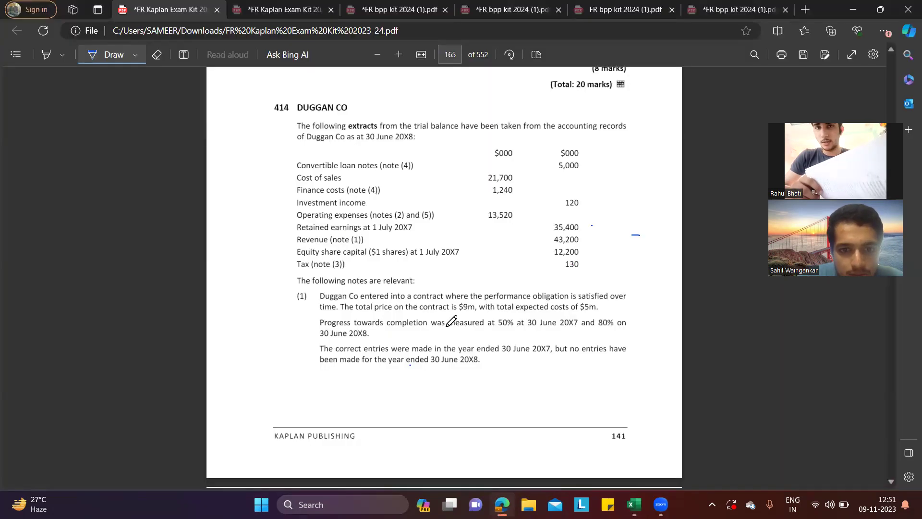
scroll(452, 321, down, 6)
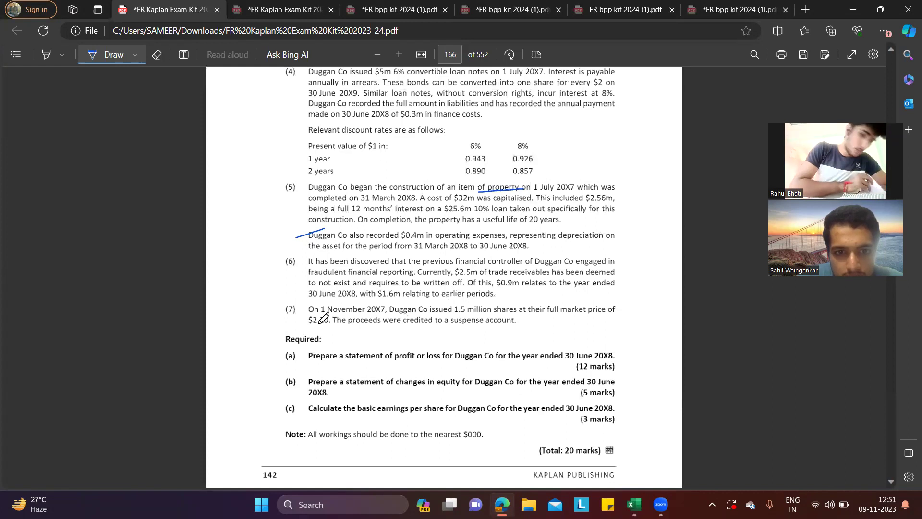
drag(309, 326, 331, 324)
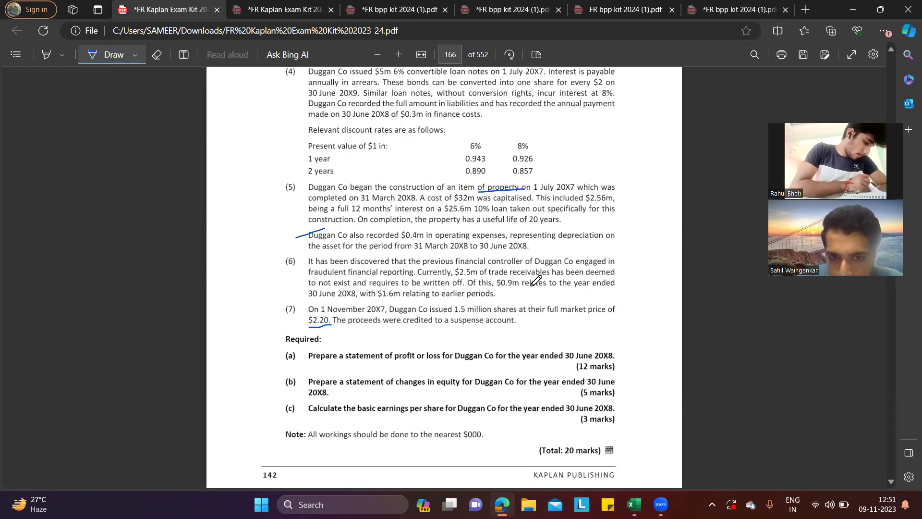
Step: Return to the Excel workbook and start working 9 with the heading Shares issued in I51 and J51
key(alt+Tab)
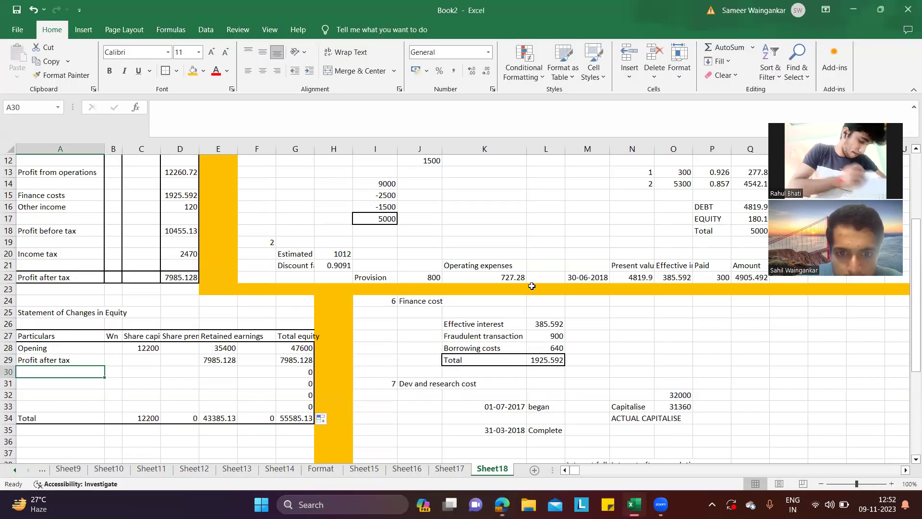
scroll(439, 365, down, 7)
click(388, 402)
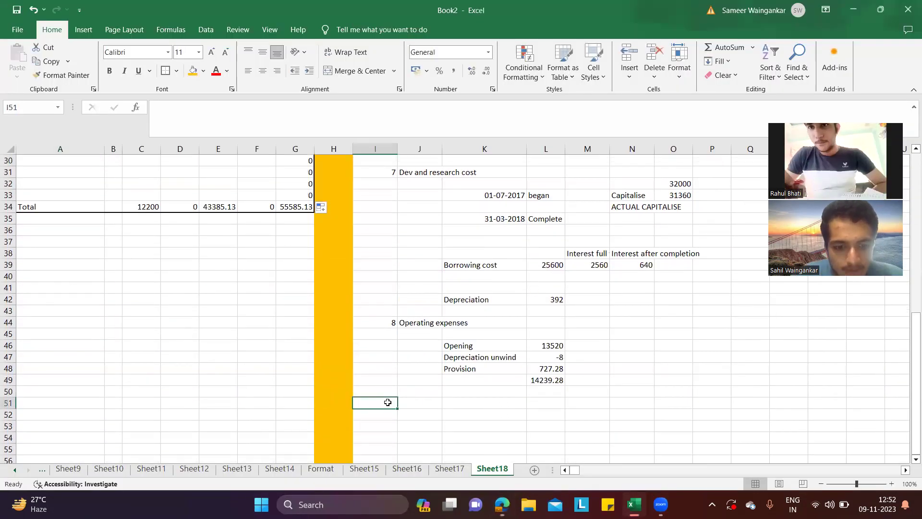
text(8)
key(Tab)
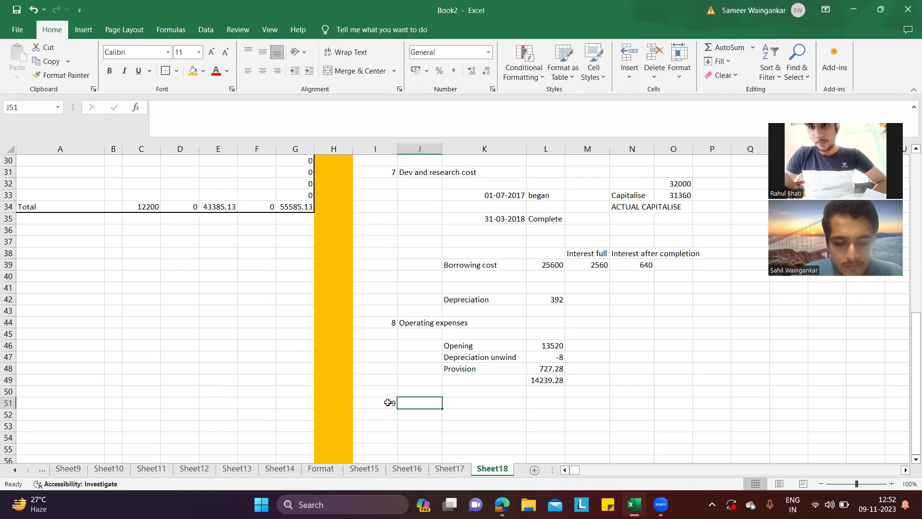
text(S)
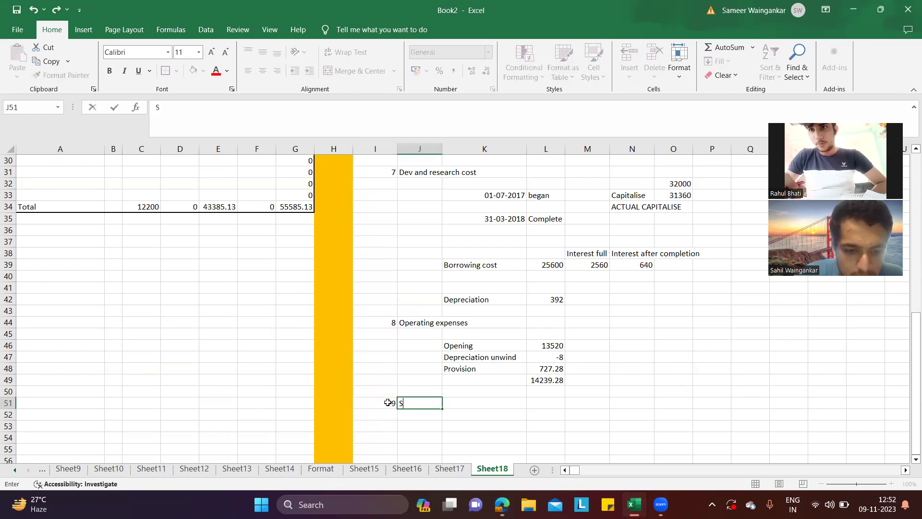
text(hares issue)
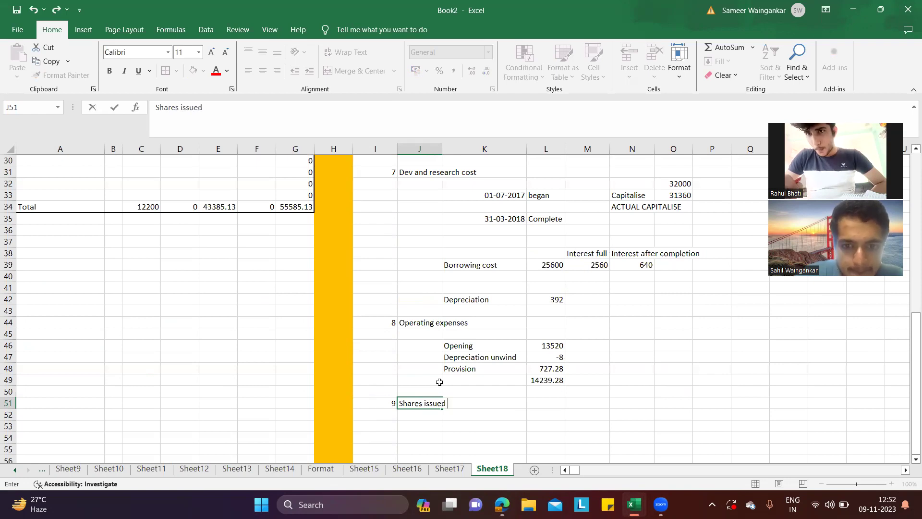
text(d)
Step: Enter 1500 as the number of shares issued in K53
click(458, 423)
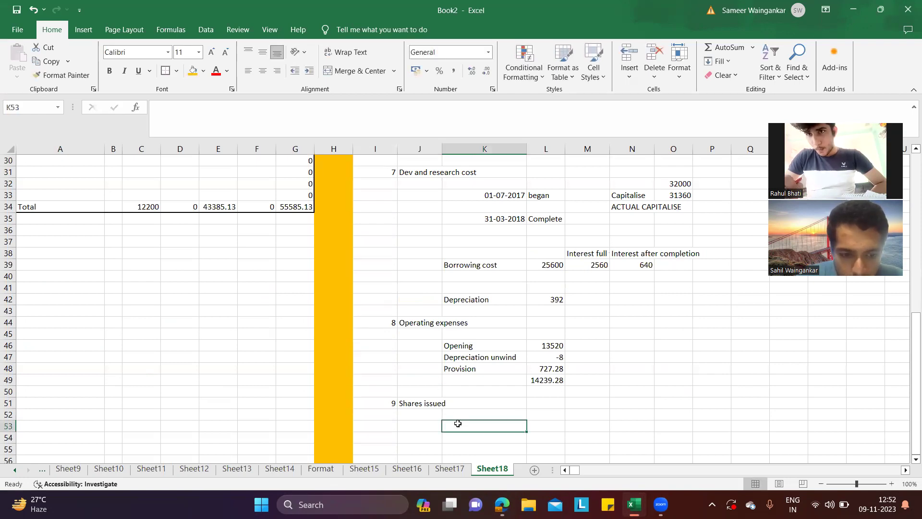
text(1)
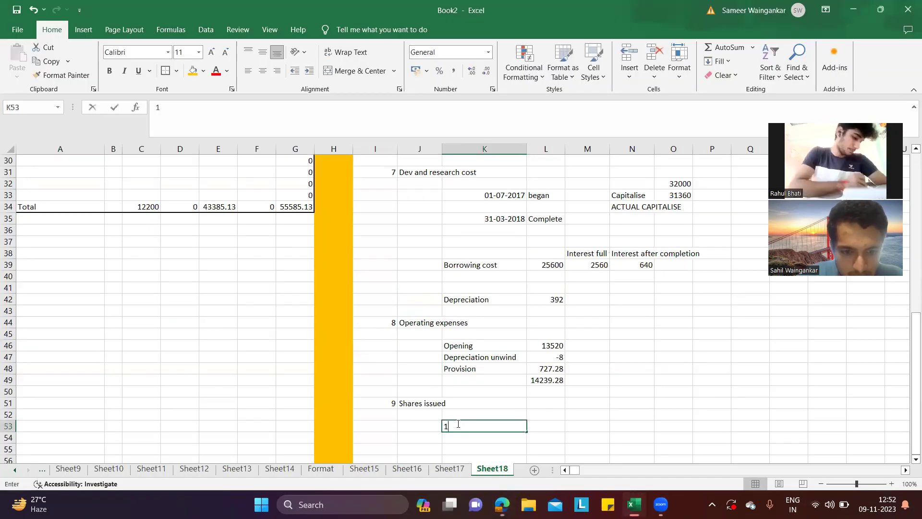
text(500)
key(Tab)
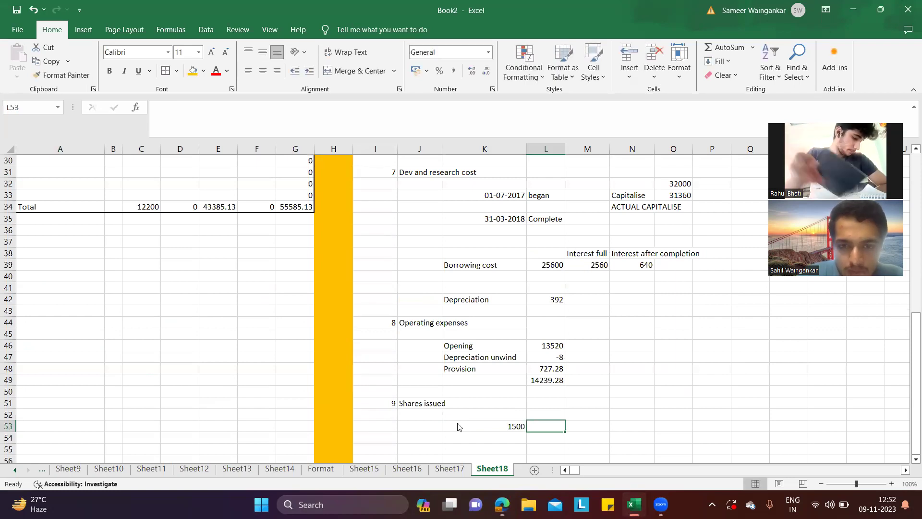
Step: Underline the $1 shares wording in the equity share capital line of the PDF trial balance, then return to the workbook
key(alt+Tab)
scroll(490, 249, down, 10)
scroll(490, 249, up, 4)
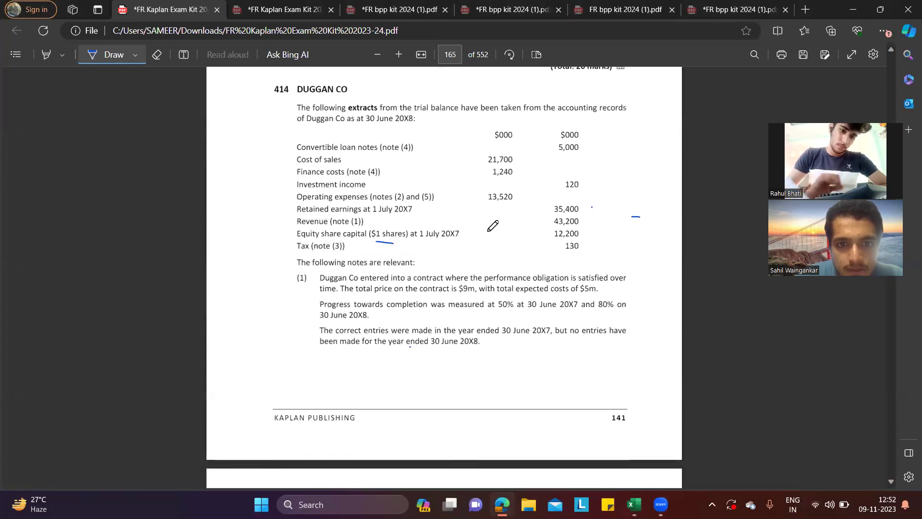
scroll(491, 227, down, 8)
key(alt+Tab)
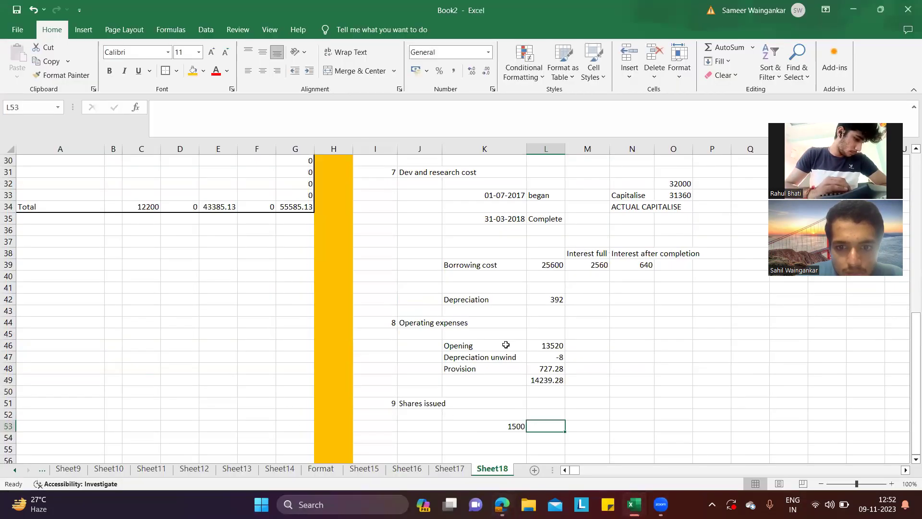
Step: Enter the nominal value 1 in L53, then the premium row's 1500 shares in K54 and 1.2 in L54
text(1)
key(Return)
text(1.)
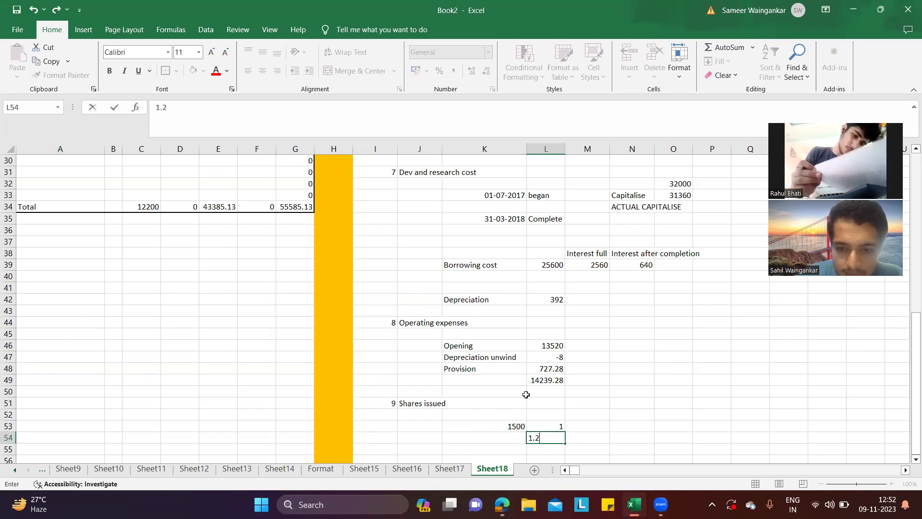
key(Left)
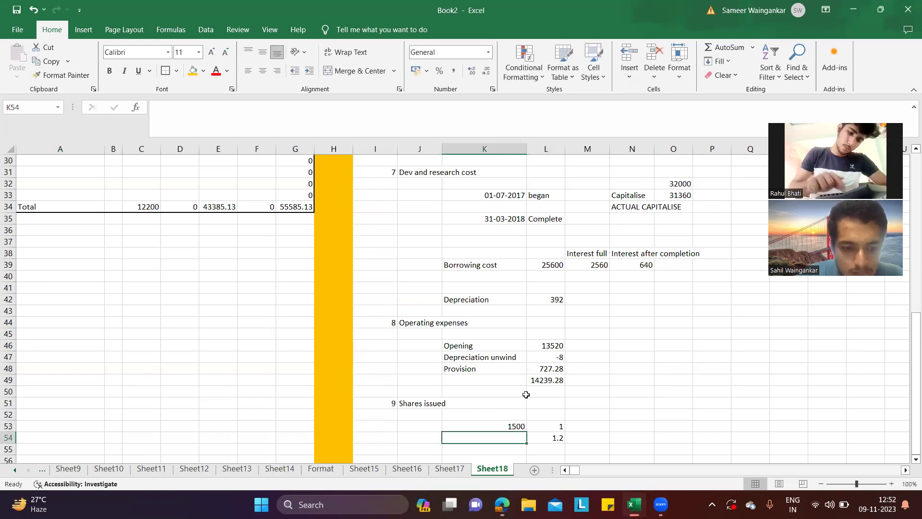
text(1500)
Step: Link J53 to the opening share capital cell C28 in the statement of changes in equity
click(434, 425)
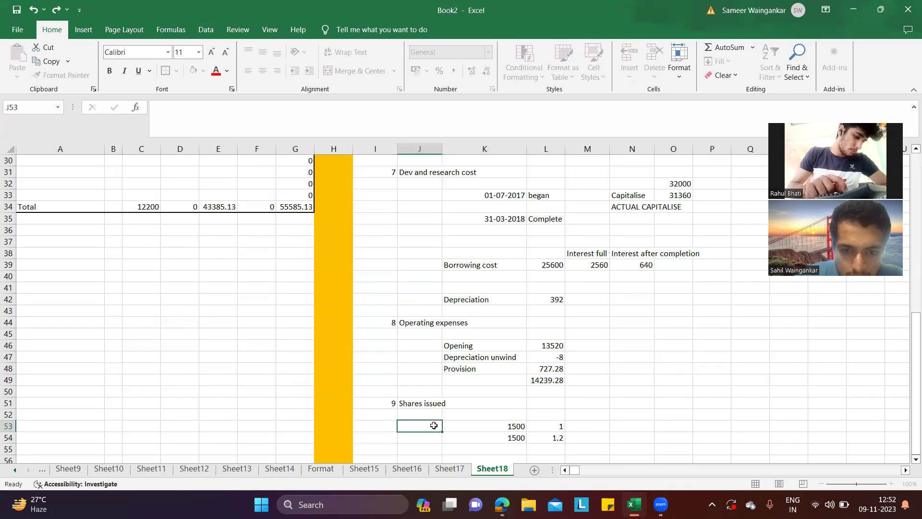
text(=)
scroll(378, 278, up, 3)
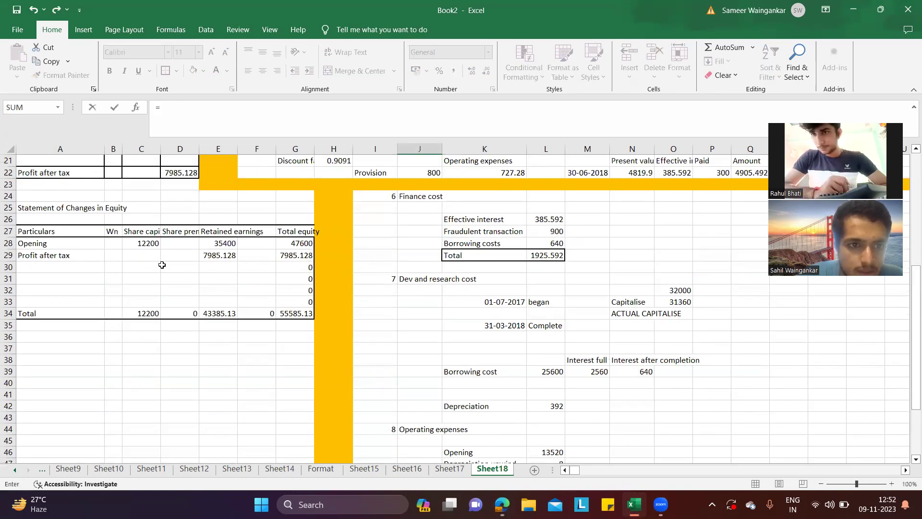
click(146, 243)
key(BackSpace)
Step: Link the label in J54 to the share premium heading in D27 and label J53 SHARE CAPITAL
scroll(147, 243, down, 3)
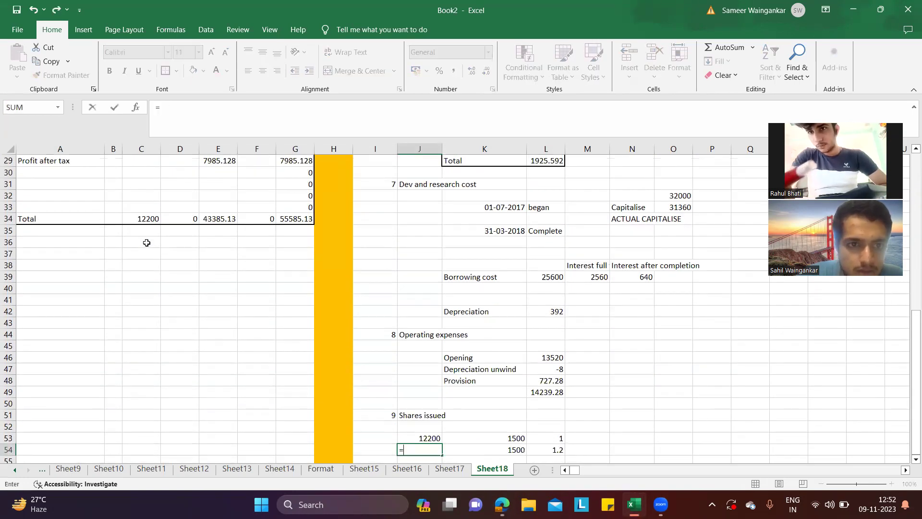
scroll(165, 223, up, 5)
click(182, 230)
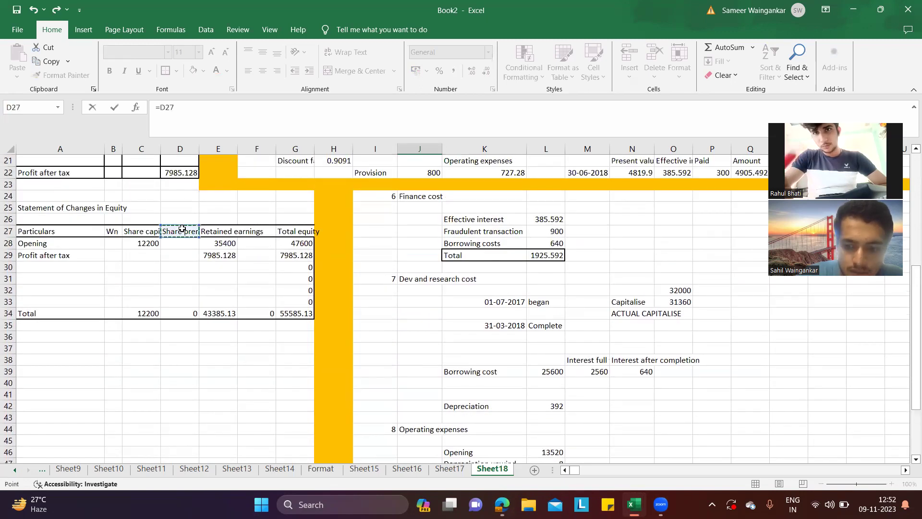
key(Return)
scroll(182, 228, down, 1)
click(422, 428)
key(Delete)
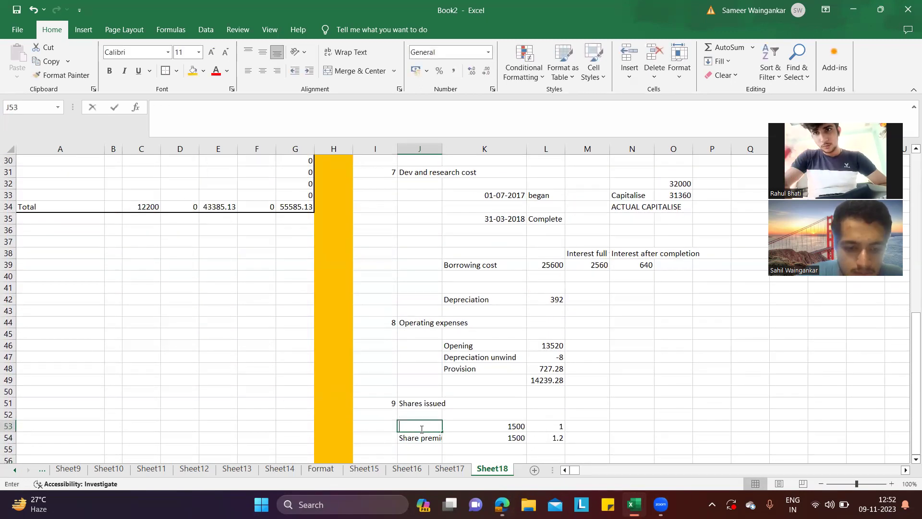
text(SHARE CAPITAL)
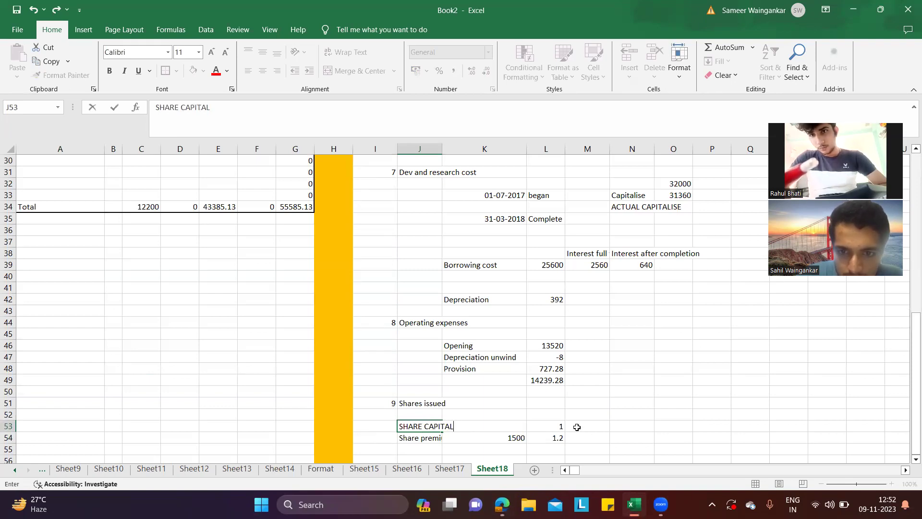
Step: Head M52 Value and calculate the share capital amount in M53 as K53 times L53
click(590, 414)
text(vALUE)
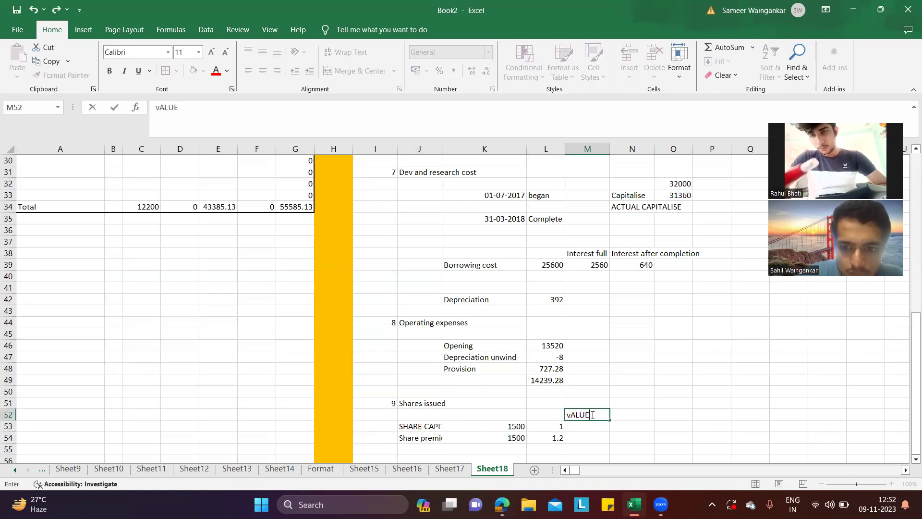
key(Return)
text(=)
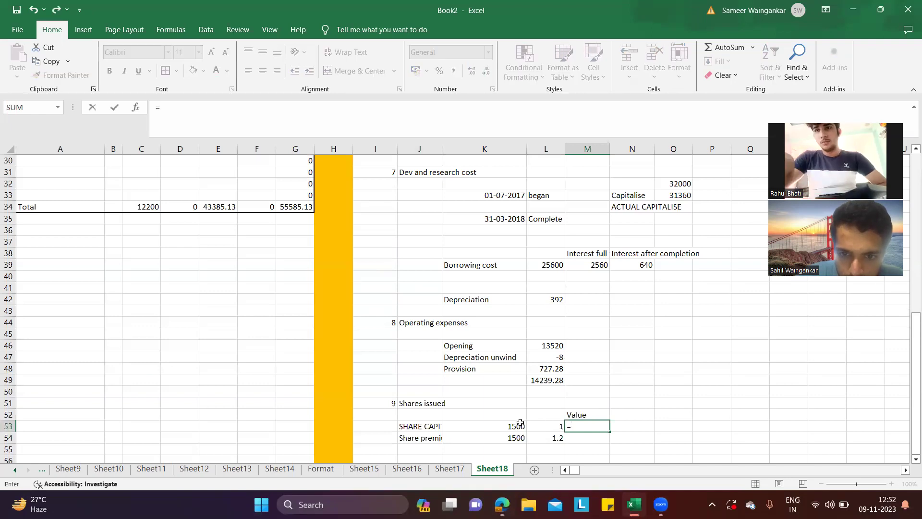
click(520, 425)
text(*)
key(Left)
key(Return)
Step: Calculate the share premium amount in M54 as K54 times L54
text(=)
click(513, 438)
text(*)
key(Left)
key(Return)
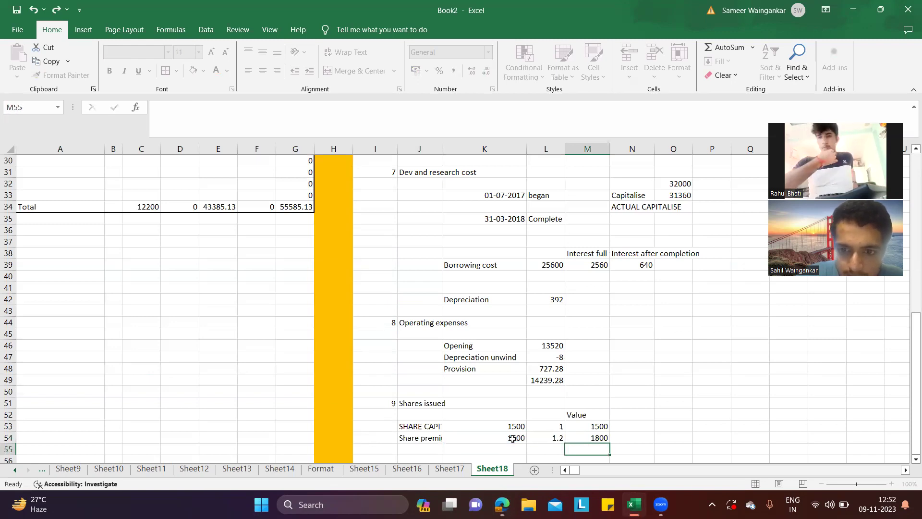
Step: Consult notes 6 and 7 in the exam kit PDF for the remaining equity adjustments
scroll(534, 290, up, 4)
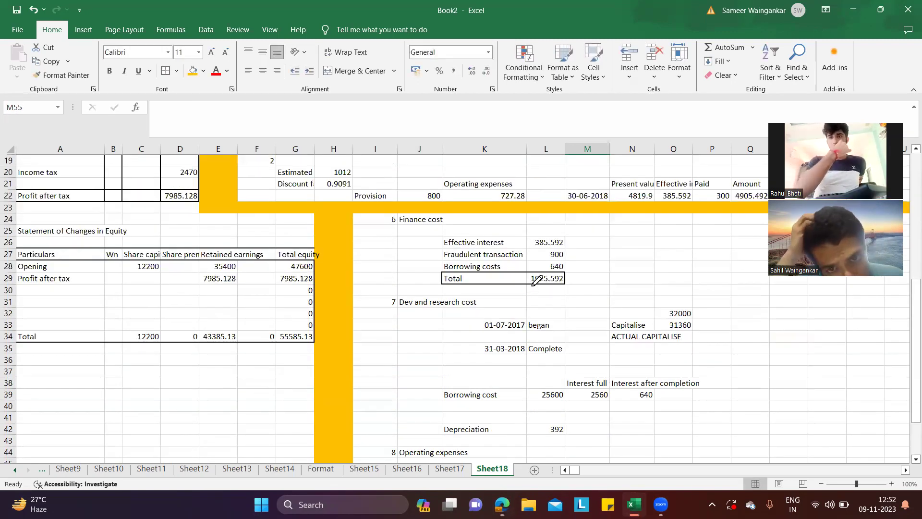
key(alt+Tab)
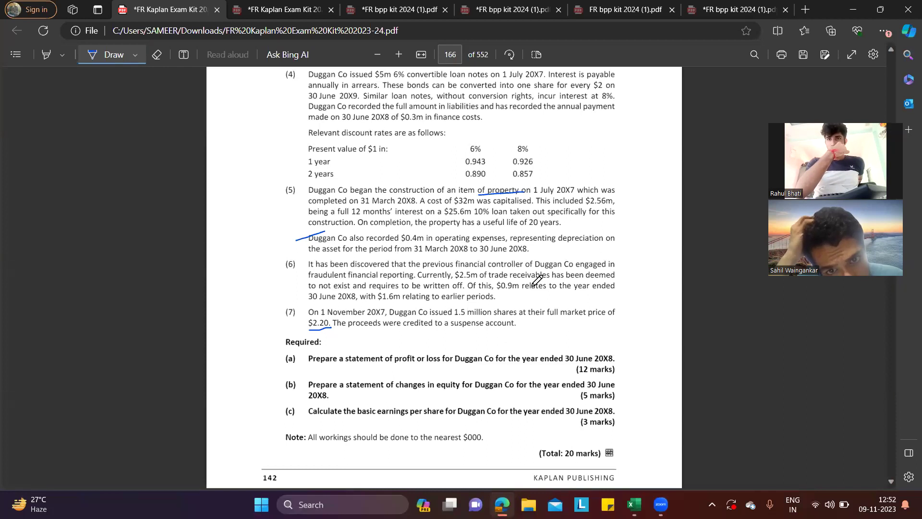